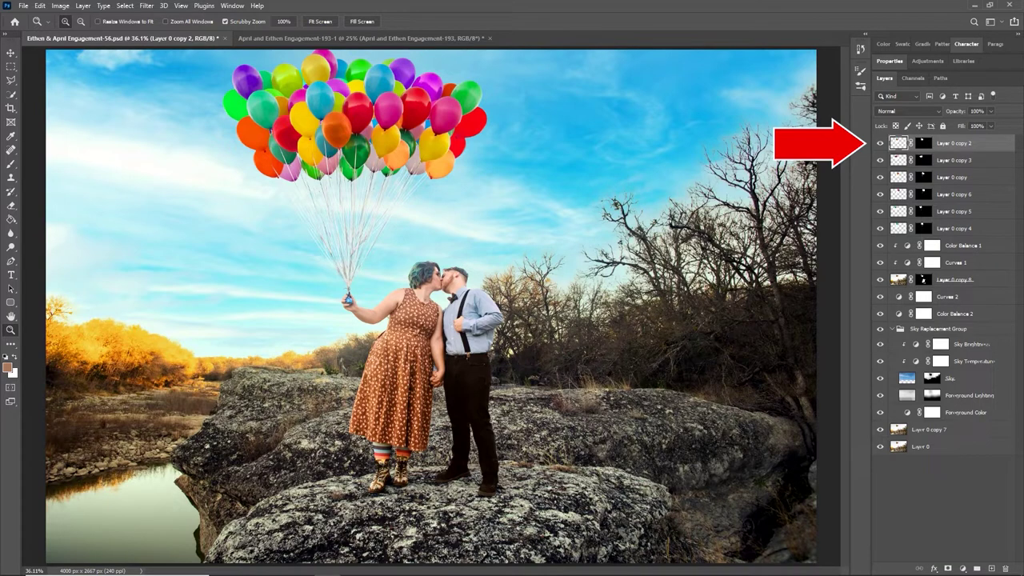
Hide the six additional balloon layers, from Layer 0 copy 2 down to Layer 0 copy 4.
{"action": "left_click", "coordinate": [880, 144]}
{"action": "left_click", "coordinate": [880, 160]}
{"action": "left_click", "coordinate": [879, 177]}
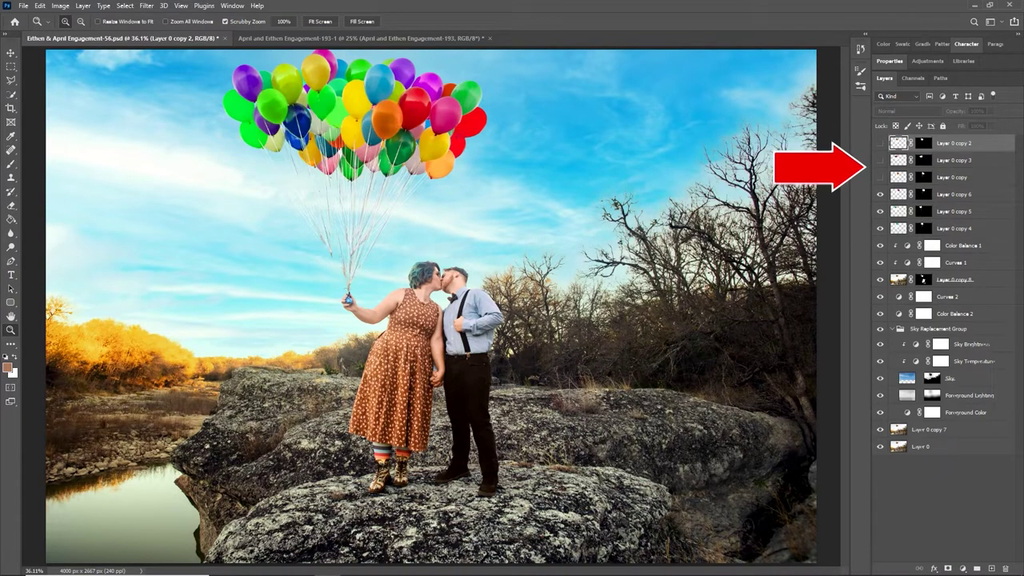
{"action": "left_click", "coordinate": [879, 195]}
{"action": "left_click", "coordinate": [880, 211]}
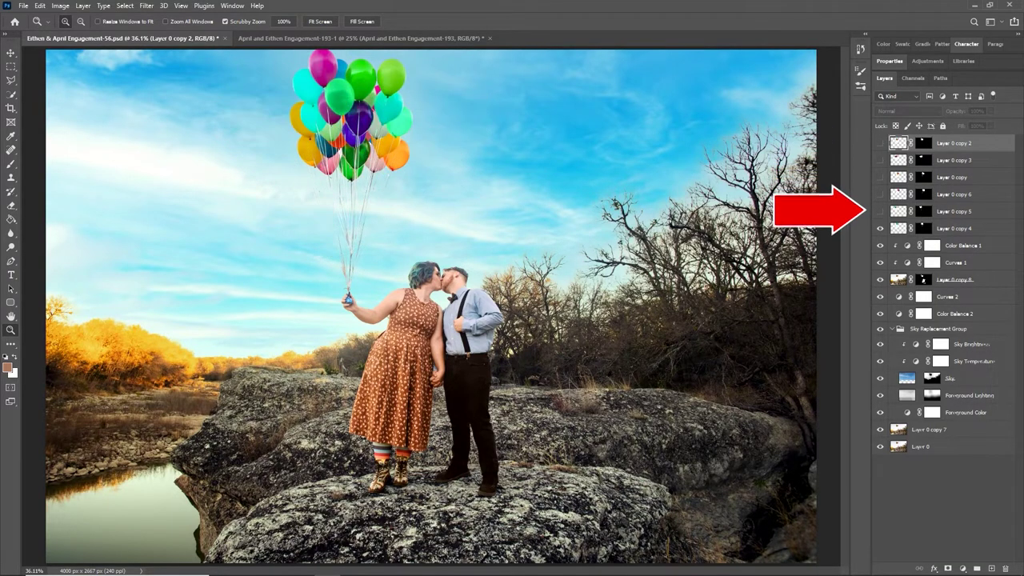
{"action": "left_click", "coordinate": [880, 228]}
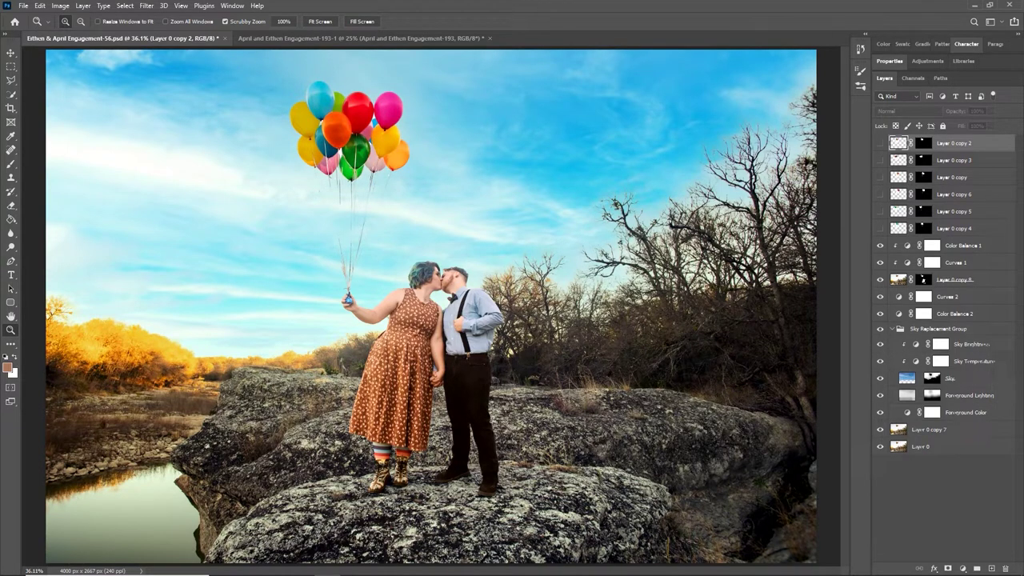
Examine the Color Balance 1 and Curves 1 adjustments, and view Layer 0 copy 8 in isolation before restoring the other layers.
{"action": "left_click", "coordinate": [963, 246]}
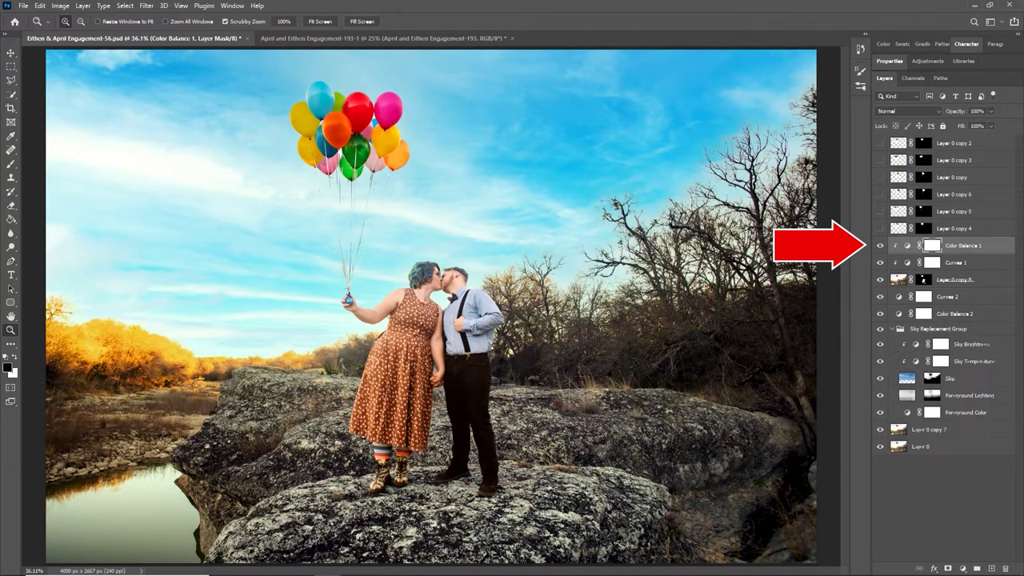
{"action": "left_click", "coordinate": [954, 280]}
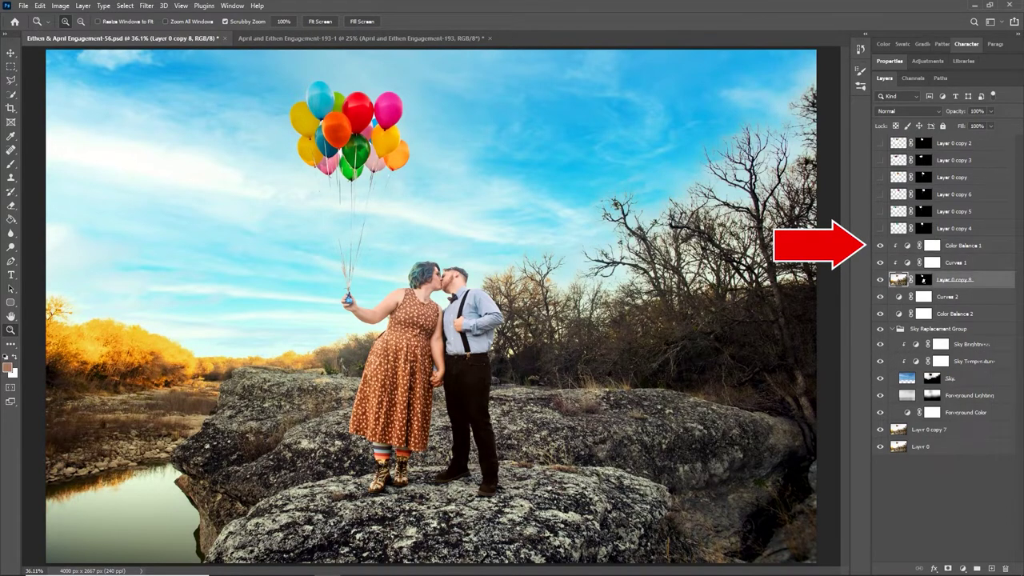
{"action": "left_click", "coordinate": [879, 262]}
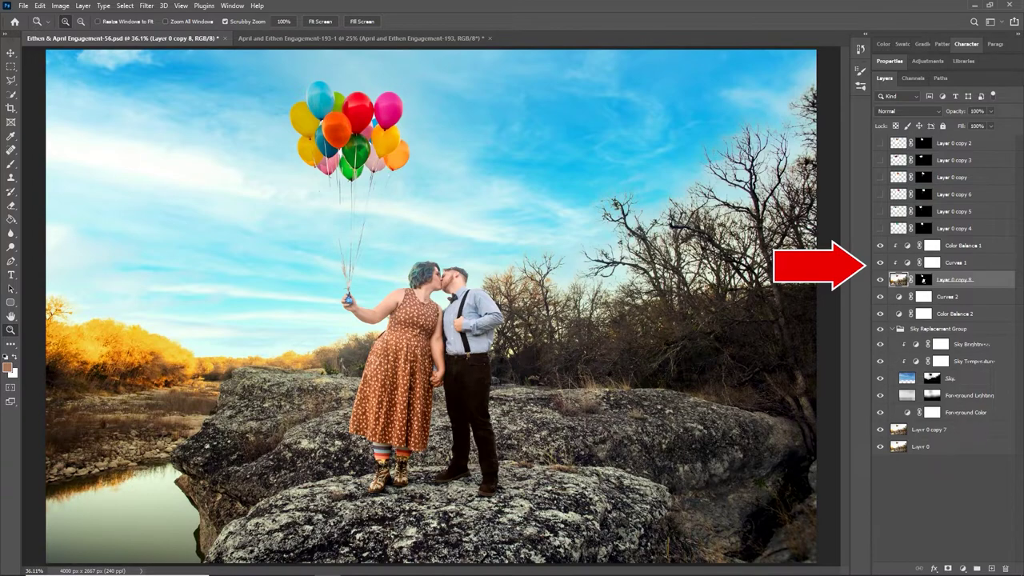
{"action": "left_click", "coordinate": [880, 263]}
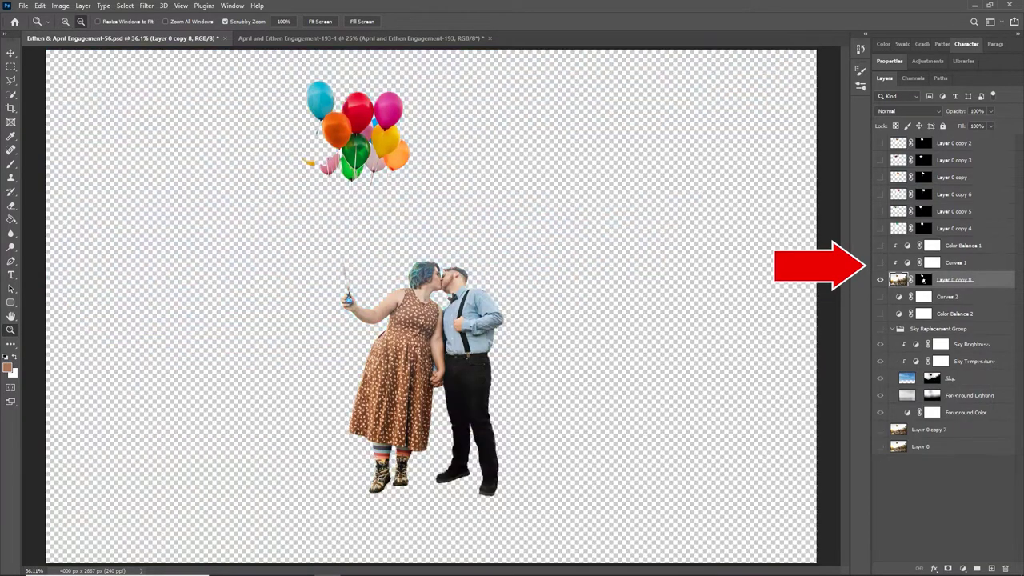
{"action": "left_click", "coordinate": [880, 279], "text": "alt"}
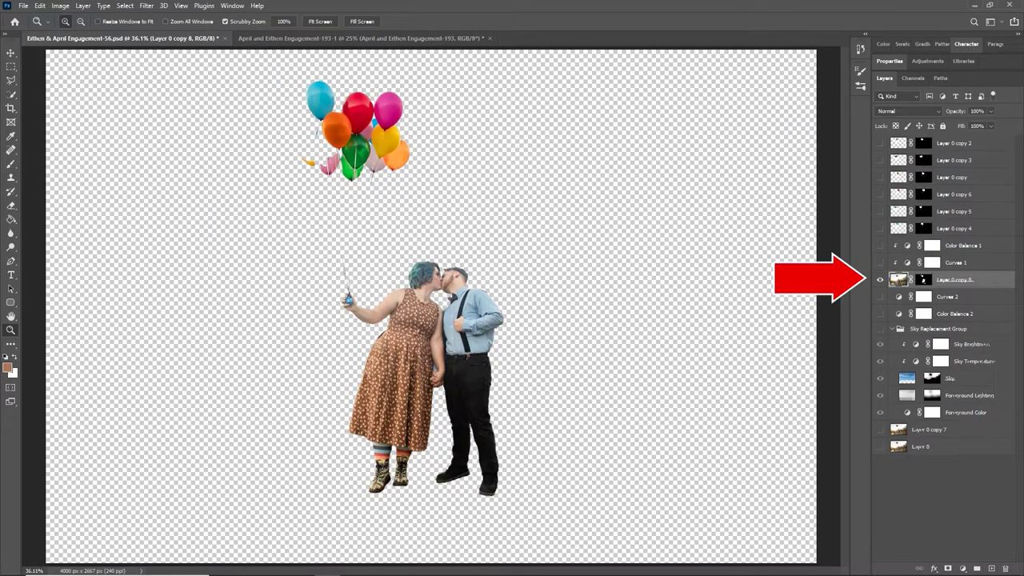
{"action": "left_click", "coordinate": [880, 280], "text": "alt"}
View the layer mask of Layer 0 copy 8 by itself, return to the image, and compare with the layer off and on.
{"action": "left_click", "coordinate": [923, 279]}
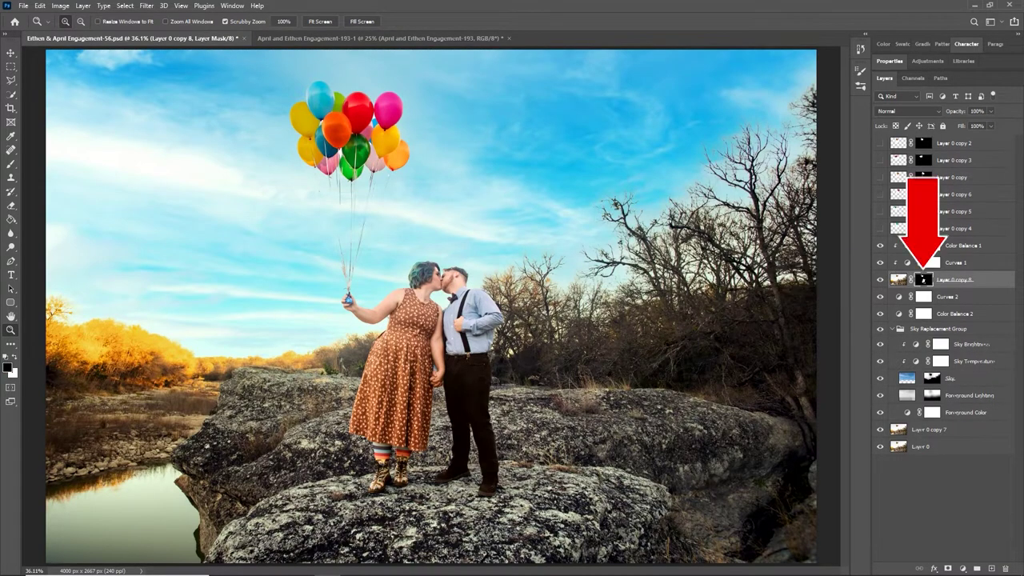
{"action": "left_click", "coordinate": [923, 280], "text": "alt"}
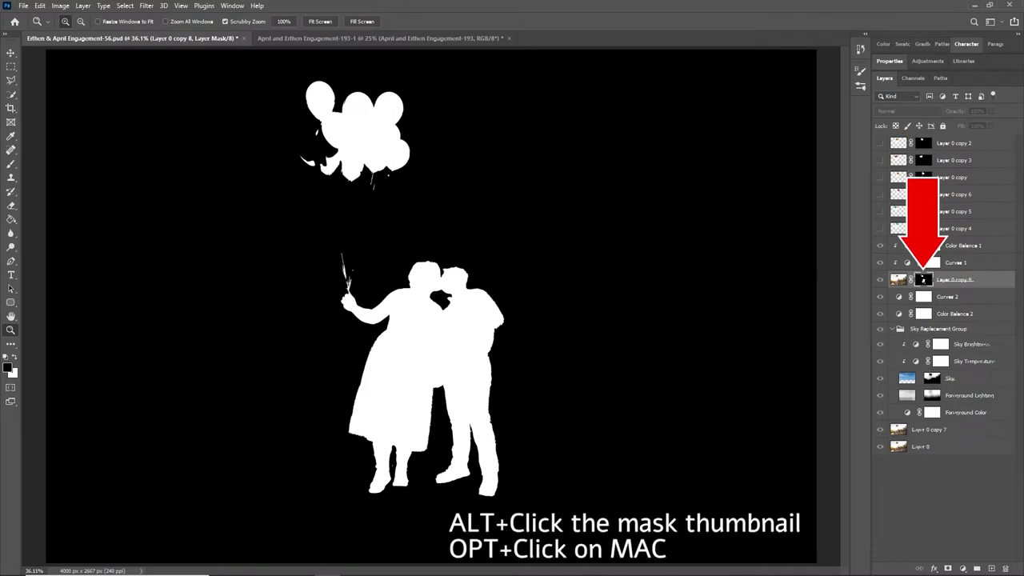
{"action": "left_click", "coordinate": [898, 280]}
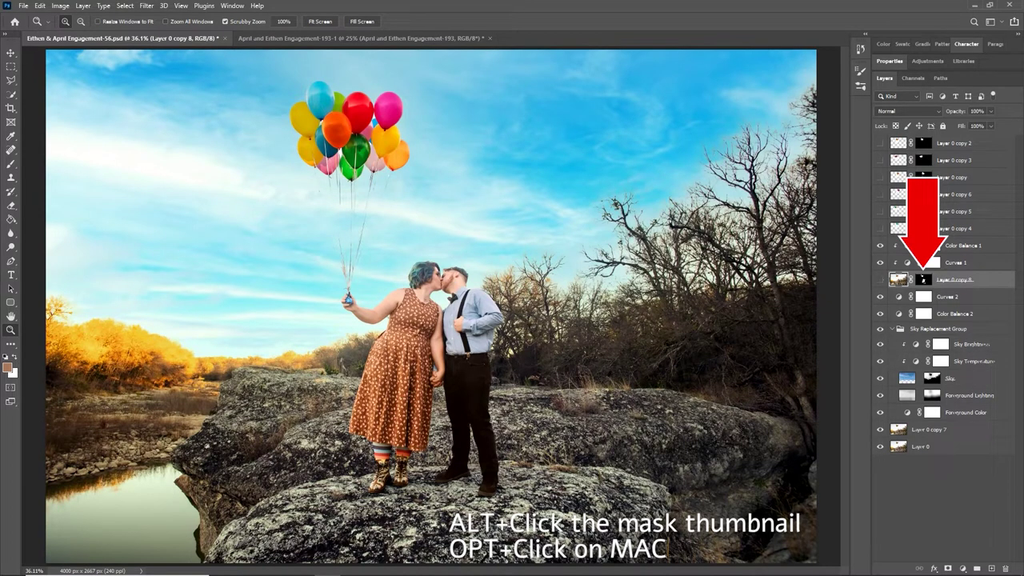
{"action": "left_click", "coordinate": [879, 280]}
{"action": "left_click", "coordinate": [880, 279]}
Examine the Curves 2 and Color Balance 2 layers, comparing the image with and without Color Balance 2.
{"action": "left_click", "coordinate": [947, 296]}
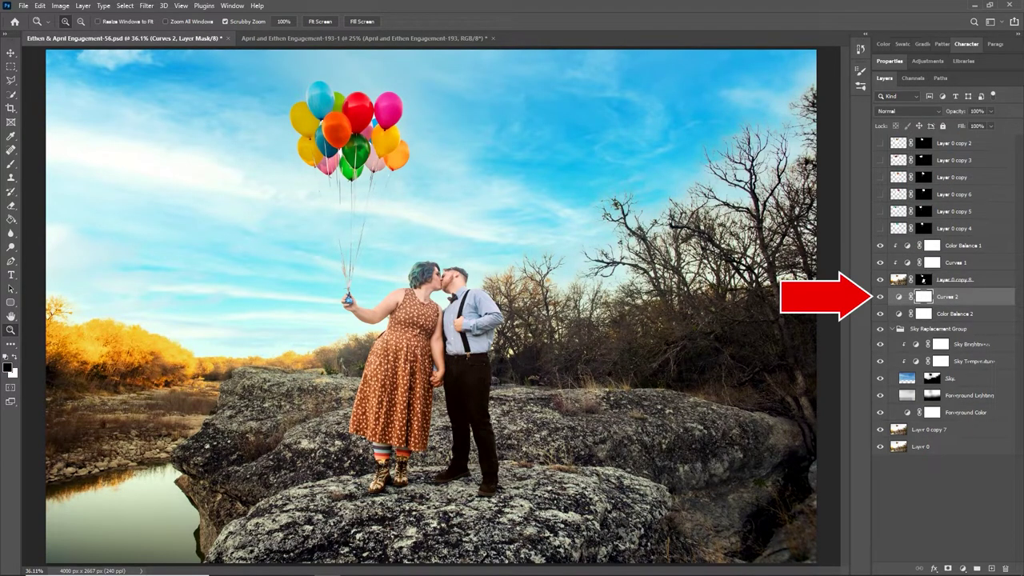
{"action": "left_click", "coordinate": [955, 314]}
{"action": "left_click", "coordinate": [880, 314]}
{"action": "left_click", "coordinate": [879, 313]}
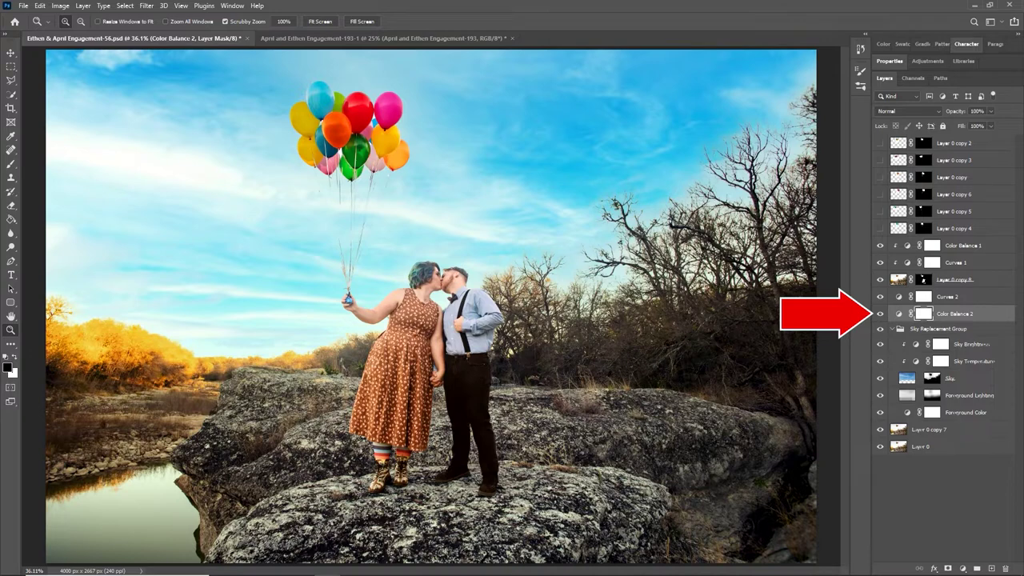
Collapse the Sky Replacement Group and compare the image with and without it.
{"action": "left_click", "coordinate": [892, 329]}
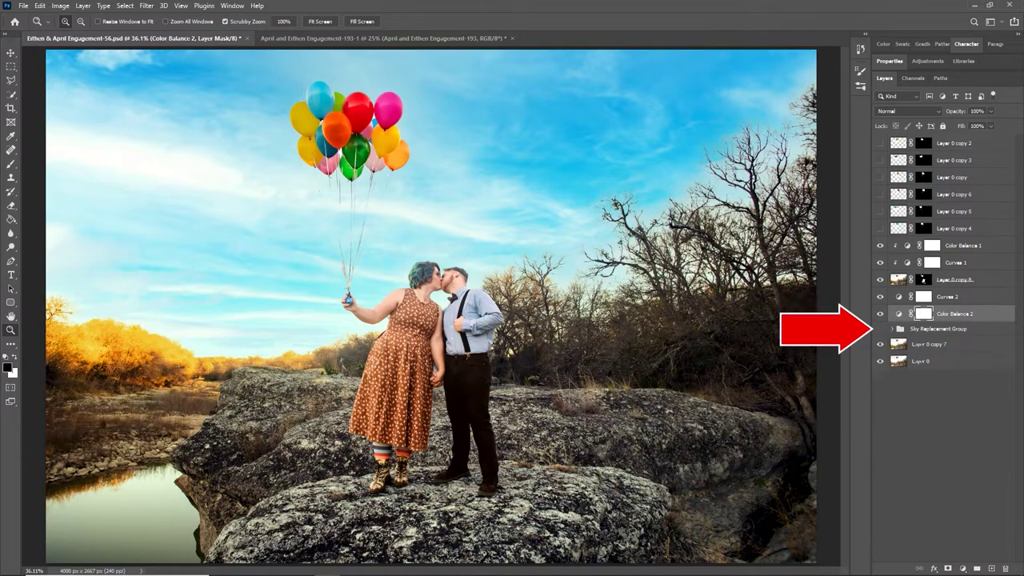
{"action": "left_click", "coordinate": [880, 329]}
{"action": "left_click", "coordinate": [880, 329]}
{"action": "left_click", "coordinate": [880, 328]}
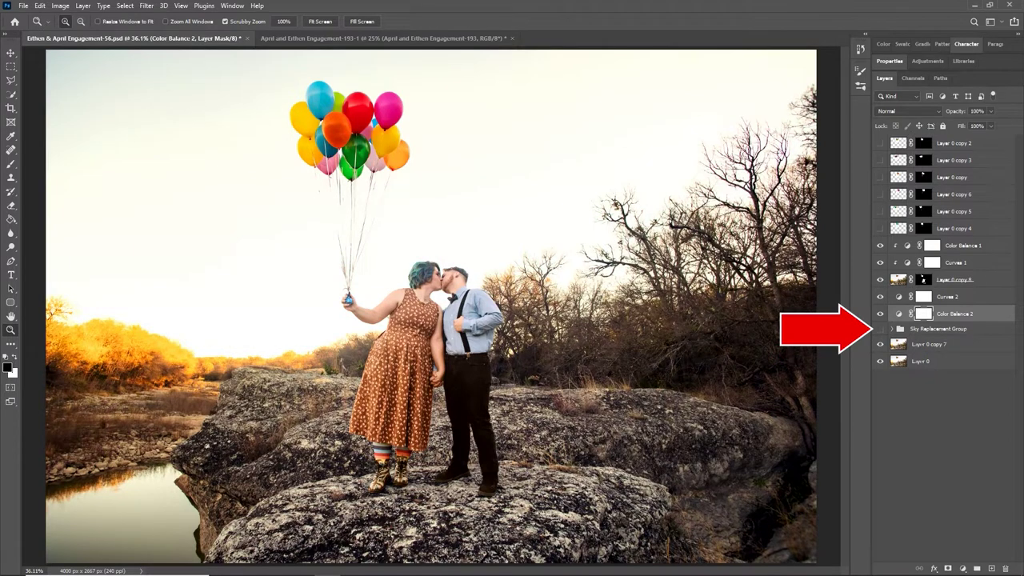
{"action": "left_click", "coordinate": [880, 329]}
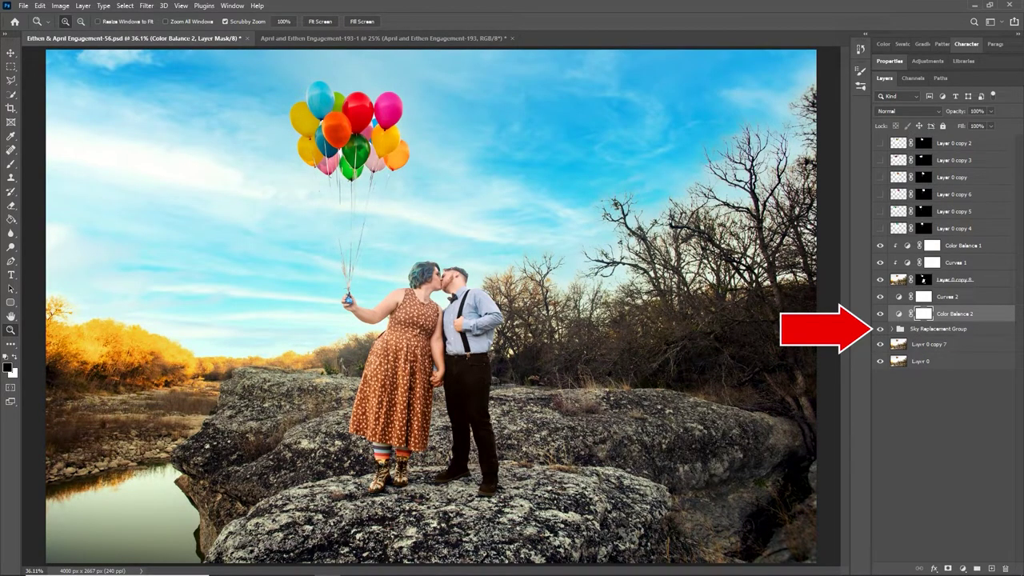
Expand the Sky Replacement Group and go through its Sky Brightness, Sky Temperature, Sky and Foreground Lighting layers.
{"action": "left_click", "coordinate": [929, 344]}
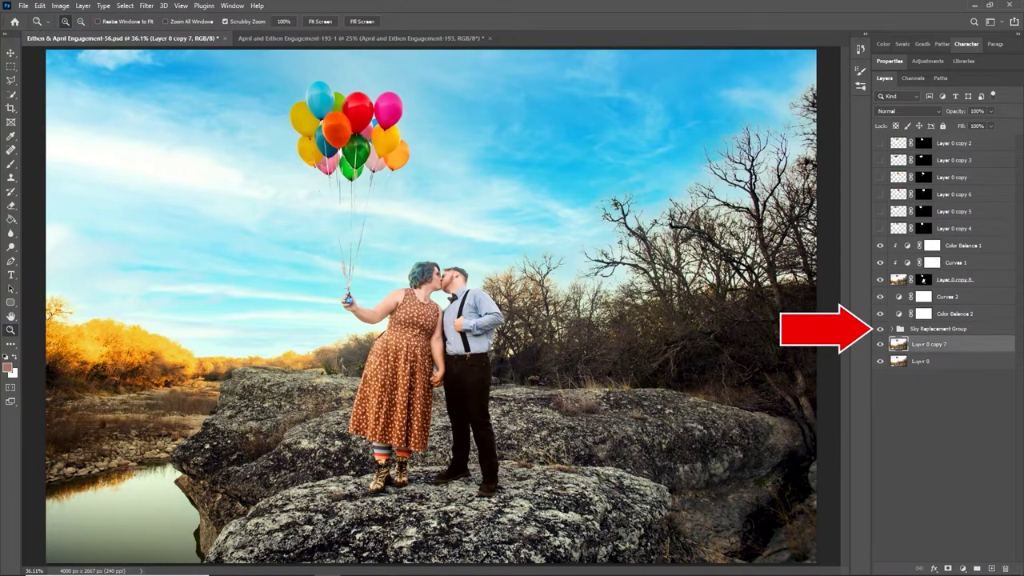
{"action": "left_click", "coordinate": [936, 432]}
{"action": "left_click", "coordinate": [939, 329]}
{"action": "left_click", "coordinate": [892, 329]}
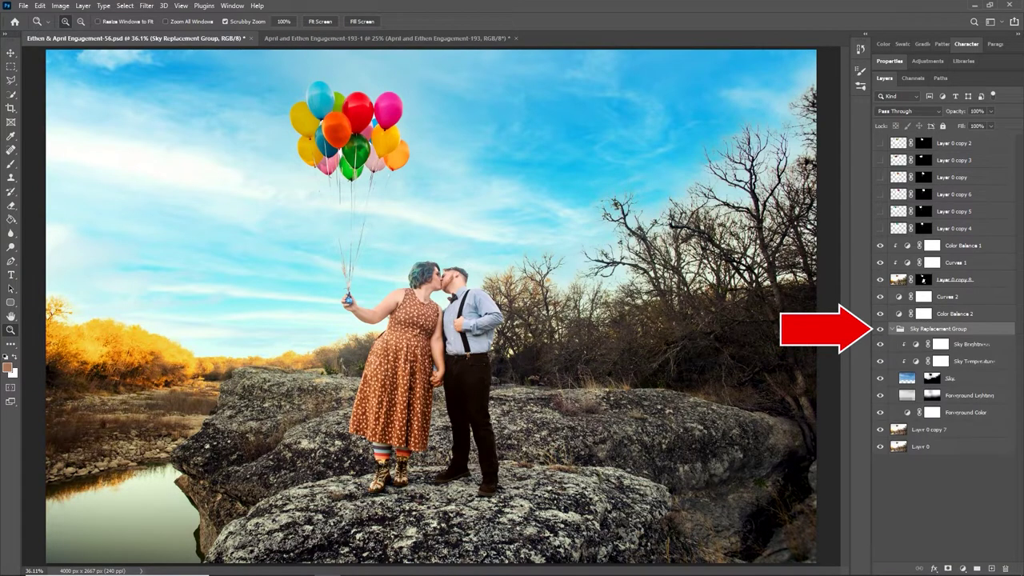
{"action": "left_click", "coordinate": [971, 343]}
{"action": "left_click", "coordinate": [973, 362]}
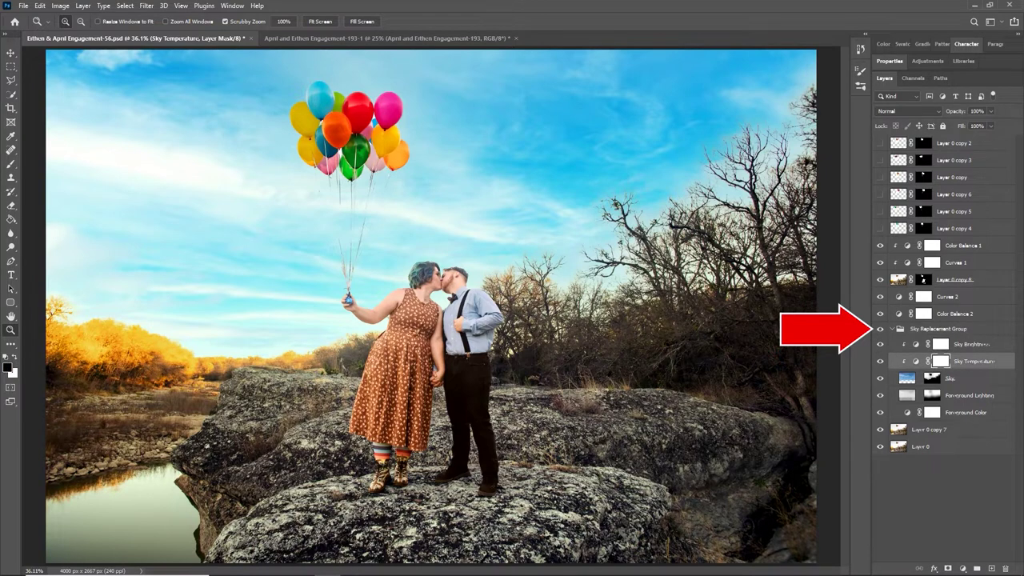
{"action": "left_click", "coordinate": [950, 379]}
{"action": "left_click", "coordinate": [968, 395]}
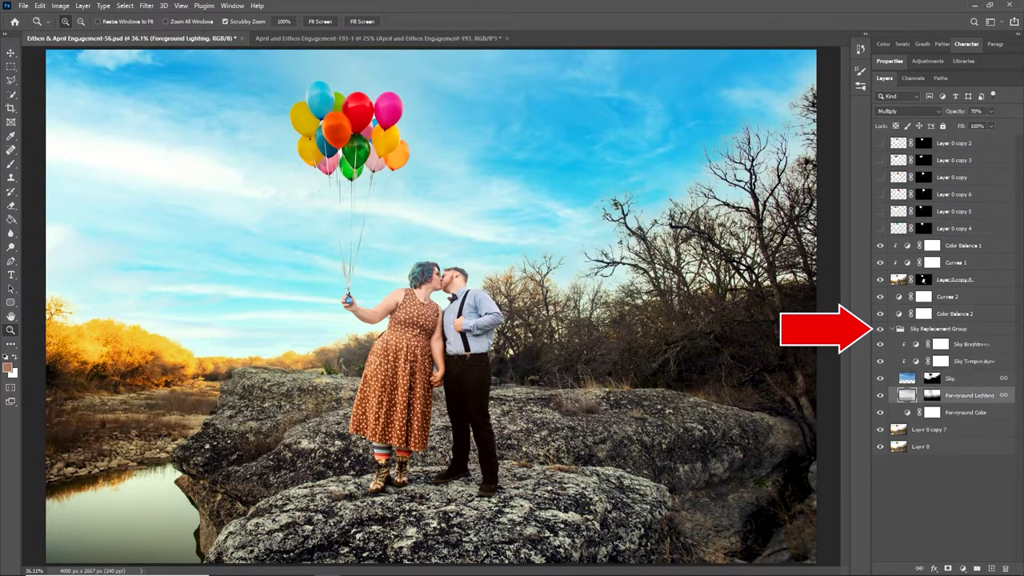
Compare the image with and without Foreground Lighting, and collapse the Sky Replacement Group.
{"action": "left_click", "coordinate": [880, 395]}
{"action": "left_click", "coordinate": [879, 396]}
{"action": "left_click", "coordinate": [880, 395]}
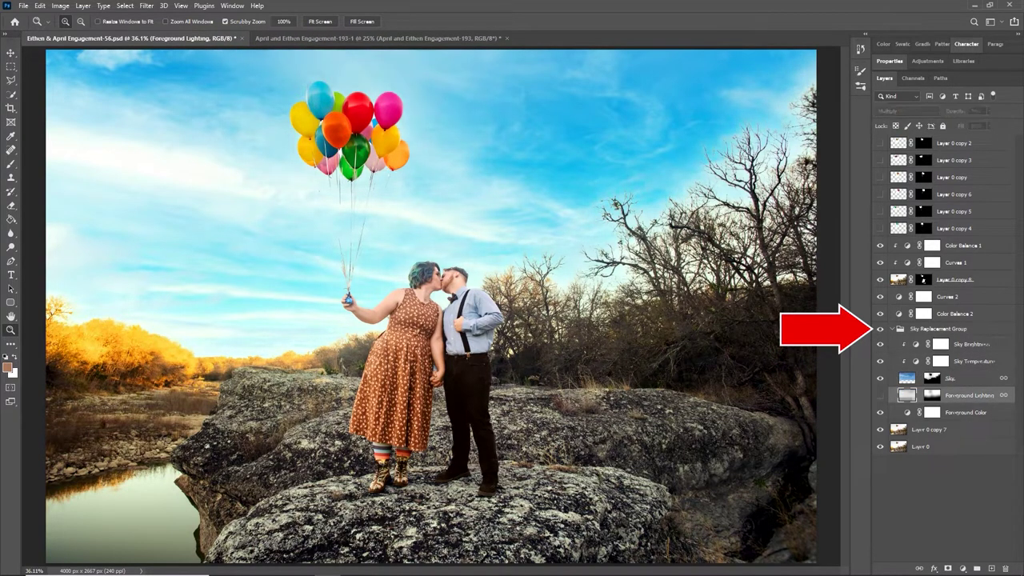
{"action": "left_click", "coordinate": [880, 396]}
{"action": "left_click", "coordinate": [939, 329]}
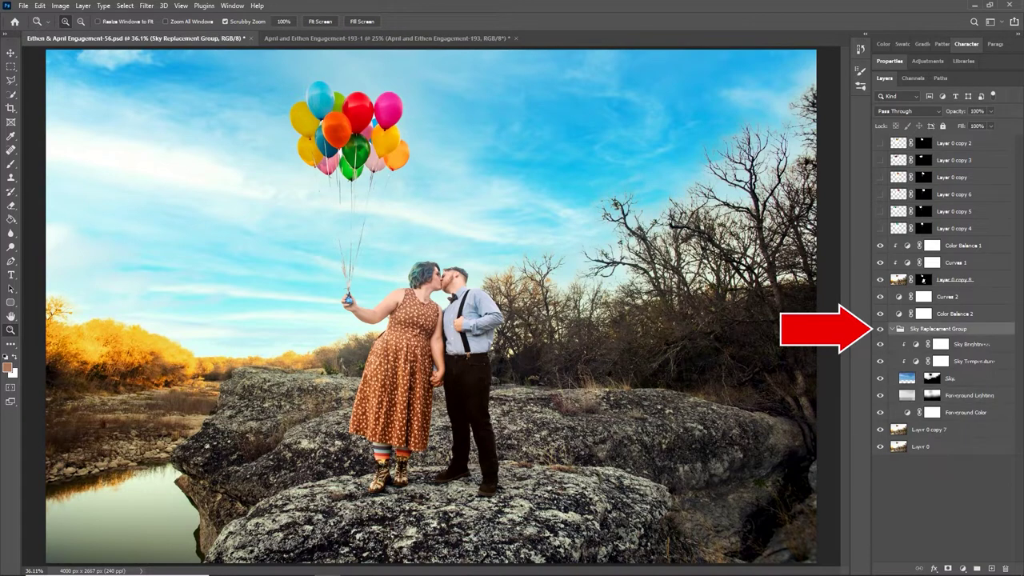
{"action": "left_click", "coordinate": [892, 328]}
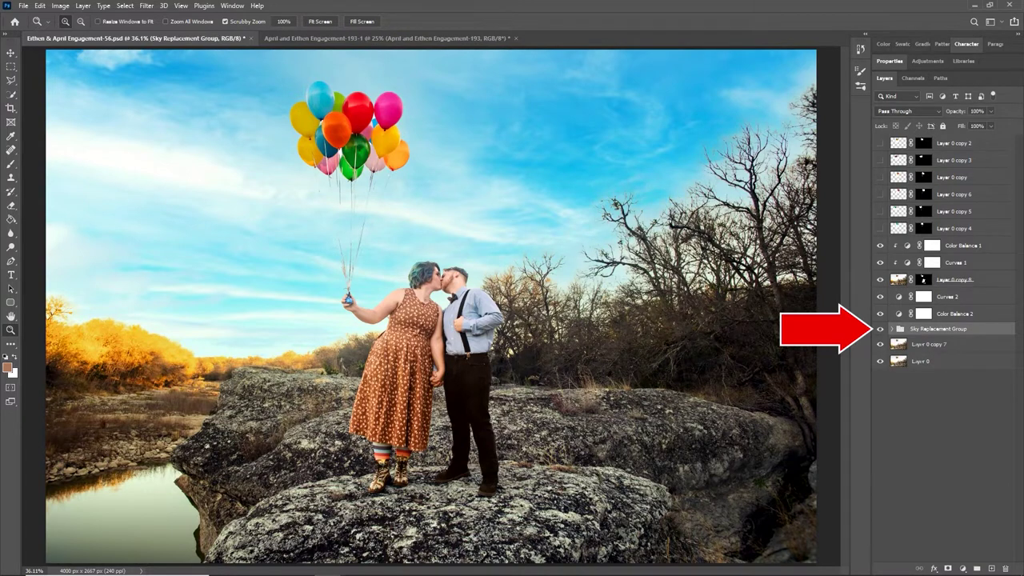
Select Layer 0 copy 7 and compare the full image with the layer off and on.
{"action": "left_click", "coordinate": [929, 344]}
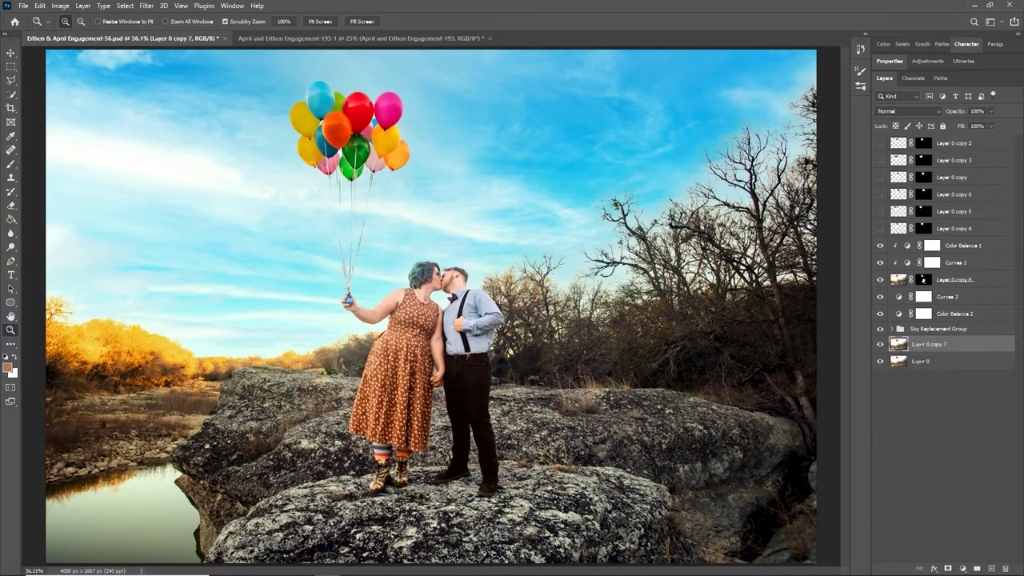
{"action": "left_click", "coordinate": [880, 343]}
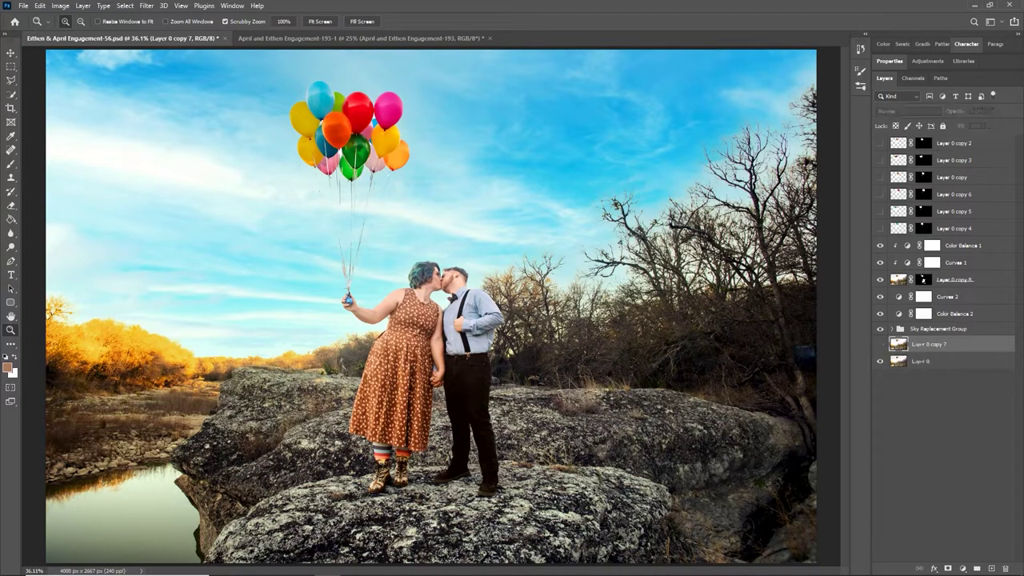
{"action": "left_click", "coordinate": [880, 344]}
{"action": "left_click", "coordinate": [880, 344]}
{"action": "left_click", "coordinate": [879, 344]}
Inspect the background trees at 100% with Layer 0 copy 7 off and on, and return to the full image with the layer hidden.
{"action": "scroll", "coordinate": [796, 379], "scroll_direction": "up", "scroll_amount": 3}
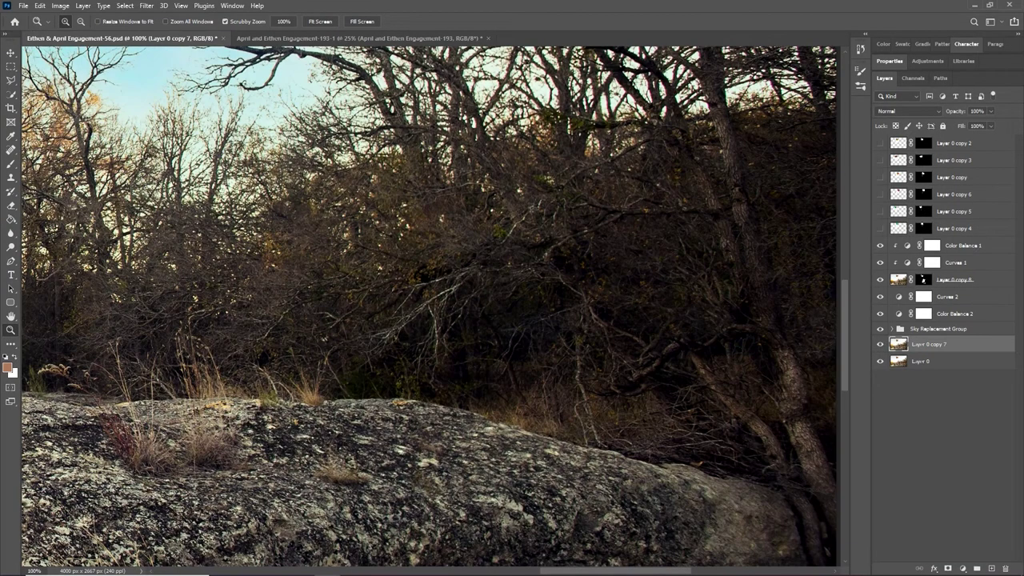
{"action": "left_click", "coordinate": [880, 344]}
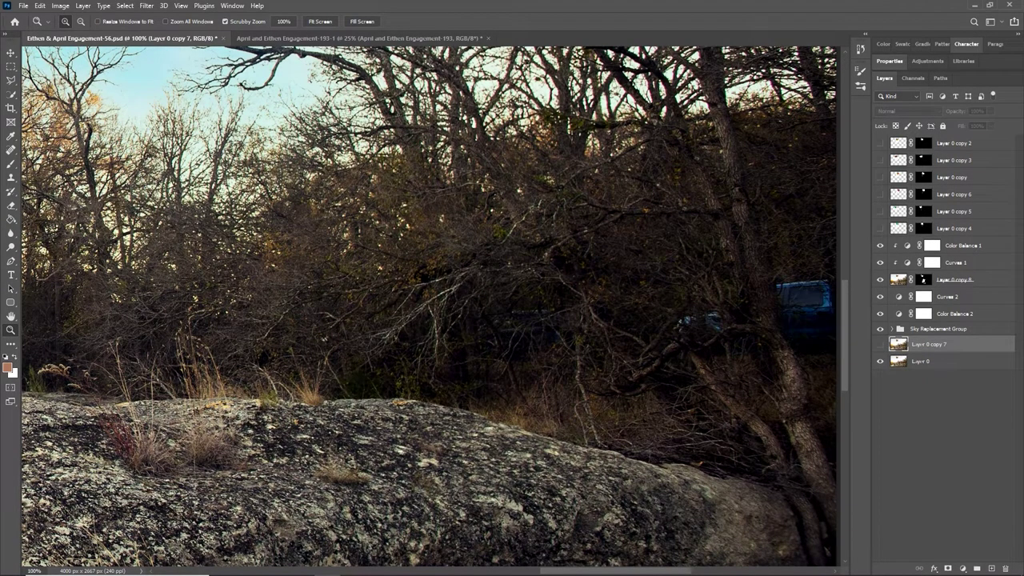
{"action": "left_click", "coordinate": [880, 344]}
{"action": "left_click", "coordinate": [880, 344]}
{"action": "left_click", "coordinate": [880, 344]}
{"action": "left_click", "coordinate": [880, 344]}
{"action": "left_click", "coordinate": [880, 343]}
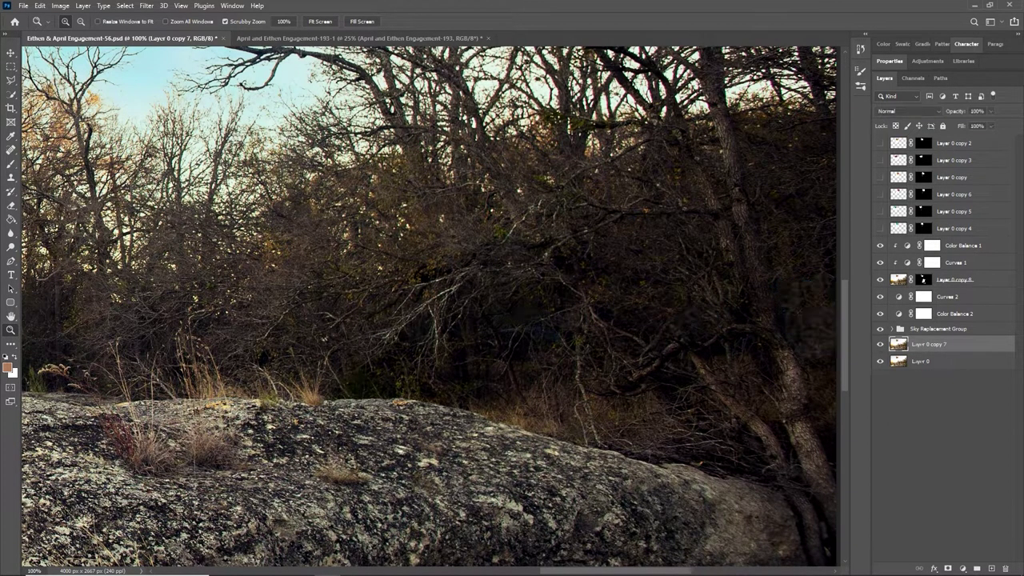
{"action": "left_click", "coordinate": [880, 344]}
{"action": "left_click", "coordinate": [880, 344]}
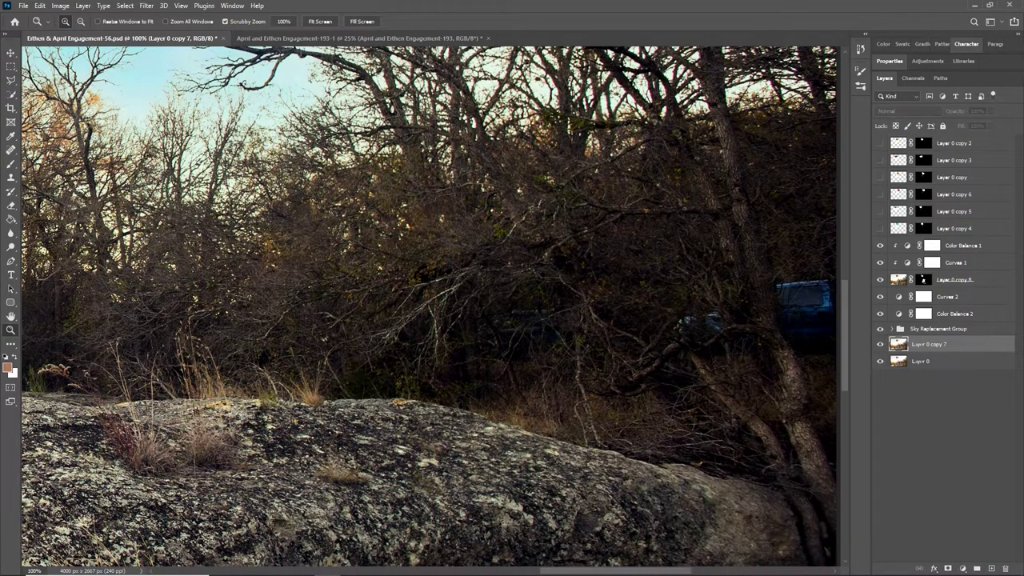
{"action": "left_click", "coordinate": [879, 344]}
{"action": "left_click", "coordinate": [880, 344]}
{"action": "left_click", "coordinate": [880, 343]}
{"action": "left_click", "coordinate": [320, 21]}
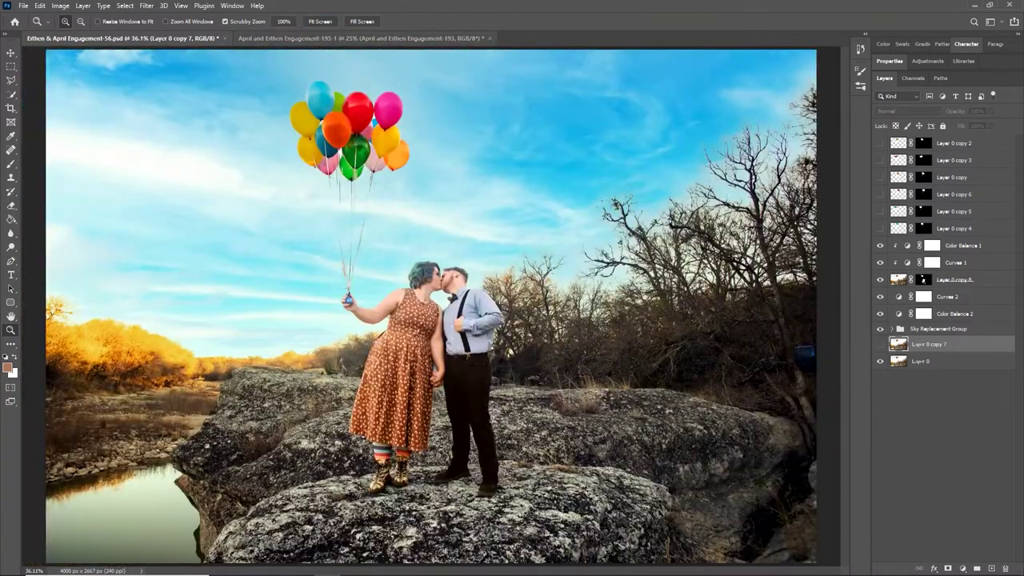
Switch to the original engagement photo and review its Basic adjustments in Camera Raw before returning to the document.
{"action": "left_click", "coordinate": [360, 38]}
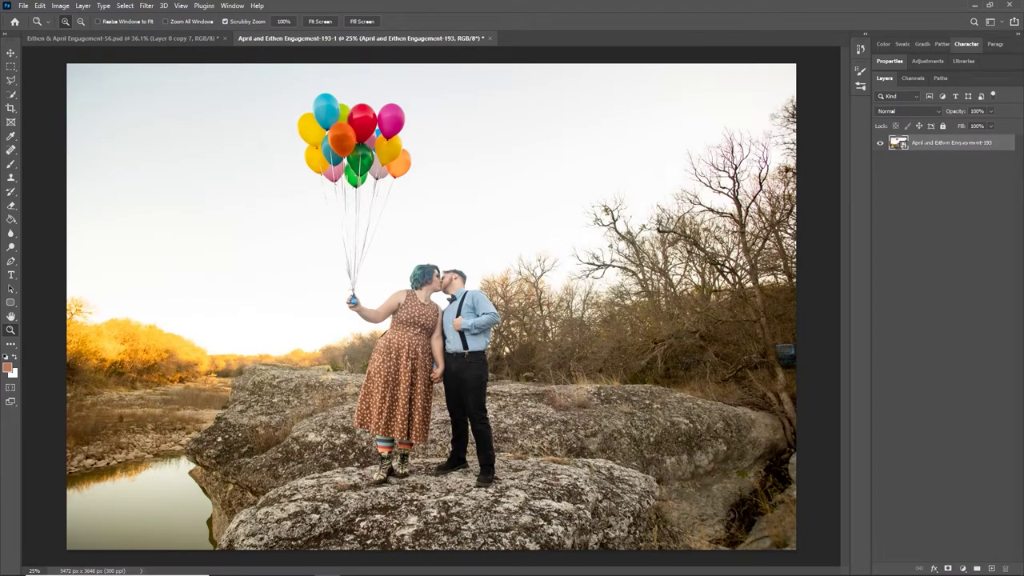
{"action": "double_click", "coordinate": [898, 142]}
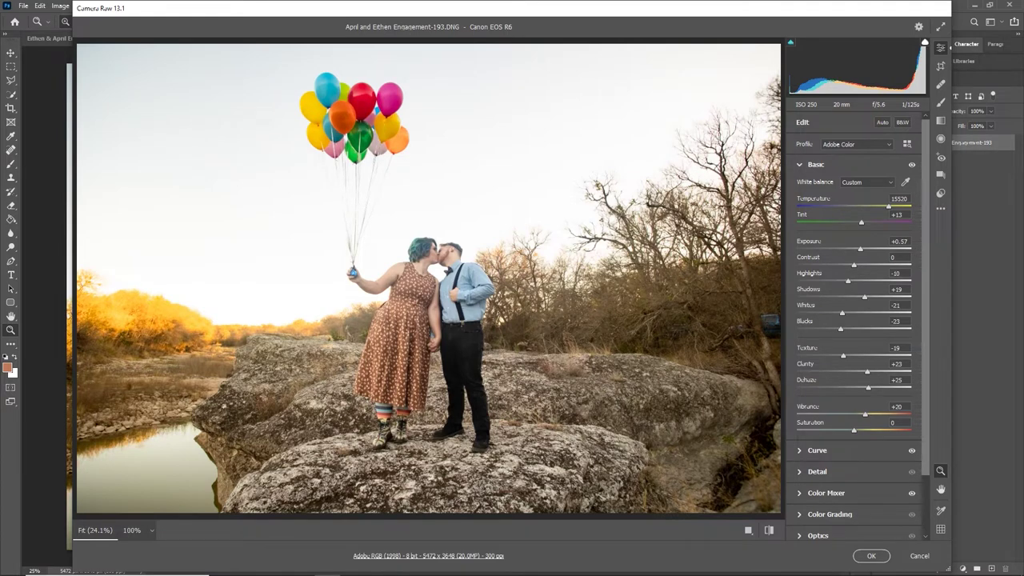
{"action": "scroll", "coordinate": [857, 328], "scroll_direction": "down", "scroll_amount": 2}
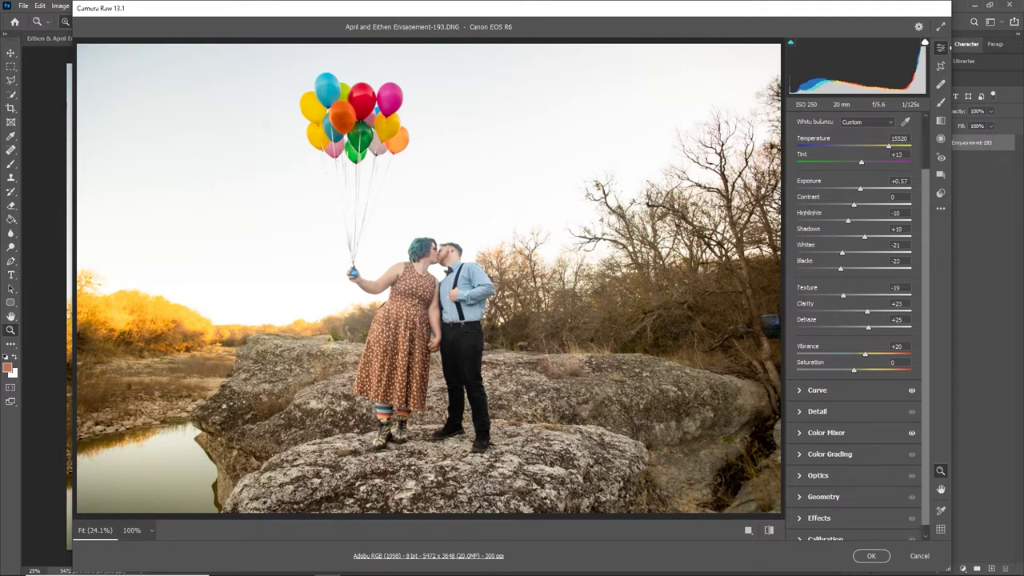
{"action": "left_click", "coordinate": [871, 556]}
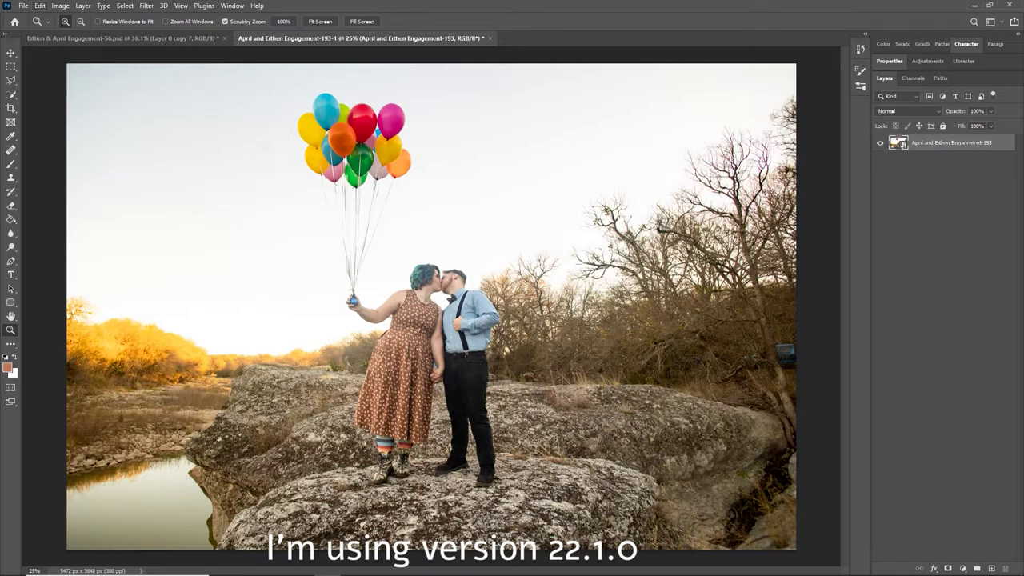
Start Sky Replacement on the engagement photo and browse the built-in preset skies.
{"action": "left_click", "coordinate": [40, 6]}
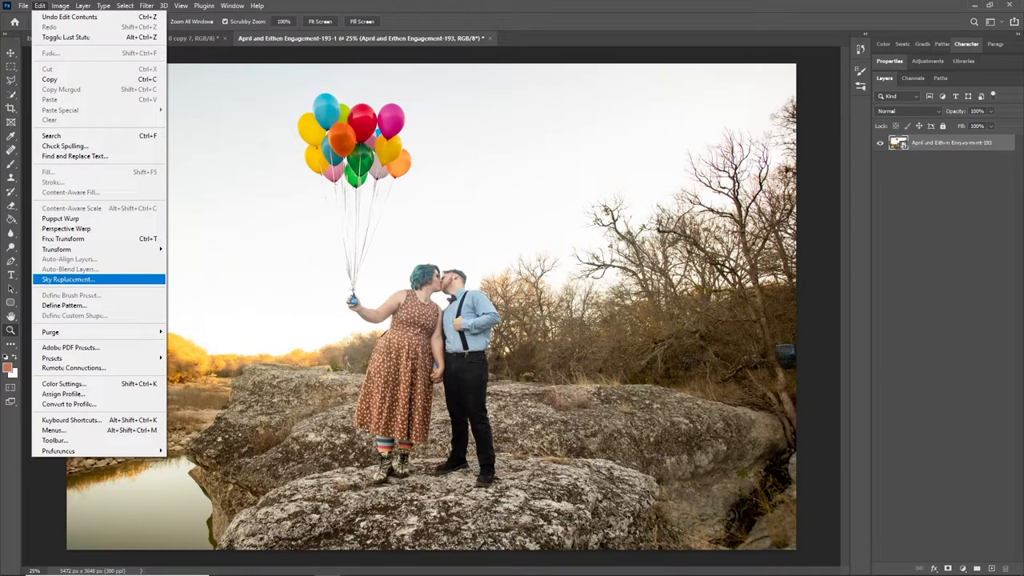
{"action": "left_click", "coordinate": [69, 279]}
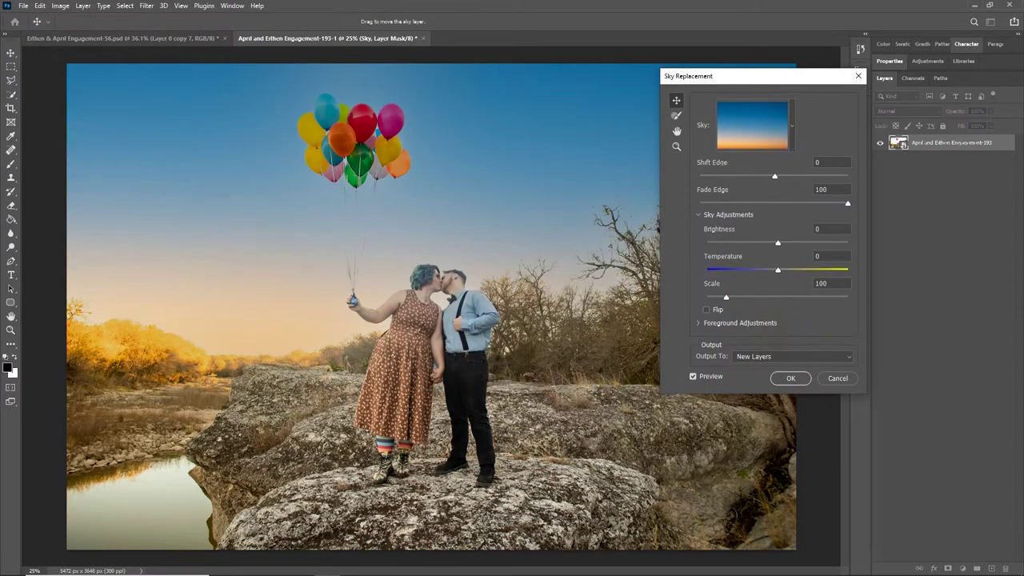
{"action": "left_click", "coordinate": [792, 125]}
{"action": "left_click", "coordinate": [704, 201]}
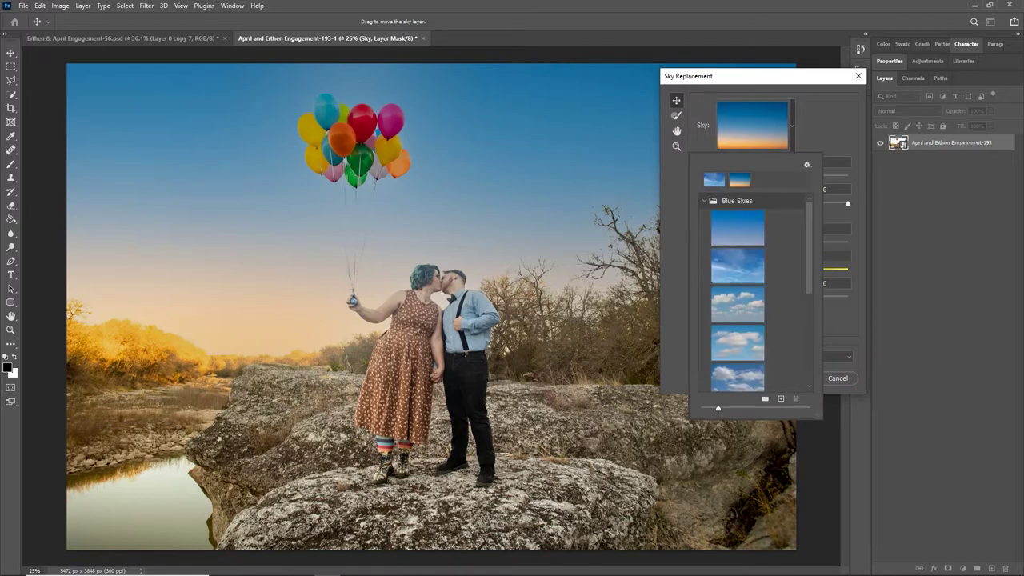
{"action": "scroll", "coordinate": [755, 293], "scroll_direction": "down", "scroll_amount": 5}
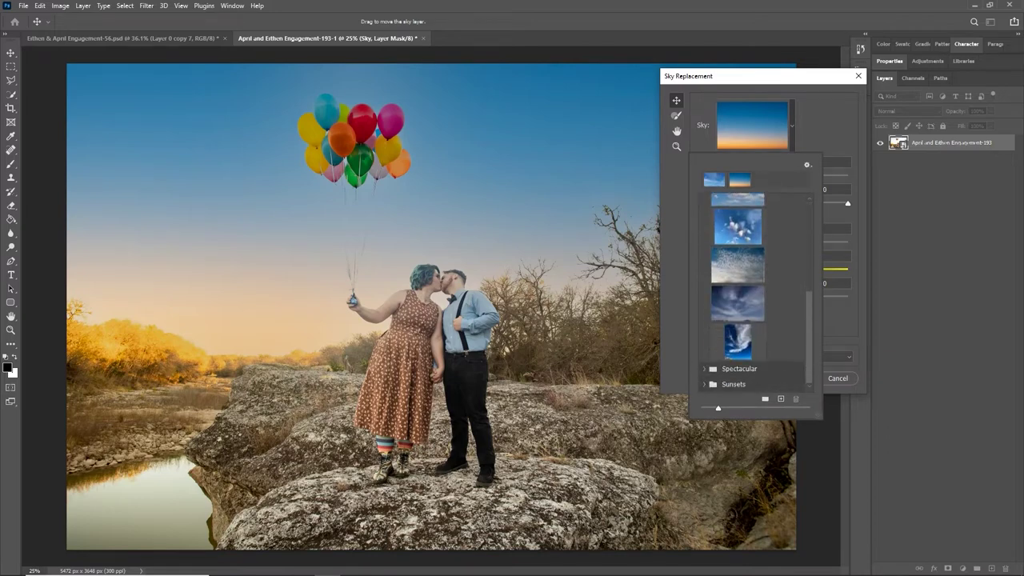
{"action": "scroll", "coordinate": [755, 293], "scroll_direction": "up", "scroll_amount": 5}
{"action": "key", "text": "Escape"}
Add Blue Skies (1) from the Stock Photos Skies folder as a new sky named Church sky.
{"action": "left_click", "coordinate": [792, 125]}
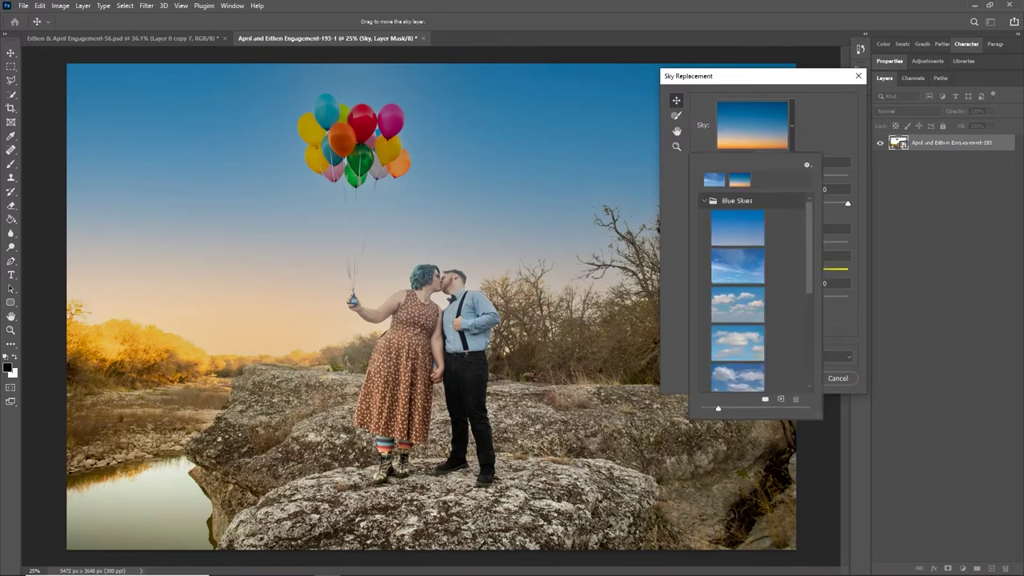
{"action": "left_click", "coordinate": [807, 164]}
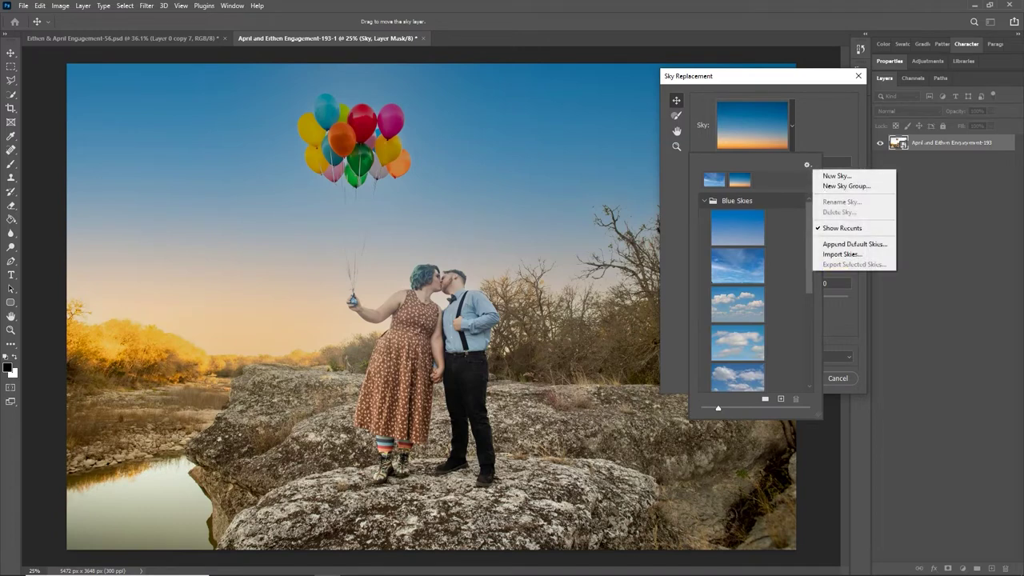
{"action": "left_click", "coordinate": [837, 175]}
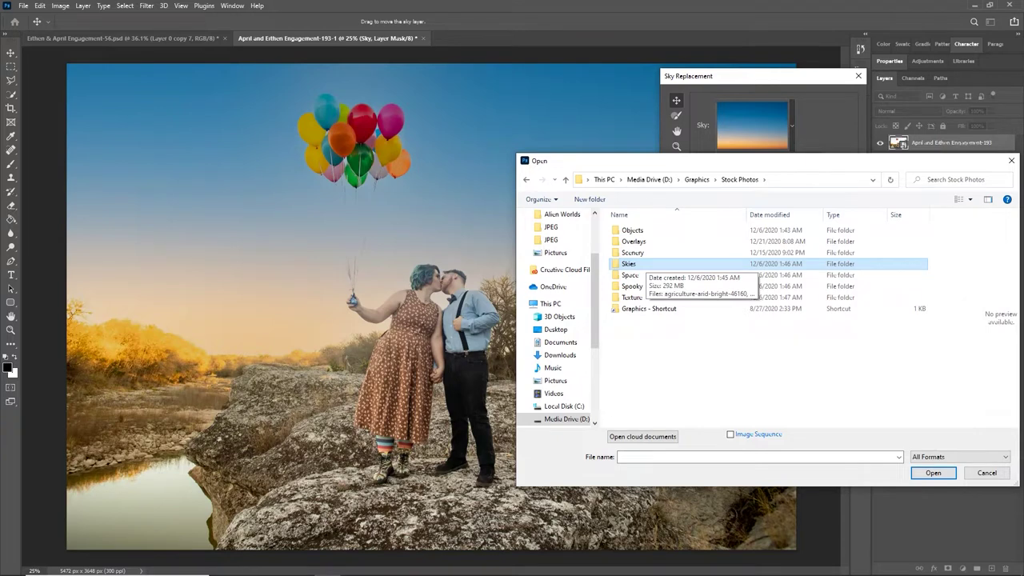
{"action": "key", "text": "Return"}
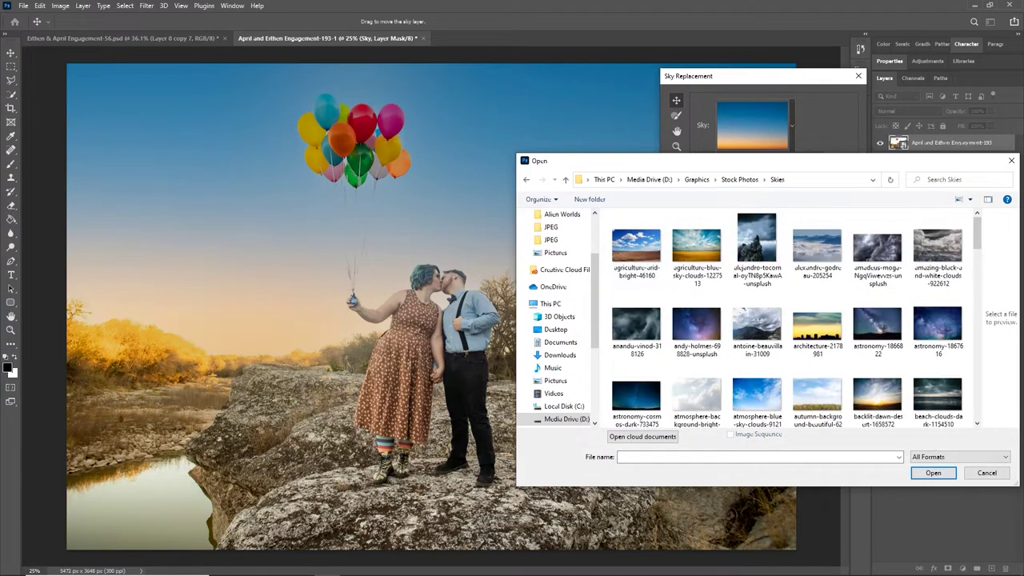
{"action": "left_click_drag", "start_coordinate": [976, 233], "coordinate": [976, 244]}
{"action": "scroll", "coordinate": [933, 300], "scroll_direction": "up", "scroll_amount": 1}
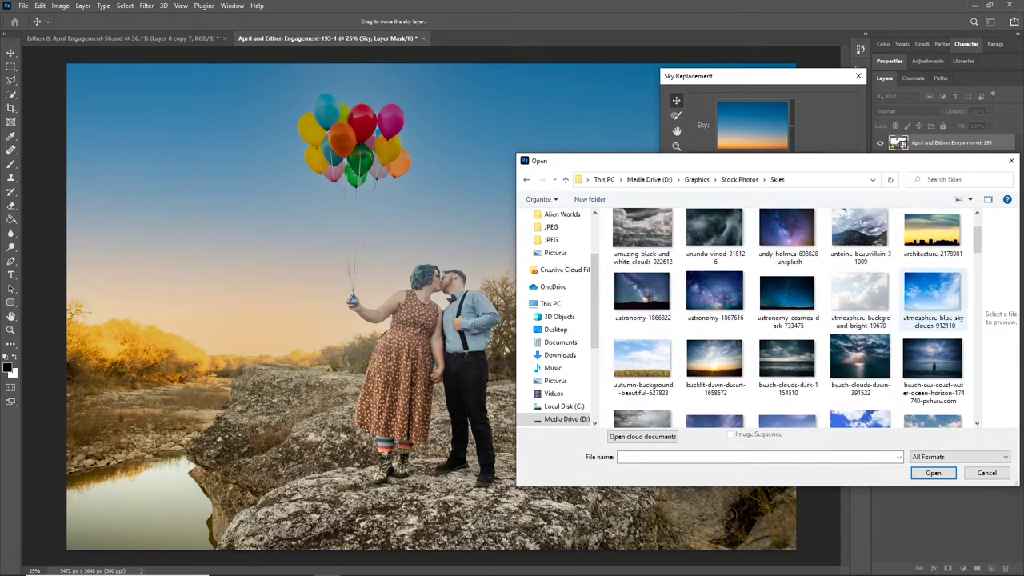
{"action": "scroll", "coordinate": [932, 300], "scroll_direction": "down", "scroll_amount": 2}
{"action": "left_click_drag", "start_coordinate": [714, 296], "coordinate": [1004, 316]}
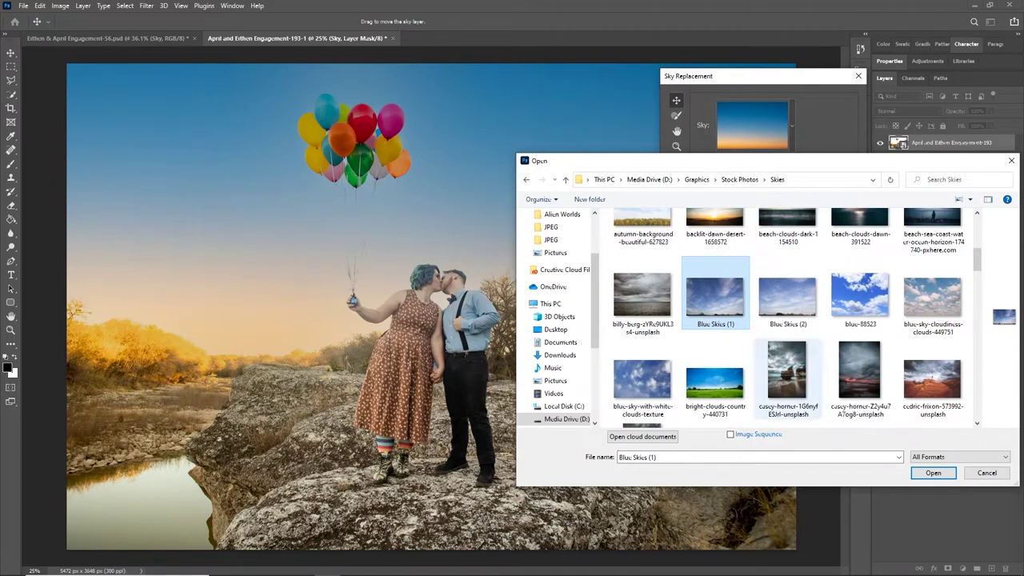
{"action": "left_click", "coordinate": [933, 472]}
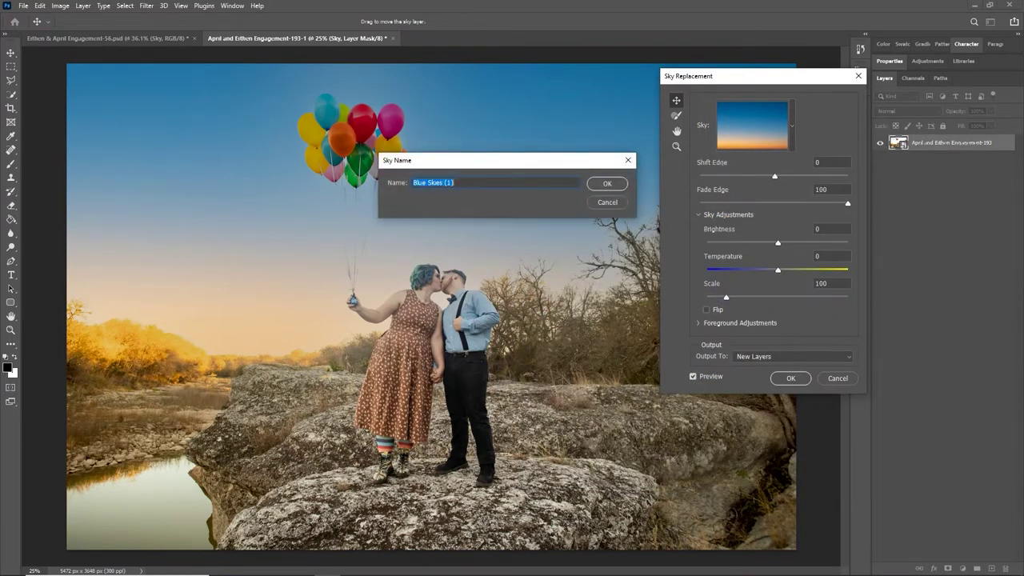
{"action": "type", "text": "Church sky"}
{"action": "key", "text": "Return"}
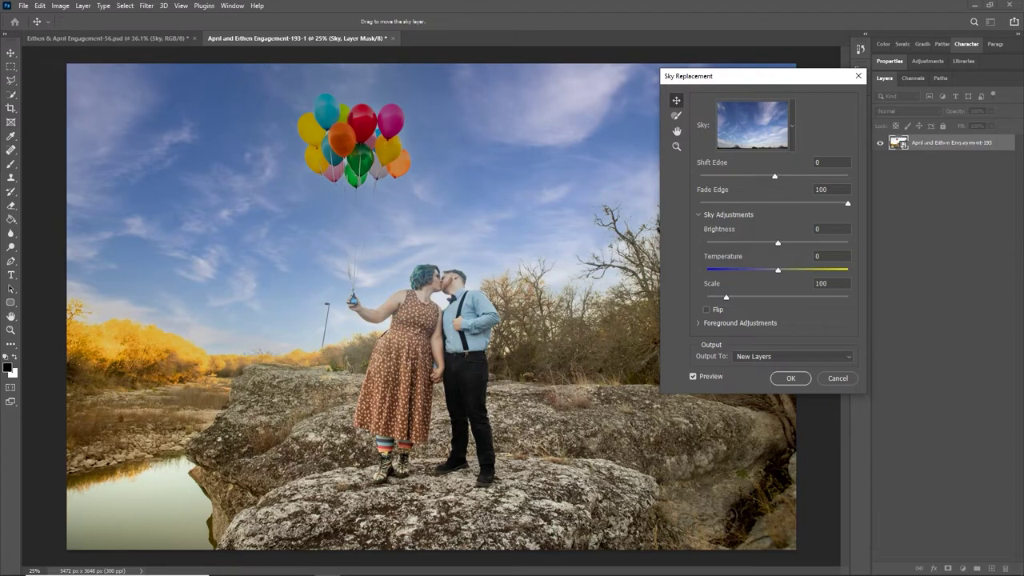
Set the sky's Shift Edge to -20 and its Fade Edge to 49, with the dialog moved clear of the photo.
{"action": "left_click_drag", "start_coordinate": [720, 76], "coordinate": [860, 158]}
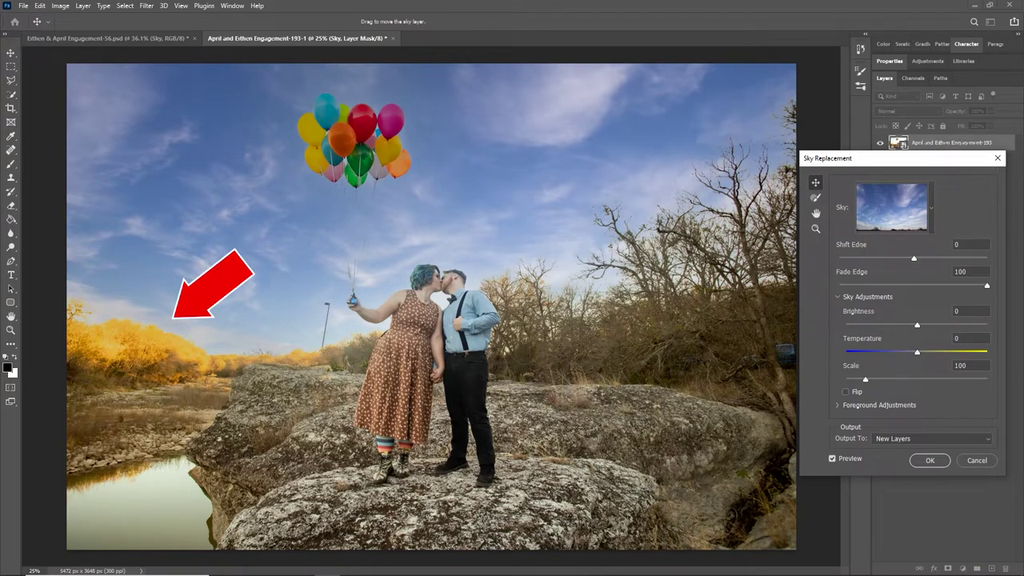
{"action": "left_click_drag", "start_coordinate": [837, 166], "coordinate": [838, 79]}
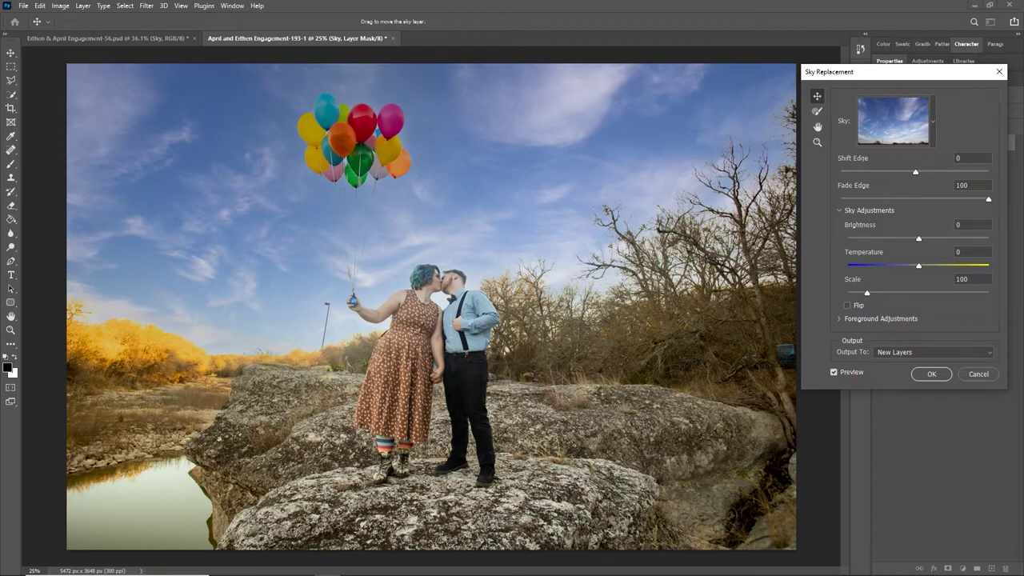
{"action": "left_click_drag", "start_coordinate": [916, 171], "coordinate": [850, 171]}
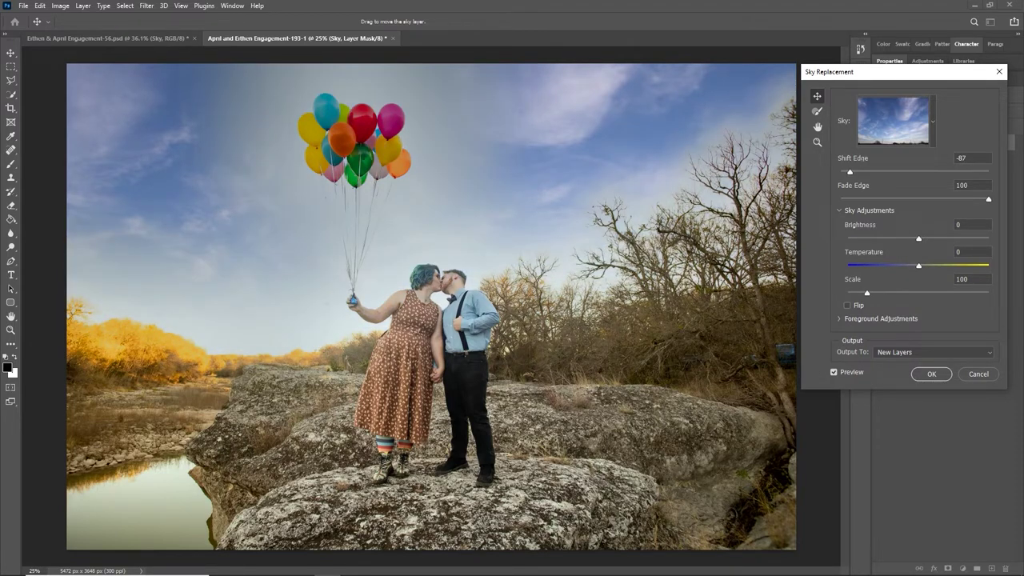
{"action": "left_click_drag", "start_coordinate": [849, 171], "coordinate": [899, 171]}
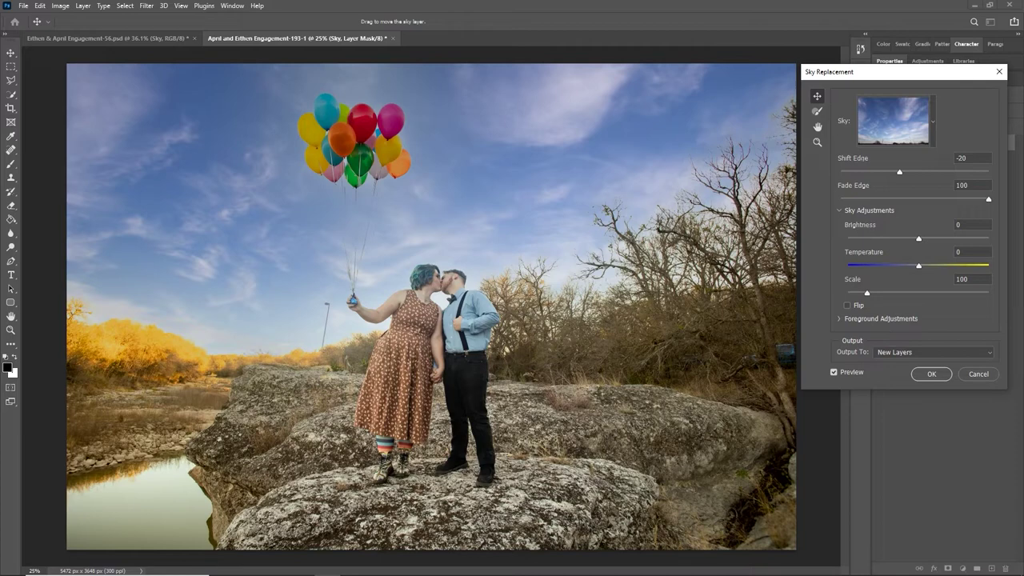
{"action": "left_click_drag", "start_coordinate": [988, 199], "coordinate": [921, 198]}
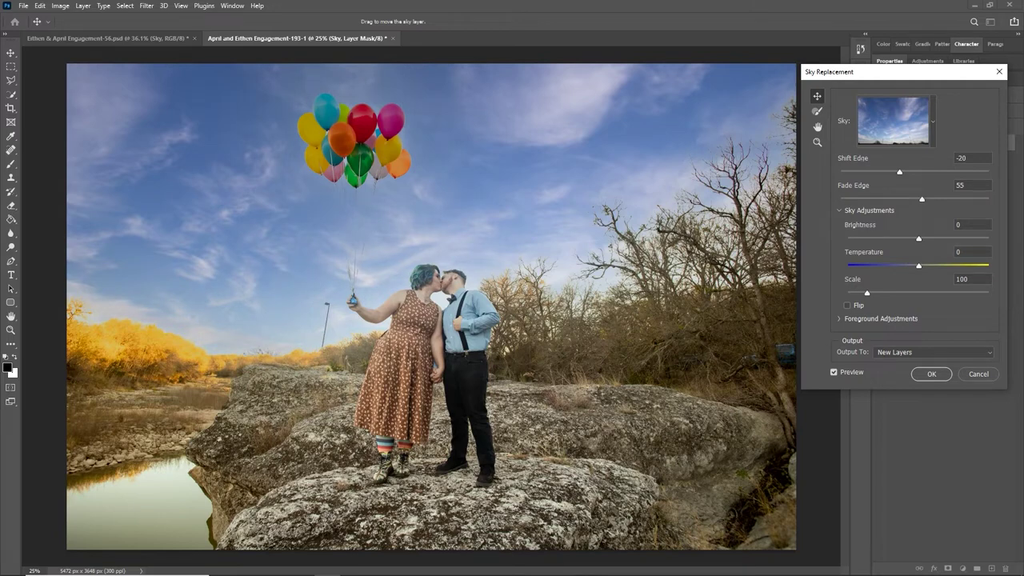
{"action": "left_click_drag", "start_coordinate": [922, 199], "coordinate": [852, 198]}
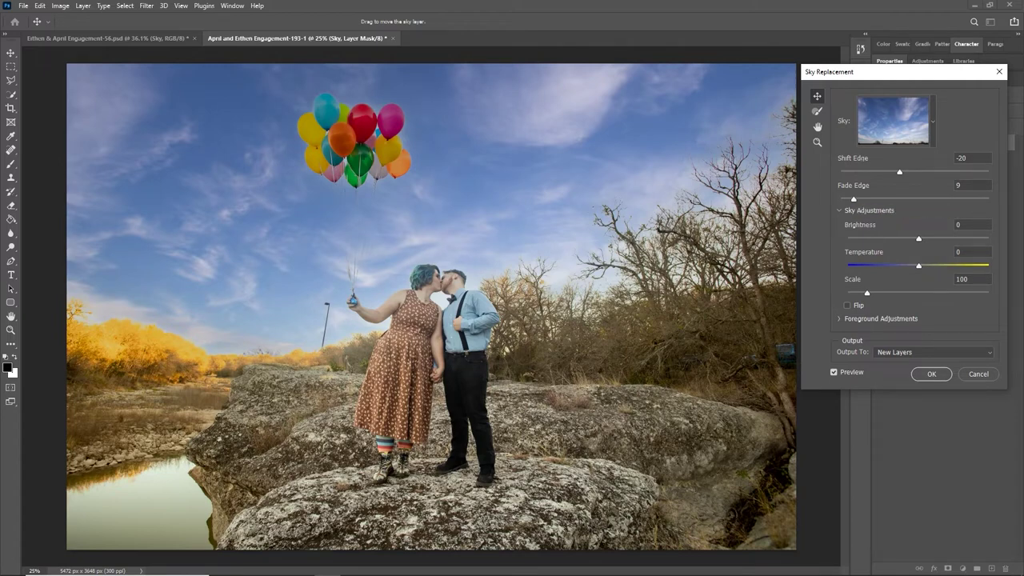
{"action": "left_click_drag", "start_coordinate": [852, 199], "coordinate": [912, 199]}
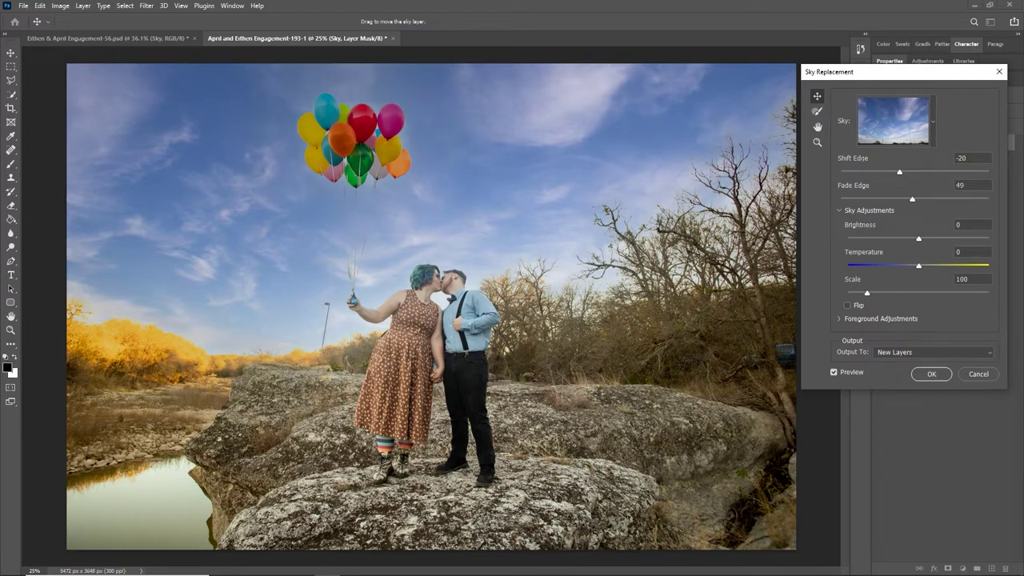
Set the sky's Brightness to 19, Temperature to 27 and Scale to 102.
{"action": "mouse_move", "coordinate": [918, 238]}
{"action": "left_mouse_down"}
{"action": "mouse_move", "coordinate": [973, 238]}
{"action": "mouse_move", "coordinate": [894, 238]}
{"action": "mouse_move", "coordinate": [950, 238]}
{"action": "mouse_move", "coordinate": [931, 239]}
{"action": "left_mouse_up"}
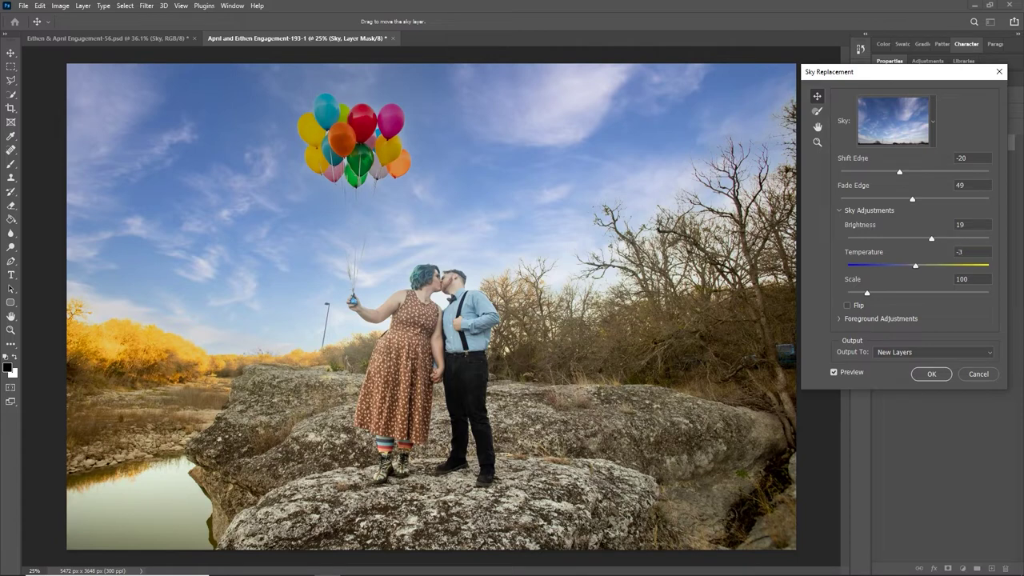
{"action": "mouse_move", "coordinate": [918, 266]}
{"action": "left_mouse_down"}
{"action": "mouse_move", "coordinate": [943, 265]}
{"action": "mouse_move", "coordinate": [870, 265]}
{"action": "mouse_move", "coordinate": [937, 265]}
{"action": "left_mouse_up"}
{"action": "left_click_drag", "start_coordinate": [867, 292], "coordinate": [855, 293]}
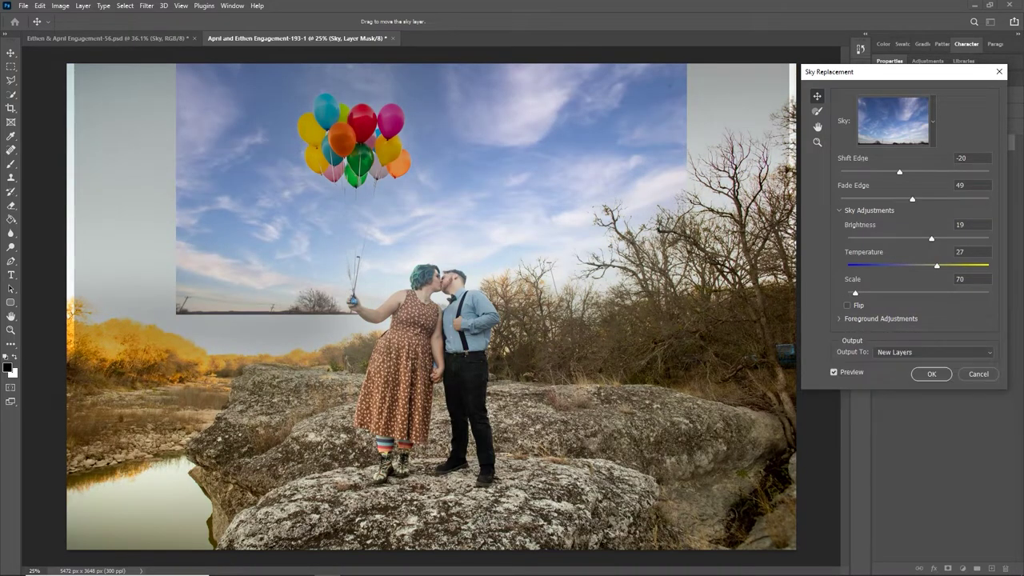
{"action": "left_click_drag", "start_coordinate": [855, 293], "coordinate": [868, 292]}
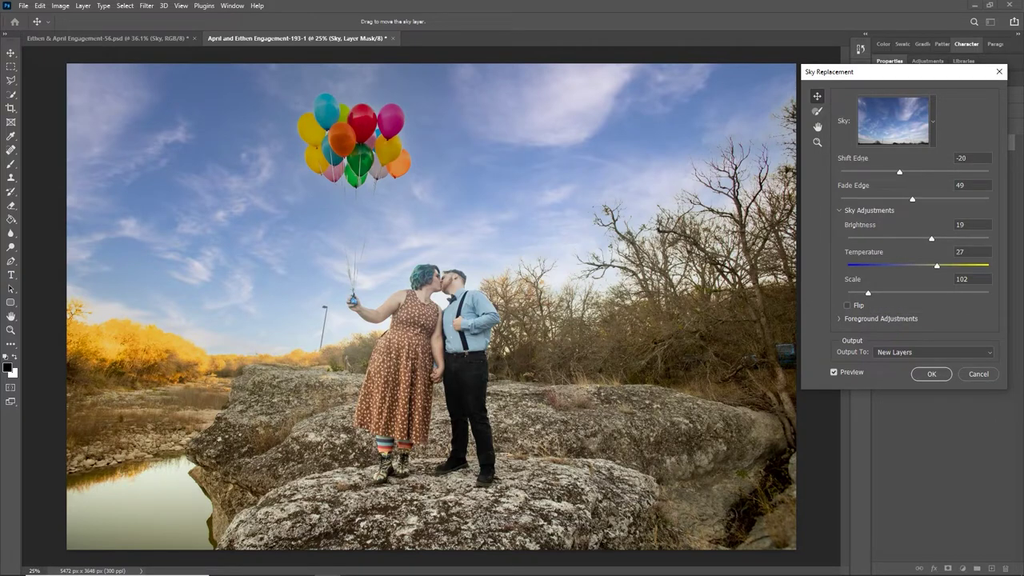
Set the foreground Lighting Adjustment to 49 and Color Adjustment to 36, and output the sky replacement to New Layers.
{"action": "left_click", "coordinate": [839, 318]}
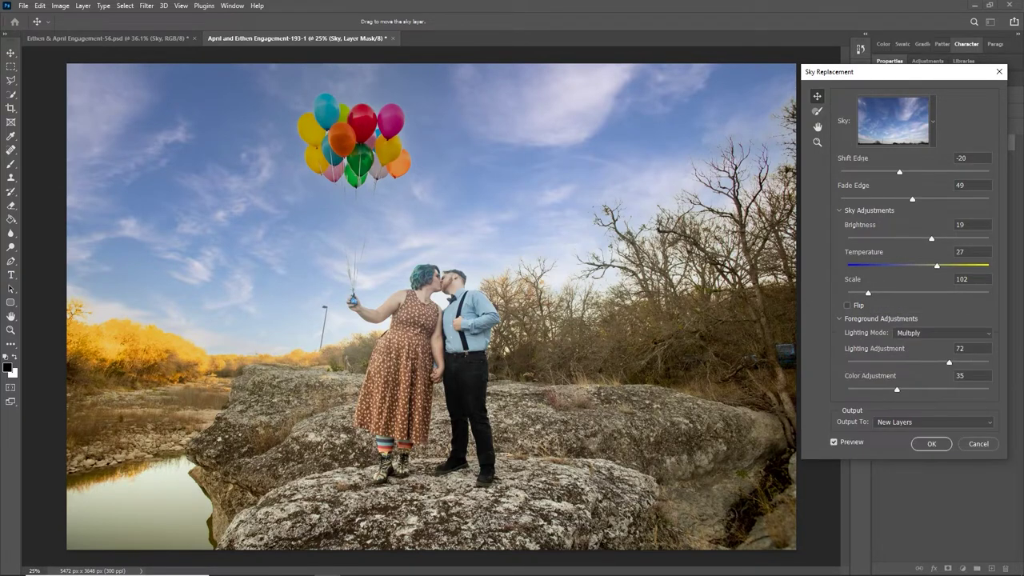
{"action": "left_click_drag", "start_coordinate": [949, 363], "coordinate": [897, 390]}
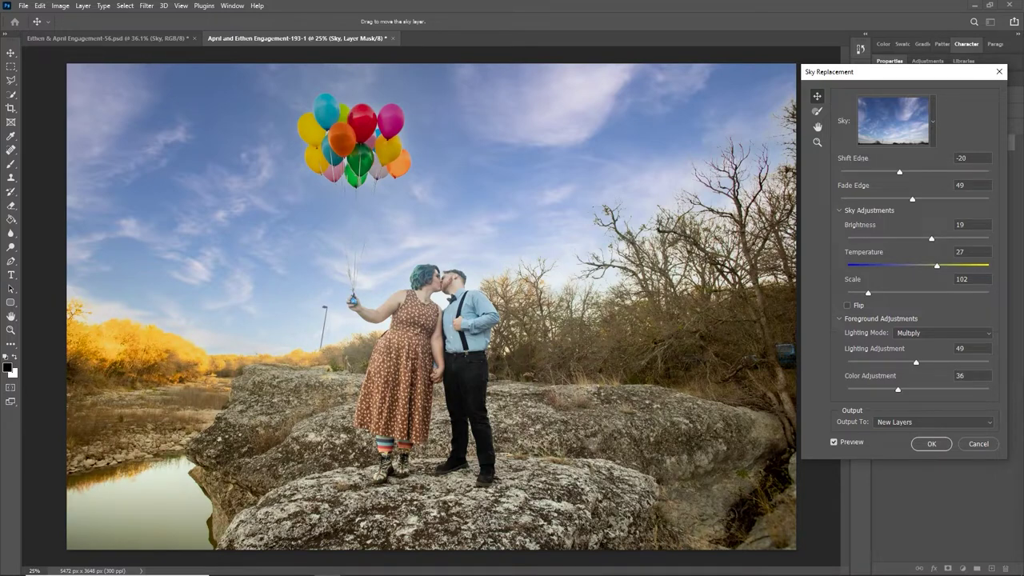
{"action": "left_click", "coordinate": [933, 422]}
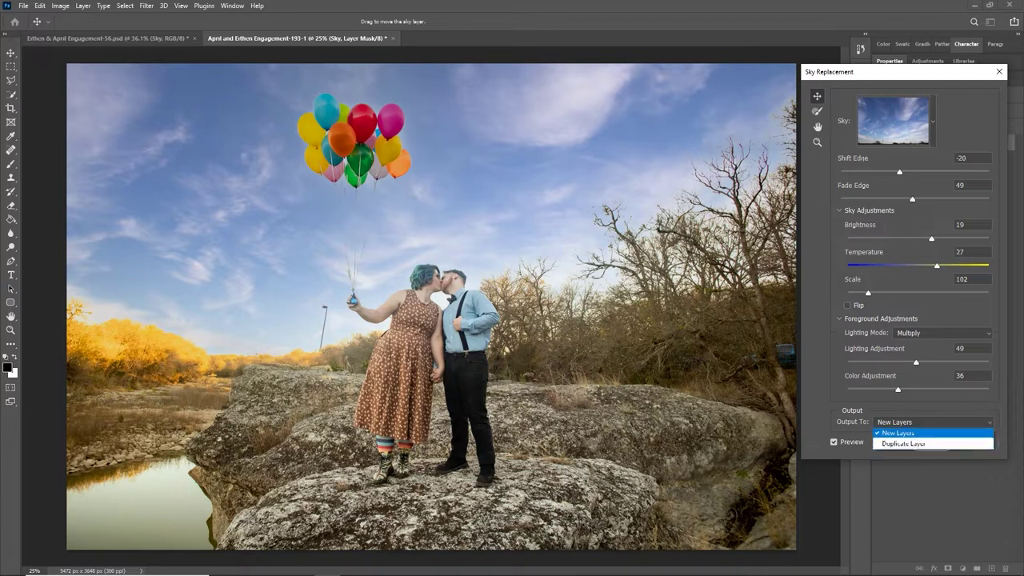
{"action": "left_click", "coordinate": [897, 433]}
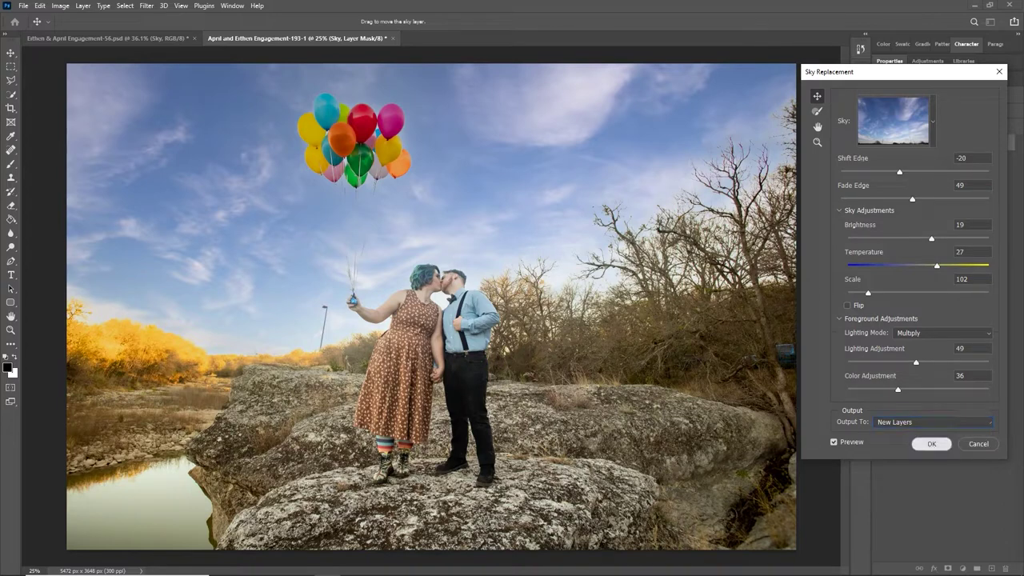
{"action": "left_click", "coordinate": [928, 444]}
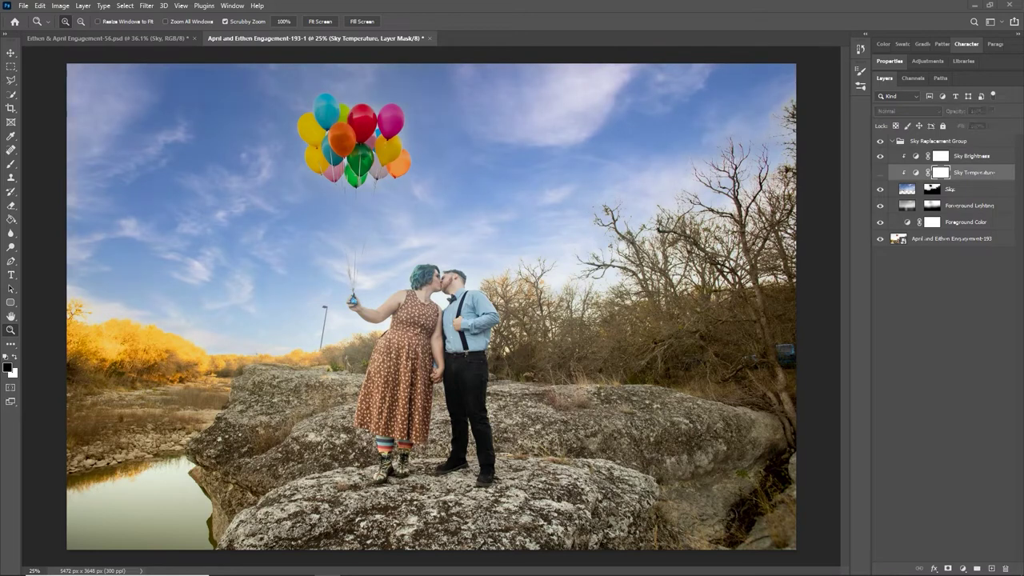
View the masked Sky layer on its own, and restore the visibility of all layers.
{"action": "left_click", "coordinate": [906, 189]}
{"action": "left_click", "coordinate": [880, 190], "text": "alt"}
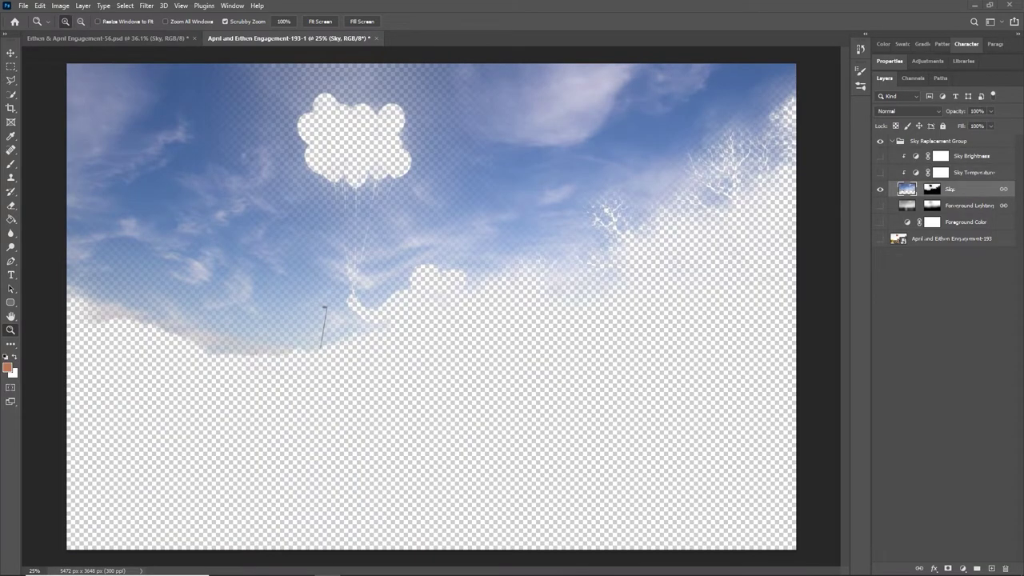
{"action": "key", "text": "alt"}
{"action": "left_click", "coordinate": [879, 190], "text": "alt"}
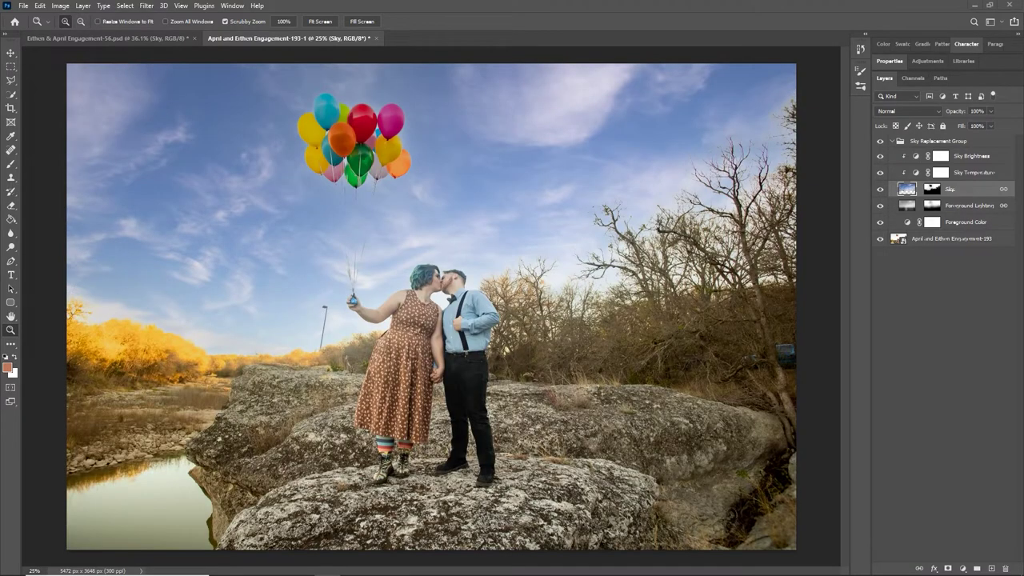
Compare the image with Foreground Lighting off and on, and delete that layer.
{"action": "left_click", "coordinate": [879, 206]}
{"action": "left_click", "coordinate": [880, 206]}
{"action": "left_click", "coordinate": [880, 205]}
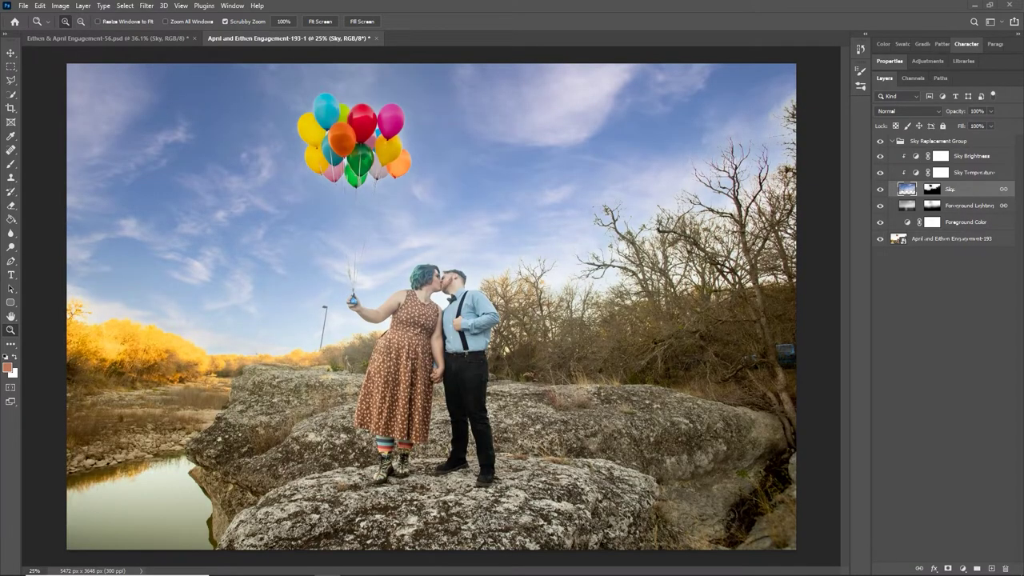
{"action": "left_click", "coordinate": [880, 205]}
{"action": "left_click", "coordinate": [880, 206]}
{"action": "left_click", "coordinate": [879, 205]}
{"action": "left_click", "coordinate": [879, 205]}
{"action": "left_click", "coordinate": [968, 206]}
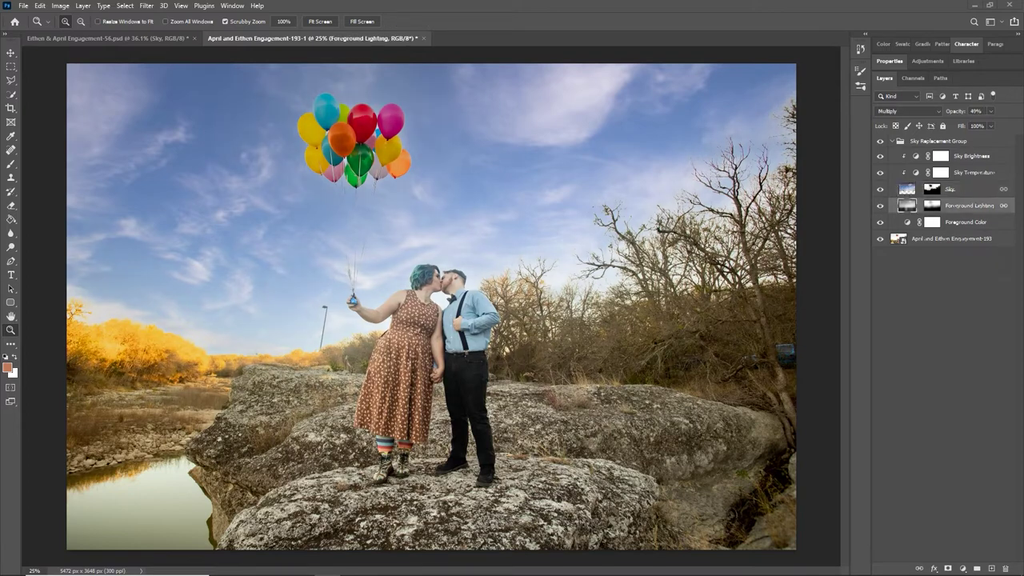
{"action": "key", "text": "Delete"}
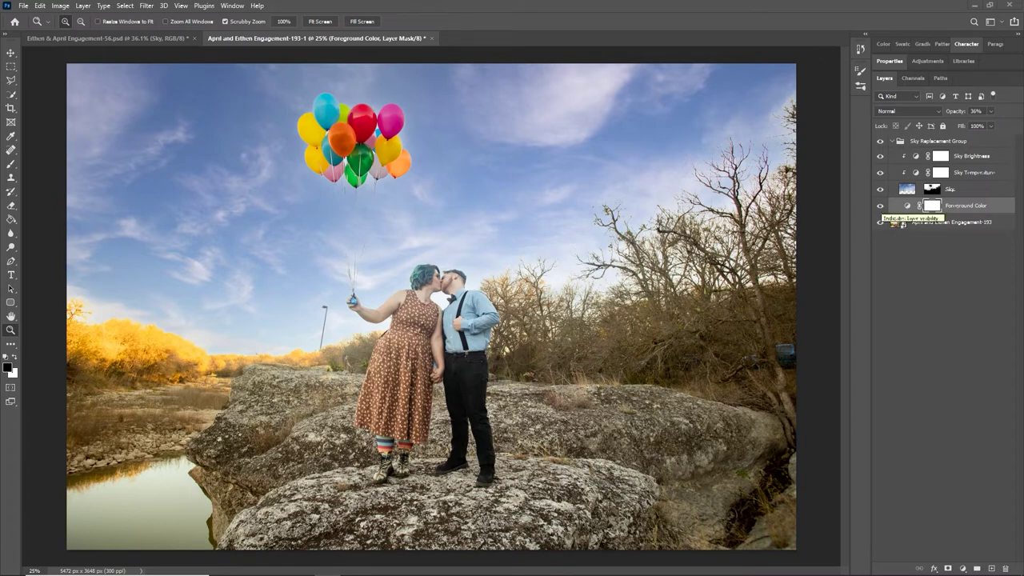
Compare the image with Foreground Color off and on, and delete that adjustment together with its mask.
{"action": "left_click", "coordinate": [880, 207]}
{"action": "left_click", "coordinate": [879, 206]}
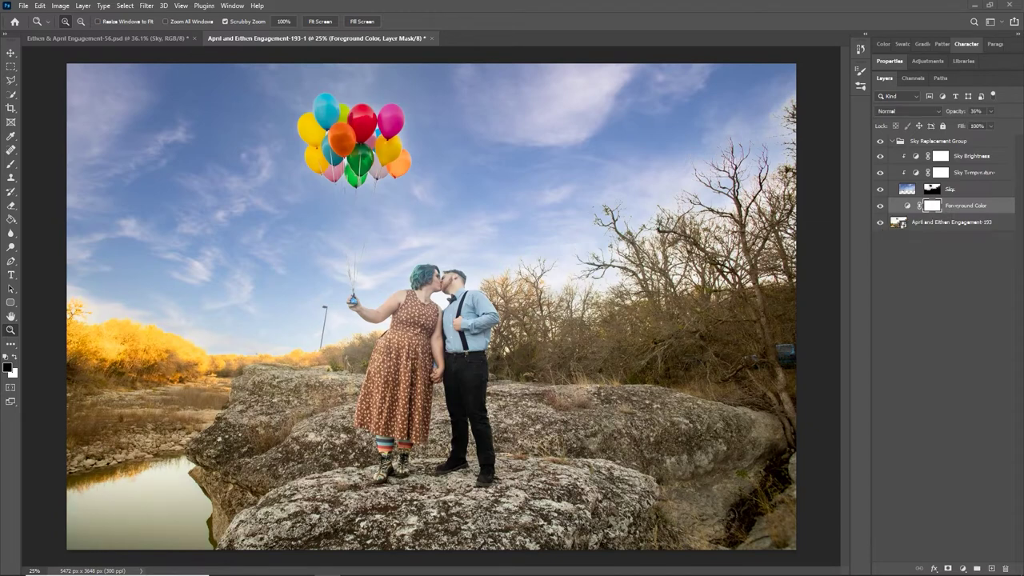
{"action": "left_click", "coordinate": [880, 206]}
{"action": "left_click", "coordinate": [879, 206]}
{"action": "left_click", "coordinate": [880, 206]}
{"action": "key", "text": "Delete"}
{"action": "key", "text": "Return"}
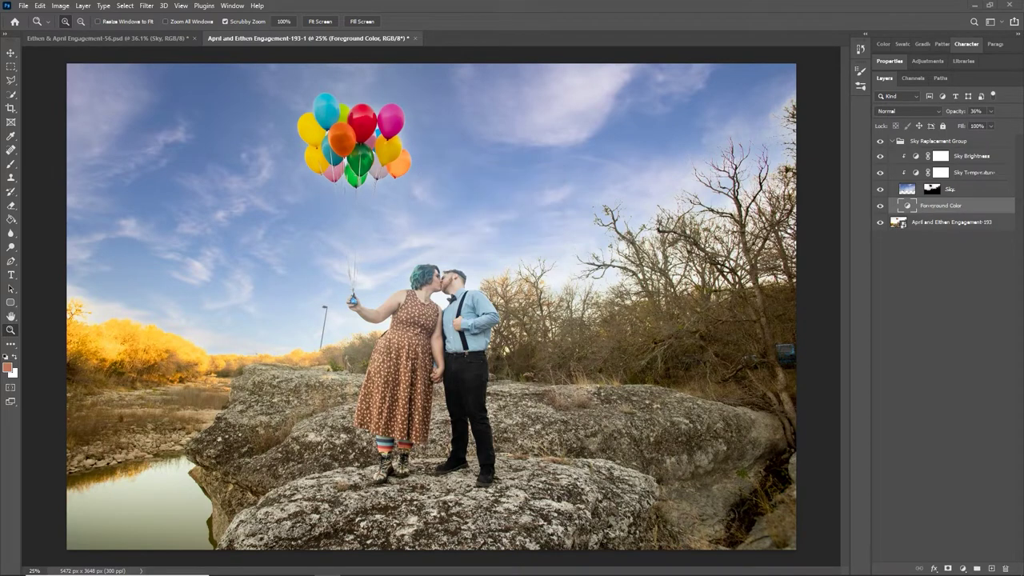
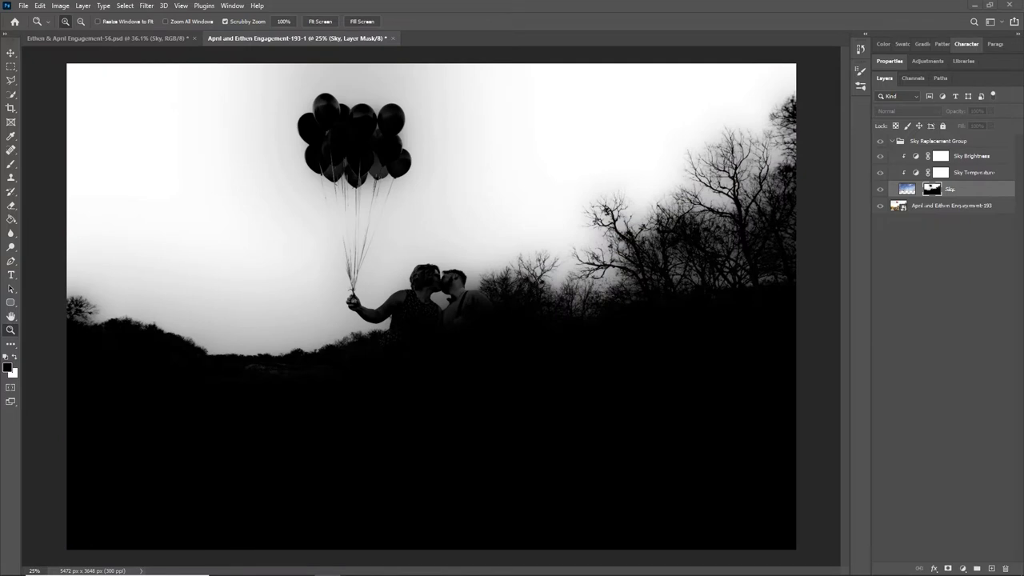
Brighten the grey sky areas of the Sky layer mask with Levels by lowering the white input level.
{"action": "left_click_drag", "start_coordinate": [216, 331], "coordinate": [296, 330]}
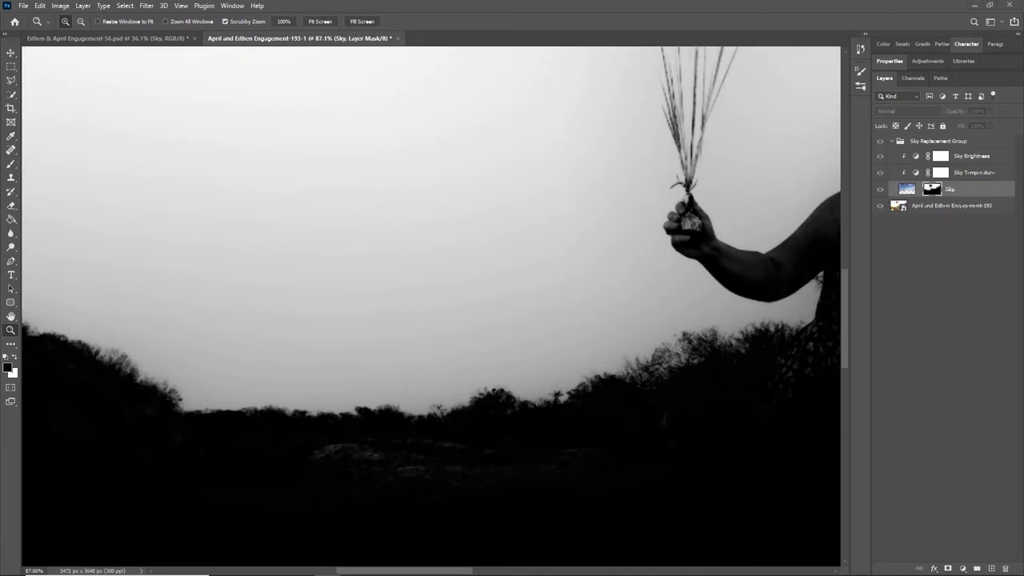
{"action": "left_click_drag", "start_coordinate": [576, 304], "coordinate": [250, 290]}
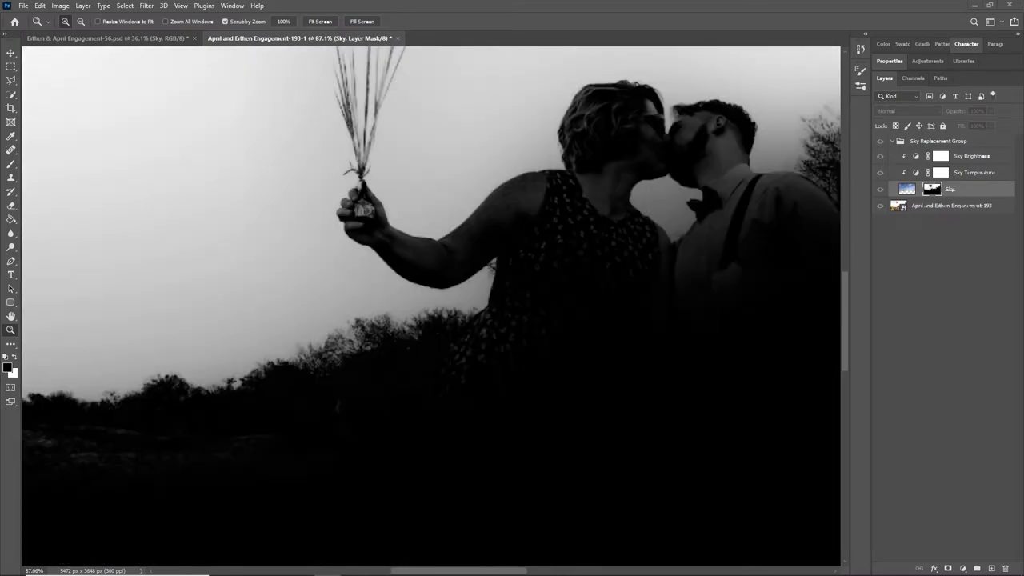
{"action": "key", "text": "ctrl+0"}
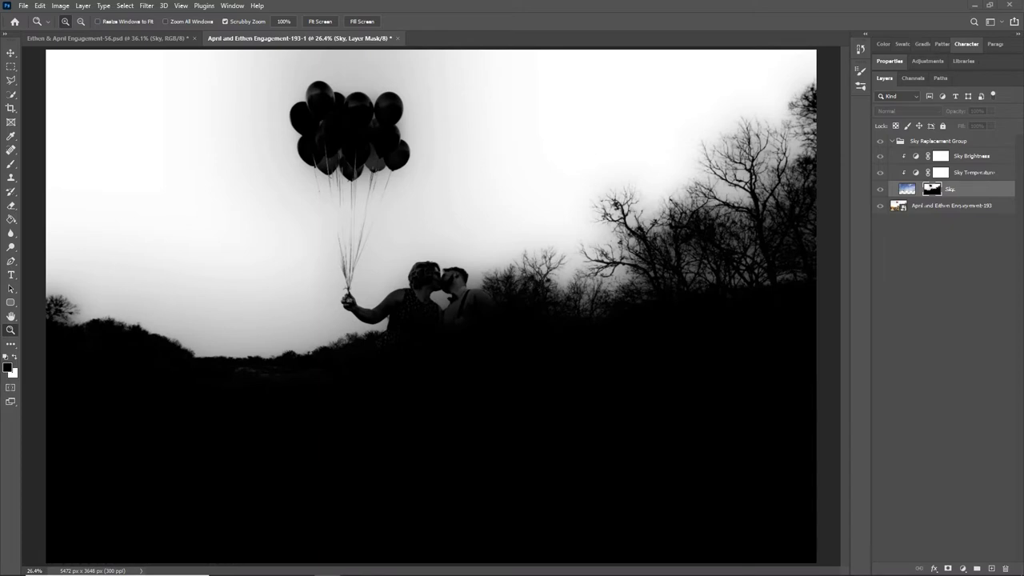
{"action": "key", "text": "ctrl+l"}
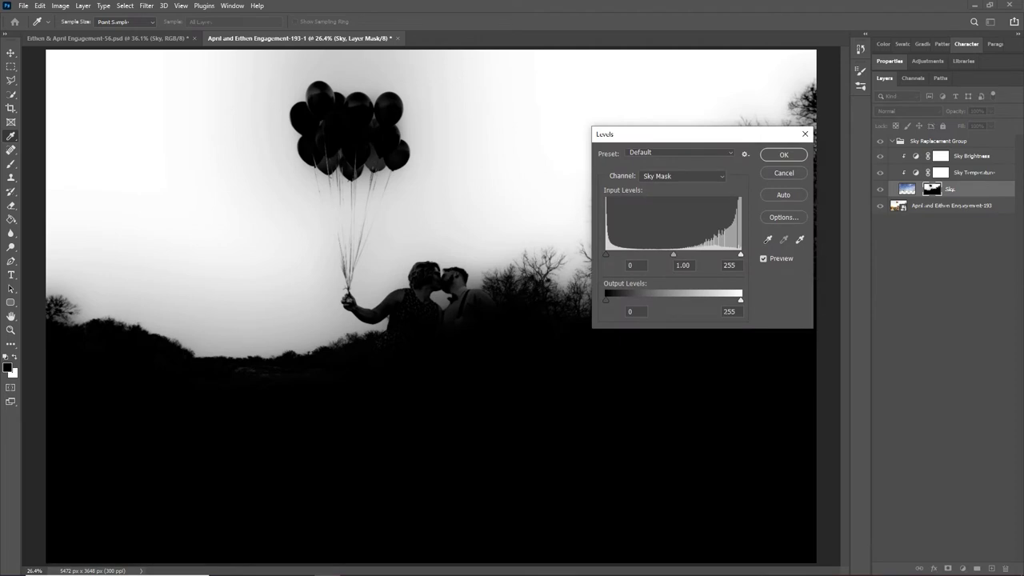
{"action": "left_click_drag", "start_coordinate": [739, 254], "coordinate": [654, 254]}
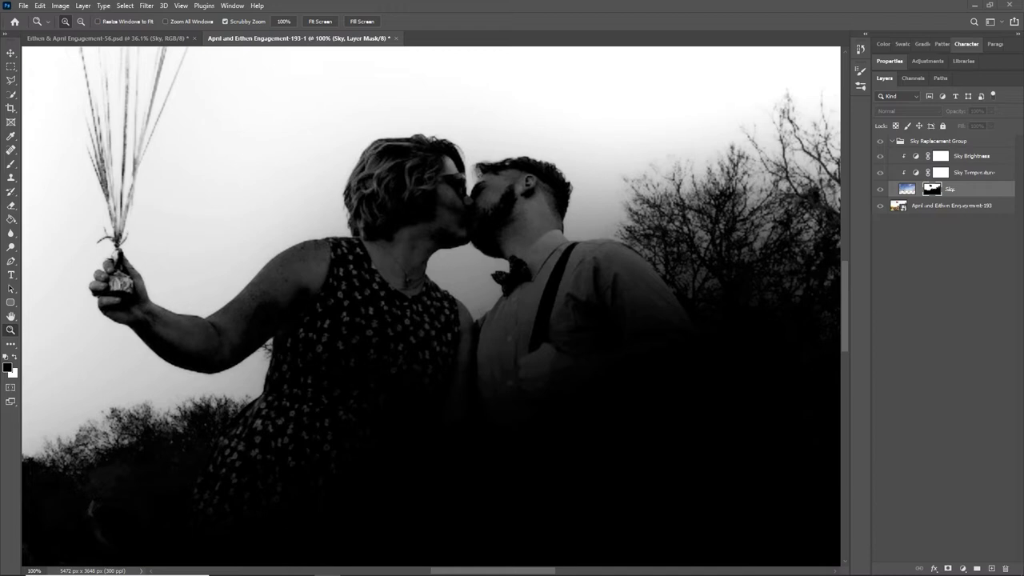
Choose the hard round brush for painting the mask, with a size of about 90 px and 90% hardness.
{"action": "key", "text": "b"}
{"action": "right_click", "coordinate": [384, 225]}
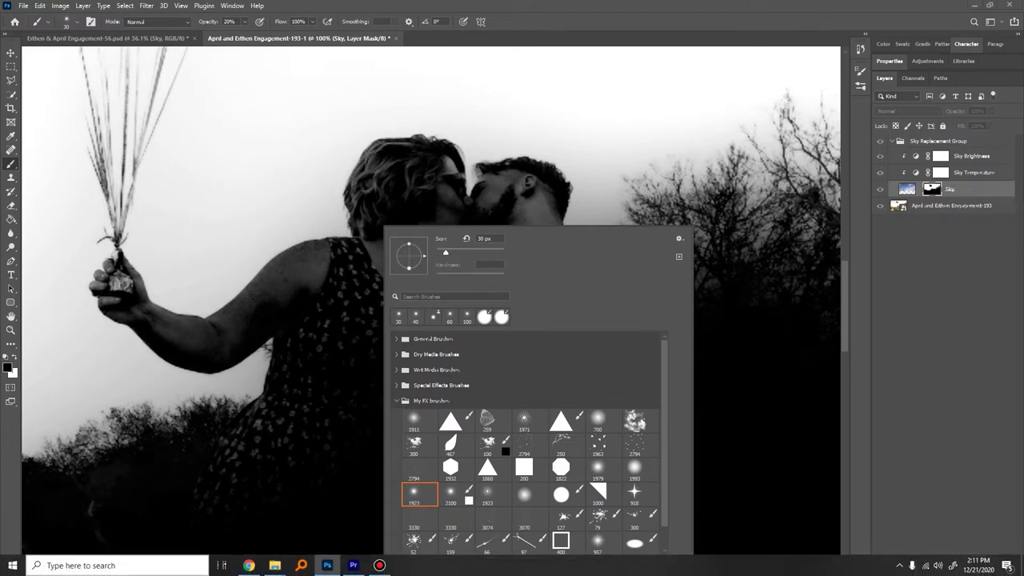
{"action": "left_click", "coordinate": [455, 495]}
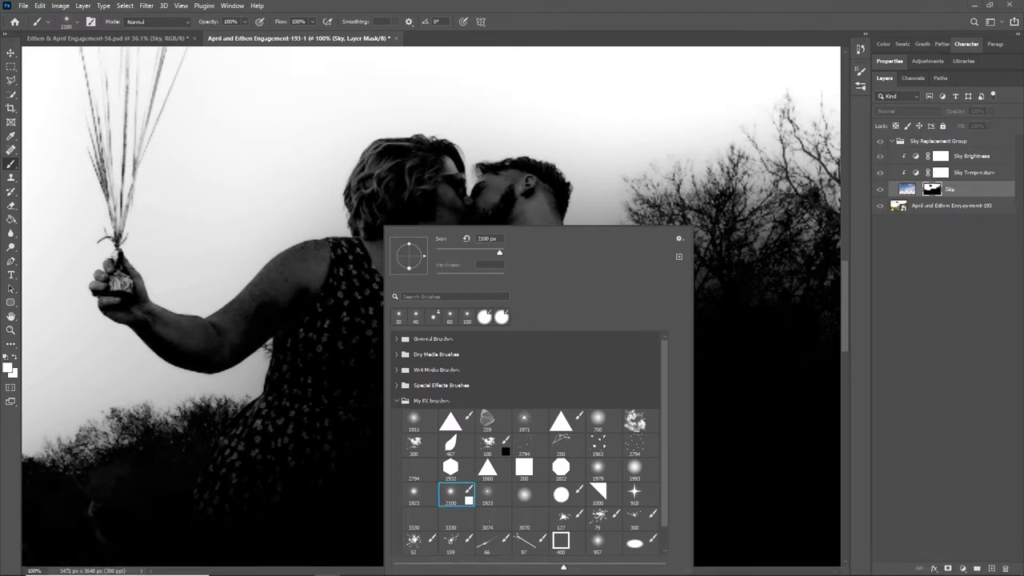
{"action": "left_click", "coordinate": [565, 495]}
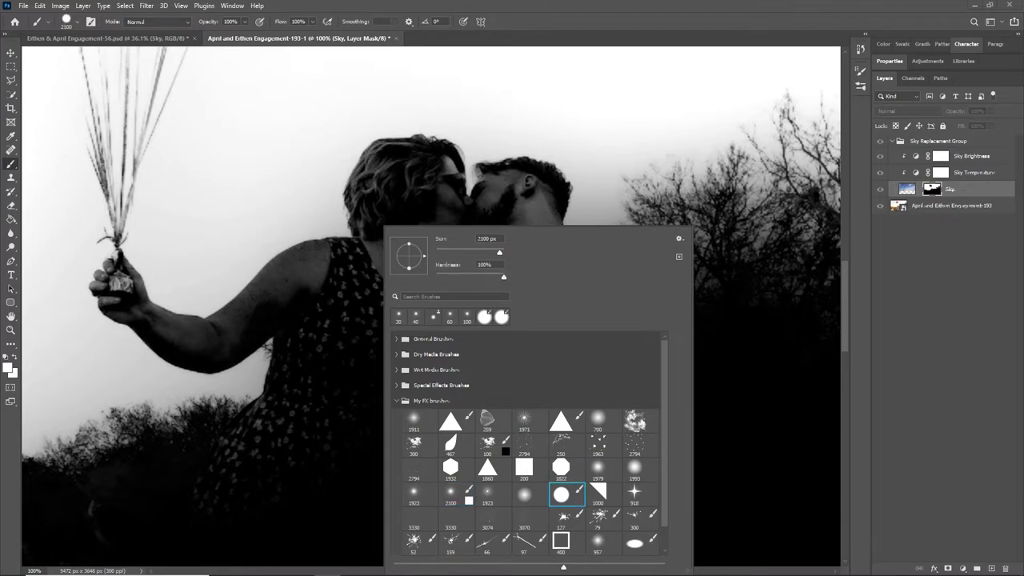
{"action": "left_click_drag", "start_coordinate": [503, 277], "coordinate": [467, 252]}
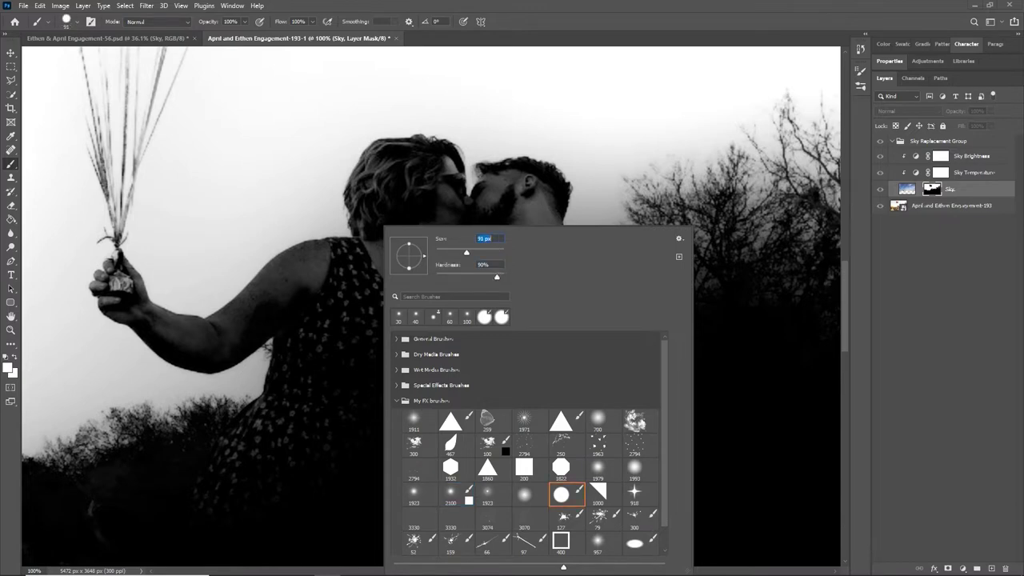
{"action": "key", "text": "Return"}
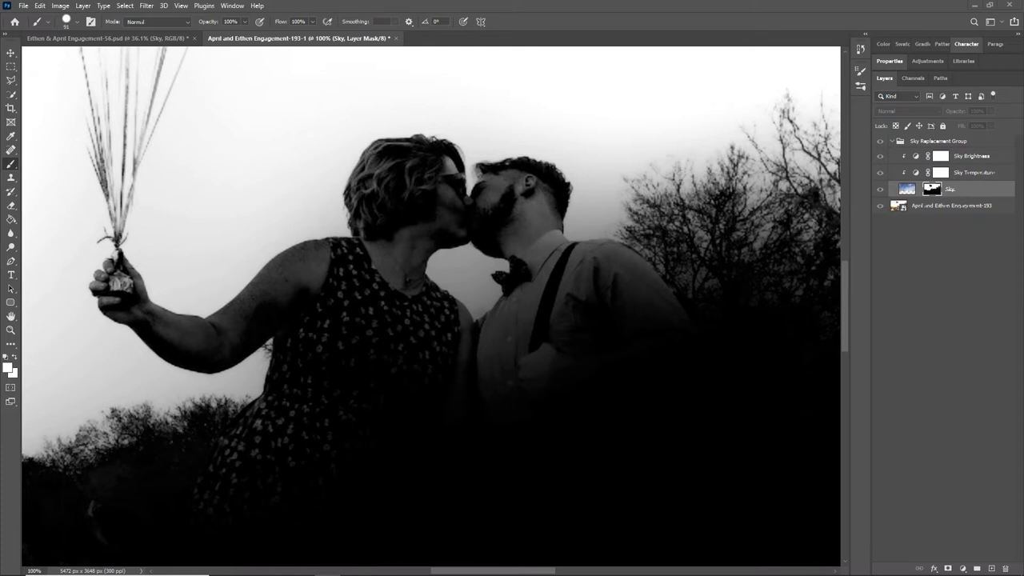
Paint black over the woman's hair, face, arm and hand in the Sky mask using the default colours.
{"action": "key", "text": "d"}
{"action": "key", "text": "x"}
{"action": "key", "text": "x"}
{"action": "key", "text": "x"}
{"action": "key", "text": "x"}
{"action": "key", "text": "x"}
{"action": "key", "text": "x"}
{"action": "key", "text": "x"}
{"action": "mouse_move", "coordinate": [402, 196]}
{"action": "left_mouse_down"}
{"action": "mouse_move", "coordinate": [386, 179]}
{"action": "mouse_move", "coordinate": [373, 189]}
{"action": "mouse_move", "coordinate": [391, 163]}
{"action": "mouse_move", "coordinate": [446, 176]}
{"action": "mouse_move", "coordinate": [443, 220]}
{"action": "mouse_move", "coordinate": [460, 232]}
{"action": "mouse_move", "coordinate": [411, 240]}
{"action": "mouse_move", "coordinate": [384, 288]}
{"action": "mouse_move", "coordinate": [352, 172]}
{"action": "mouse_move", "coordinate": [343, 248]}
{"action": "mouse_move", "coordinate": [263, 283]}
{"action": "mouse_move", "coordinate": [268, 264]}
{"action": "mouse_move", "coordinate": [210, 334]}
{"action": "mouse_move", "coordinate": [132, 309]}
{"action": "mouse_move", "coordinate": [142, 296]}
{"action": "mouse_move", "coordinate": [120, 293]}
{"action": "mouse_move", "coordinate": [140, 285]}
{"action": "mouse_move", "coordinate": [112, 280]}
{"action": "mouse_move", "coordinate": [116, 268]}
{"action": "mouse_move", "coordinate": [102, 286]}
{"action": "mouse_move", "coordinate": [122, 320]}
{"action": "left_mouse_up"}
{"action": "mouse_move", "coordinate": [176, 348]}
{"action": "left_mouse_down"}
{"action": "mouse_move", "coordinate": [209, 350]}
{"action": "mouse_move", "coordinate": [242, 331]}
{"action": "left_mouse_up"}
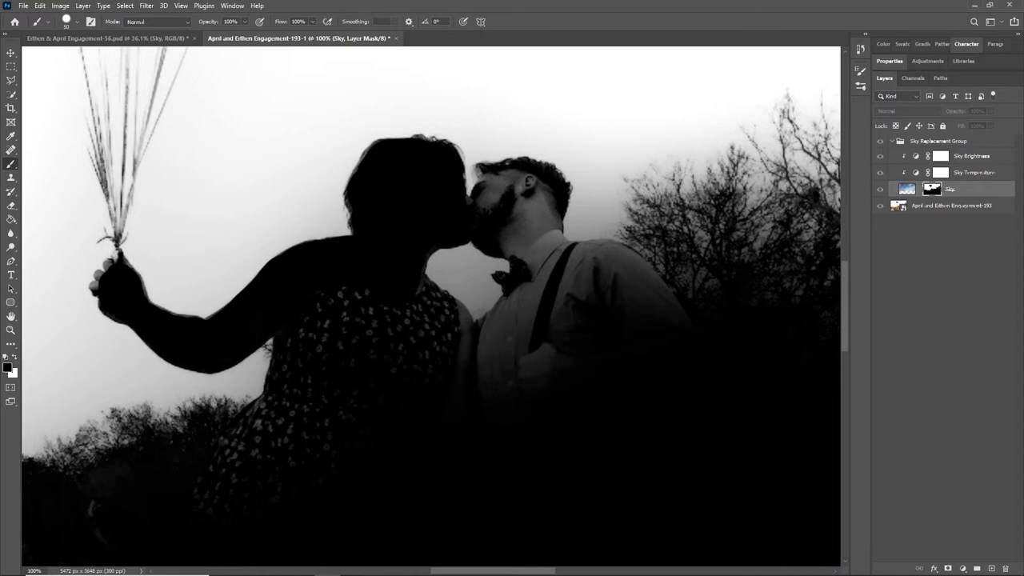
Paint black over the woman's dress and the man's head, shirt and bow tie in the Sky mask.
{"action": "mouse_move", "coordinate": [307, 317]}
{"action": "left_mouse_down"}
{"action": "mouse_move", "coordinate": [288, 344]}
{"action": "mouse_move", "coordinate": [325, 326]}
{"action": "mouse_move", "coordinate": [352, 339]}
{"action": "mouse_move", "coordinate": [430, 309]}
{"action": "mouse_move", "coordinate": [461, 328]}
{"action": "mouse_move", "coordinate": [463, 355]}
{"action": "mouse_move", "coordinate": [492, 356]}
{"action": "mouse_move", "coordinate": [546, 254]}
{"action": "mouse_move", "coordinate": [492, 202]}
{"action": "mouse_move", "coordinate": [496, 187]}
{"action": "mouse_move", "coordinate": [519, 178]}
{"action": "mouse_move", "coordinate": [482, 179]}
{"action": "mouse_move", "coordinate": [537, 196]}
{"action": "mouse_move", "coordinate": [552, 212]}
{"action": "mouse_move", "coordinate": [571, 272]}
{"action": "mouse_move", "coordinate": [553, 266]}
{"action": "left_mouse_up"}
{"action": "key", "text": "bracketright"}
{"action": "key", "text": "bracketright"}
{"action": "key", "text": "bracketright"}
{"action": "key", "text": "bracketright"}
{"action": "key", "text": "bracketright"}
{"action": "left_click_drag", "start_coordinate": [552, 266], "coordinate": [506, 236]}
{"action": "mouse_move", "coordinate": [513, 237]}
{"action": "left_mouse_down"}
{"action": "mouse_move", "coordinate": [560, 248]}
{"action": "mouse_move", "coordinate": [569, 232]}
{"action": "mouse_move", "coordinate": [592, 256]}
{"action": "mouse_move", "coordinate": [488, 320]}
{"action": "left_mouse_up"}
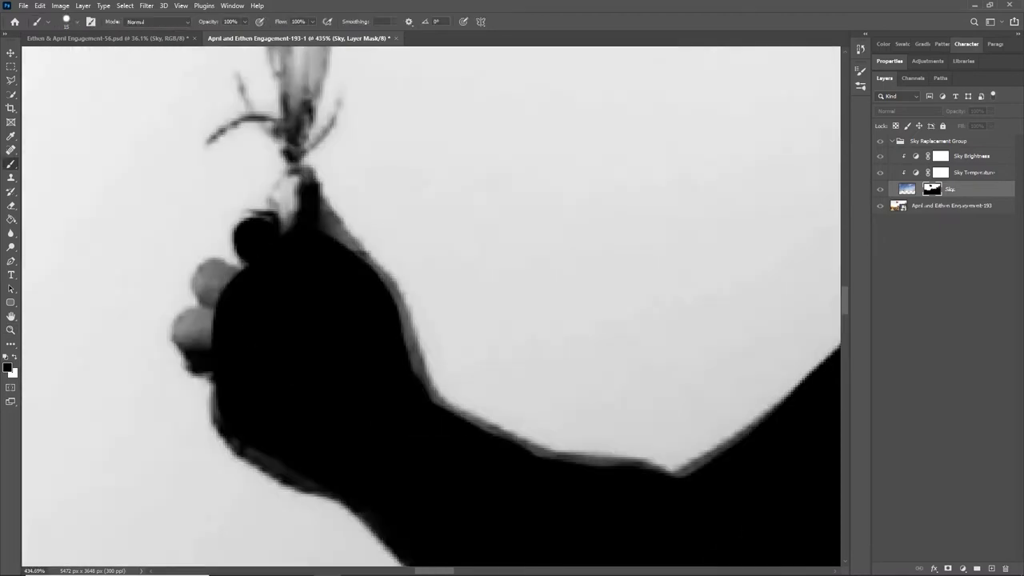
Paint black over the remaining grey edges along the woman's hand and forearm in the Sky mask.
{"action": "left_click_drag", "start_coordinate": [336, 240], "coordinate": [432, 400]}
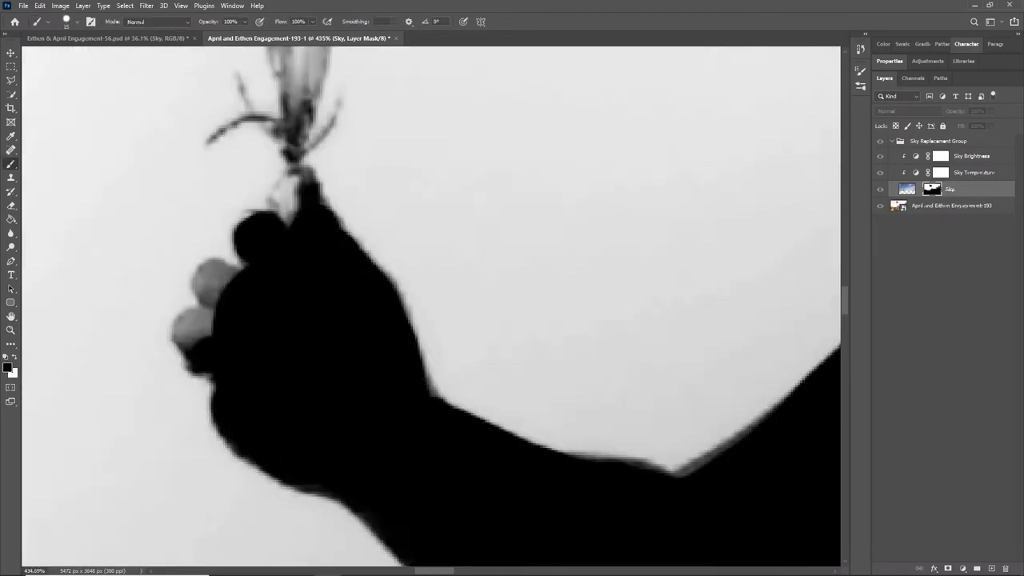
{"action": "left_click_drag", "start_coordinate": [432, 400], "coordinate": [608, 448]}
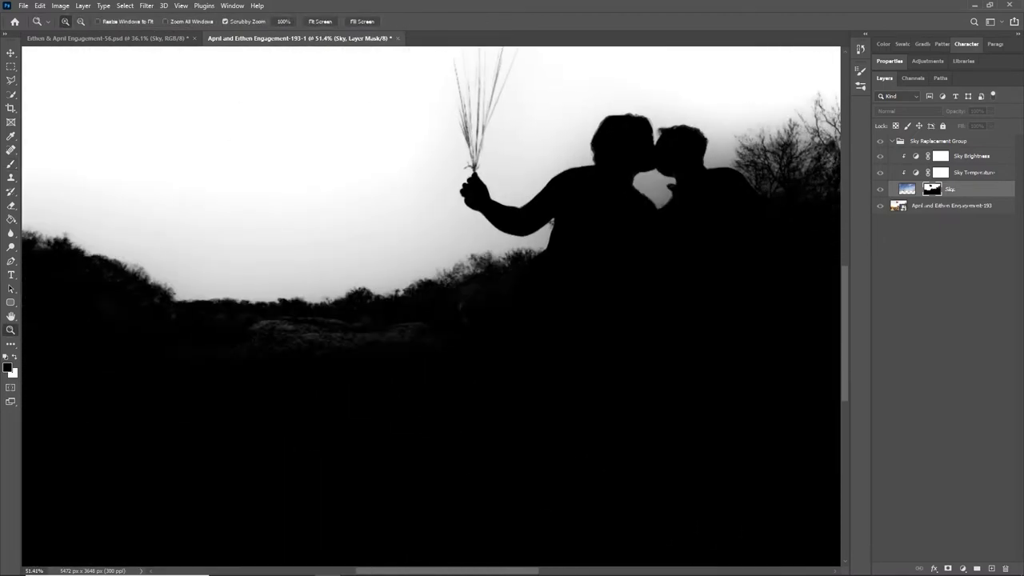
{"action": "scroll", "coordinate": [432, 304], "scroll_direction": "down", "scroll_amount": 2}
Compare the composite image with the Sky mask around the bare tree branches beside the man.
{"action": "left_click", "coordinate": [906, 189]}
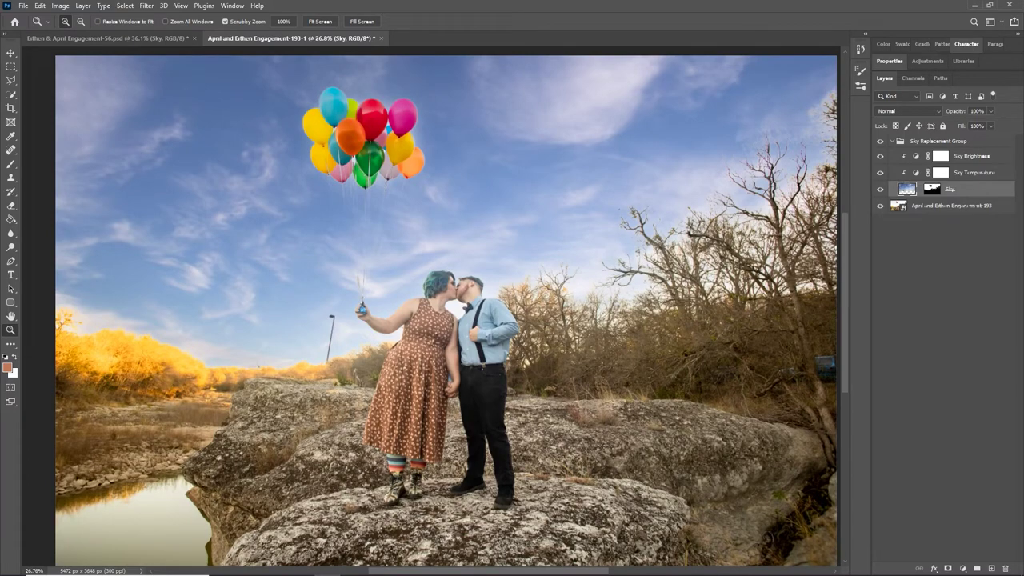
{"action": "left_click_drag", "start_coordinate": [616, 330], "coordinate": [692, 330]}
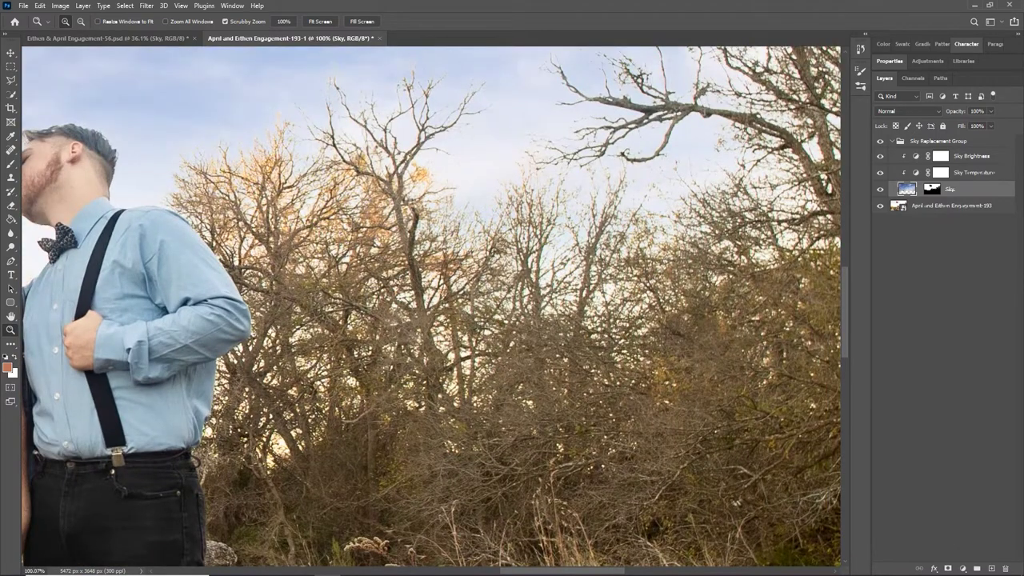
{"action": "left_click", "coordinate": [932, 189], "text": "alt"}
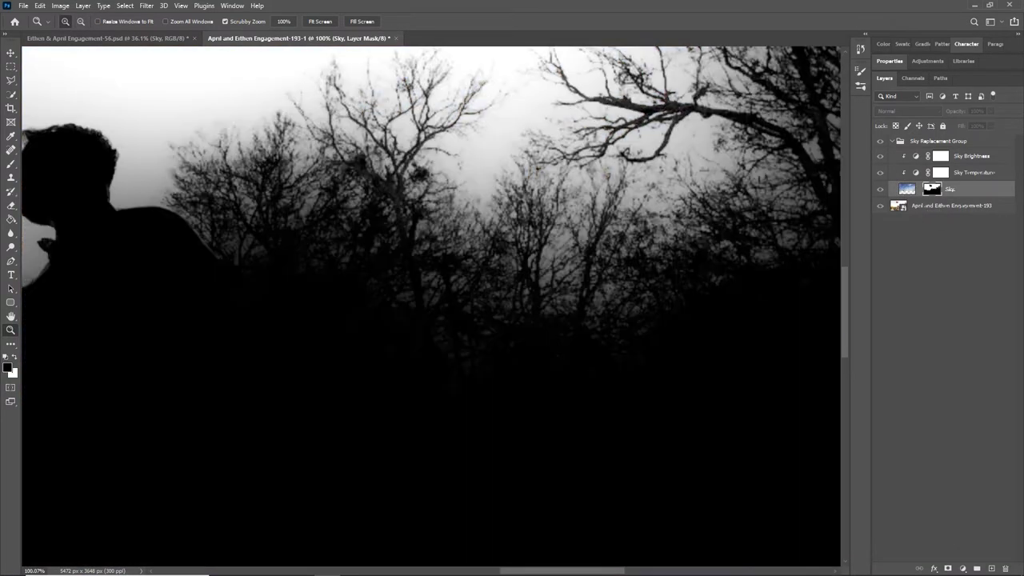
{"action": "left_click", "coordinate": [906, 189]}
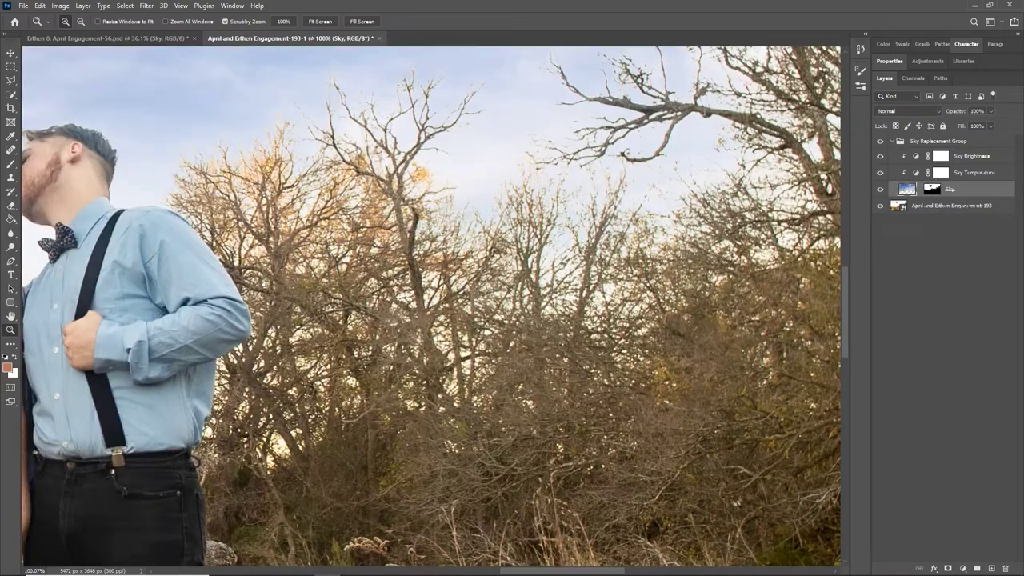
{"action": "key", "text": "ctrl+0"}
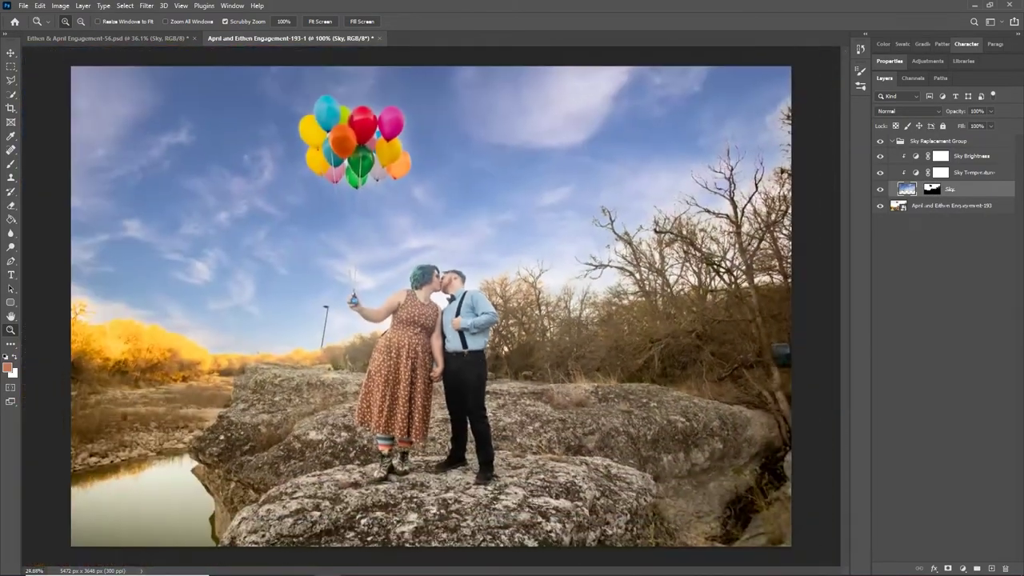
Isolate the Sky layer around the lamp post and delete its layer mask.
{"action": "left_click_drag", "start_coordinate": [313, 320], "coordinate": [391, 320]}
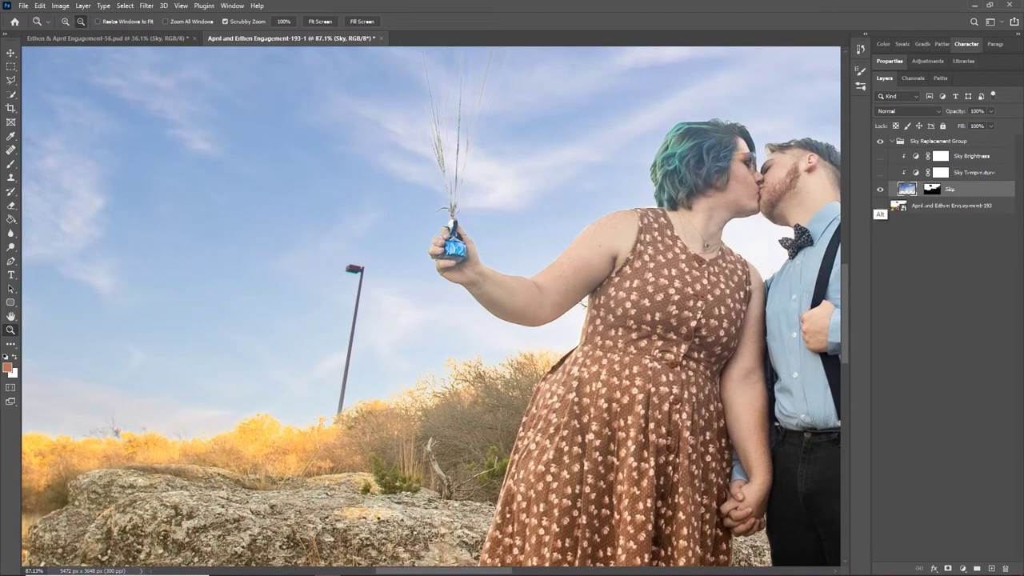
{"action": "left_click", "coordinate": [880, 188], "text": "alt"}
{"action": "key", "text": "ctrl+0"}
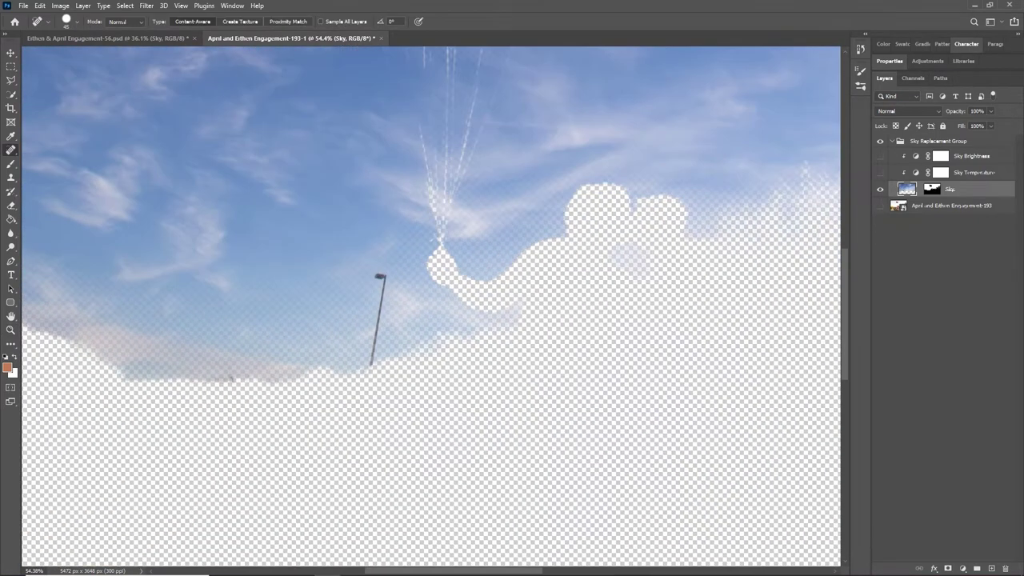
{"action": "right_click", "coordinate": [931, 189]}
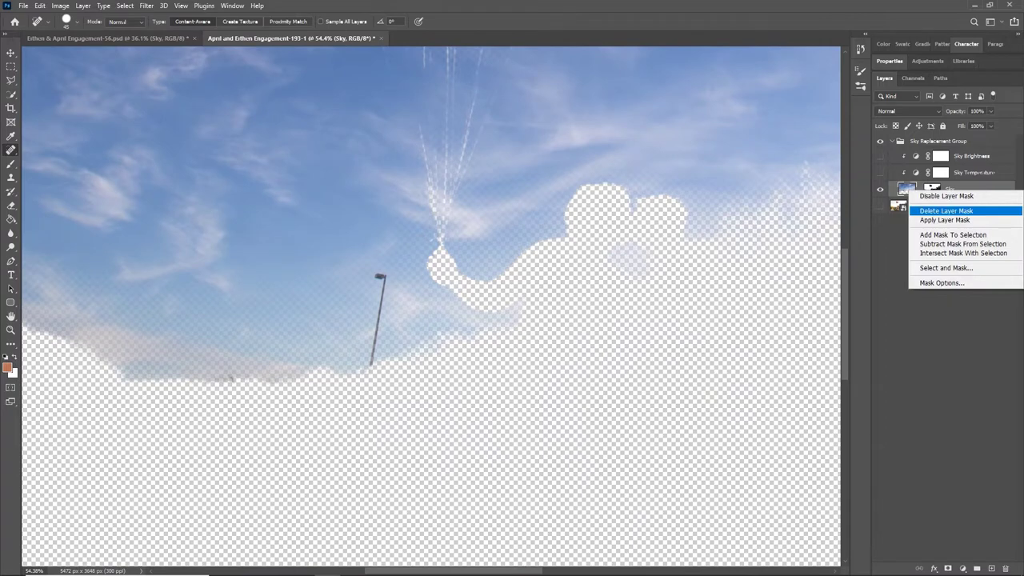
{"action": "left_click", "coordinate": [946, 211]}
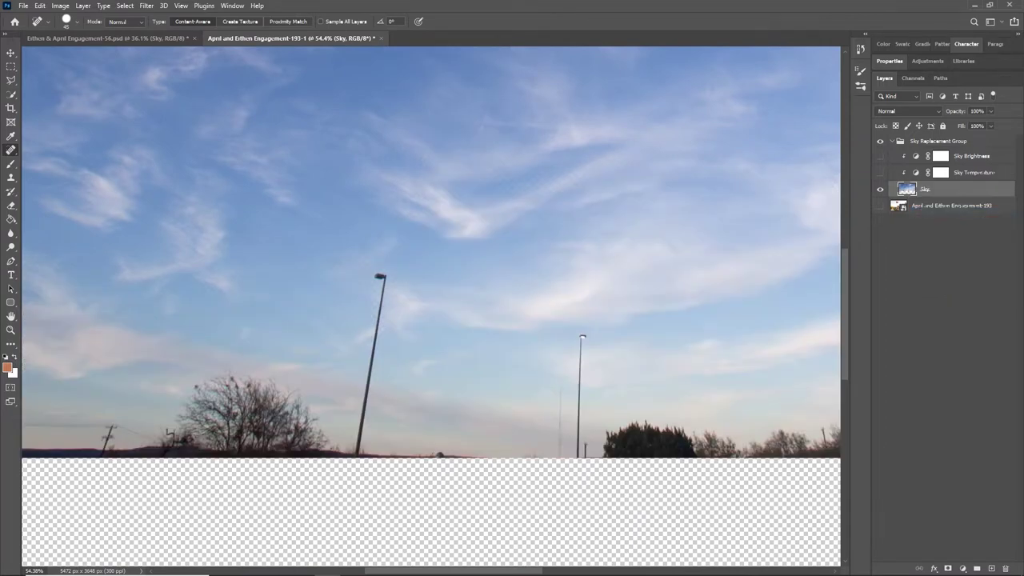
Remove the two lamp posts and the small utility pole near the horizon from the Sky layer with the Spot Healing Brush.
{"action": "left_click_drag", "start_coordinate": [380, 276], "coordinate": [355, 452]}
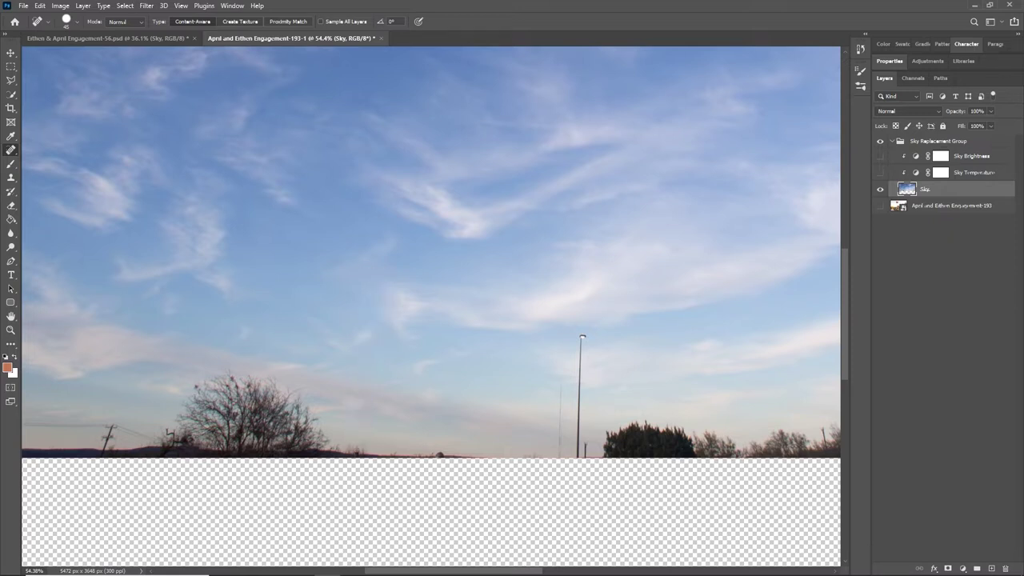
{"action": "mouse_move", "coordinate": [583, 336]}
{"action": "left_mouse_down"}
{"action": "mouse_move", "coordinate": [569, 447]}
{"action": "mouse_move", "coordinate": [589, 362]}
{"action": "left_mouse_up"}
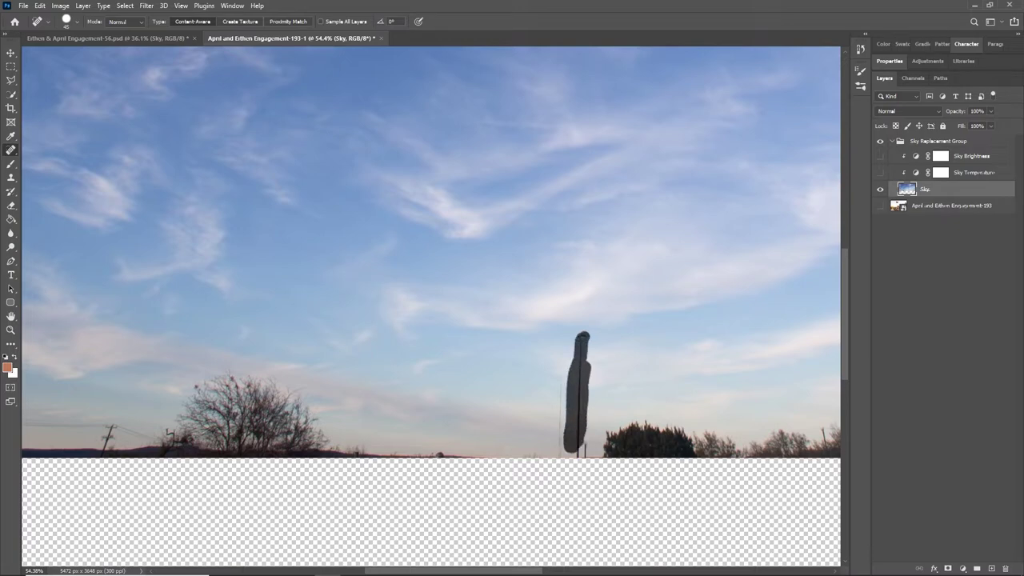
{"action": "left_click_drag", "start_coordinate": [579, 440], "coordinate": [586, 449]}
{"action": "left_click_drag", "start_coordinate": [512, 400], "coordinate": [722, 378]}
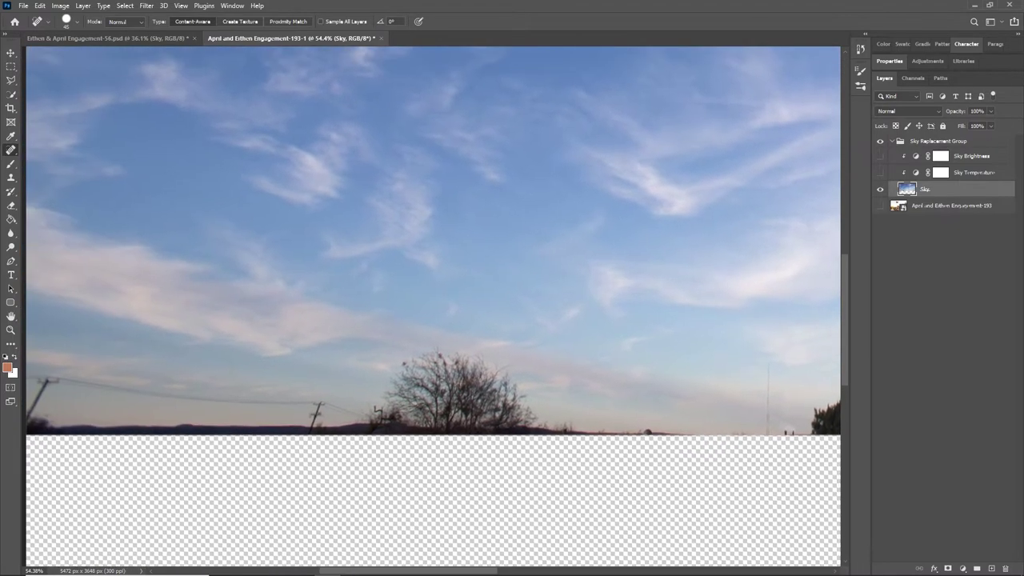
{"action": "mouse_move", "coordinate": [294, 400]}
{"action": "left_mouse_down"}
{"action": "mouse_move", "coordinate": [340, 410]}
{"action": "mouse_move", "coordinate": [302, 414]}
{"action": "left_mouse_up"}
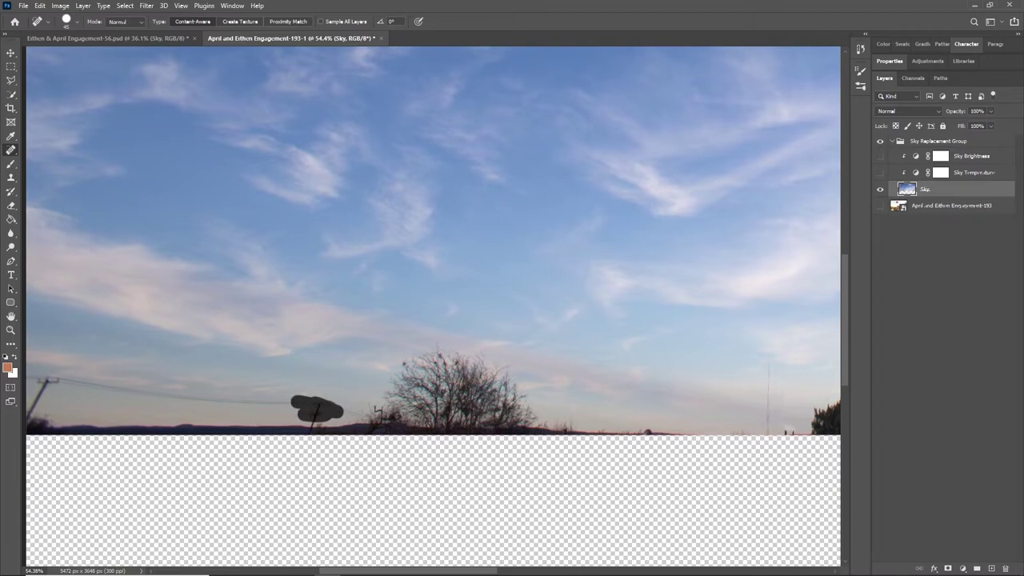
Make the original photo and both sky adjustments visible again, with the Sky layer's mask restored.
{"action": "key", "text": "z"}
{"action": "left_click_drag", "start_coordinate": [380, 389], "coordinate": [272, 391]}
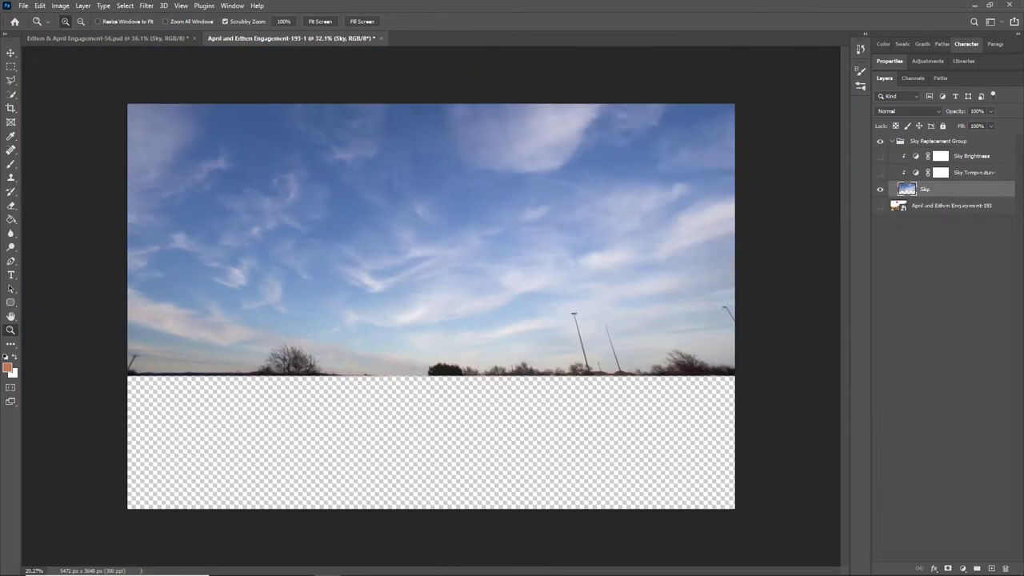
{"action": "scroll", "coordinate": [431, 306], "scroll_direction": "down", "scroll_amount": 3}
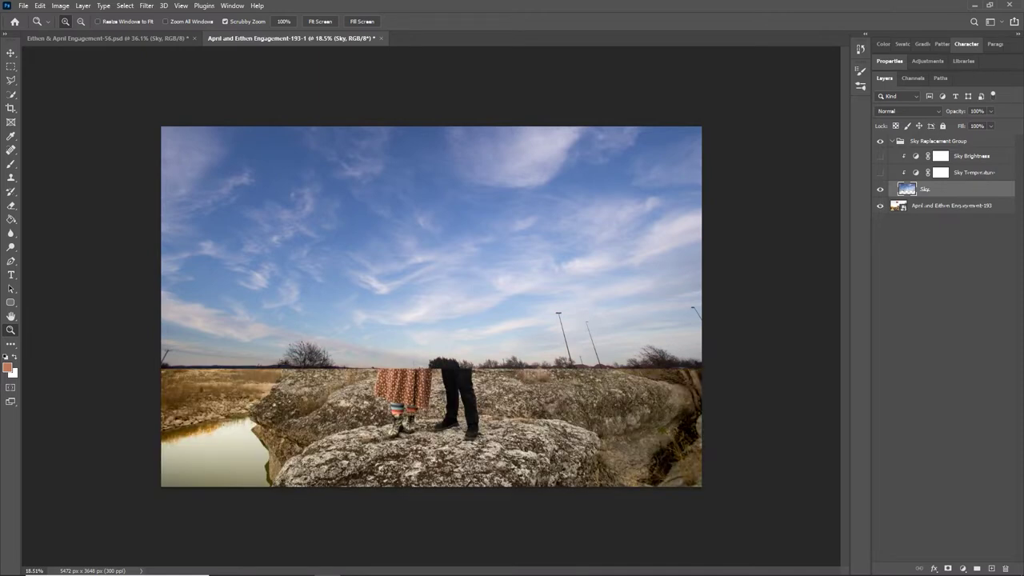
{"action": "left_click", "coordinate": [879, 205], "text": "alt"}
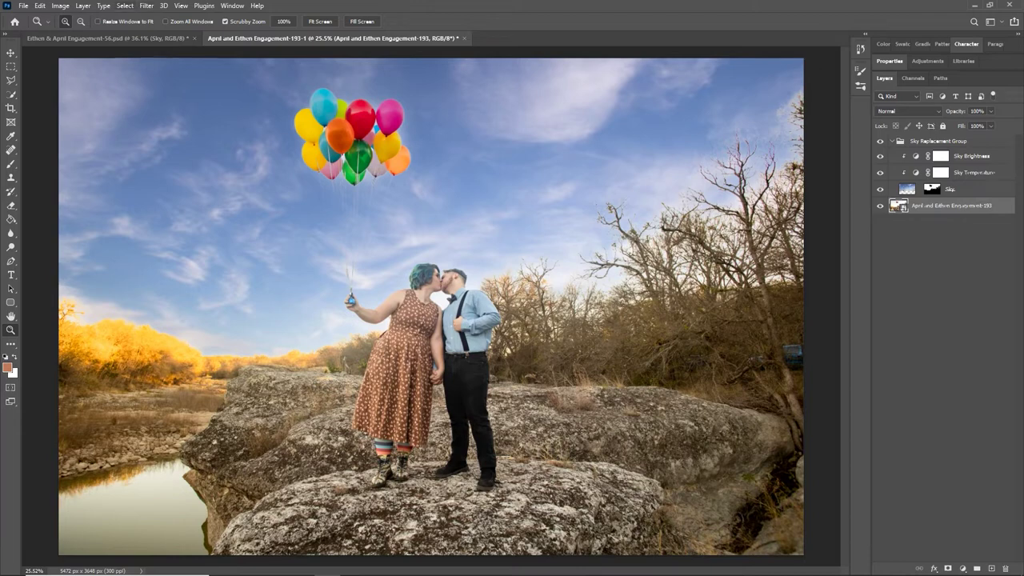
Select the couple and their balloons on the original photo layer with Select Subject.
{"action": "left_click", "coordinate": [125, 6]}
{"action": "left_click", "coordinate": [136, 130]}
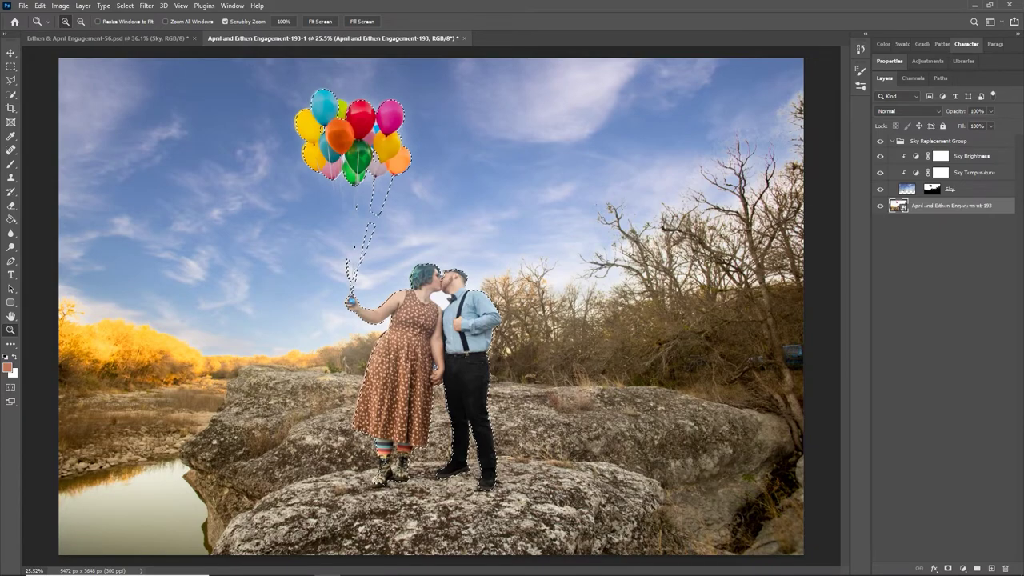
Refine the selection around the woman's boots with the Quick Selection tool, adding the missing boot edges and excluding the rock.
{"action": "left_click_drag", "start_coordinate": [438, 301], "coordinate": [520, 301]}
{"action": "scroll", "coordinate": [432, 304], "scroll_direction": "down", "scroll_amount": 10}
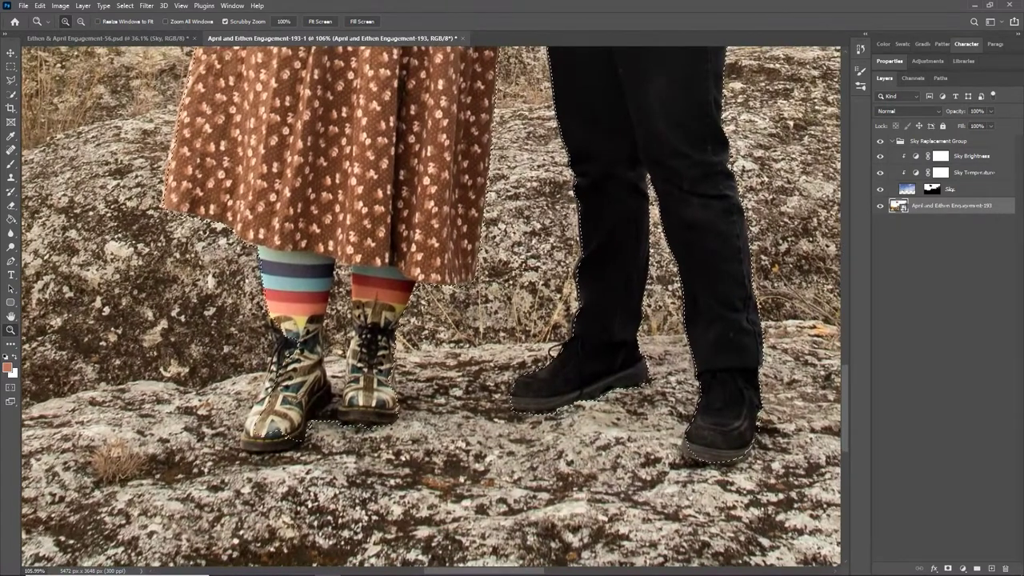
{"action": "left_click_drag", "start_coordinate": [432, 304], "coordinate": [425, 322]}
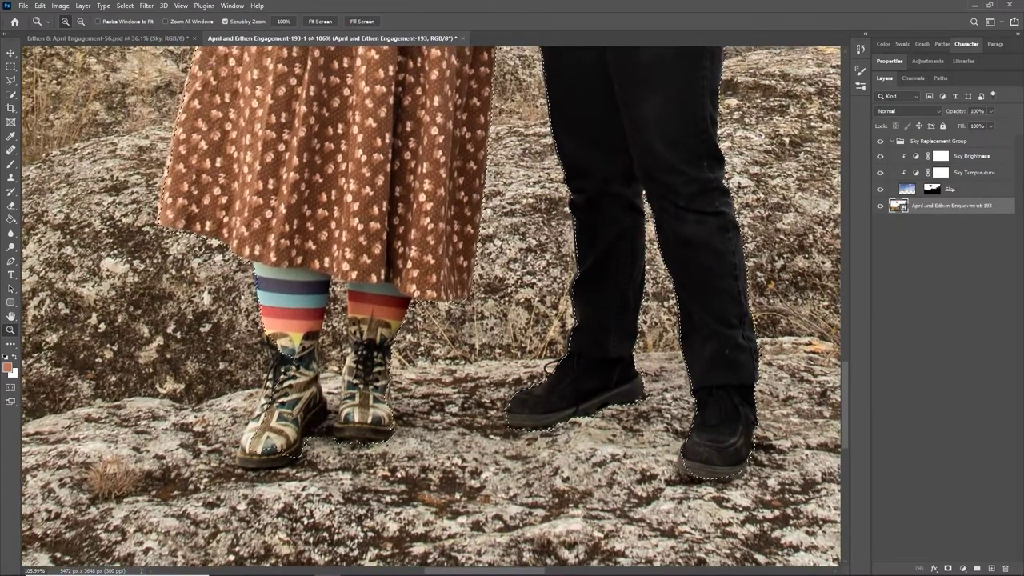
{"action": "left_click_drag", "start_coordinate": [273, 423], "coordinate": [314, 423]}
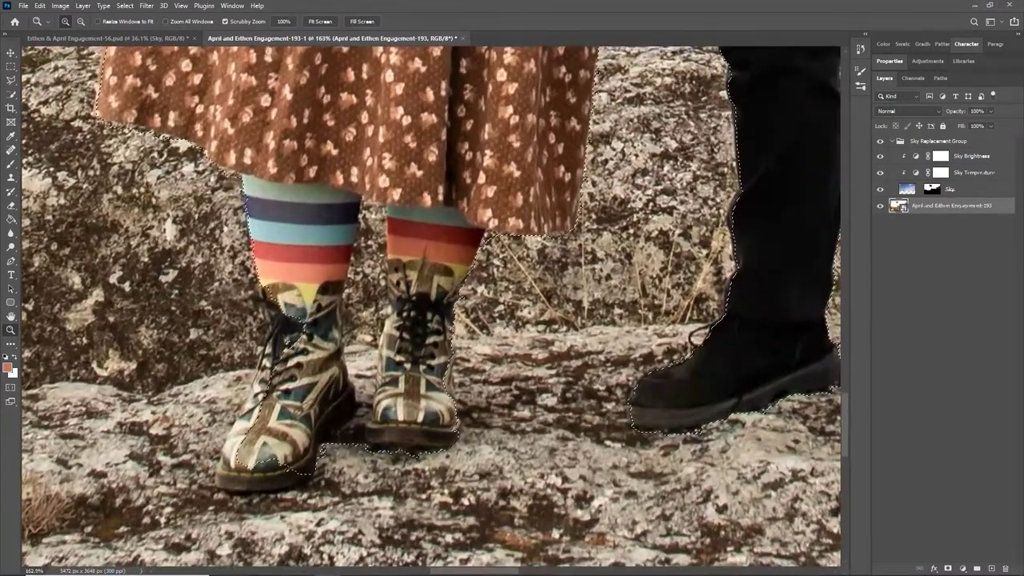
{"action": "key", "text": "w"}
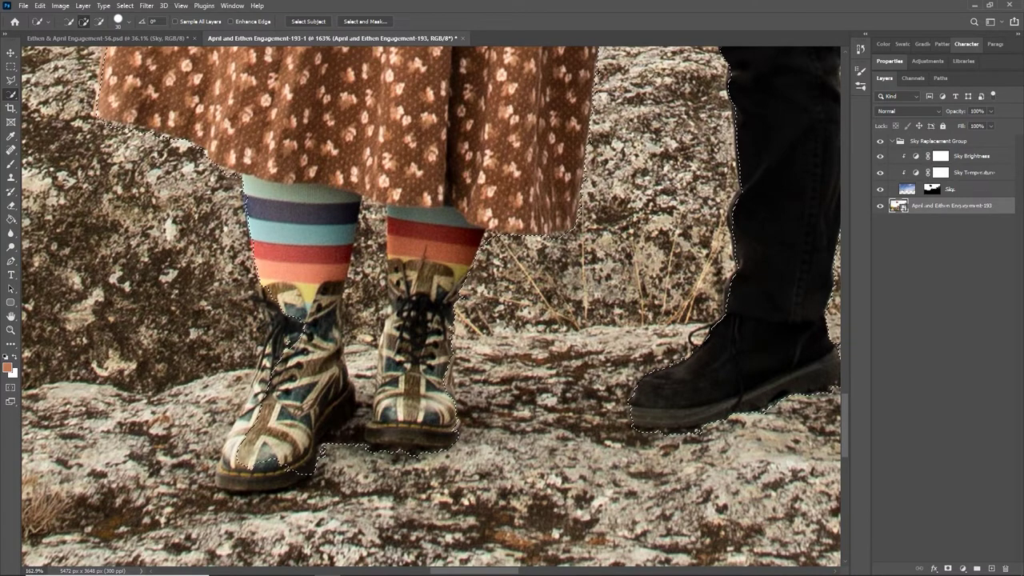
{"action": "mouse_move", "coordinate": [258, 400]}
{"action": "left_mouse_down"}
{"action": "mouse_move", "coordinate": [239, 477]}
{"action": "mouse_move", "coordinate": [206, 531]}
{"action": "left_mouse_up"}
{"action": "left_click", "coordinate": [317, 467], "text": "alt"}
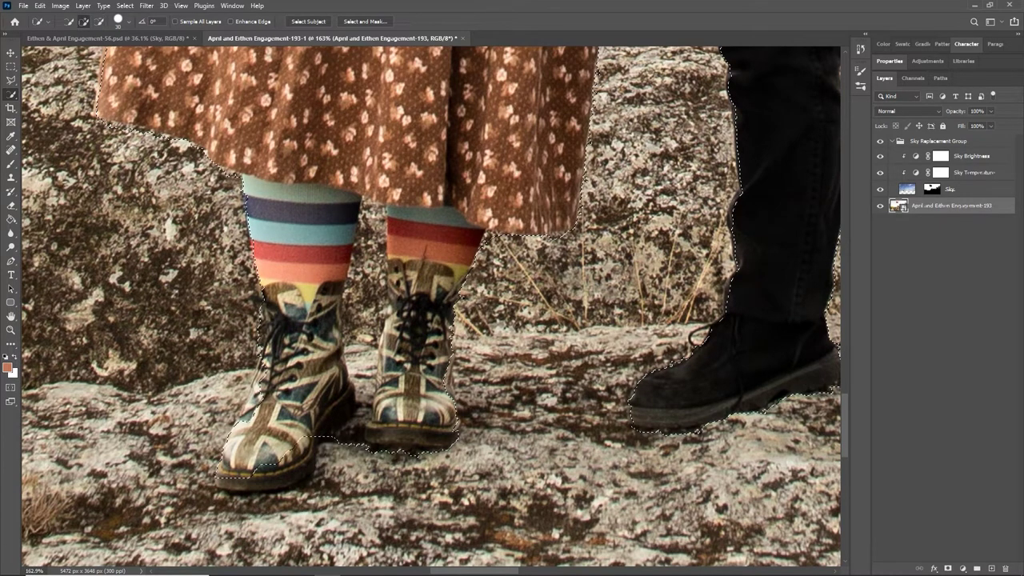
{"action": "left_click_drag", "start_coordinate": [228, 475], "coordinate": [254, 473]}
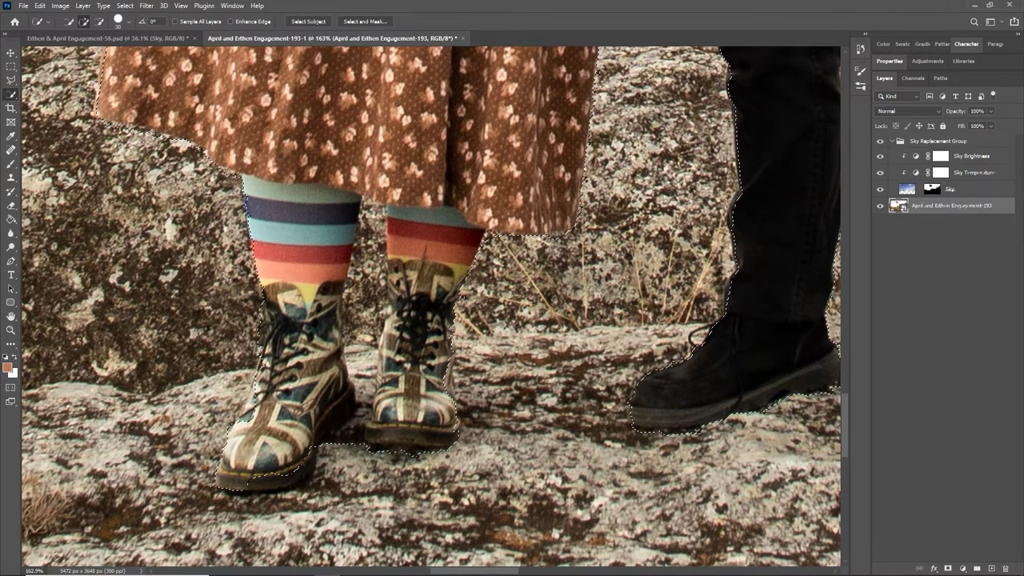
Examine the selection outline along the couple, the raised arm, the balloons and their strings, and the boots.
{"action": "scroll", "coordinate": [430, 305], "scroll_direction": "up", "scroll_amount": 10}
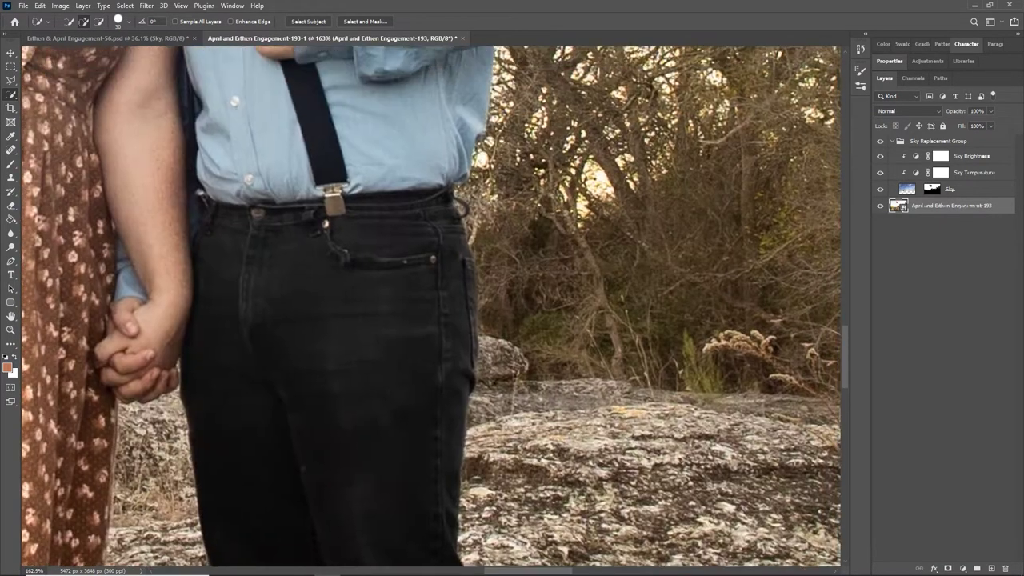
{"action": "scroll", "coordinate": [431, 305], "scroll_direction": "left", "scroll_amount": 6}
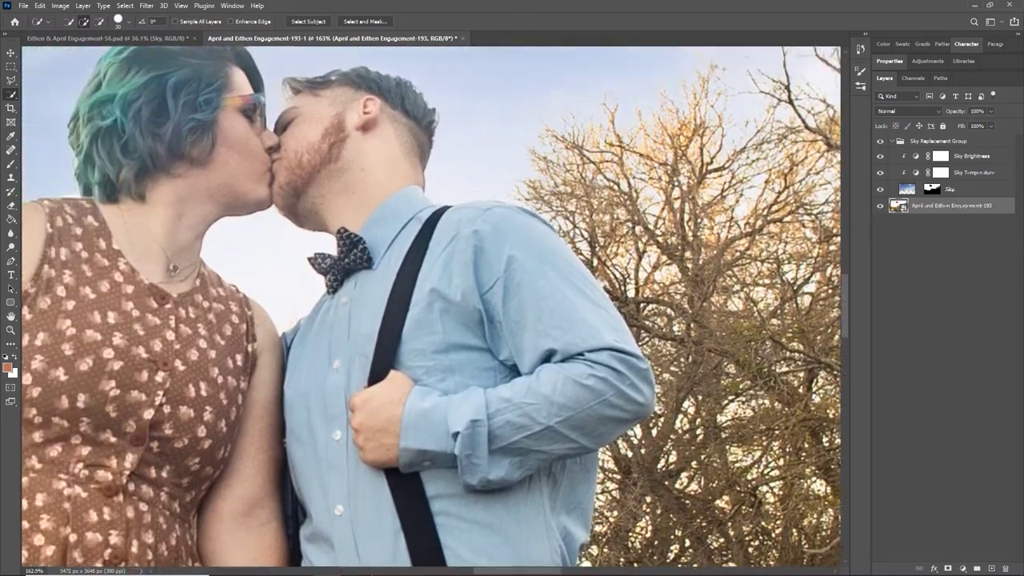
{"action": "key", "text": "alt"}
{"action": "left_click_drag", "start_coordinate": [367, 267], "coordinate": [393, 288]}
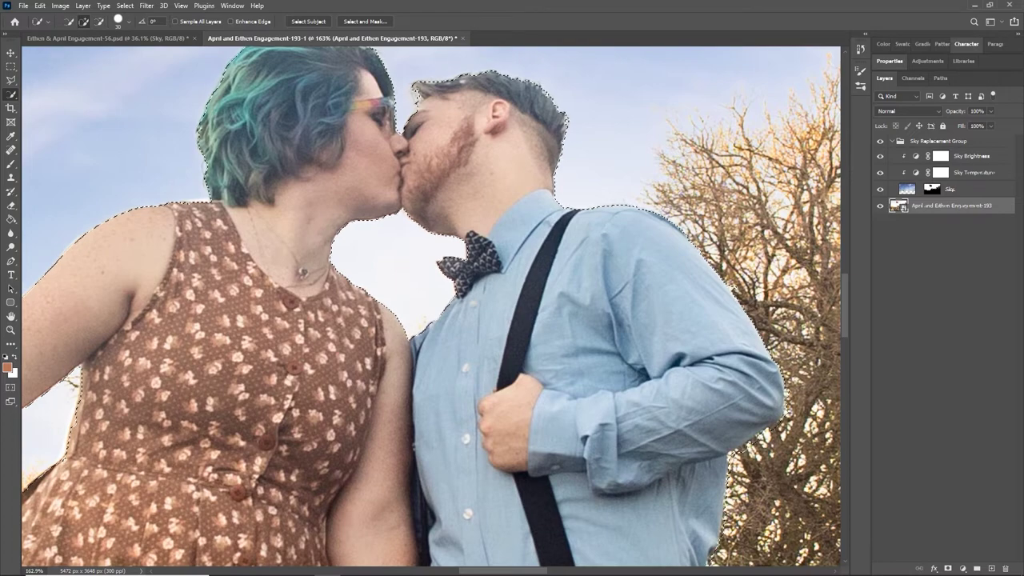
{"action": "scroll", "coordinate": [430, 305], "scroll_direction": "up", "scroll_amount": 3}
{"action": "scroll", "coordinate": [430, 306], "scroll_direction": "left", "scroll_amount": 2}
{"action": "left_click_drag", "start_coordinate": [200, 352], "coordinate": [592, 388]}
{"action": "scroll", "coordinate": [431, 305], "scroll_direction": "up", "scroll_amount": 10}
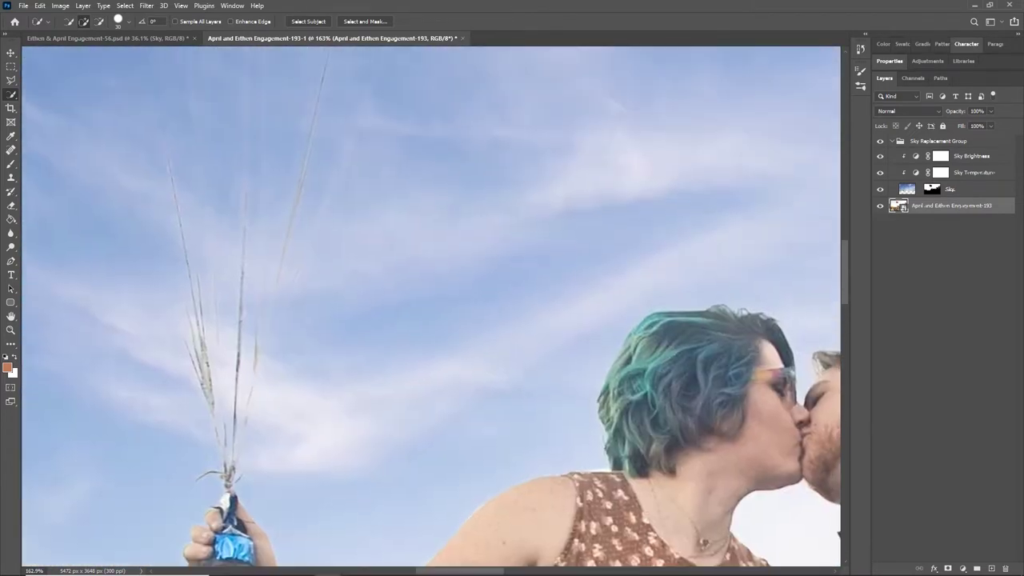
{"action": "scroll", "coordinate": [430, 306], "scroll_direction": "up", "scroll_amount": 4}
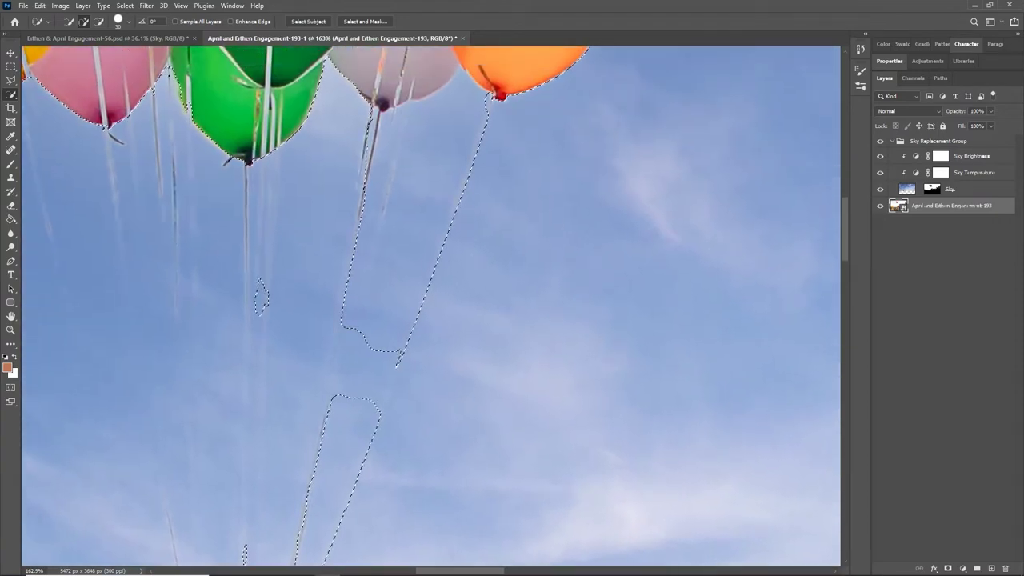
{"action": "key", "text": "ctrl+d"}
{"action": "scroll", "coordinate": [431, 306], "scroll_direction": "down", "scroll_amount": 1}
{"action": "scroll", "coordinate": [430, 305], "scroll_direction": "down", "scroll_amount": 15}
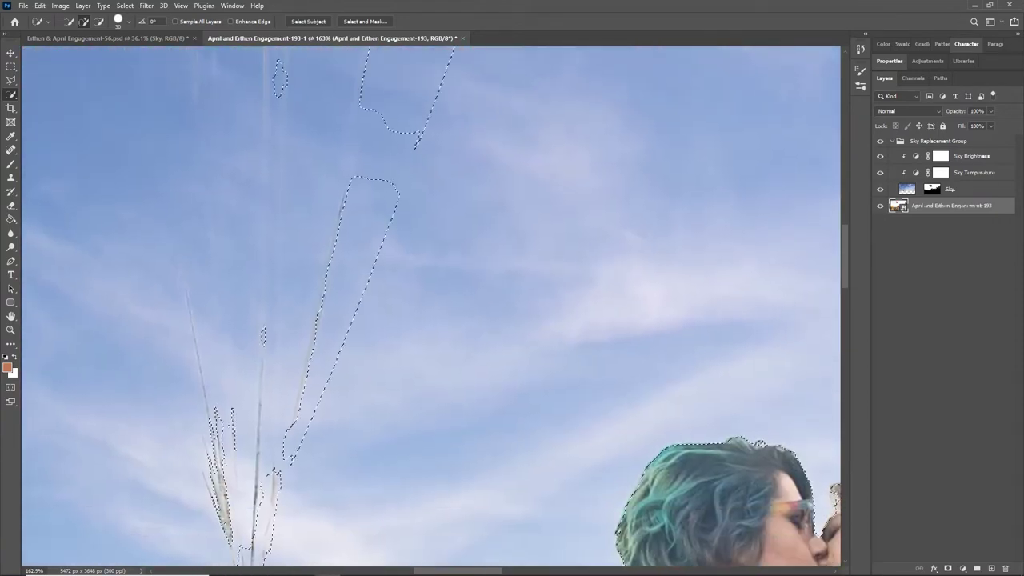
{"action": "scroll", "coordinate": [430, 306], "scroll_direction": "down", "scroll_amount": 12}
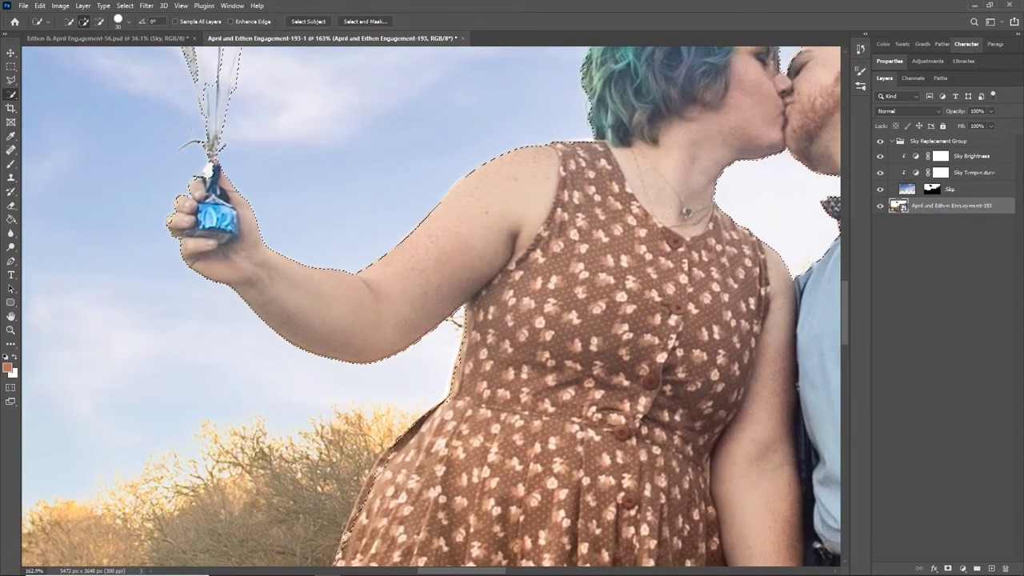
{"action": "scroll", "coordinate": [430, 305], "scroll_direction": "down", "scroll_amount": 9}
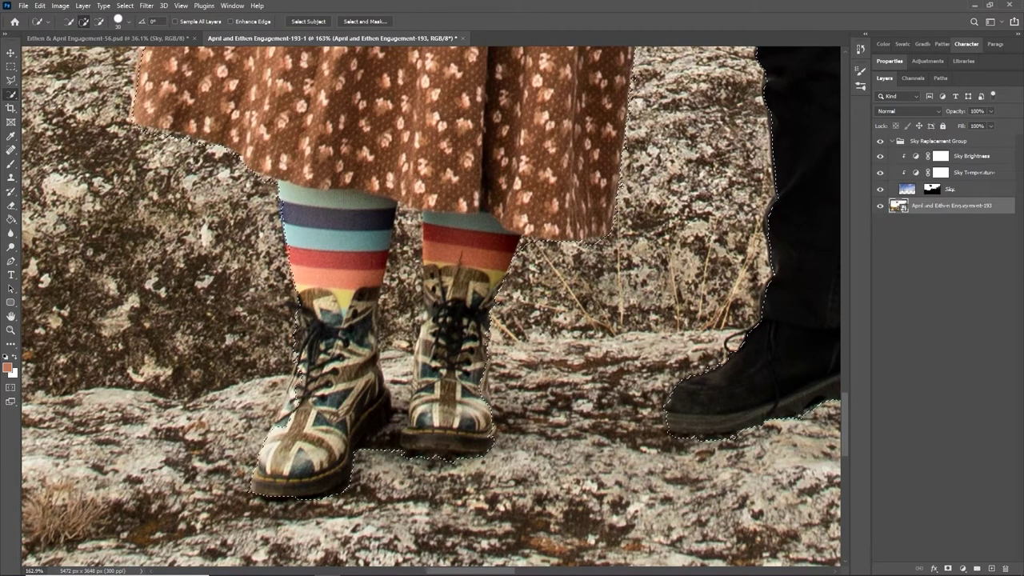
Refine the couple selection in Select and Mask with a small edge detection radius, Smart Radius on, and the edge shifted inward.
{"action": "left_click", "coordinate": [364, 21]}
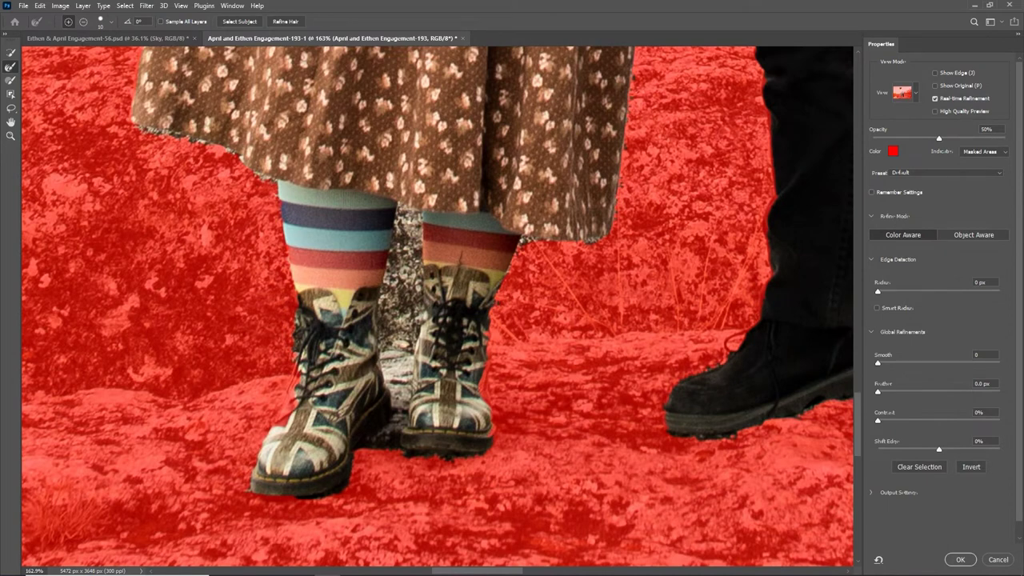
{"action": "left_click_drag", "start_coordinate": [878, 291], "coordinate": [897, 291]}
{"action": "left_click", "coordinate": [876, 307]}
{"action": "left_click_drag", "start_coordinate": [939, 448], "coordinate": [922, 448]}
{"action": "left_click", "coordinate": [960, 559]}
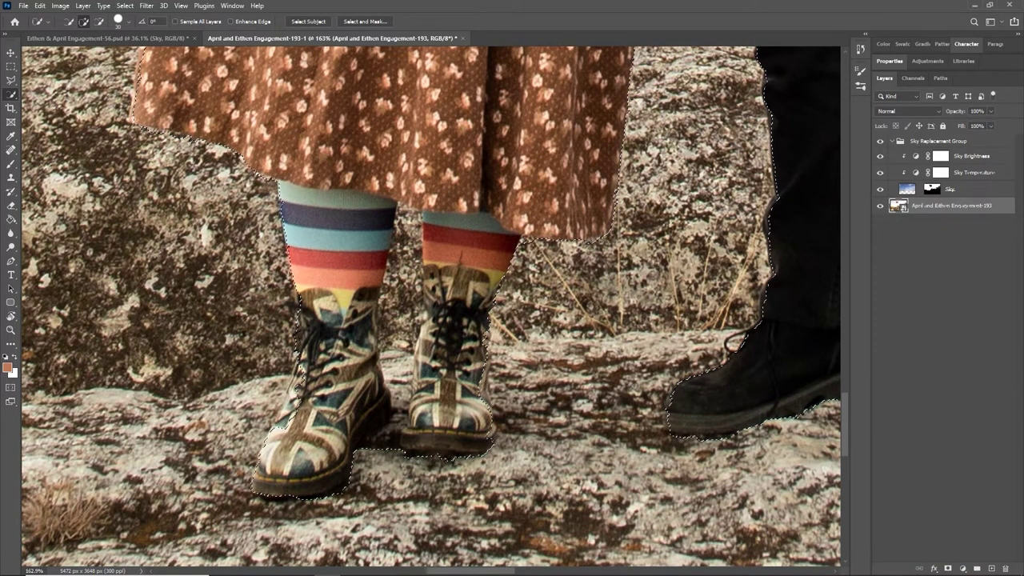
Duplicate the original photo layer within the same document and name the copy Couple.
{"action": "right_click", "coordinate": [966, 205]}
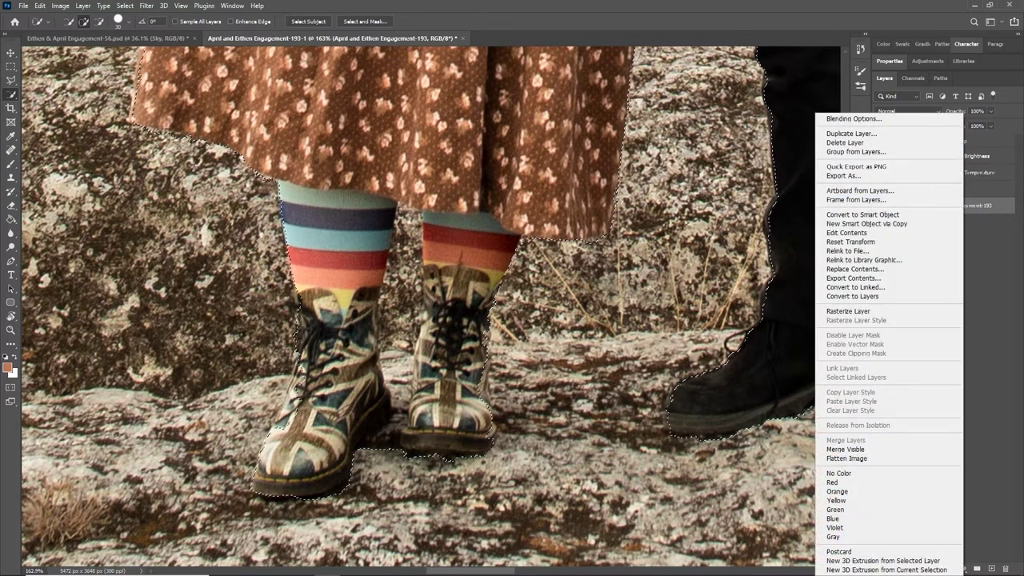
{"action": "left_click", "coordinate": [851, 133]}
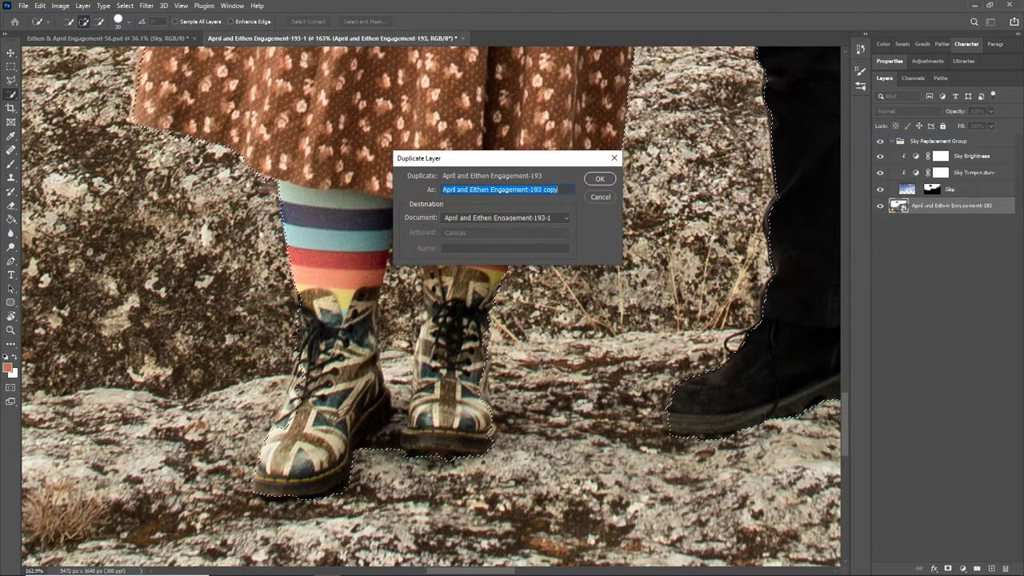
{"action": "type", "text": "Cuuple"}
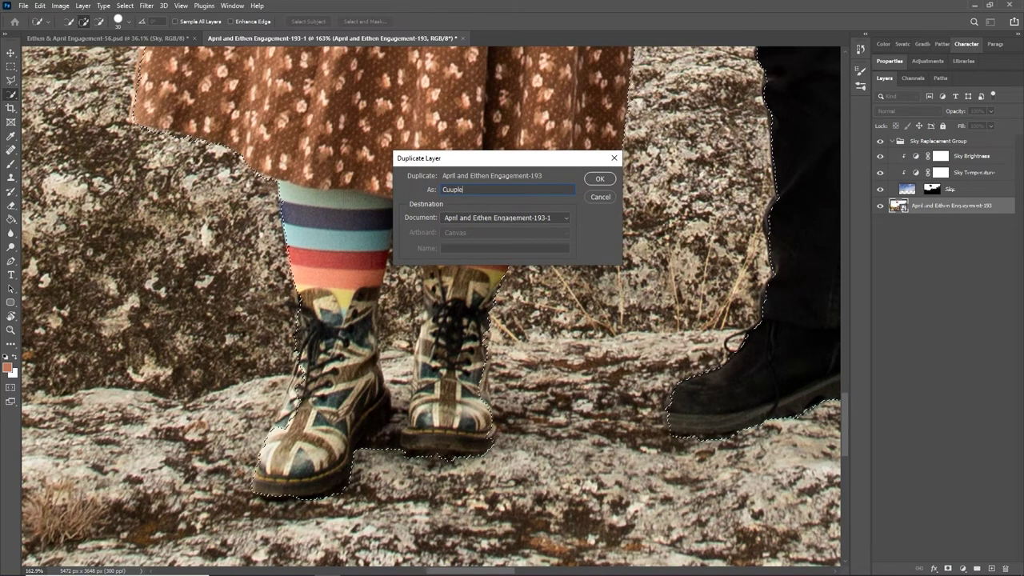
{"action": "key", "text": "BackSpace"}
{"action": "key", "text": "BackSpace"}
{"action": "type", "text": "ouple"}
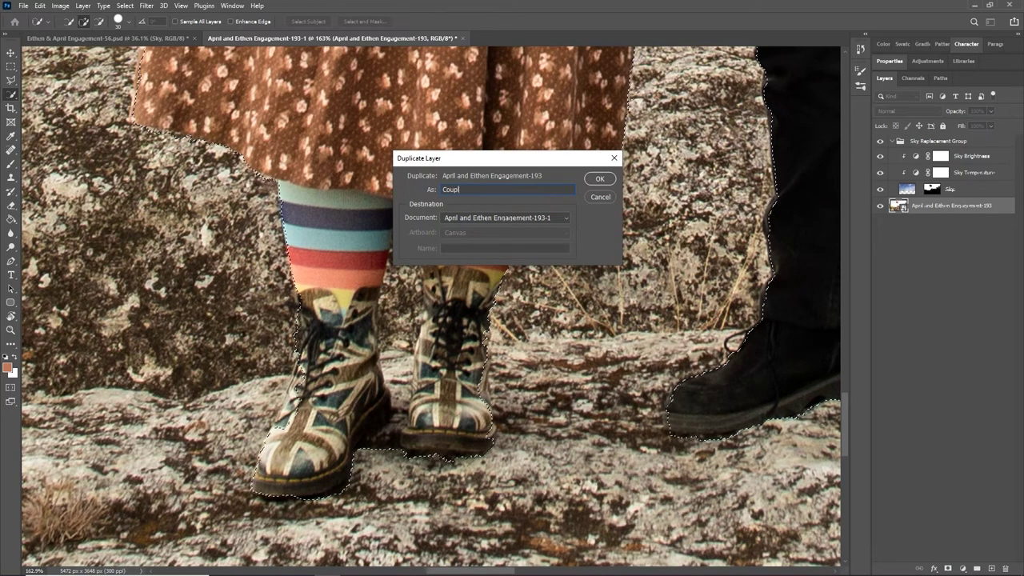
{"action": "key", "text": "Return"}
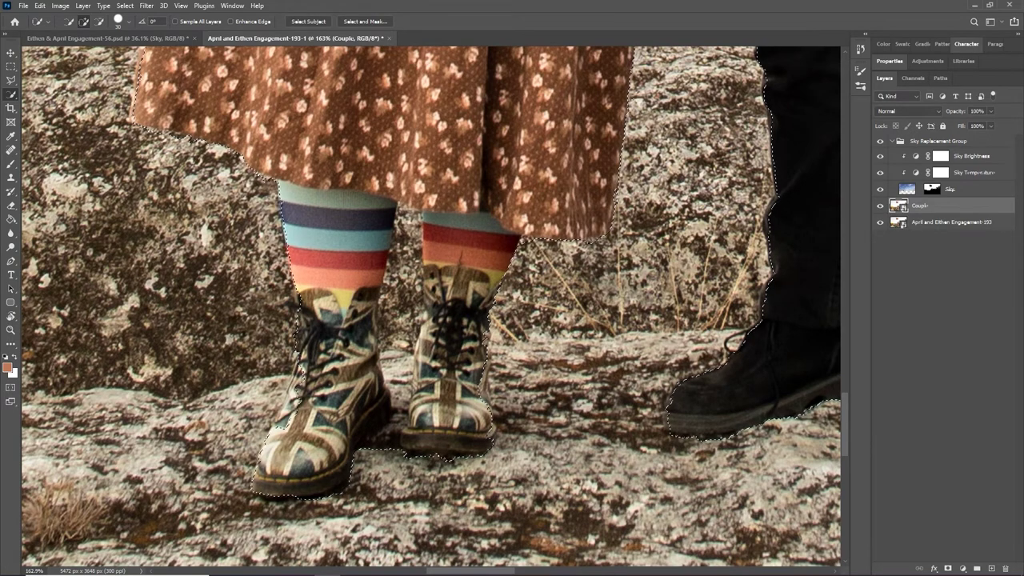
Mask the Couple layer with the active selection and move it above the Sky Replacement Group.
{"action": "left_click", "coordinate": [948, 568]}
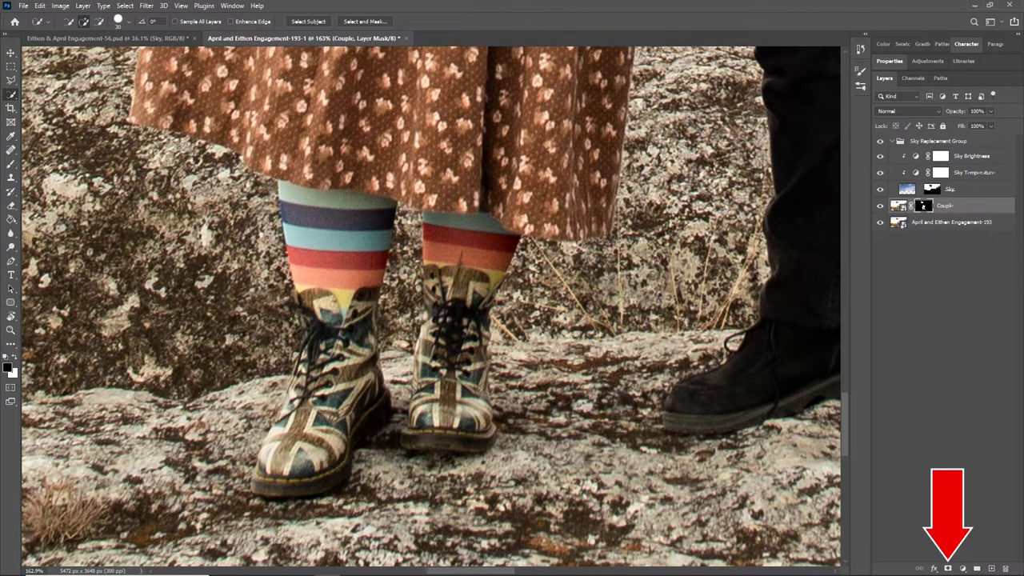
{"action": "key", "text": "ctrl+2"}
{"action": "key", "text": "z"}
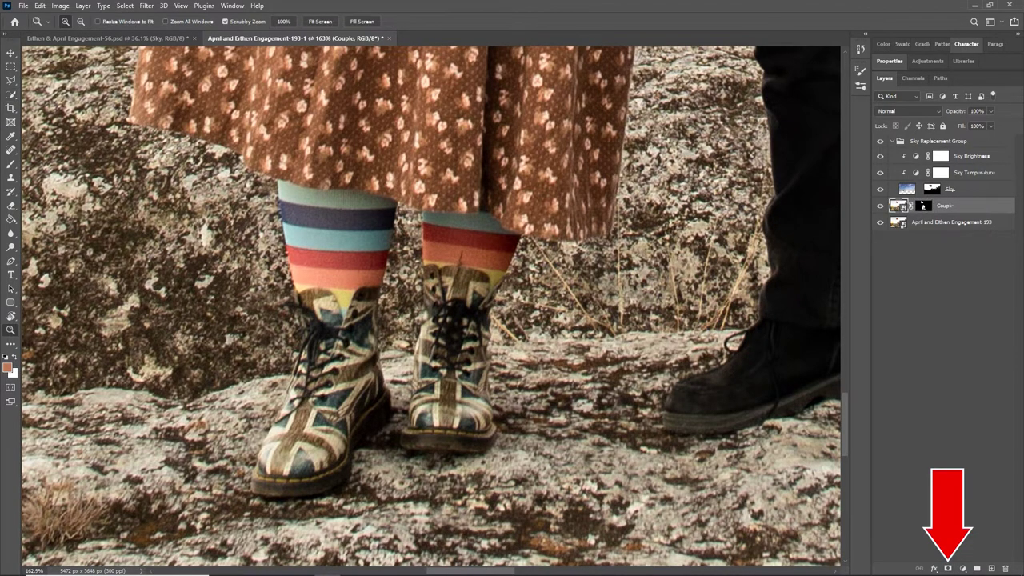
{"action": "key", "text": "ctrl+0"}
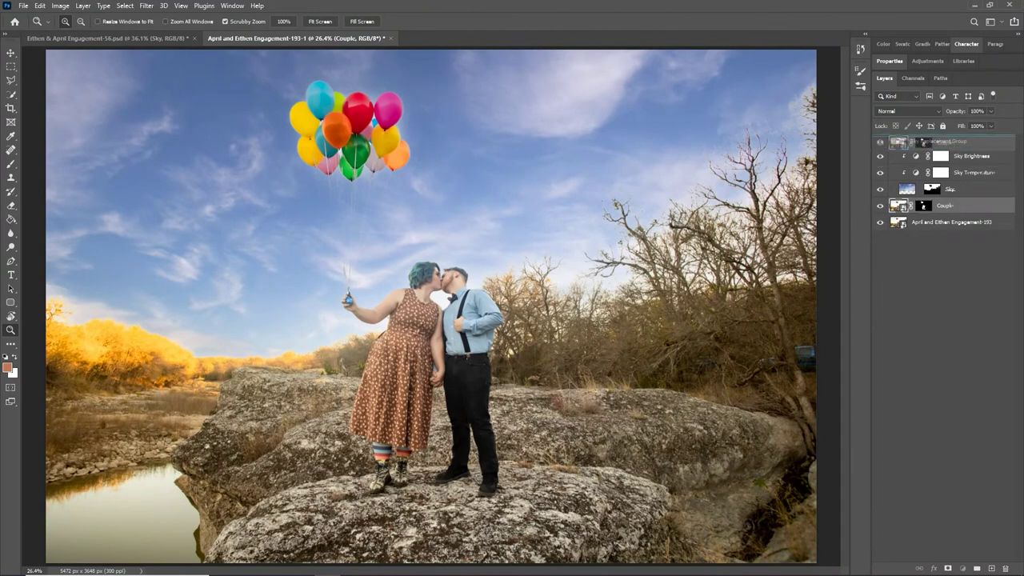
{"action": "left_click_drag", "start_coordinate": [936, 142], "coordinate": [921, 142]}
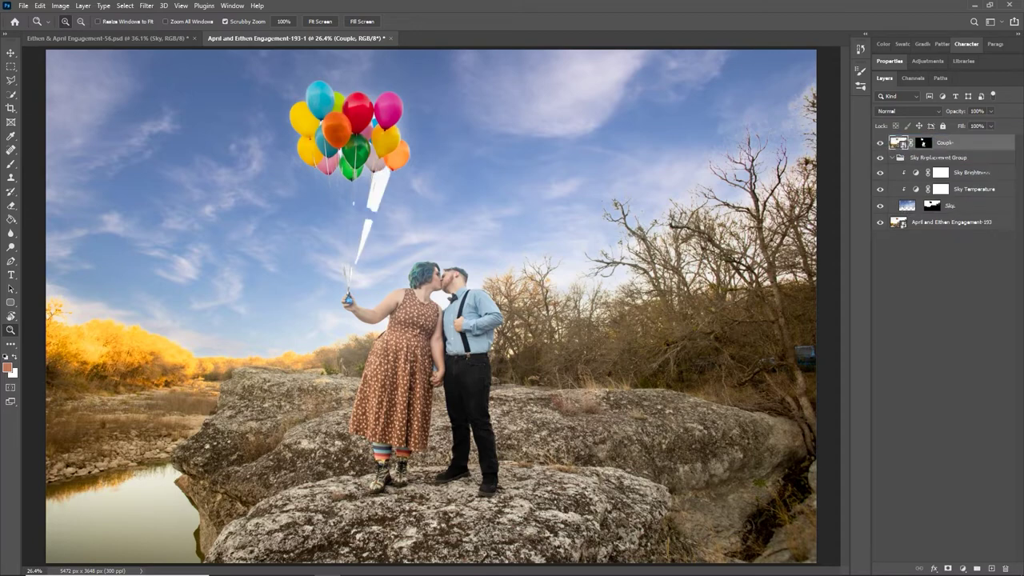
Hide the original photo layer temporarily to examine the Couple layer's cutout down to the feet.
{"action": "mouse_move", "coordinate": [390, 169]}
{"action": "left_mouse_down"}
{"action": "mouse_move", "coordinate": [472, 169]}
{"action": "mouse_move", "coordinate": [399, 168]}
{"action": "left_mouse_up"}
{"action": "left_click", "coordinate": [880, 221]}
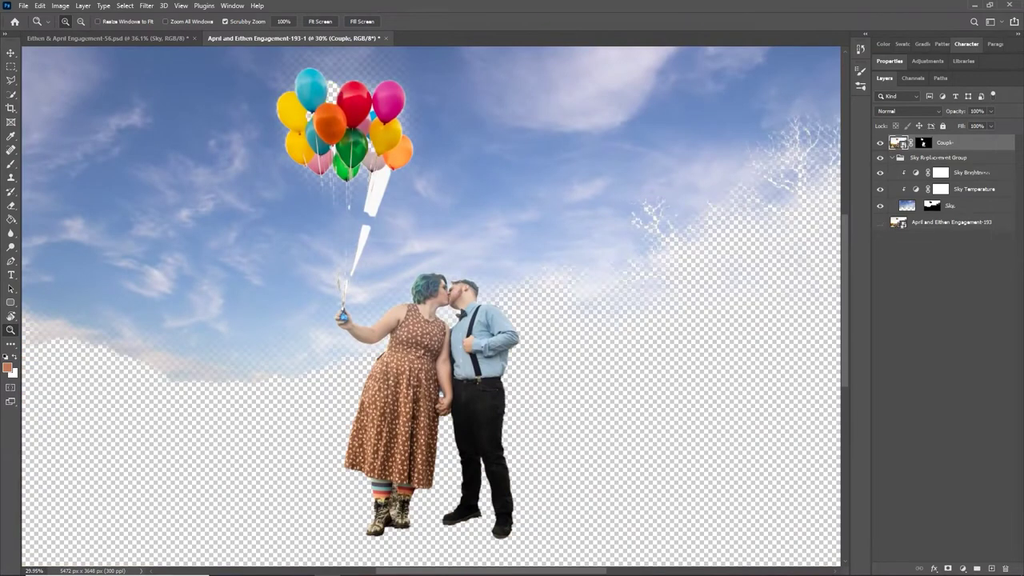
{"action": "left_click_drag", "start_coordinate": [378, 534], "coordinate": [498, 495]}
{"action": "left_click", "coordinate": [880, 223]}
Add a Hue/Saturation adjustment layer directly above the original photo layer and extend its properties to show all settings.
{"action": "left_click", "coordinate": [951, 223]}
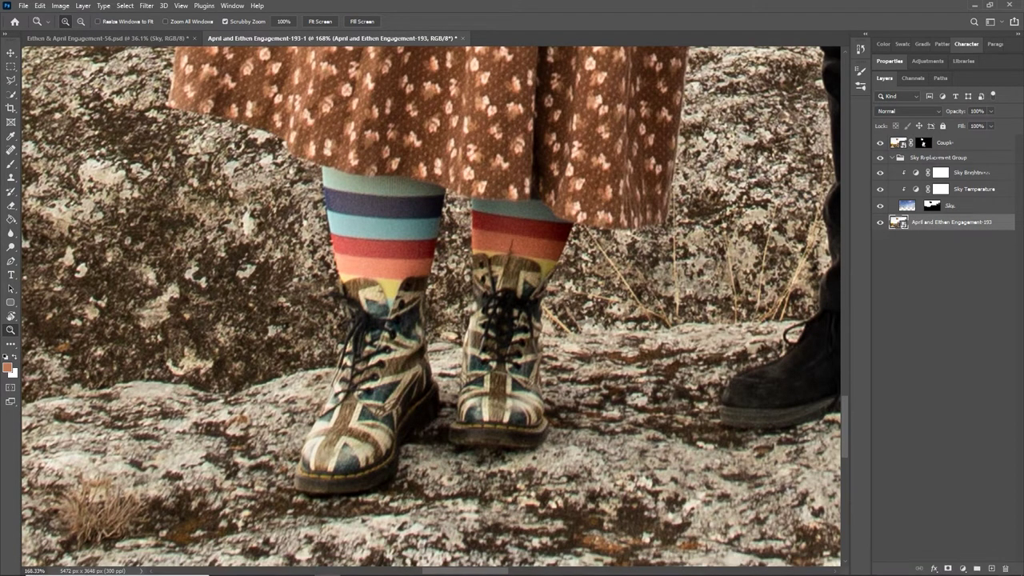
{"action": "left_click", "coordinate": [963, 568]}
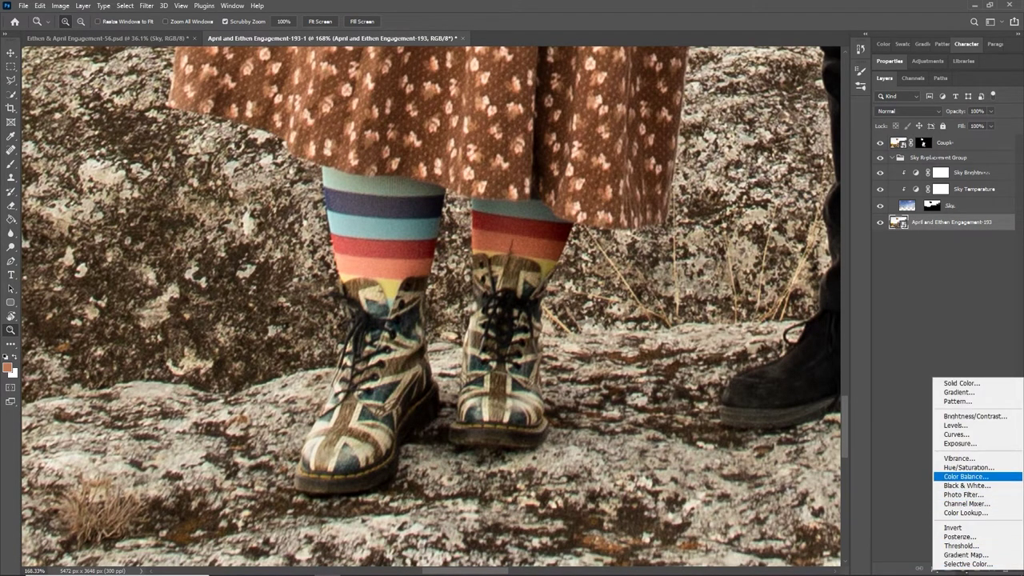
{"action": "key", "text": "Escape"}
{"action": "left_click", "coordinate": [963, 568]}
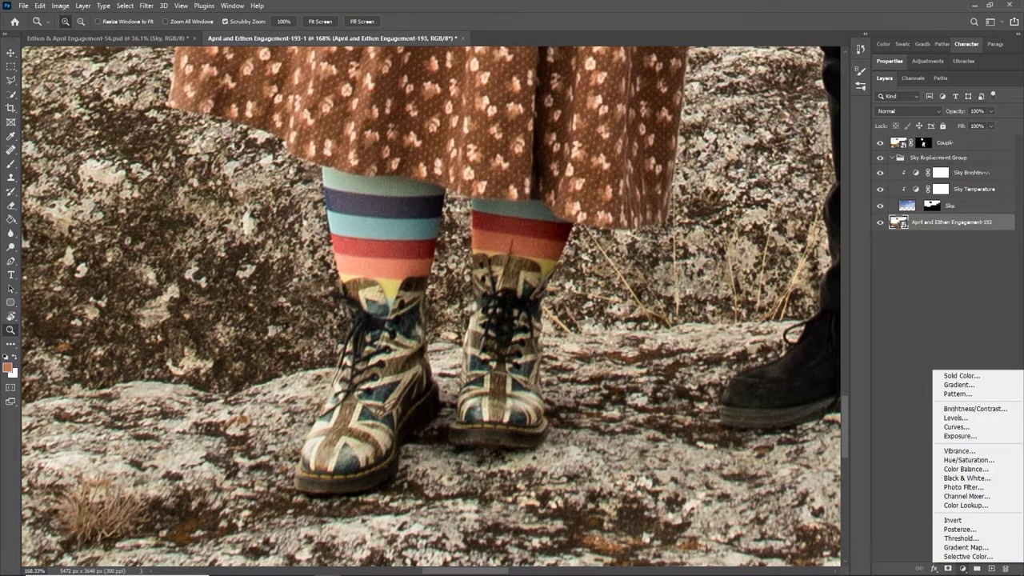
{"action": "left_click", "coordinate": [963, 464]}
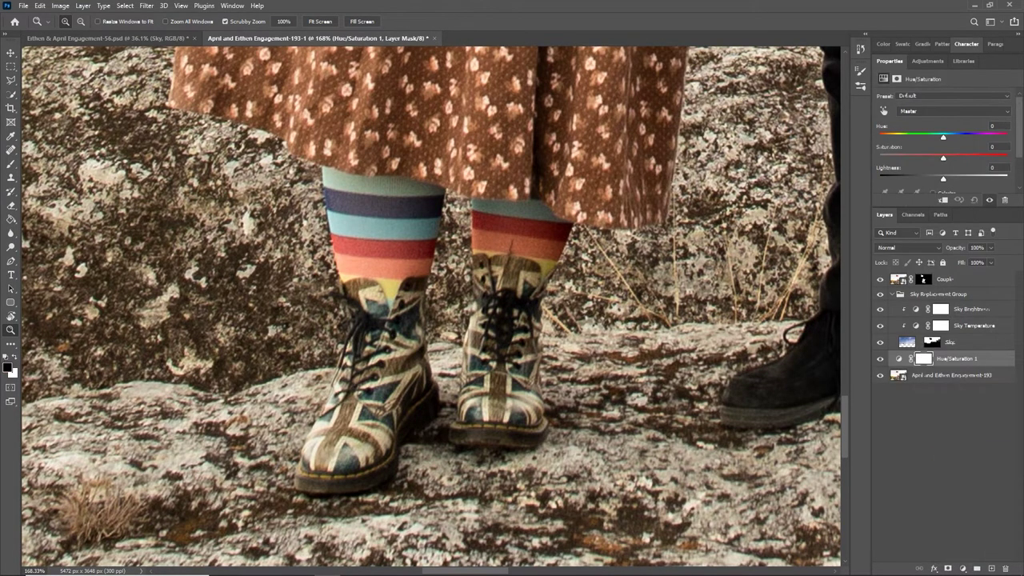
{"action": "left_click_drag", "start_coordinate": [948, 208], "coordinate": [948, 229]}
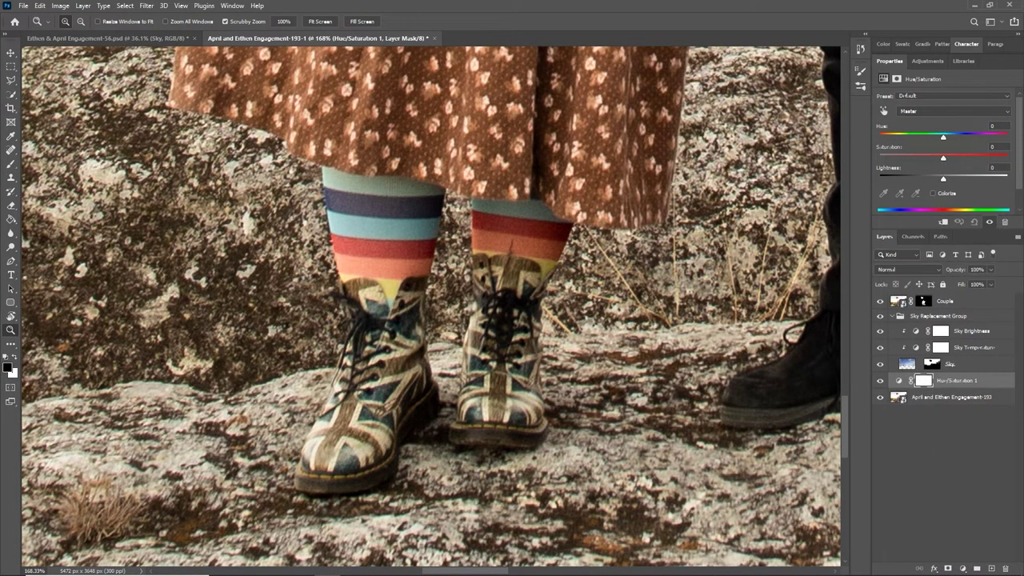
Colorize the Hue/Saturation adjustment with hue 317 and saturation 72, and inspect the cutout edges around the woman's boots.
{"action": "left_click", "coordinate": [933, 193]}
{"action": "left_click_drag", "start_coordinate": [910, 157], "coordinate": [970, 158]}
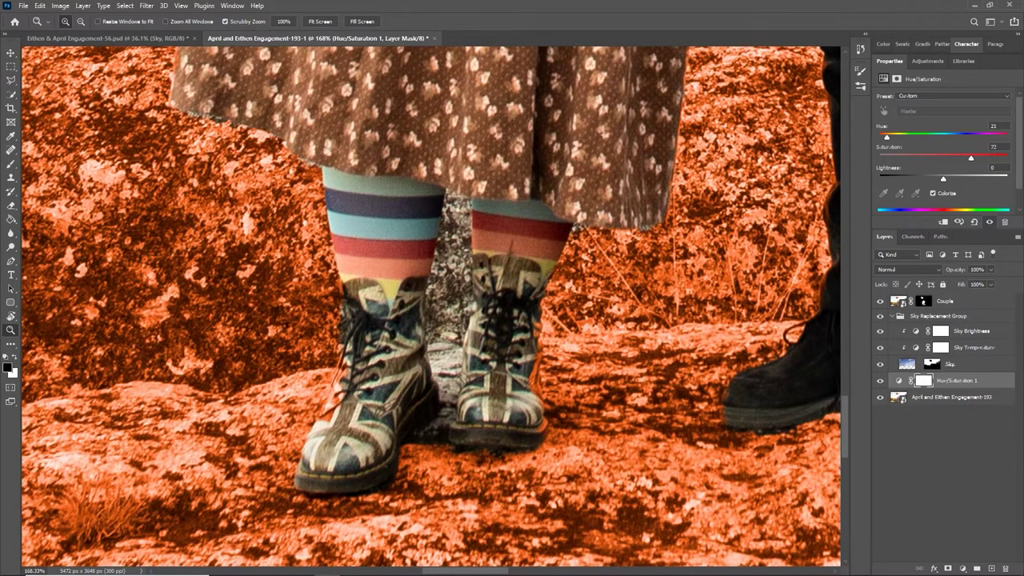
{"action": "left_click_drag", "start_coordinate": [886, 137], "coordinate": [991, 137]}
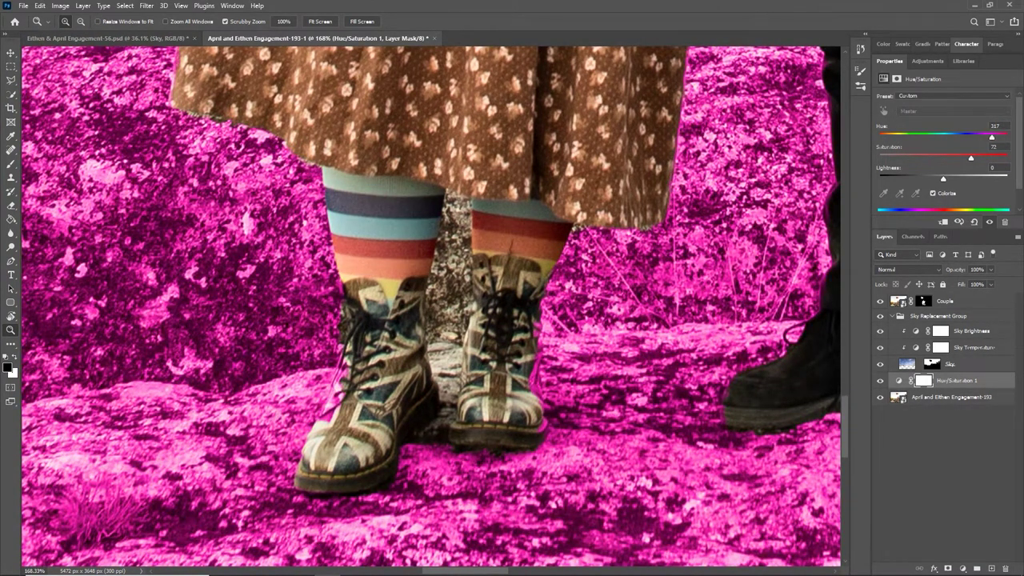
{"action": "left_click_drag", "start_coordinate": [331, 400], "coordinate": [418, 400]}
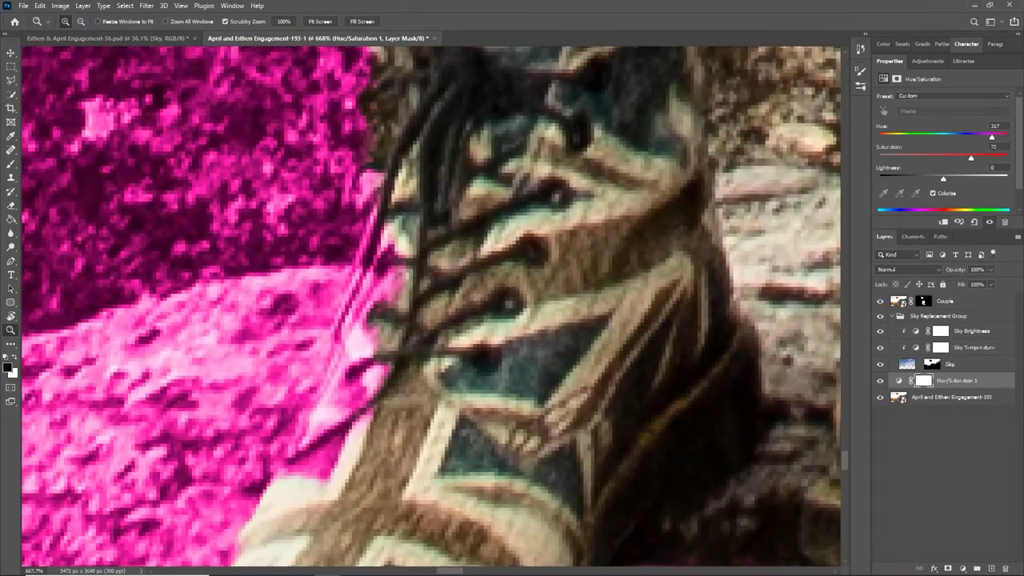
{"action": "left_click_drag", "start_coordinate": [379, 352], "coordinate": [305, 353]}
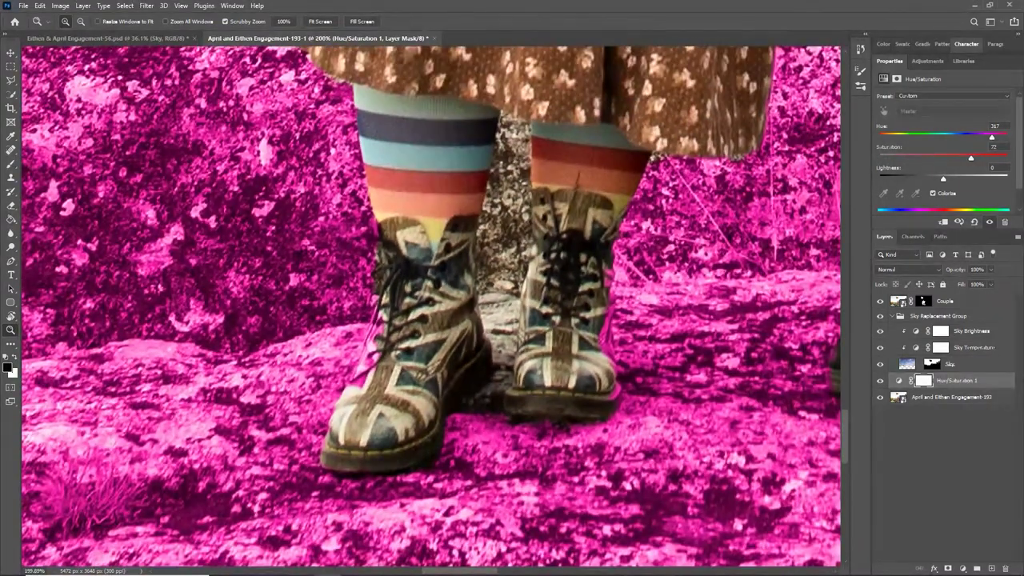
On the Couple layer's mask, paint with a smaller white brush to restore the outer edge of the woman's front boot.
{"action": "left_click", "coordinate": [923, 301]}
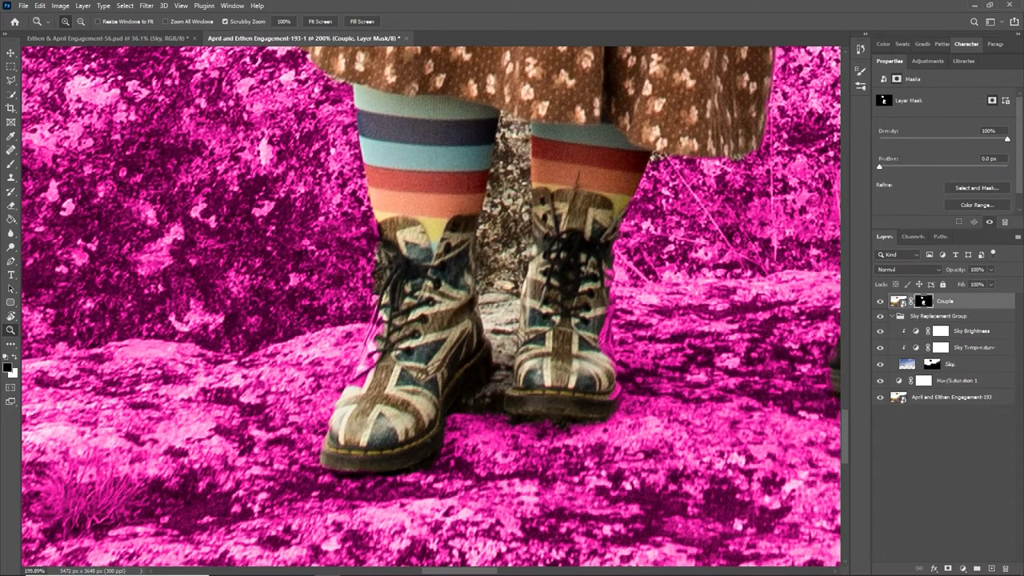
{"action": "left_click_drag", "start_coordinate": [388, 397], "coordinate": [408, 397]}
{"action": "key", "text": "b"}
{"action": "right_click", "coordinate": [376, 264]}
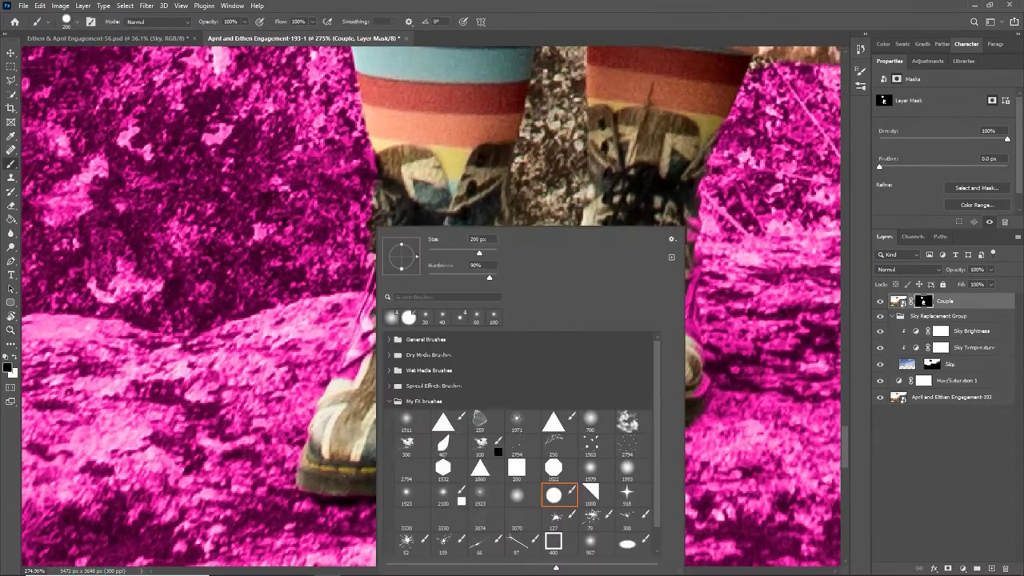
{"action": "left_click_drag", "start_coordinate": [479, 253], "coordinate": [444, 253]}
{"action": "key", "text": "Return"}
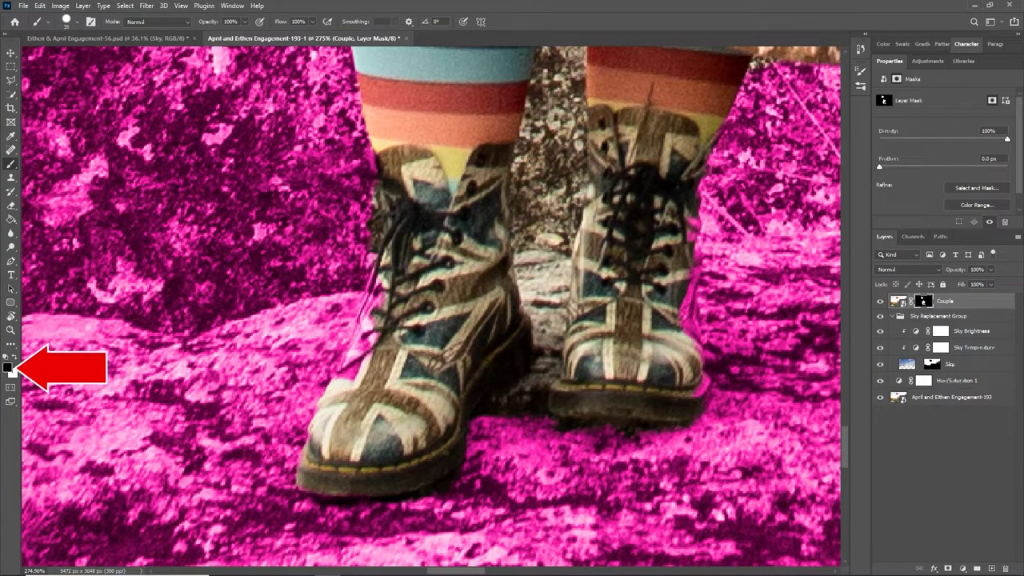
{"action": "key", "text": "x"}
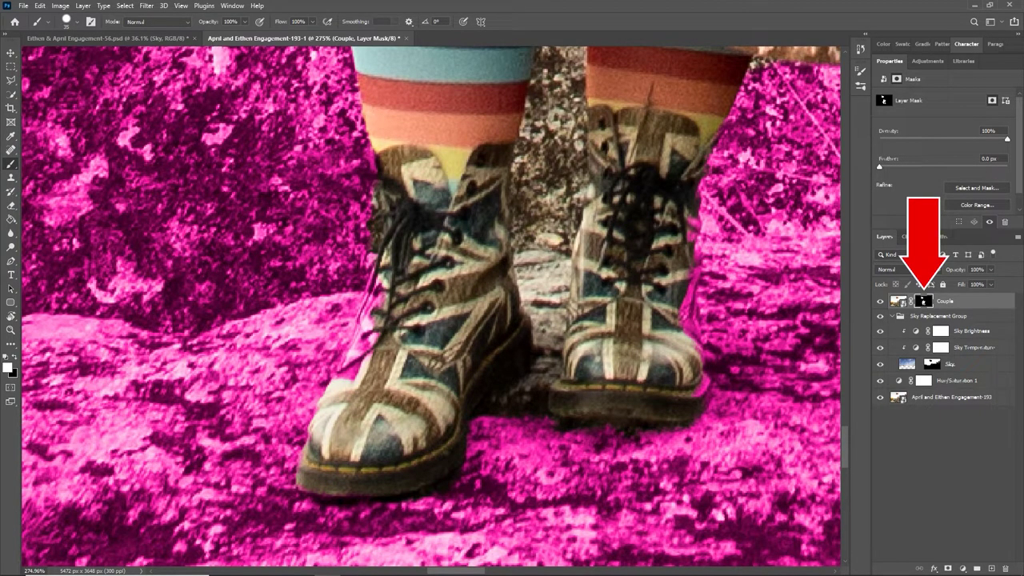
{"action": "mouse_move", "coordinate": [360, 375]}
{"action": "left_mouse_down"}
{"action": "mouse_move", "coordinate": [370, 290]}
{"action": "mouse_move", "coordinate": [383, 406]}
{"action": "mouse_move", "coordinate": [373, 490]}
{"action": "mouse_move", "coordinate": [299, 452]}
{"action": "left_mouse_up"}
Mask out the background between the woman's legs by painting black on the Couple mask from the skirt hem to the boots.
{"action": "key", "text": "x"}
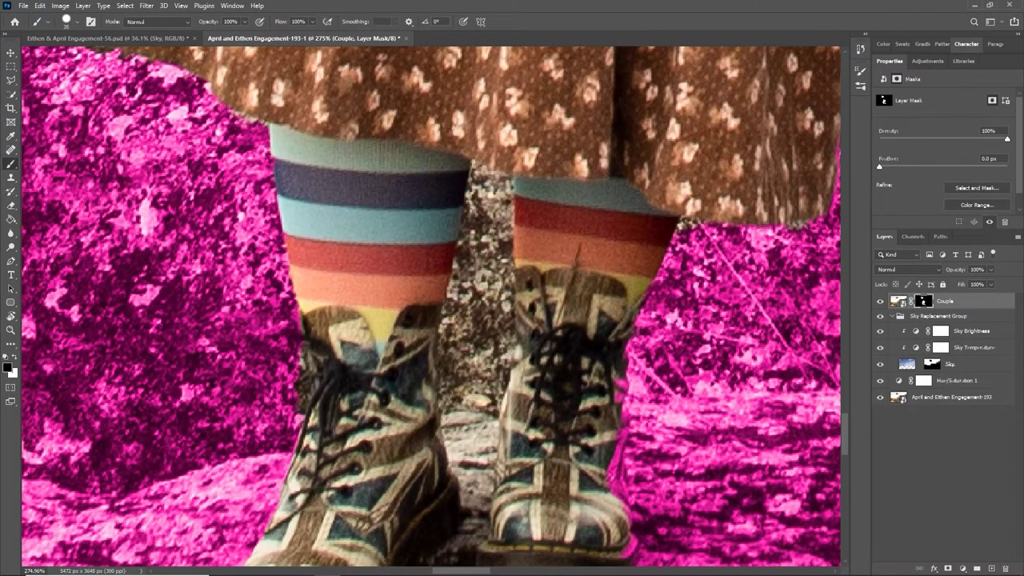
{"action": "left_click", "coordinate": [497, 169]}
{"action": "left_click", "coordinate": [490, 240], "text": "shift"}
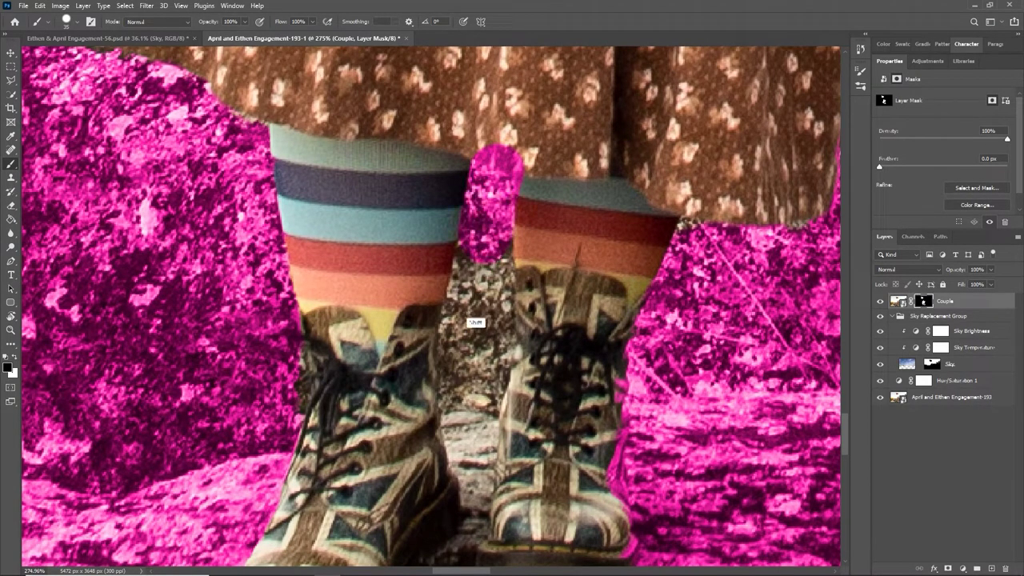
{"action": "mouse_move", "coordinate": [475, 323]}
{"action": "left_mouse_down"}
{"action": "mouse_move", "coordinate": [470, 465]}
{"action": "mouse_move", "coordinate": [442, 347]}
{"action": "mouse_move", "coordinate": [472, 402]}
{"action": "mouse_move", "coordinate": [467, 435]}
{"action": "mouse_move", "coordinate": [479, 428]}
{"action": "mouse_move", "coordinate": [481, 339]}
{"action": "mouse_move", "coordinate": [461, 416]}
{"action": "left_mouse_up"}
Paint white on the Couple mask to restore the skirt hem between the legs and the edges of the dress.
{"action": "key", "text": "x"}
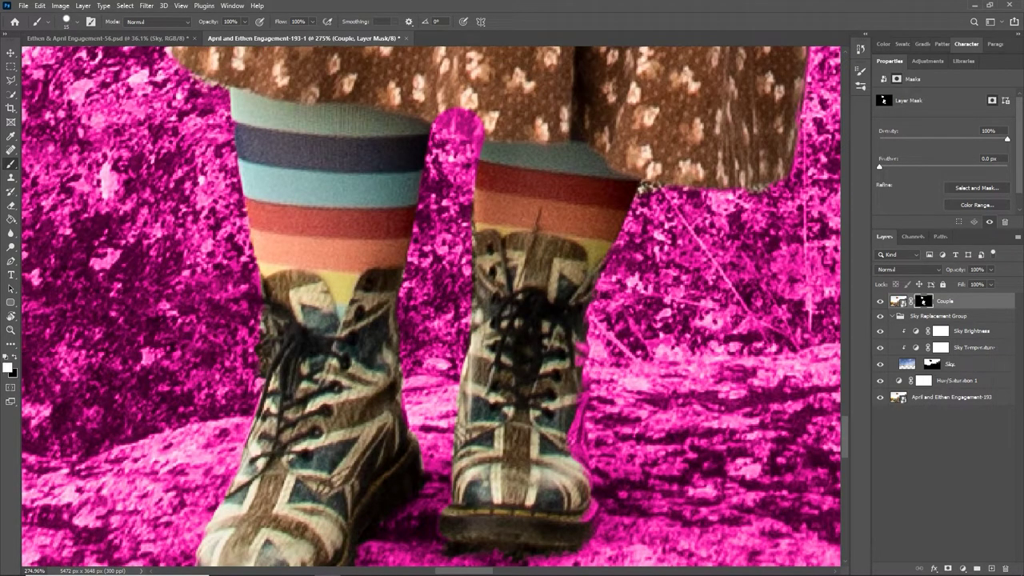
{"action": "left_click_drag", "start_coordinate": [477, 159], "coordinate": [466, 120]}
{"action": "mouse_move", "coordinate": [472, 126]}
{"action": "left_mouse_down"}
{"action": "mouse_move", "coordinate": [342, 56]}
{"action": "mouse_move", "coordinate": [625, 358]}
{"action": "left_mouse_up"}
{"action": "key", "text": "x"}
{"action": "key", "text": "x"}
{"action": "left_click_drag", "start_coordinate": [480, 104], "coordinate": [415, 520]}
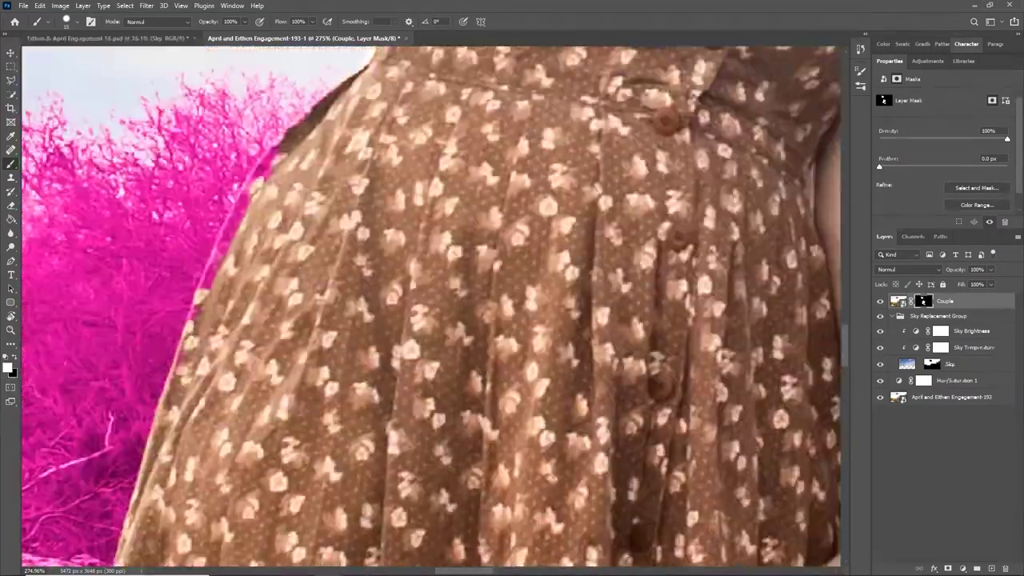
{"action": "left_click_drag", "start_coordinate": [640, 120], "coordinate": [263, 496]}
{"action": "left_click_drag", "start_coordinate": [575, 520], "coordinate": [320, 88]}
Examine the balloon strings area of the Couple mask, comparing the mask alone with the composite, and leave the mask active.
{"action": "key", "text": "z"}
{"action": "left_click_drag", "start_coordinate": [480, 312], "coordinate": [360, 312]}
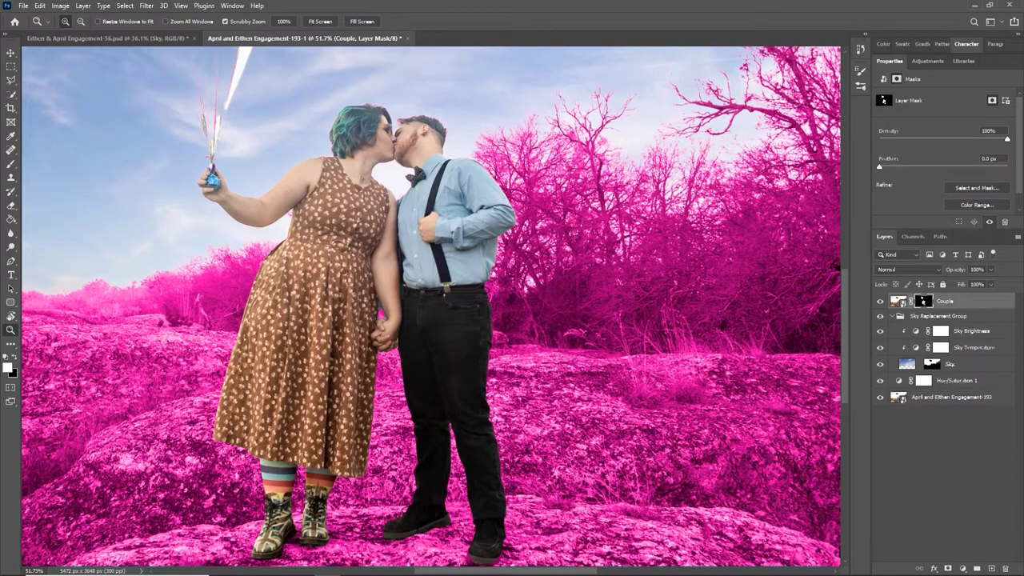
{"action": "left_click_drag", "start_coordinate": [206, 64], "coordinate": [260, 356]}
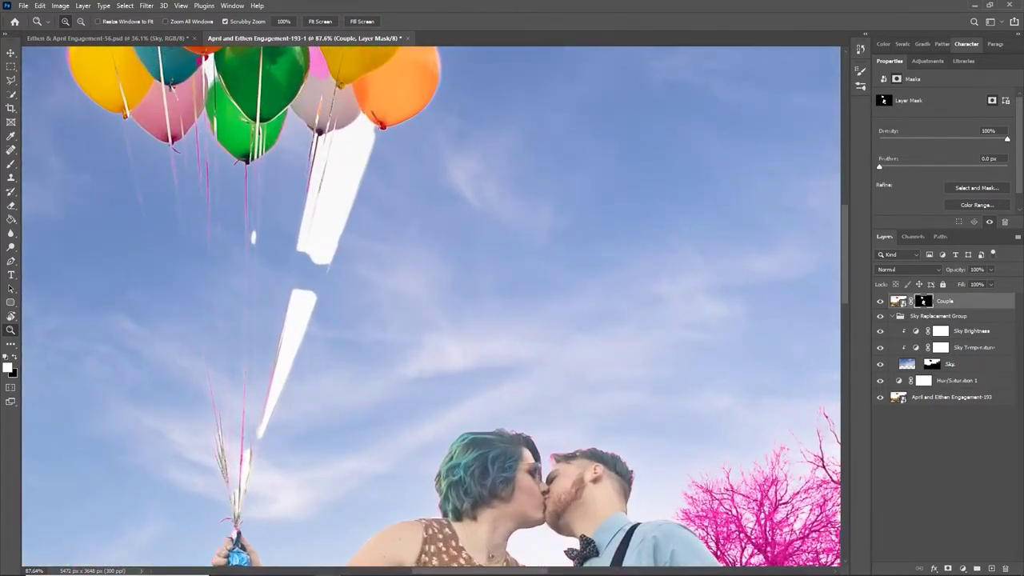
{"action": "left_click", "coordinate": [923, 300], "text": "alt"}
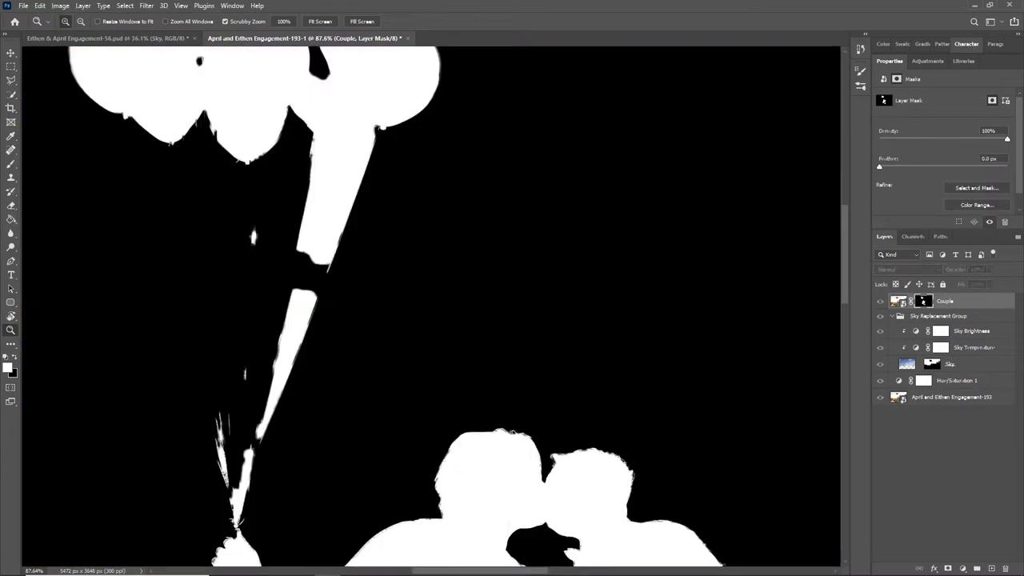
{"action": "left_click", "coordinate": [923, 300], "text": "alt"}
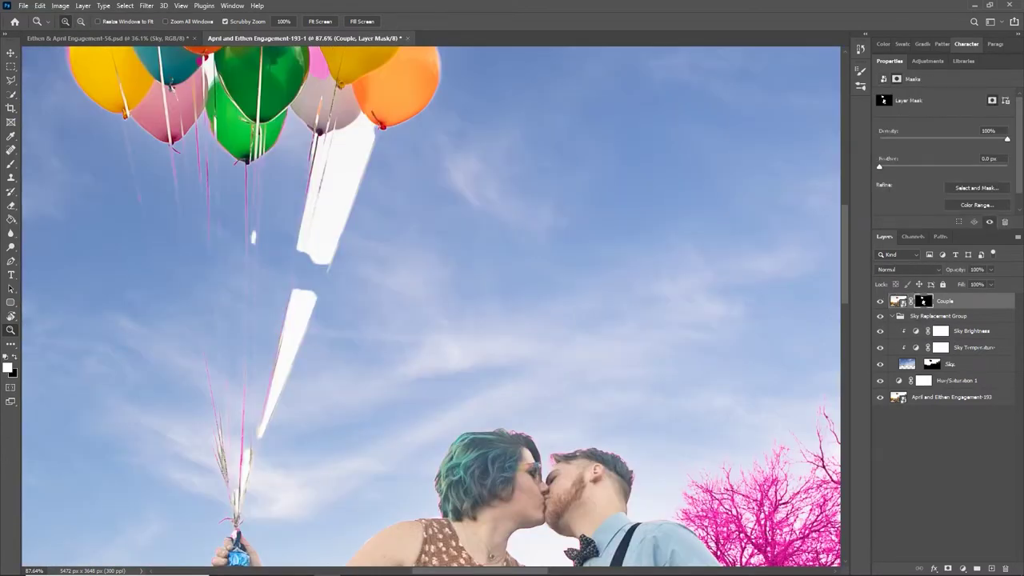
{"action": "left_click", "coordinate": [923, 300], "text": "alt"}
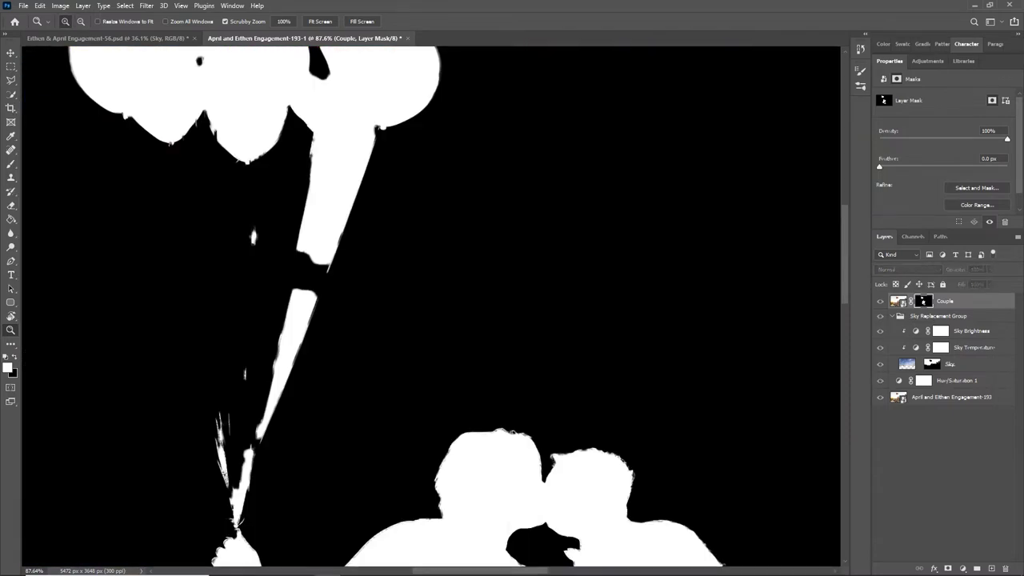
{"action": "left_click", "coordinate": [899, 301]}
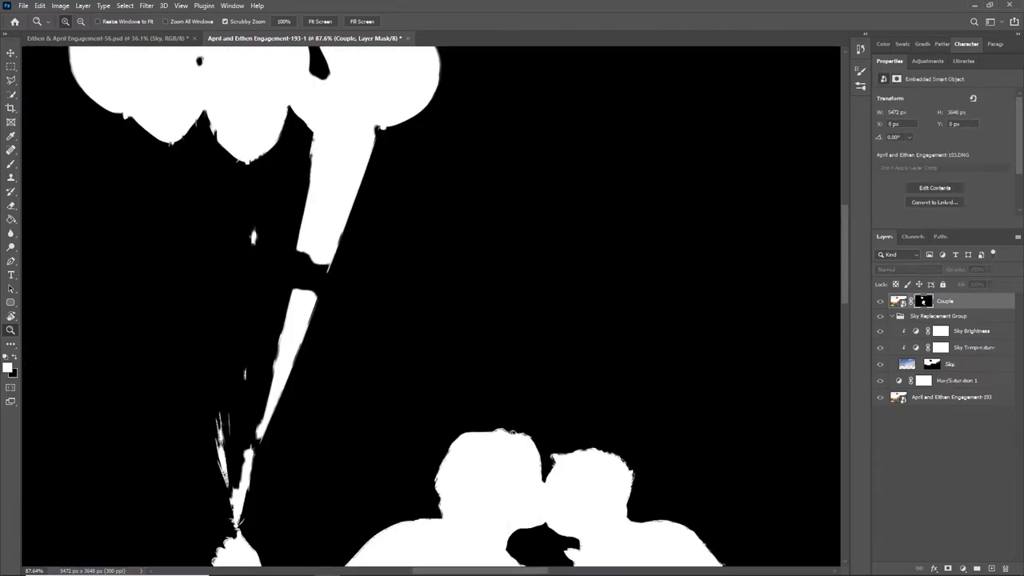
{"action": "left_click", "coordinate": [923, 300]}
{"action": "left_click", "coordinate": [898, 301]}
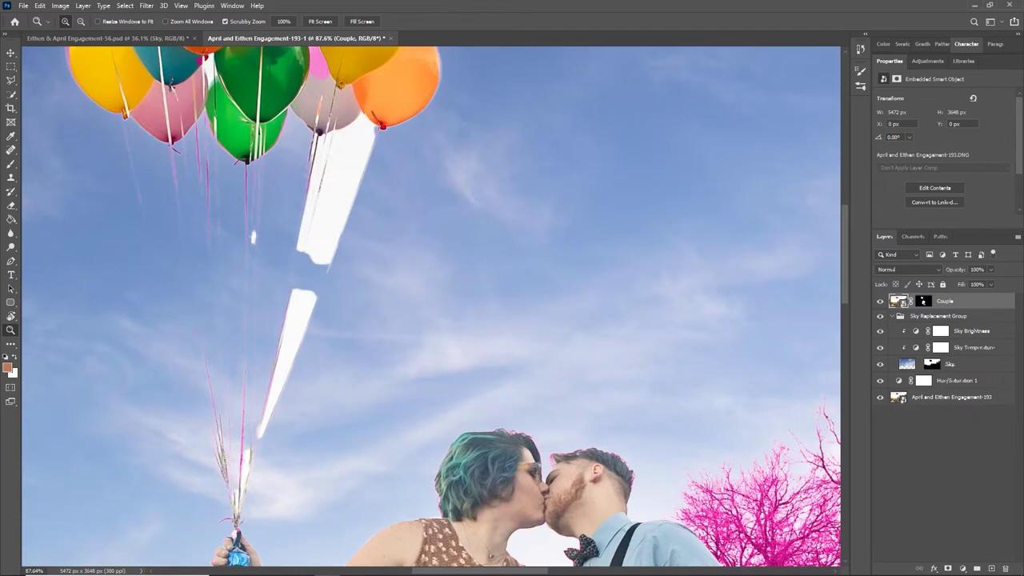
{"action": "left_click", "coordinate": [923, 301]}
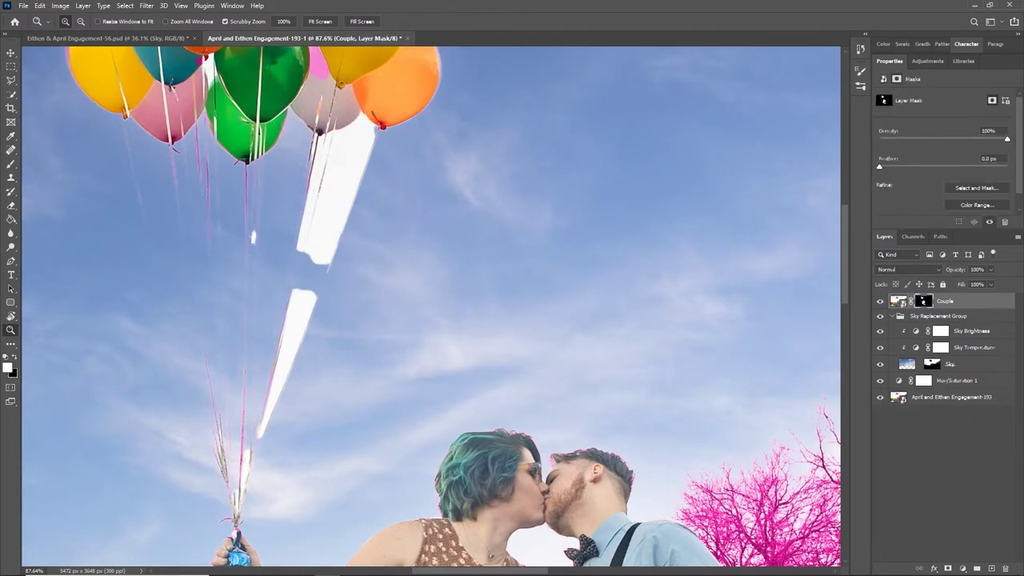
Paint black straight strokes with a larger brush on the Couple mask to remove the white patch's middle below the orange balloon.
{"action": "key", "text": "b"}
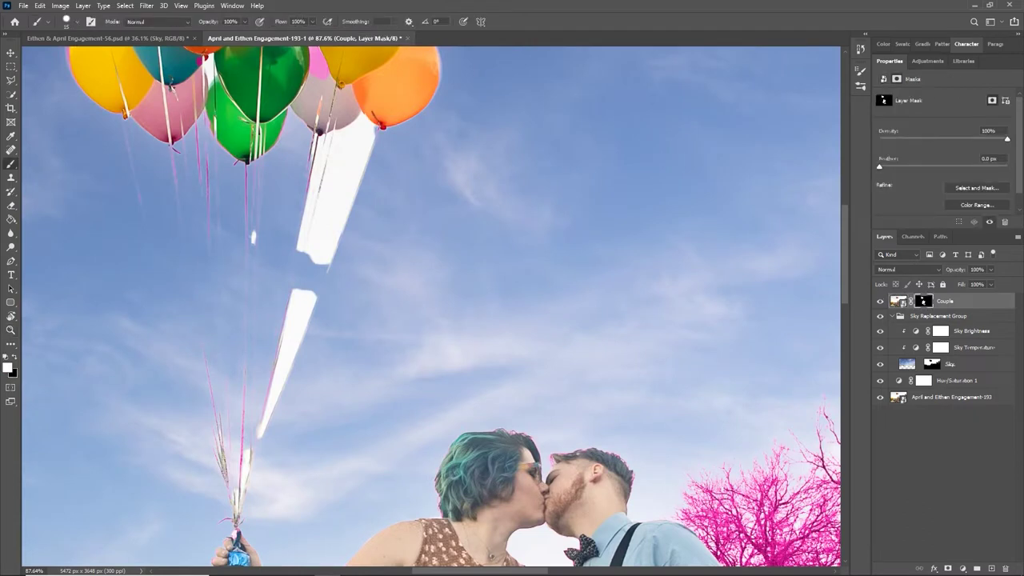
{"action": "key", "text": "bracketright"}
{"action": "key", "text": "x"}
{"action": "mouse_move", "coordinate": [360, 137]}
{"action": "left_mouse_down"}
{"action": "mouse_move", "coordinate": [360, 121]}
{"action": "mouse_move", "coordinate": [369, 131]}
{"action": "left_mouse_up"}
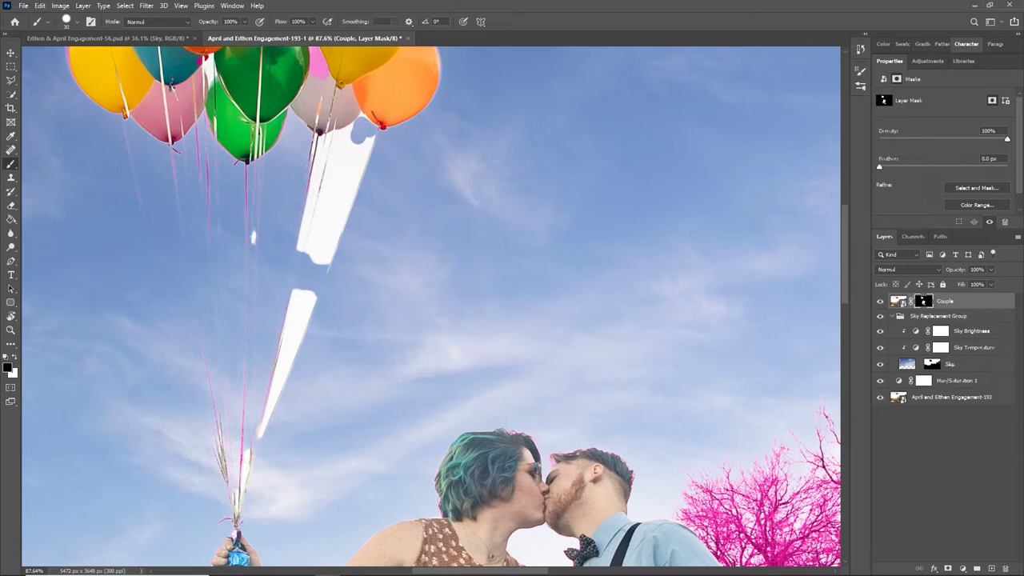
{"action": "left_click_drag", "start_coordinate": [369, 130], "coordinate": [369, 135]}
{"action": "left_click", "coordinate": [351, 156]}
{"action": "left_click", "coordinate": [314, 273], "text": "shift"}
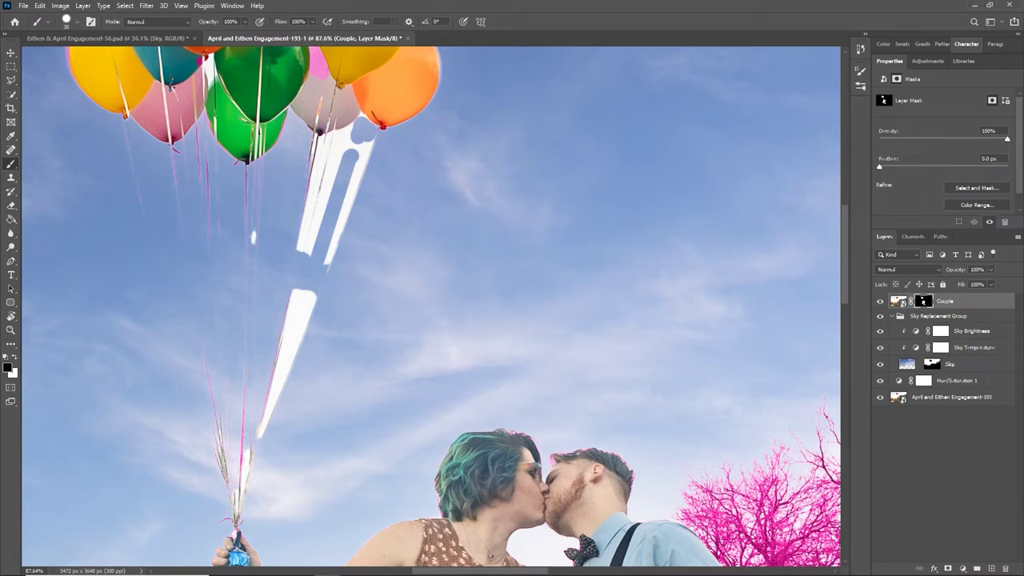
{"action": "left_click", "coordinate": [351, 128]}
{"action": "left_click_drag", "start_coordinate": [359, 131], "coordinate": [340, 138]}
{"action": "left_click", "coordinate": [307, 271], "text": "shift"}
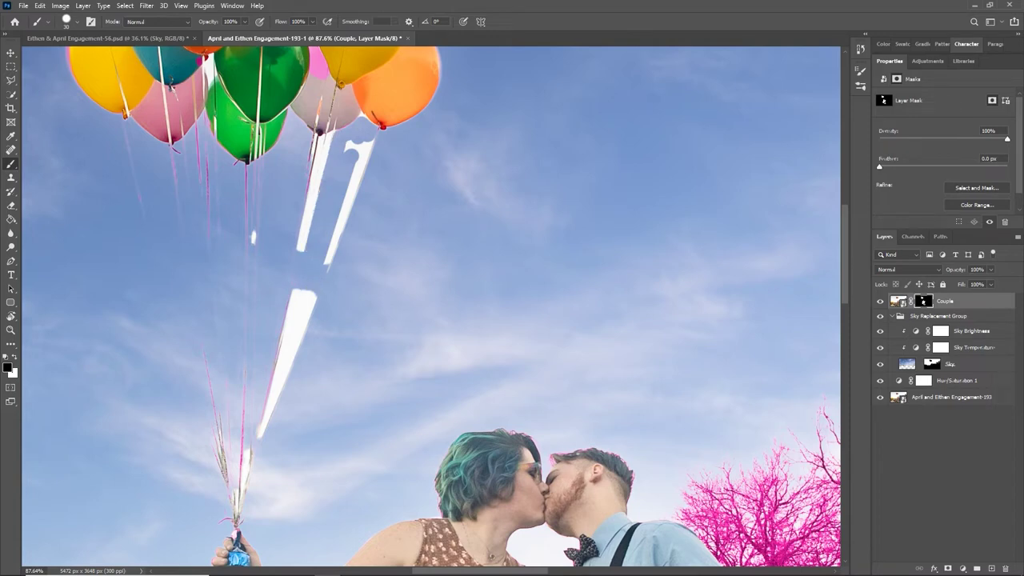
Mask out the lower white strip and the white band below the orange balloon with connected straight black strokes.
{"action": "left_click", "coordinate": [282, 374], "text": "shift"}
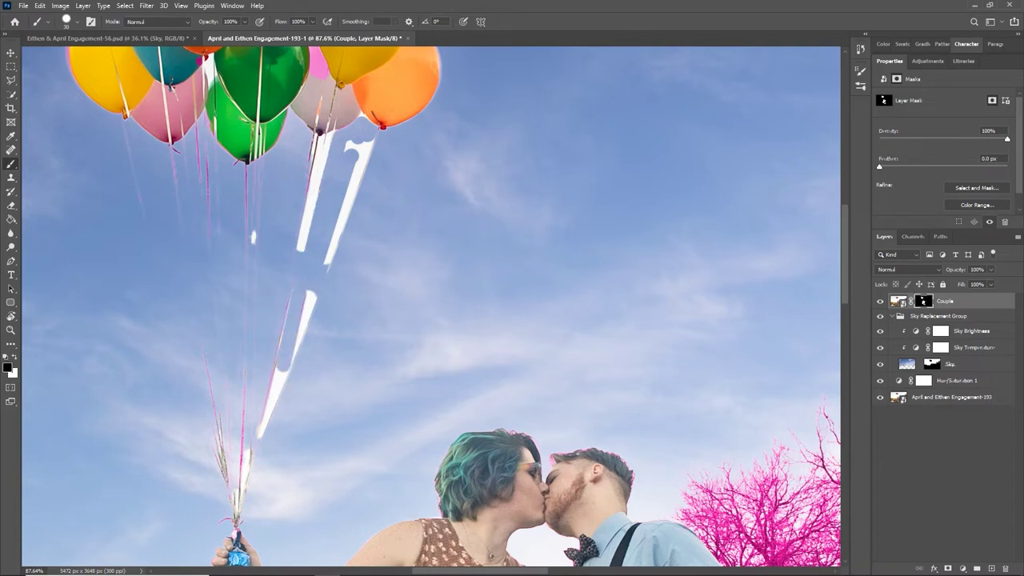
{"action": "left_click", "coordinate": [283, 369]}
{"action": "left_click", "coordinate": [307, 289], "text": "shift"}
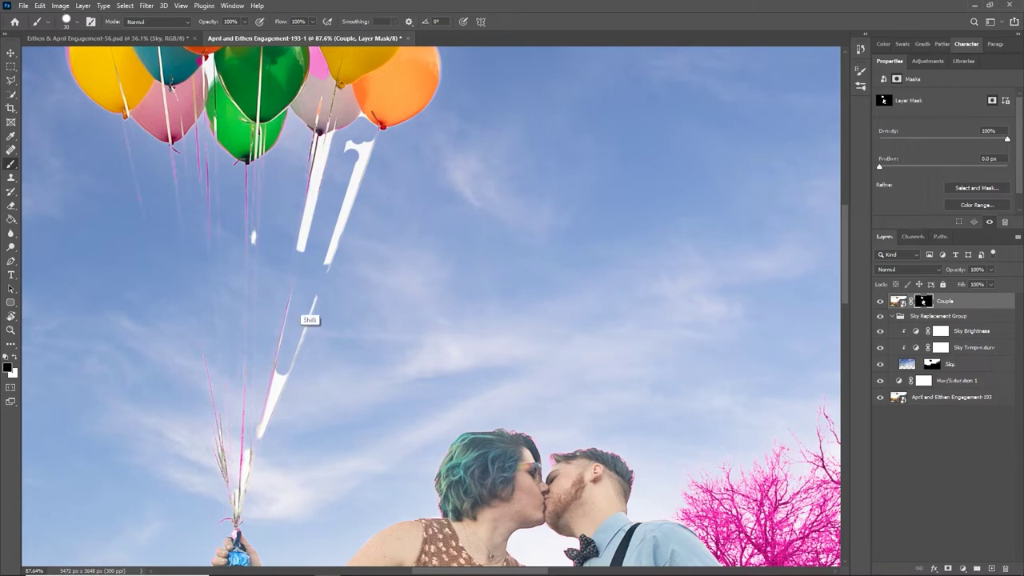
{"action": "left_click", "coordinate": [372, 143], "text": "shift"}
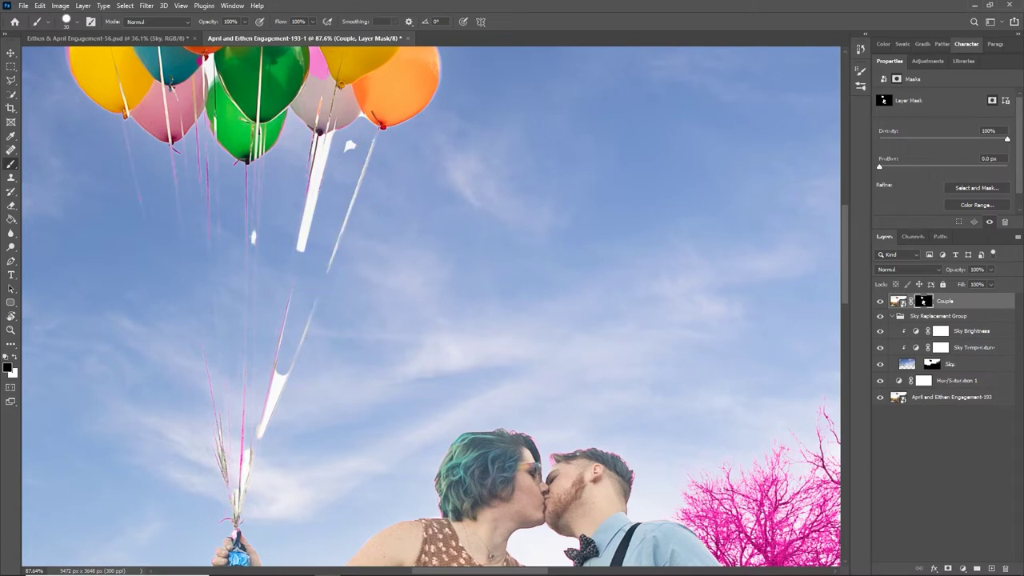
Paint black on the Couple mask over the white remnants among the balloon strings just above the woman's hand.
{"action": "key", "text": "space"}
{"action": "left_click_drag", "start_coordinate": [249, 460], "coordinate": [368, 322]}
{"action": "key", "text": "z"}
{"action": "key", "text": "b"}
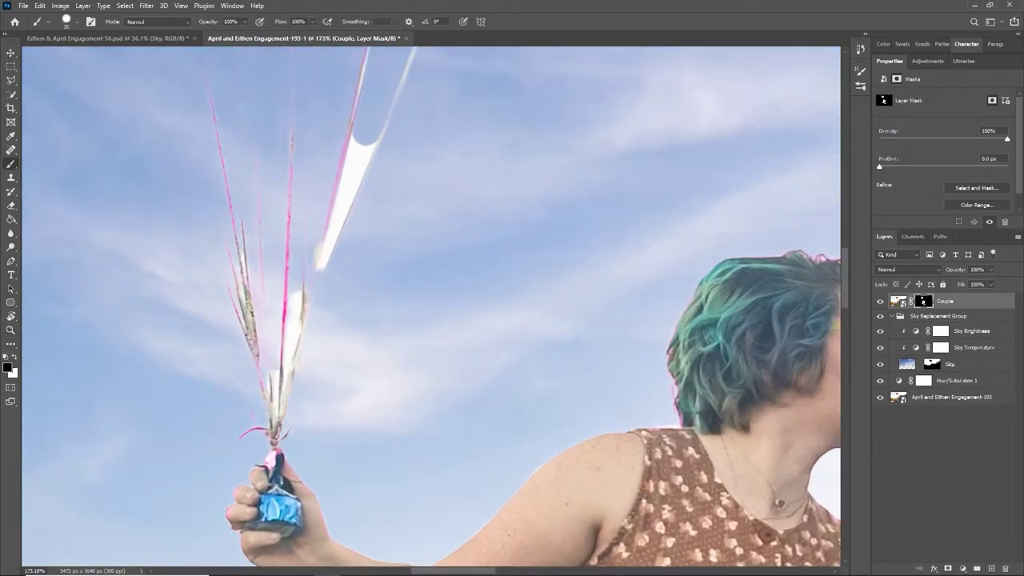
{"action": "key", "text": "bracketleft"}
{"action": "key", "text": "bracketleft"}
{"action": "key", "text": "bracketright"}
{"action": "key", "text": "bracketright"}
{"action": "left_click_drag", "start_coordinate": [276, 414], "coordinate": [354, 168]}
Mask out the remaining white slivers along the strings between the hand and the balloons.
{"action": "key", "text": "z"}
{"action": "left_click_drag", "start_coordinate": [331, 229], "coordinate": [256, 229]}
{"action": "left_click_drag", "start_coordinate": [256, 229], "coordinate": [225, 407]}
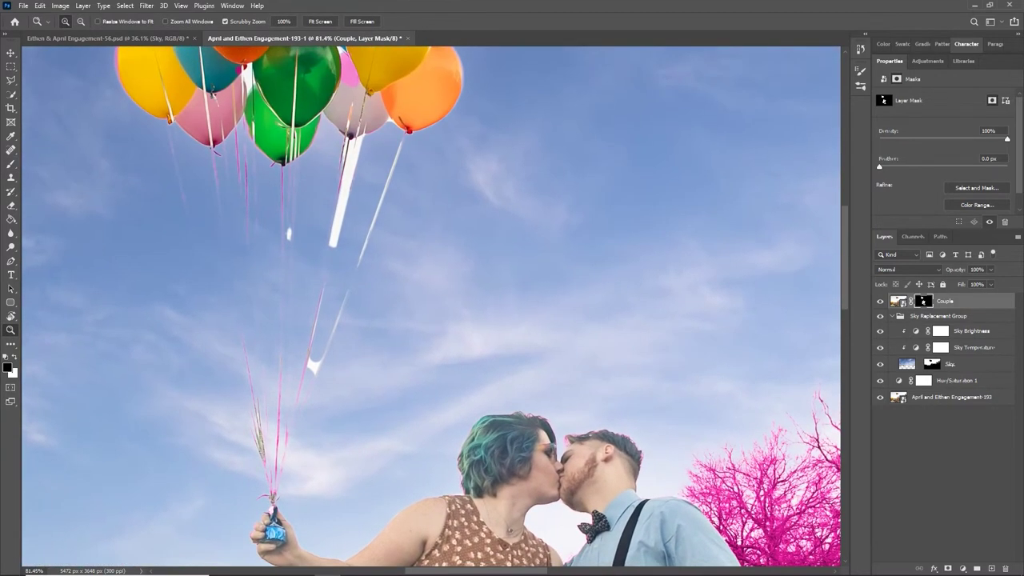
{"action": "key", "text": "b"}
{"action": "left_click_drag", "start_coordinate": [315, 367], "coordinate": [316, 315]}
{"action": "left_click_drag", "start_coordinate": [353, 156], "coordinate": [331, 244]}
{"action": "left_click_drag", "start_coordinate": [391, 173], "coordinate": [338, 320]}
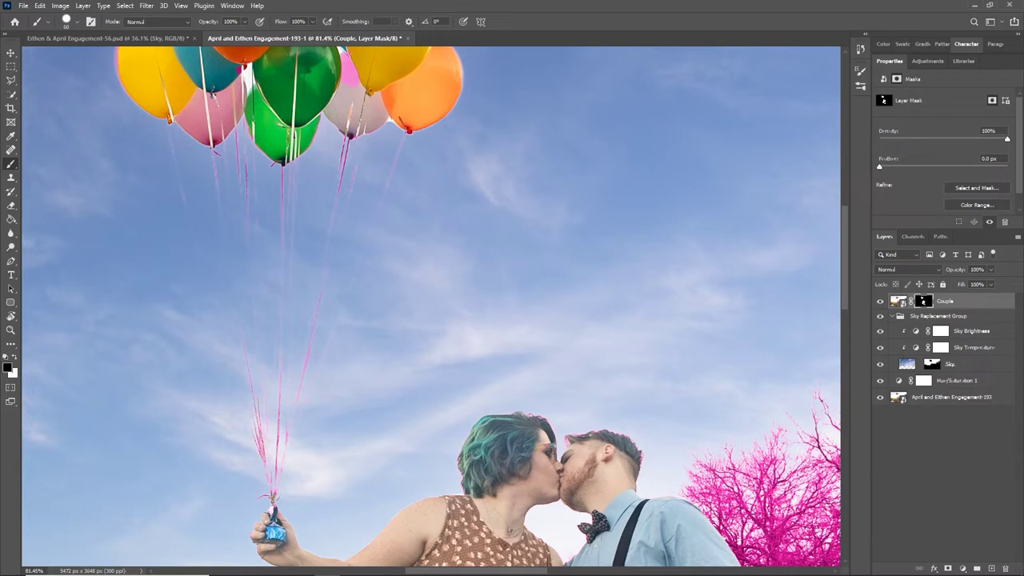
Paint black with a small brush on the Couple mask to clean the white gap between the orange and green balloons.
{"action": "left_click_drag", "start_coordinate": [248, 80], "coordinate": [356, 156]}
{"action": "key", "text": "z"}
{"action": "left_click_drag", "start_coordinate": [356, 156], "coordinate": [398, 272]}
{"action": "key", "text": "b"}
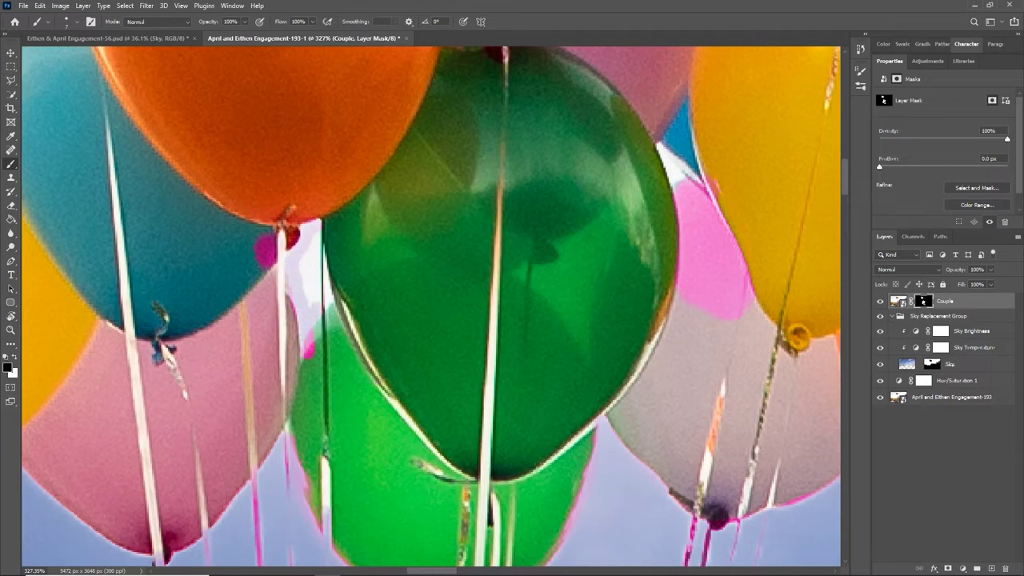
{"action": "left_click_drag", "start_coordinate": [315, 243], "coordinate": [309, 296]}
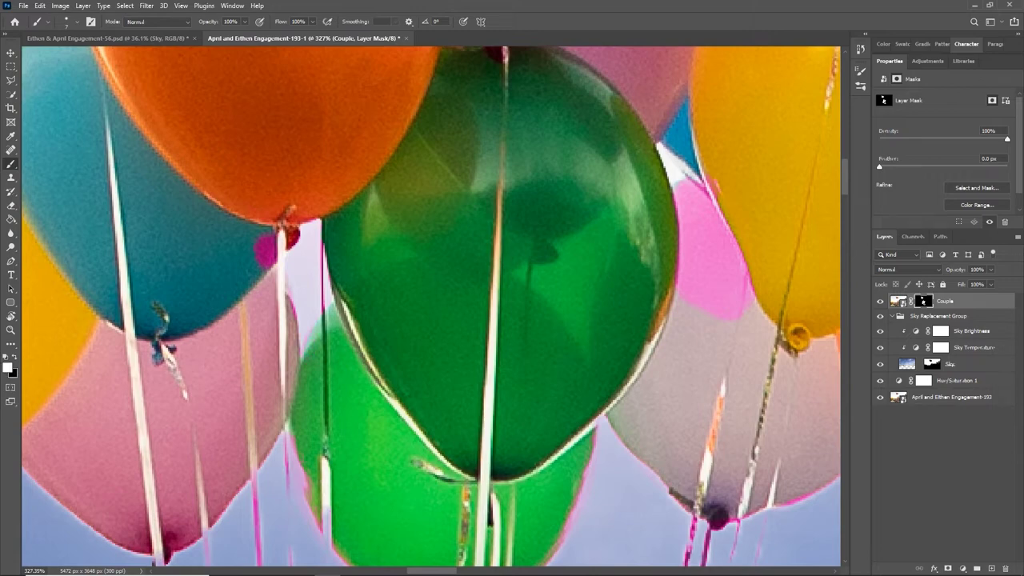
{"action": "left_click_drag", "start_coordinate": [607, 264], "coordinate": [337, 310]}
{"action": "key", "text": "x"}
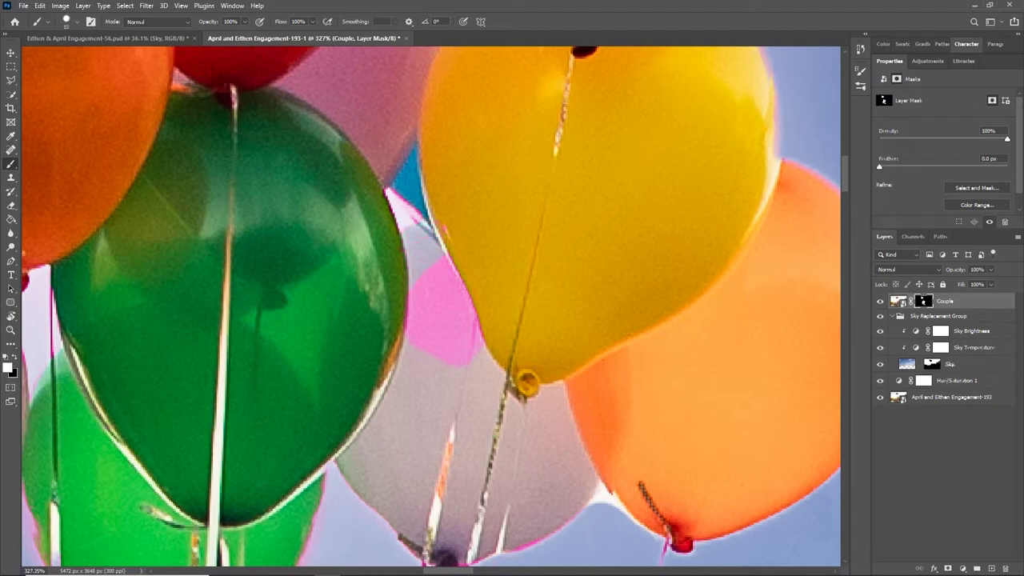
Restore the missing areas inside the purple and teal balloons by painting white on the mask with a larger brush.
{"action": "key", "text": "bracketright"}
{"action": "key", "text": "bracketright"}
{"action": "mouse_move", "coordinate": [415, 305]}
{"action": "left_mouse_down"}
{"action": "mouse_move", "coordinate": [432, 306]}
{"action": "mouse_move", "coordinate": [457, 349]}
{"action": "mouse_move", "coordinate": [537, 416]}
{"action": "left_mouse_up"}
{"action": "left_click_drag", "start_coordinate": [360, 336], "coordinate": [663, 320]}
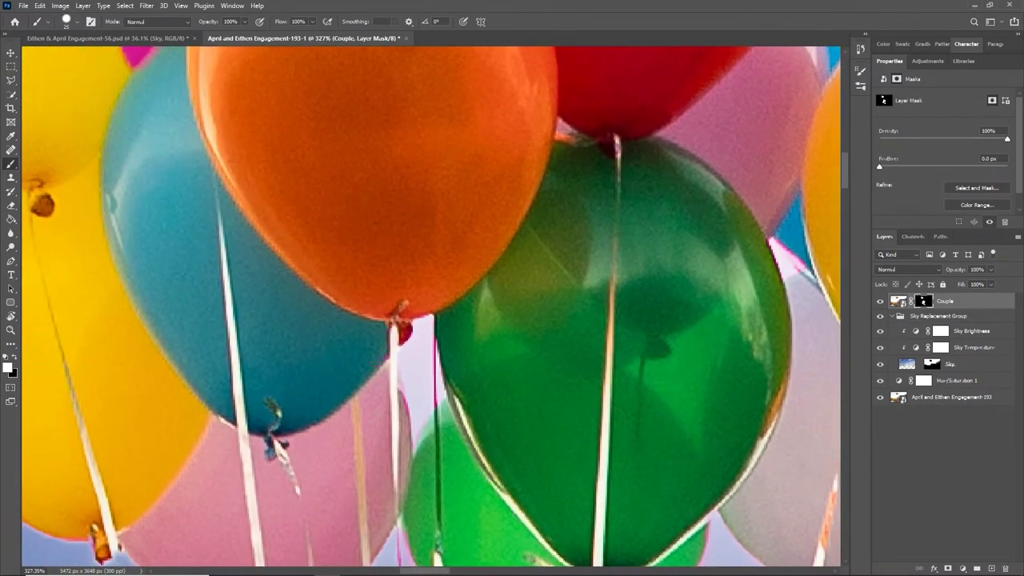
Raise the hardness of the 80 px brush and paint white to restore the lower yellow balloon's outer edge in the mask.
{"action": "left_click_drag", "start_coordinate": [400, 319], "coordinate": [675, 348]}
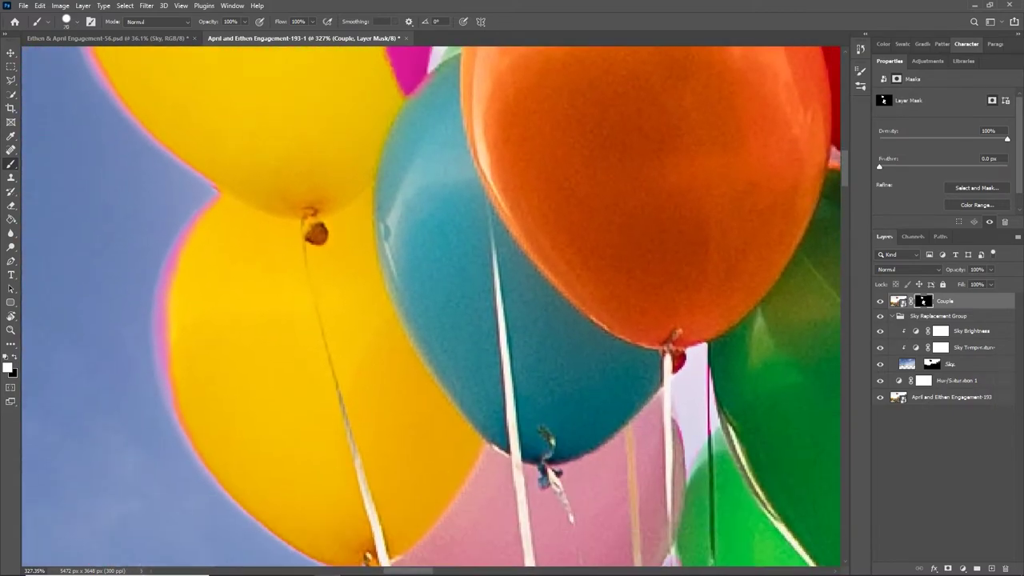
{"action": "right_click", "coordinate": [296, 229]}
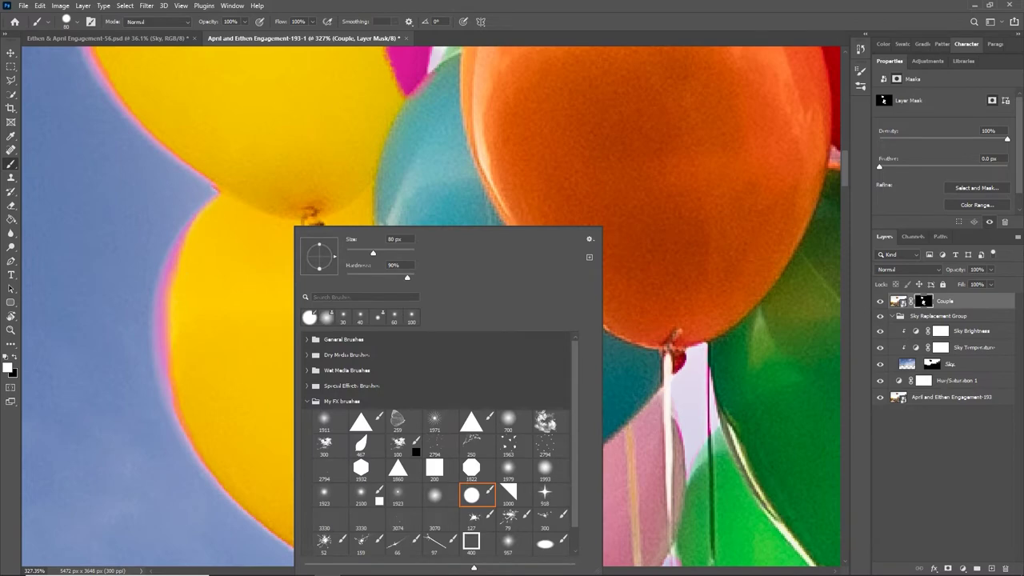
{"action": "left_click_drag", "start_coordinate": [407, 278], "coordinate": [409, 277]}
{"action": "left_click", "coordinate": [262, 271]}
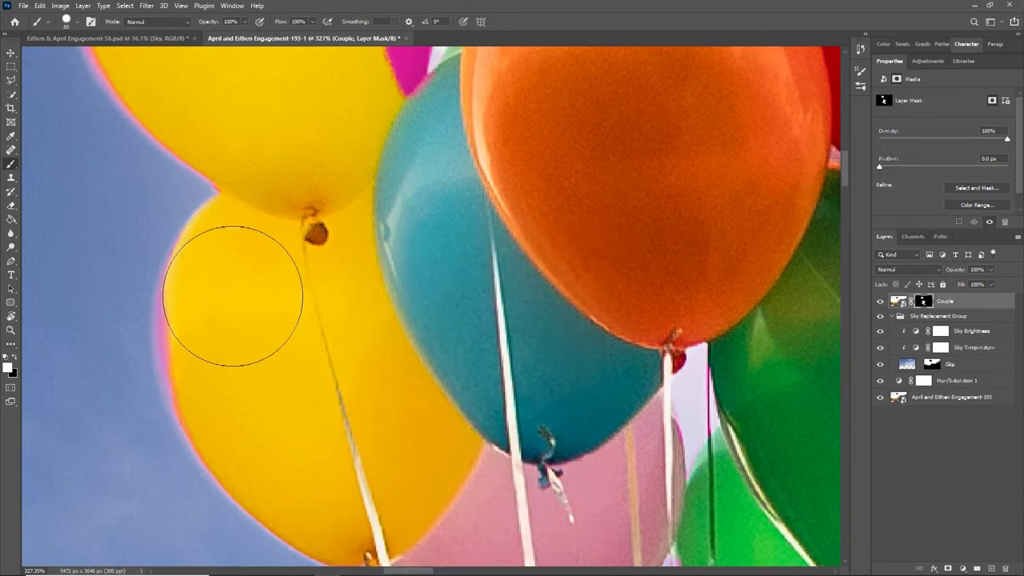
{"action": "mouse_move", "coordinate": [233, 295]}
{"action": "left_mouse_down"}
{"action": "mouse_move", "coordinate": [240, 376]}
{"action": "mouse_move", "coordinate": [265, 418]}
{"action": "mouse_move", "coordinate": [214, 327]}
{"action": "left_mouse_up"}
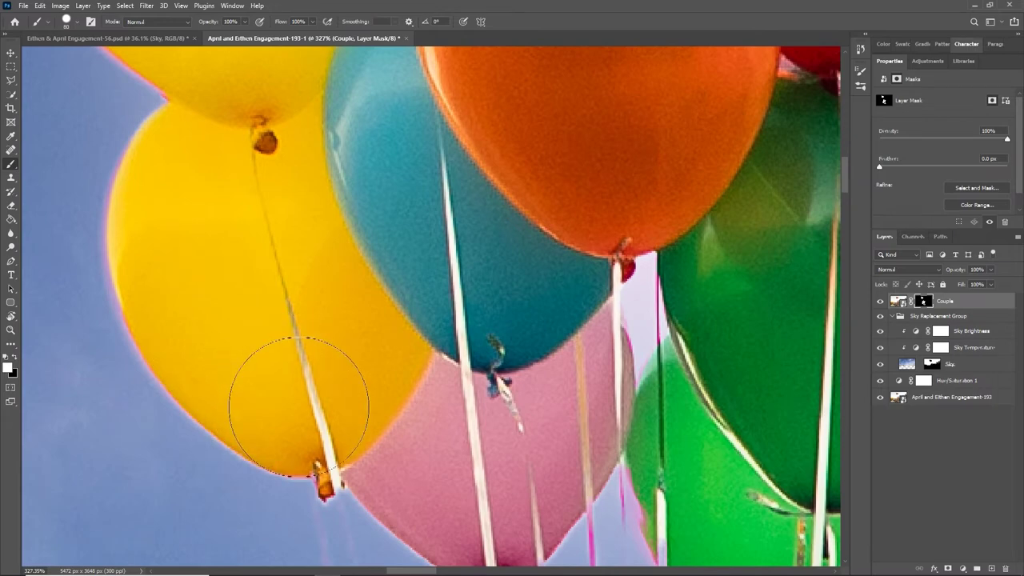
{"action": "left_click_drag", "start_coordinate": [301, 400], "coordinate": [360, 528]}
Paint black on the Couple mask to remove the white gap between the upper yellow, teal and orange balloons.
{"action": "mouse_move", "coordinate": [458, 186]}
{"action": "left_mouse_down"}
{"action": "mouse_move", "coordinate": [544, 311]}
{"action": "mouse_move", "coordinate": [503, 292]}
{"action": "mouse_move", "coordinate": [484, 309]}
{"action": "mouse_move", "coordinate": [530, 315]}
{"action": "mouse_move", "coordinate": [581, 343]}
{"action": "left_mouse_up"}
{"action": "key", "text": "x"}
{"action": "key", "text": "x"}
{"action": "mouse_move", "coordinate": [513, 304]}
{"action": "left_mouse_down"}
{"action": "mouse_move", "coordinate": [487, 339]}
{"action": "mouse_move", "coordinate": [504, 304]}
{"action": "mouse_move", "coordinate": [575, 258]}
{"action": "mouse_move", "coordinate": [578, 224]}
{"action": "left_mouse_up"}
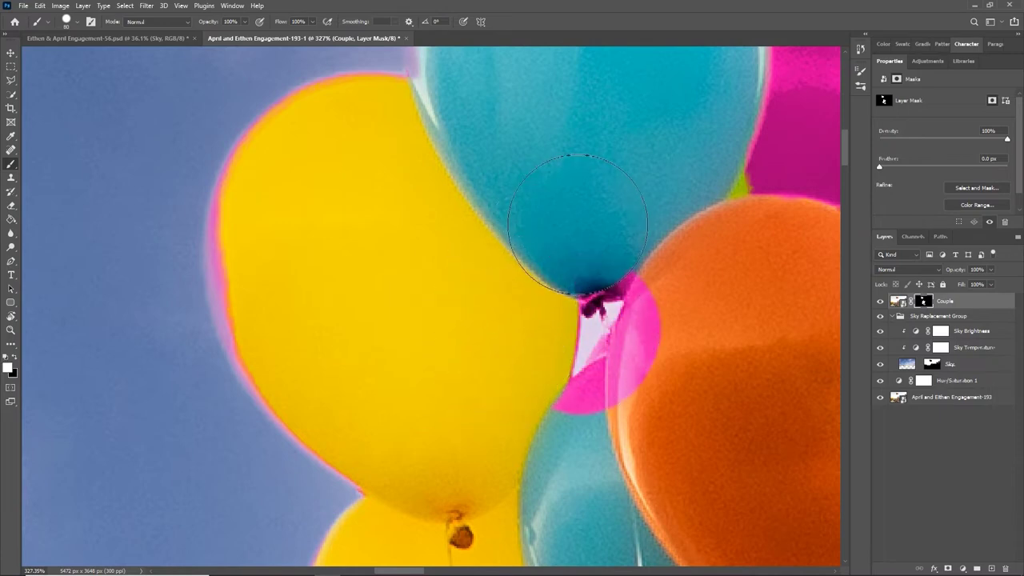
Restore the orange and lower teal balloons around that gap by painting white on the mask.
{"action": "left_click_drag", "start_coordinate": [697, 340], "coordinate": [693, 328]}
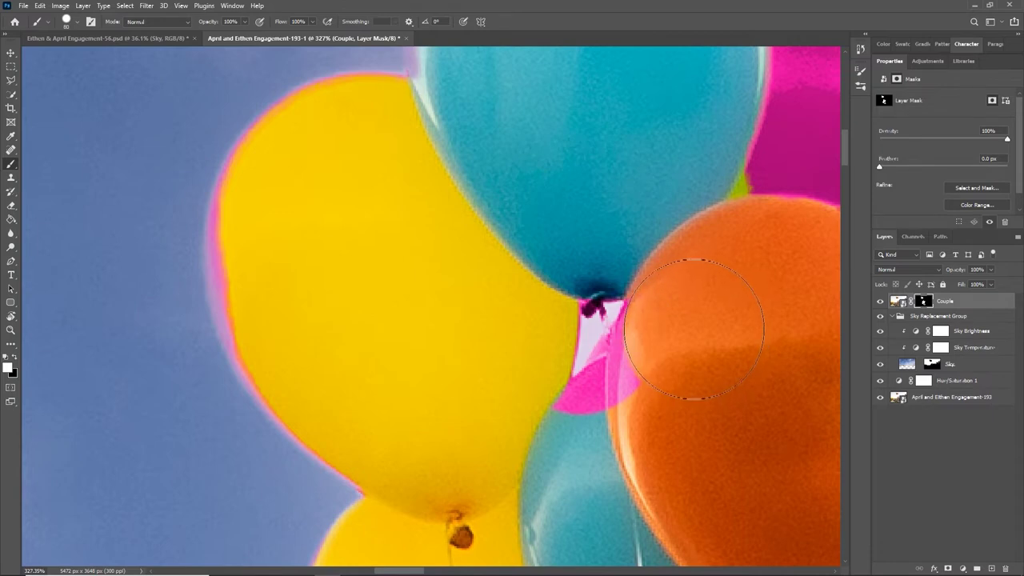
{"action": "key", "text": "x"}
{"action": "left_click", "coordinate": [665, 375]}
{"action": "key", "text": "x"}
{"action": "left_click", "coordinate": [680, 365]}
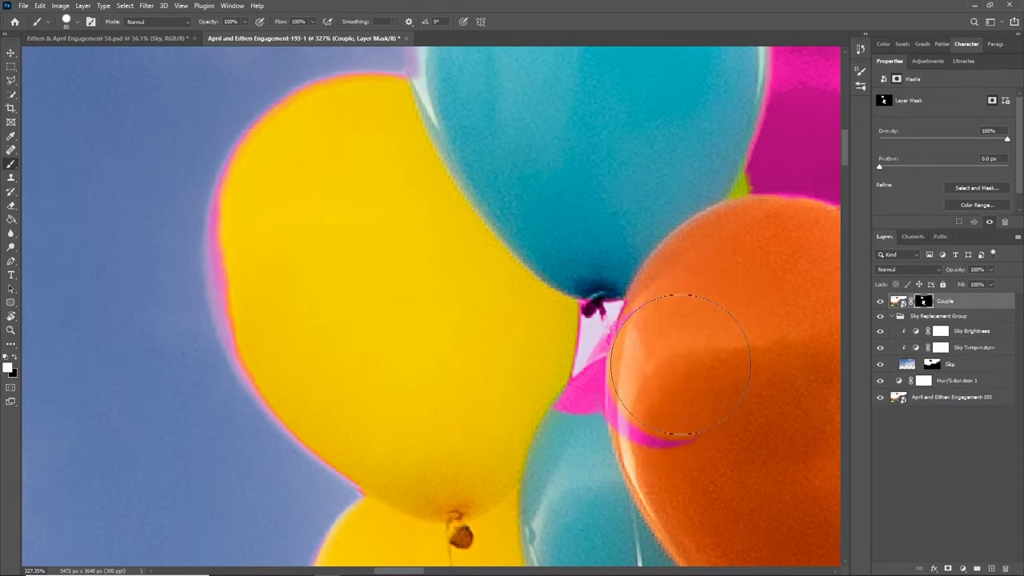
{"action": "mouse_move", "coordinate": [680, 365]}
{"action": "left_mouse_down"}
{"action": "mouse_move", "coordinate": [600, 383]}
{"action": "mouse_move", "coordinate": [563, 416]}
{"action": "left_mouse_up"}
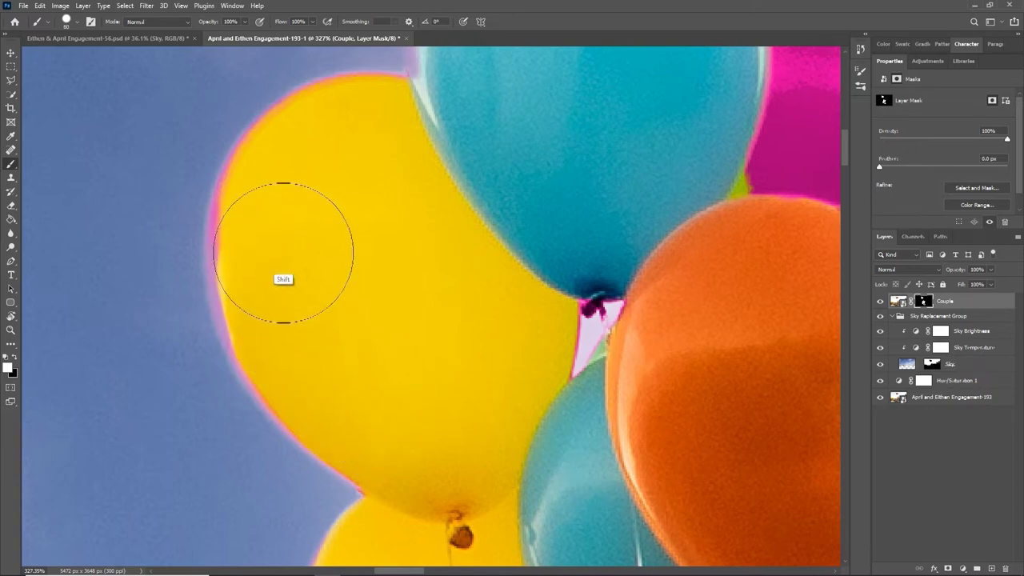
Paint white on the mask just inside the outer edges of the upper yellow, teal, red and magenta balloons.
{"action": "mouse_move", "coordinate": [299, 182]}
{"action": "left_mouse_down"}
{"action": "mouse_move", "coordinate": [112, 428]}
{"action": "mouse_move", "coordinate": [100, 475]}
{"action": "left_mouse_up"}
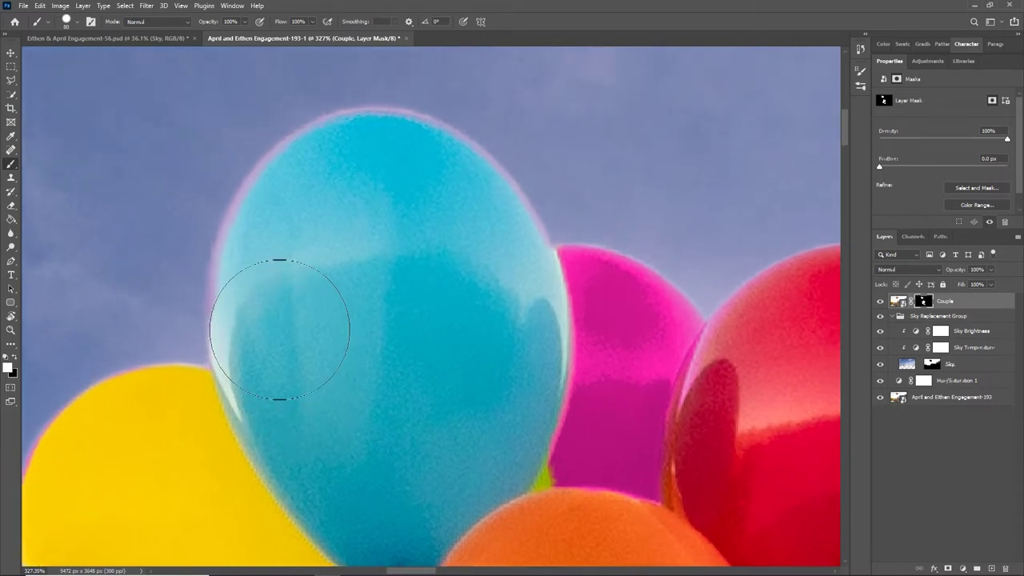
{"action": "mouse_move", "coordinate": [280, 329]}
{"action": "left_mouse_down"}
{"action": "mouse_move", "coordinate": [294, 236]}
{"action": "mouse_move", "coordinate": [320, 201]}
{"action": "mouse_move", "coordinate": [371, 176]}
{"action": "mouse_move", "coordinate": [416, 189]}
{"action": "mouse_move", "coordinate": [459, 224]}
{"action": "mouse_move", "coordinate": [485, 288]}
{"action": "mouse_move", "coordinate": [324, 242]}
{"action": "left_mouse_up"}
{"action": "left_click_drag", "start_coordinate": [411, 257], "coordinate": [270, 210]}
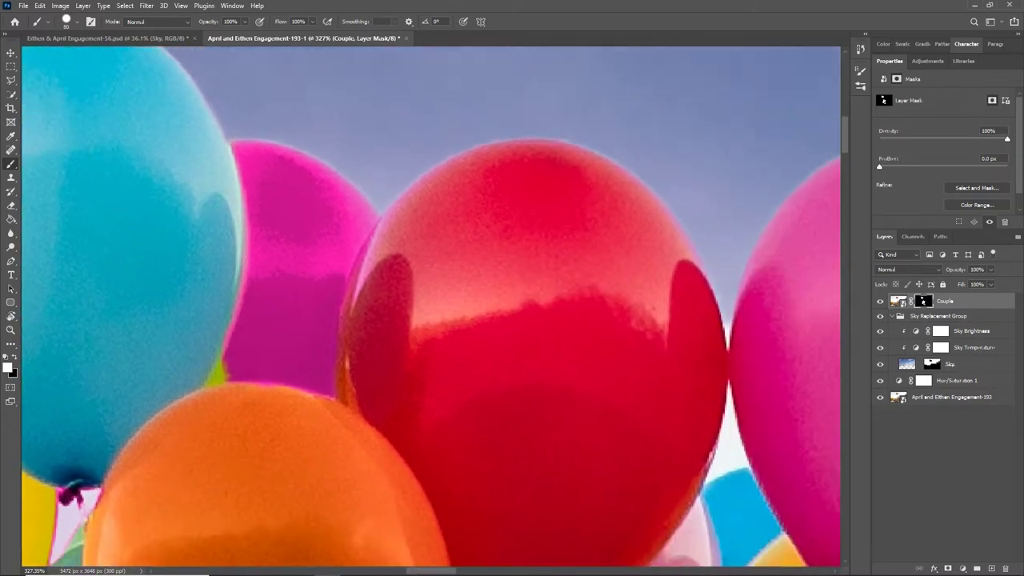
{"action": "mouse_move", "coordinate": [425, 289]}
{"action": "left_mouse_down"}
{"action": "mouse_move", "coordinate": [355, 275]}
{"action": "mouse_move", "coordinate": [315, 333]}
{"action": "mouse_move", "coordinate": [274, 356]}
{"action": "mouse_move", "coordinate": [210, 340]}
{"action": "mouse_move", "coordinate": [195, 232]}
{"action": "mouse_move", "coordinate": [164, 195]}
{"action": "mouse_move", "coordinate": [229, 217]}
{"action": "mouse_move", "coordinate": [240, 248]}
{"action": "mouse_move", "coordinate": [402, 188]}
{"action": "mouse_move", "coordinate": [77, 168]}
{"action": "left_mouse_up"}
{"action": "left_click_drag", "start_coordinate": [640, 288], "coordinate": [596, 131]}
Mask out the white gap between the red and magenta balloons and restore the balloon areas around it in white.
{"action": "key", "text": "x"}
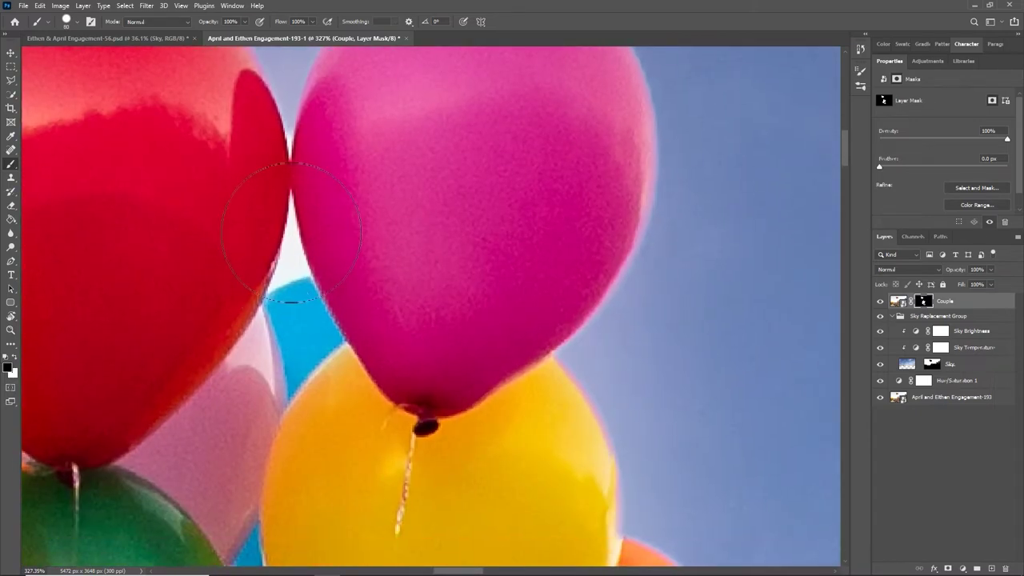
{"action": "mouse_move", "coordinate": [292, 231]}
{"action": "left_mouse_down"}
{"action": "mouse_move", "coordinate": [292, 204]}
{"action": "mouse_move", "coordinate": [283, 268]}
{"action": "left_mouse_up"}
{"action": "key", "text": "x"}
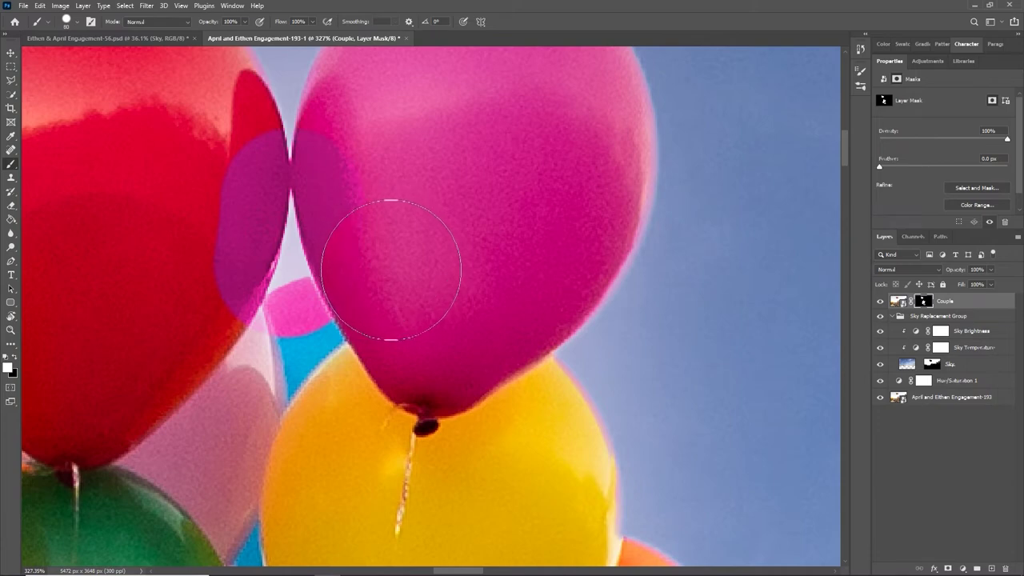
{"action": "left_click_drag", "start_coordinate": [390, 269], "coordinate": [366, 146]}
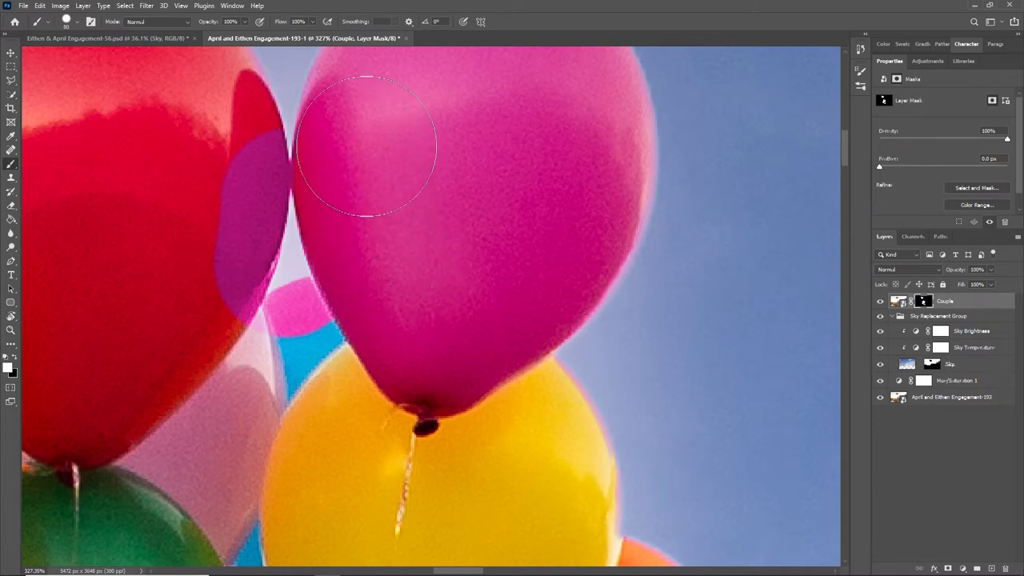
{"action": "mouse_move", "coordinate": [219, 172]}
{"action": "left_mouse_down"}
{"action": "mouse_move", "coordinate": [210, 146]}
{"action": "mouse_move", "coordinate": [215, 189]}
{"action": "mouse_move", "coordinate": [189, 274]}
{"action": "left_mouse_up"}
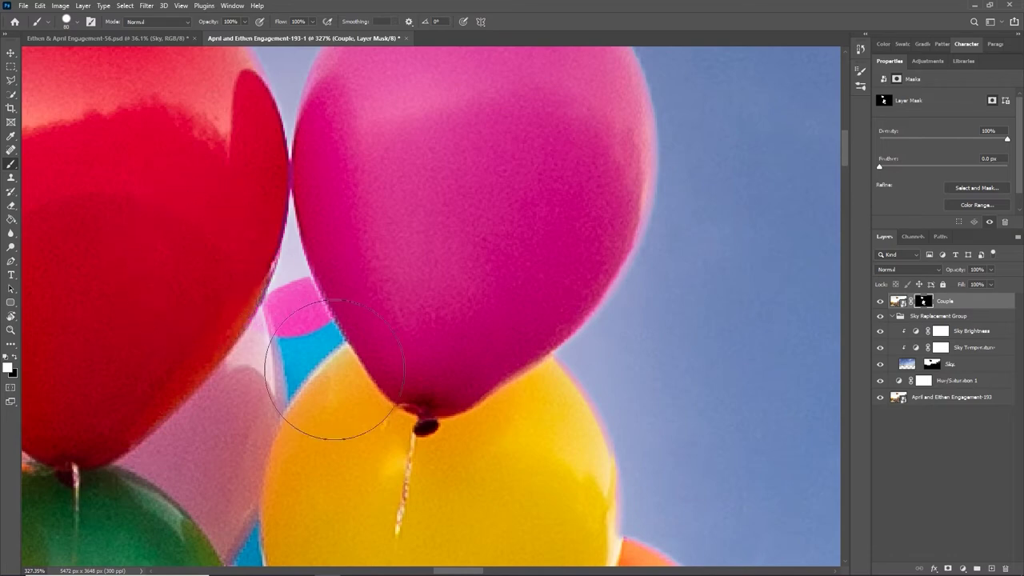
{"action": "mouse_move", "coordinate": [334, 370]}
{"action": "left_mouse_down"}
{"action": "mouse_move", "coordinate": [315, 359]}
{"action": "mouse_move", "coordinate": [271, 152]}
{"action": "mouse_move", "coordinate": [303, 176]}
{"action": "left_mouse_up"}
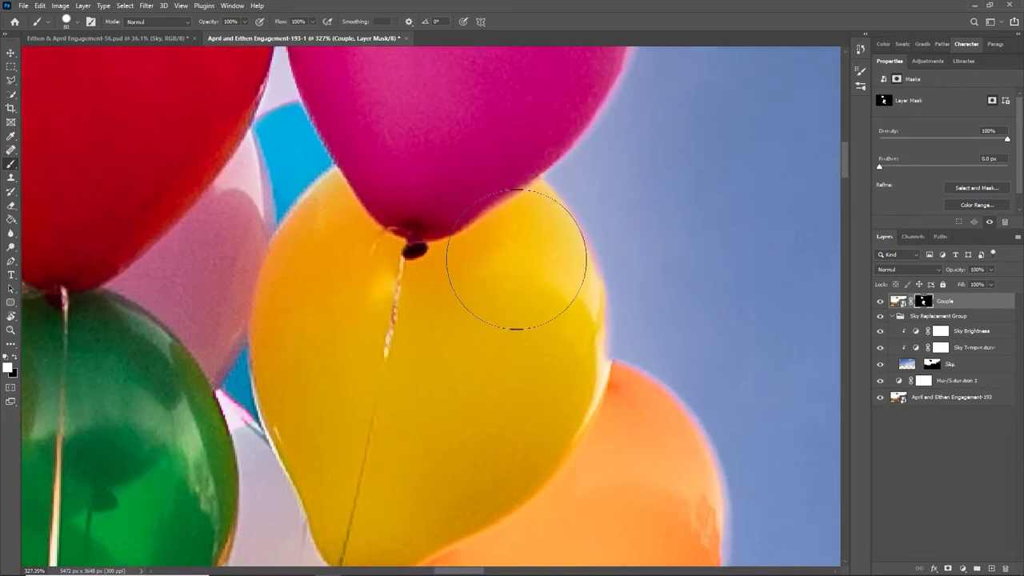
Mask out the white gap between the pale gray balloon and the light orange balloon in black.
{"action": "mouse_move", "coordinate": [552, 357]}
{"action": "left_mouse_down"}
{"action": "mouse_move", "coordinate": [414, 207]}
{"action": "mouse_move", "coordinate": [441, 242]}
{"action": "left_mouse_up"}
{"action": "left_click_drag", "start_coordinate": [464, 293], "coordinate": [466, 112]}
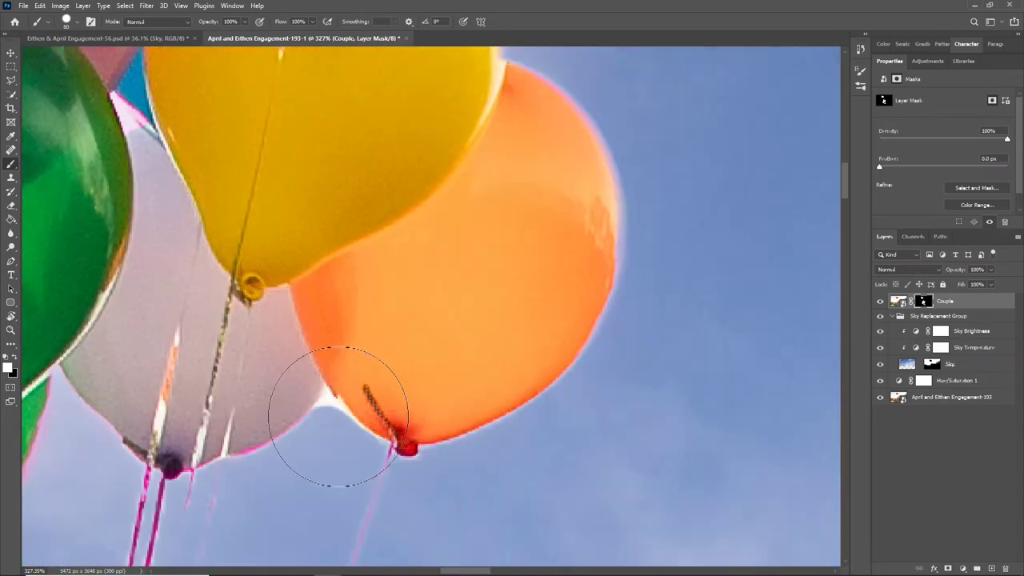
{"action": "key", "text": "z"}
{"action": "left_click_drag", "start_coordinate": [327, 412], "coordinate": [408, 412]}
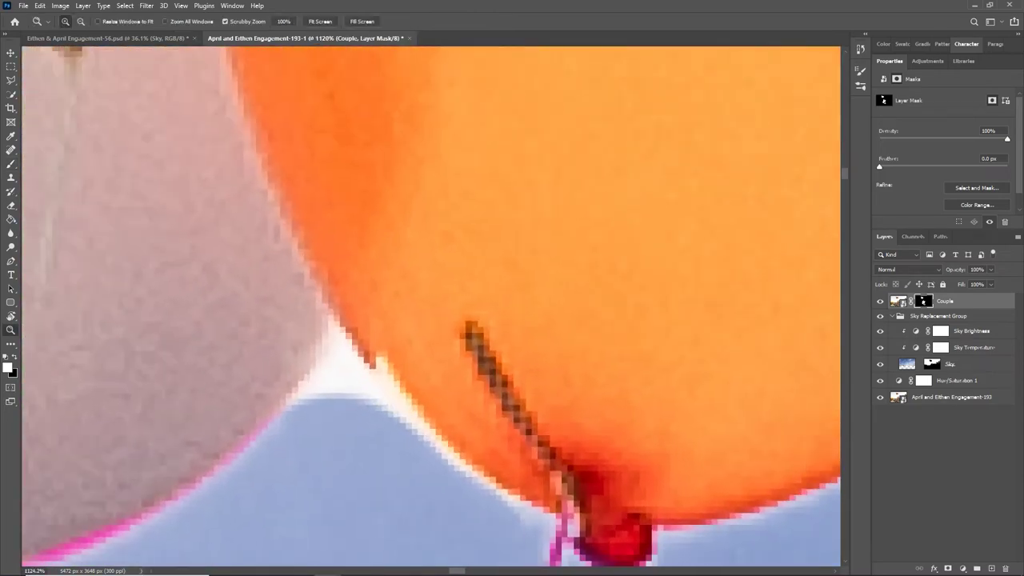
{"action": "left_click_drag", "start_coordinate": [357, 369], "coordinate": [304, 369]}
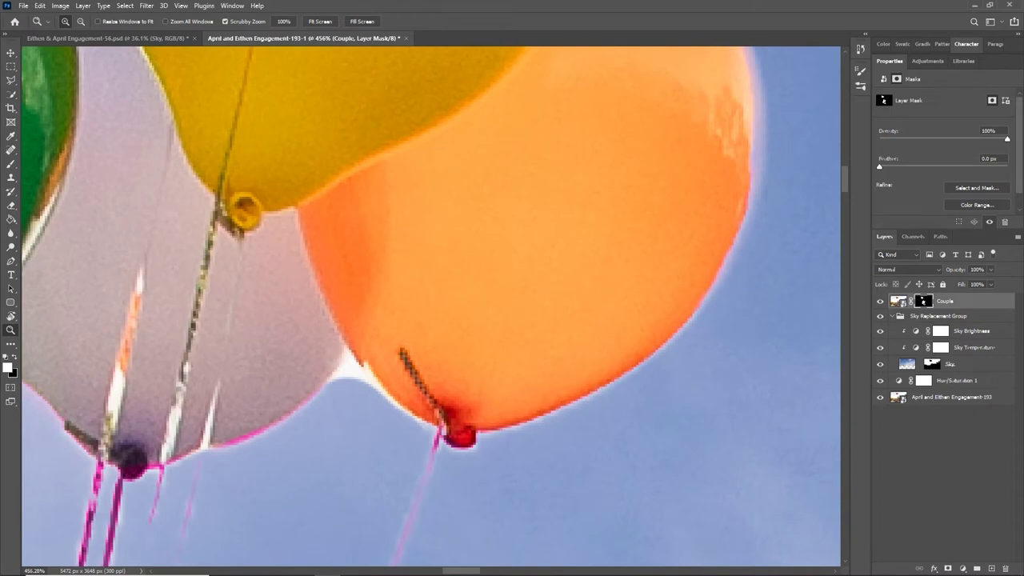
{"action": "key", "text": "b"}
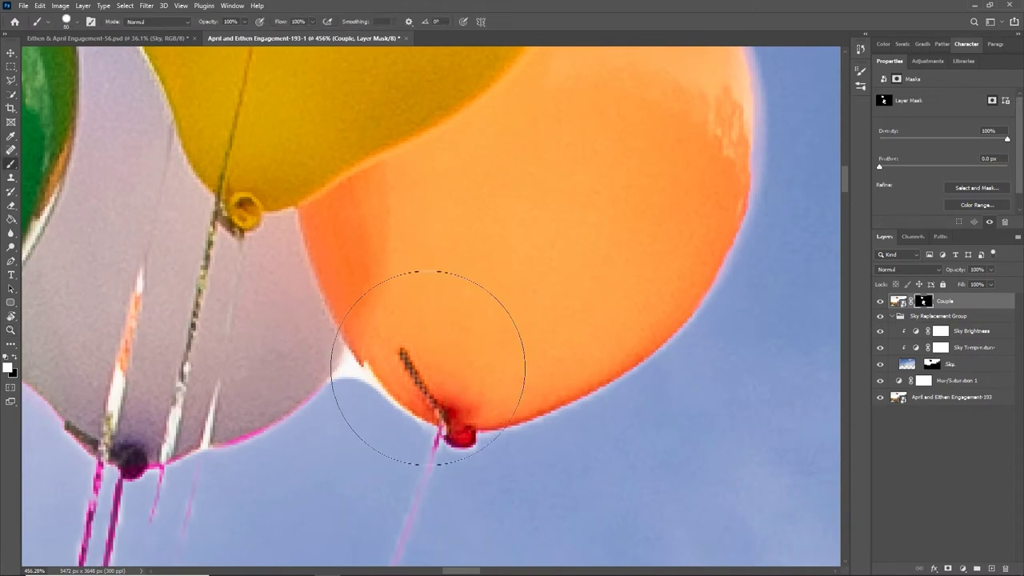
{"action": "key", "text": "x"}
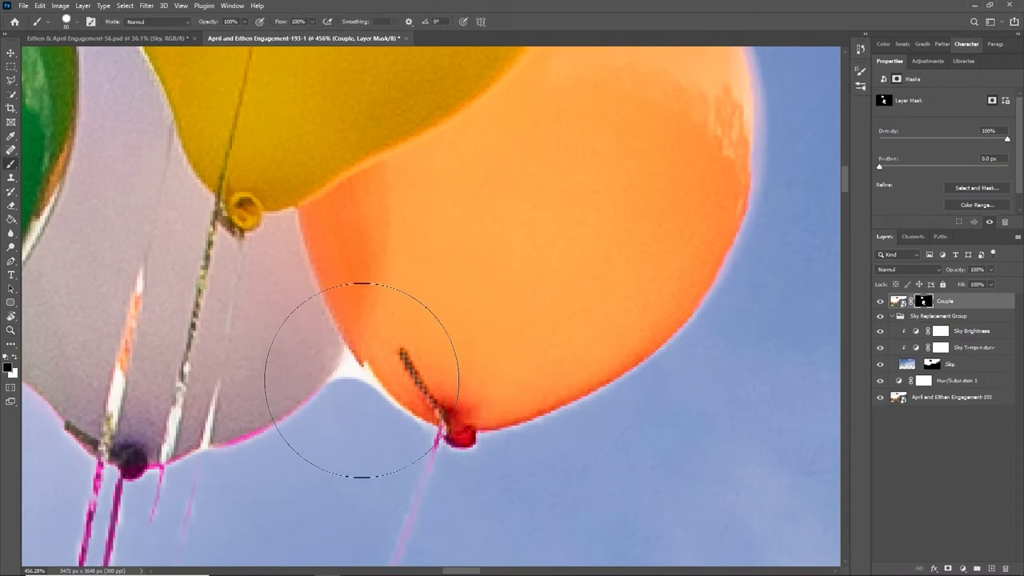
{"action": "left_click", "coordinate": [360, 376]}
Paint white on the mask to restore the light orange and pale gray balloons on both sides of the gap.
{"action": "key", "text": "x"}
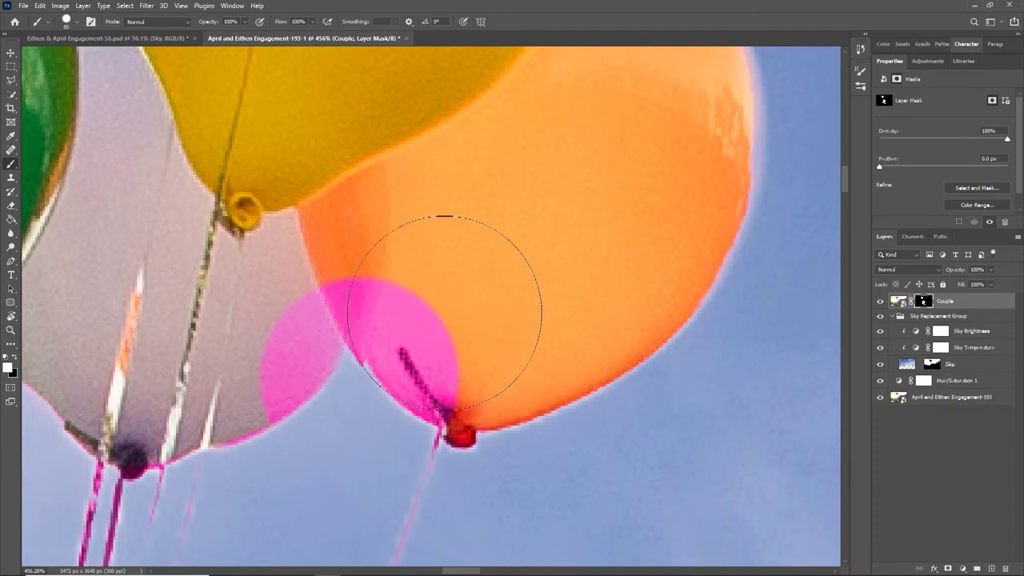
{"action": "left_click", "coordinate": [464, 327]}
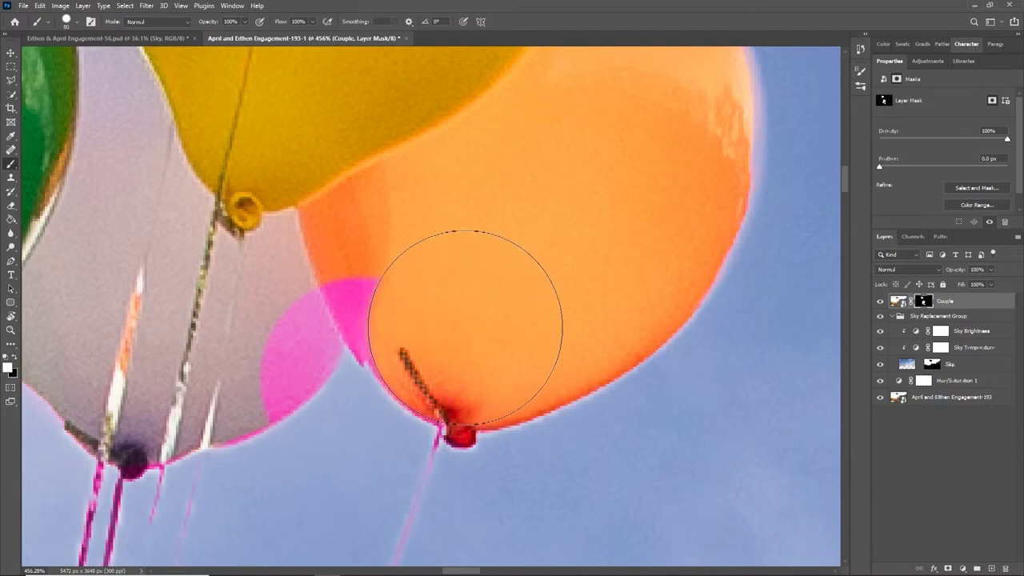
{"action": "mouse_move", "coordinate": [464, 327]}
{"action": "left_mouse_down"}
{"action": "mouse_move", "coordinate": [443, 282]}
{"action": "mouse_move", "coordinate": [389, 247]}
{"action": "left_mouse_up"}
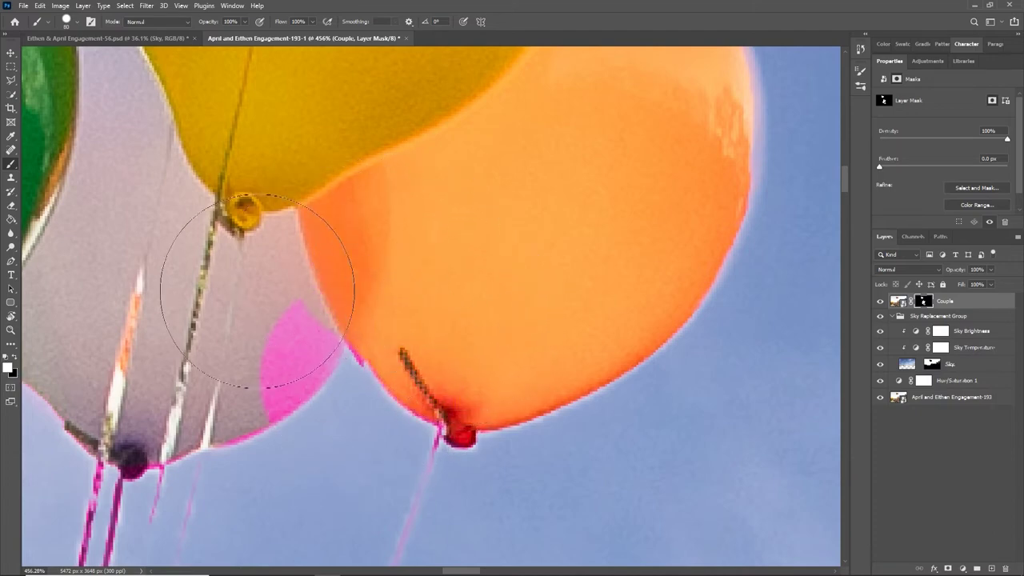
{"action": "mouse_move", "coordinate": [257, 290]}
{"action": "left_mouse_down"}
{"action": "mouse_move", "coordinate": [248, 275]}
{"action": "mouse_move", "coordinate": [240, 320]}
{"action": "mouse_move", "coordinate": [224, 336]}
{"action": "mouse_move", "coordinate": [596, 248]}
{"action": "left_mouse_up"}
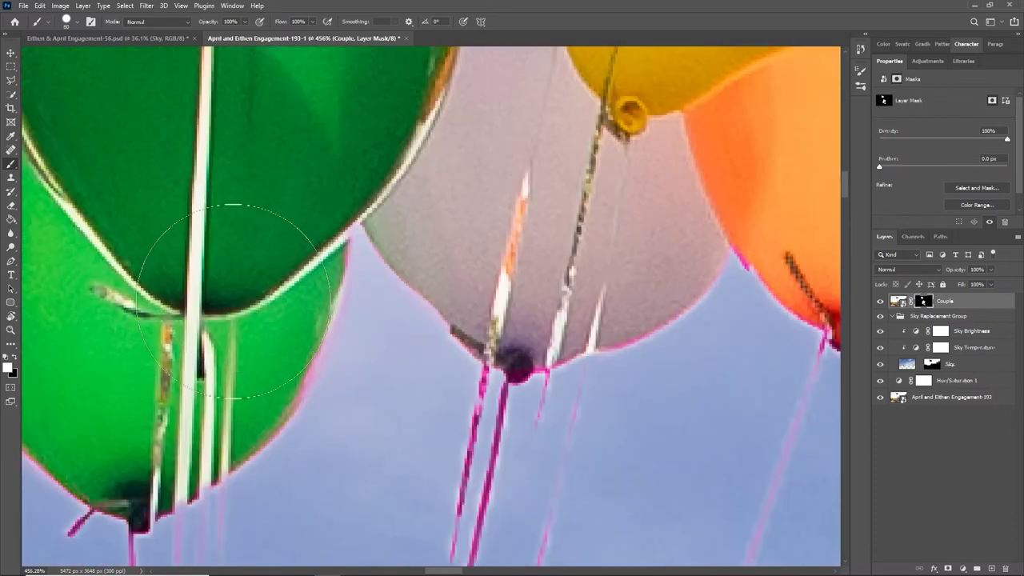
Check the lower balloons and strings for leftover edges, and view the Couple mask on its own to inspect the balloon shapes.
{"action": "scroll", "coordinate": [183, 345], "scroll_direction": "down", "scroll_amount": 2}
{"action": "scroll", "coordinate": [183, 345], "scroll_direction": "left", "scroll_amount": 2}
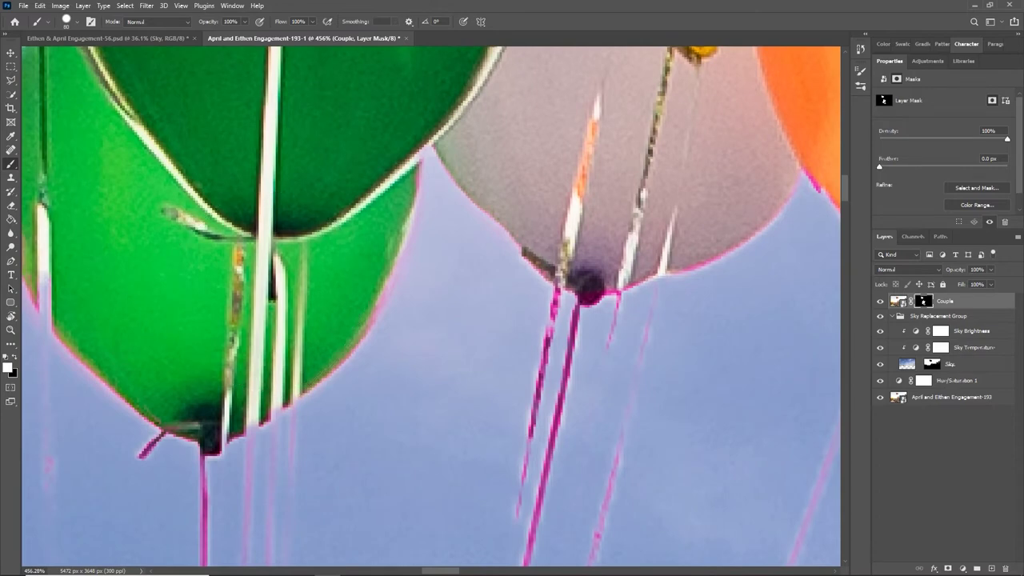
{"action": "scroll", "coordinate": [268, 252], "scroll_direction": "left", "scroll_amount": 4}
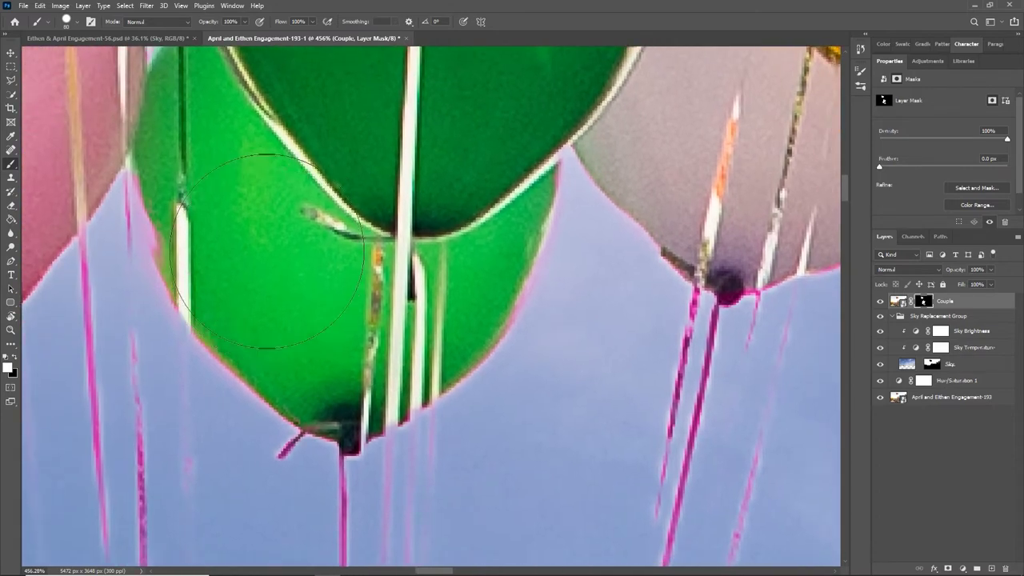
{"action": "scroll", "coordinate": [268, 252], "scroll_direction": "left", "scroll_amount": 2}
{"action": "scroll", "coordinate": [268, 252], "scroll_direction": "up", "scroll_amount": 1}
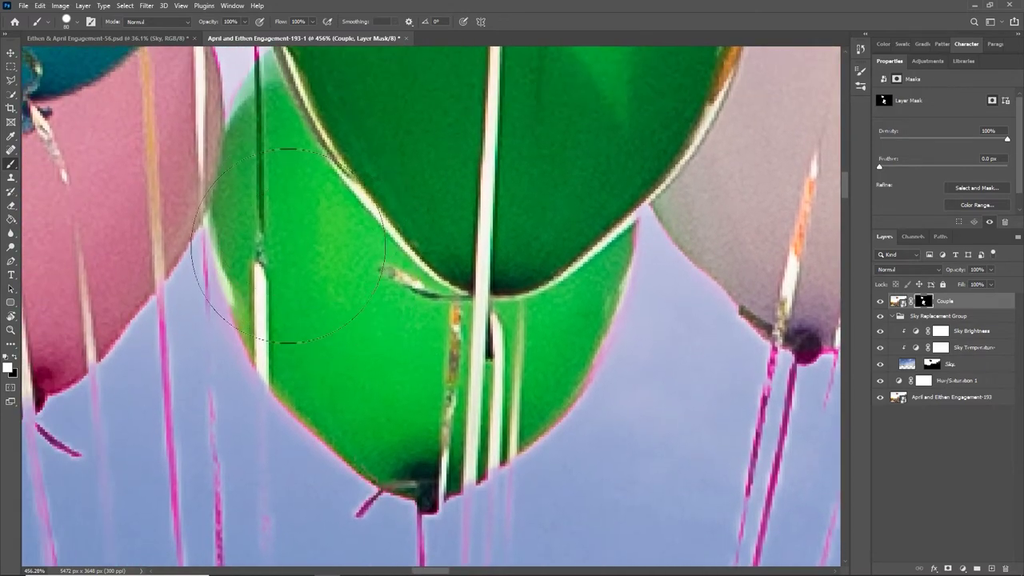
{"action": "key", "text": "z"}
{"action": "scroll", "coordinate": [288, 246], "scroll_direction": "down", "scroll_amount": 10}
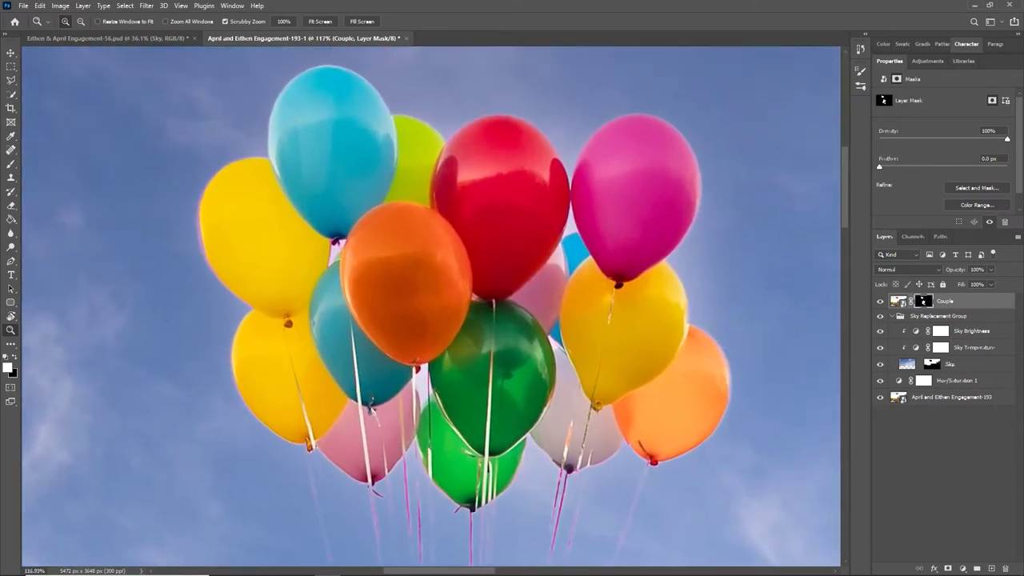
{"action": "left_click", "coordinate": [923, 300], "text": "alt"}
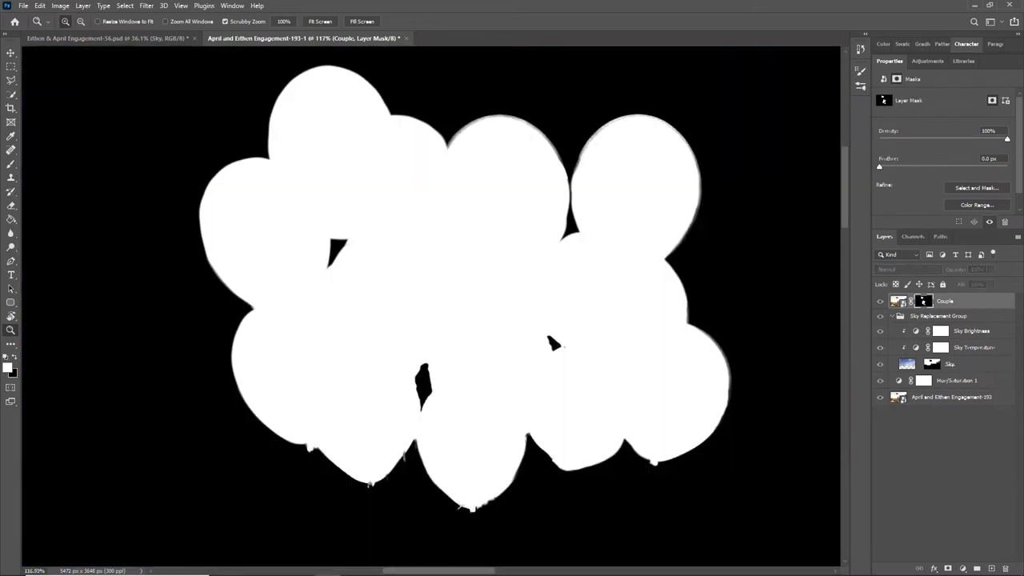
{"action": "scroll", "coordinate": [607, 175], "scroll_direction": "up", "scroll_amount": 2}
Target the Couple layer mask and shrink the white 100% hardness brush to a few pixels for the balloon strings.
{"action": "key", "text": "b"}
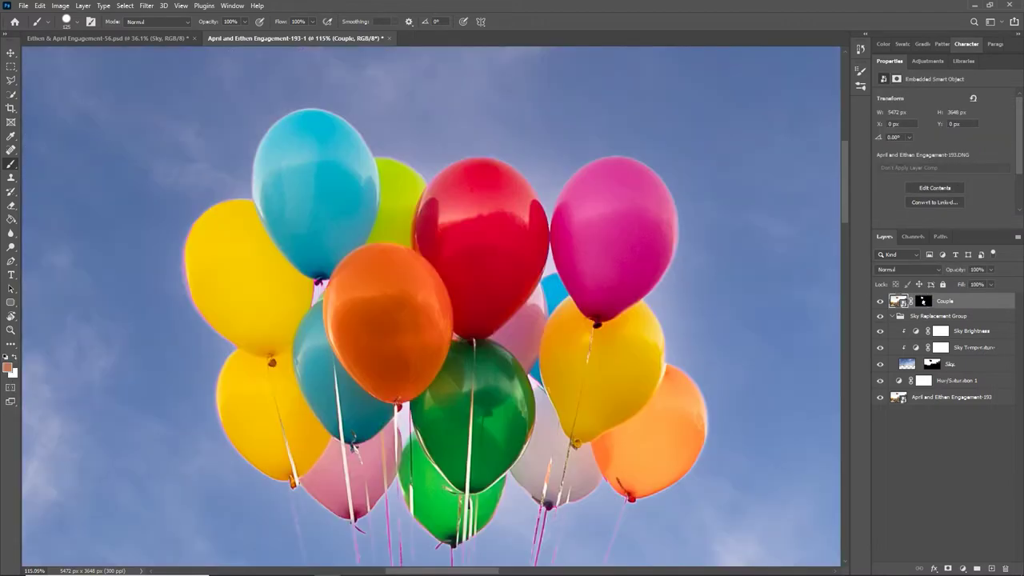
{"action": "key", "text": "z"}
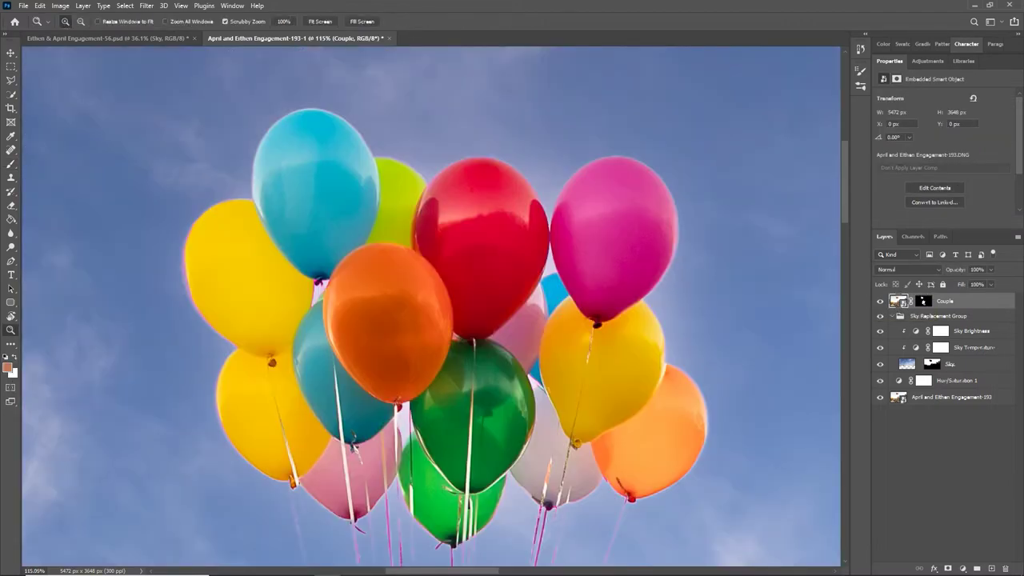
{"action": "left_click_drag", "start_coordinate": [480, 336], "coordinate": [424, 336]}
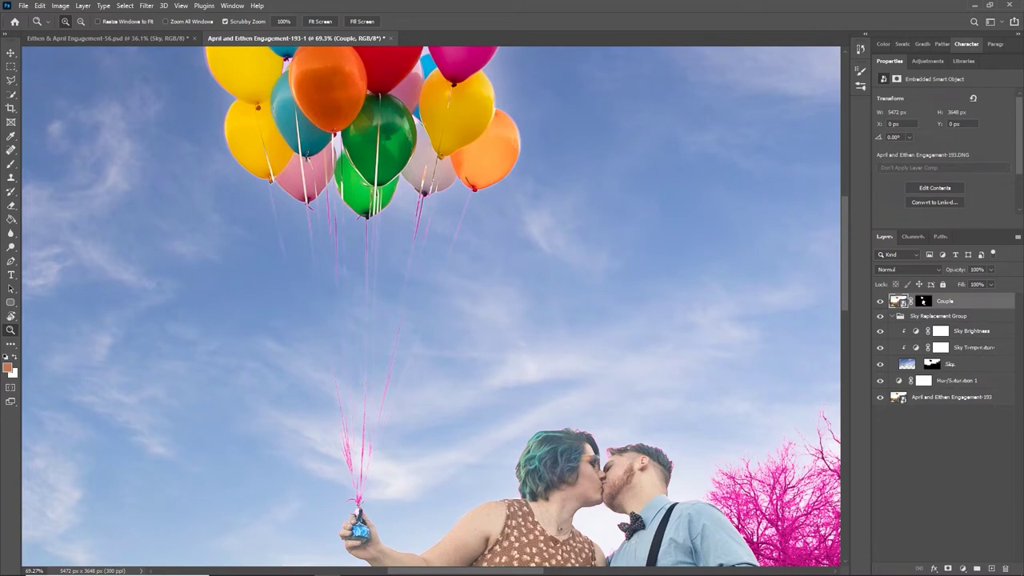
{"action": "scroll", "coordinate": [375, 430], "scroll_direction": "up", "scroll_amount": 1}
{"action": "key", "text": "b"}
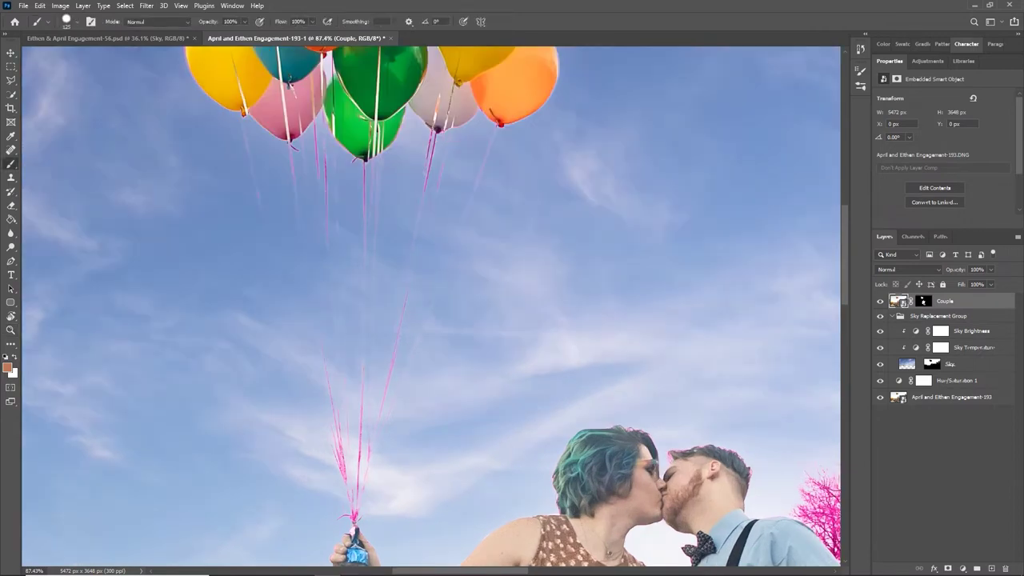
{"action": "left_click", "coordinate": [924, 302]}
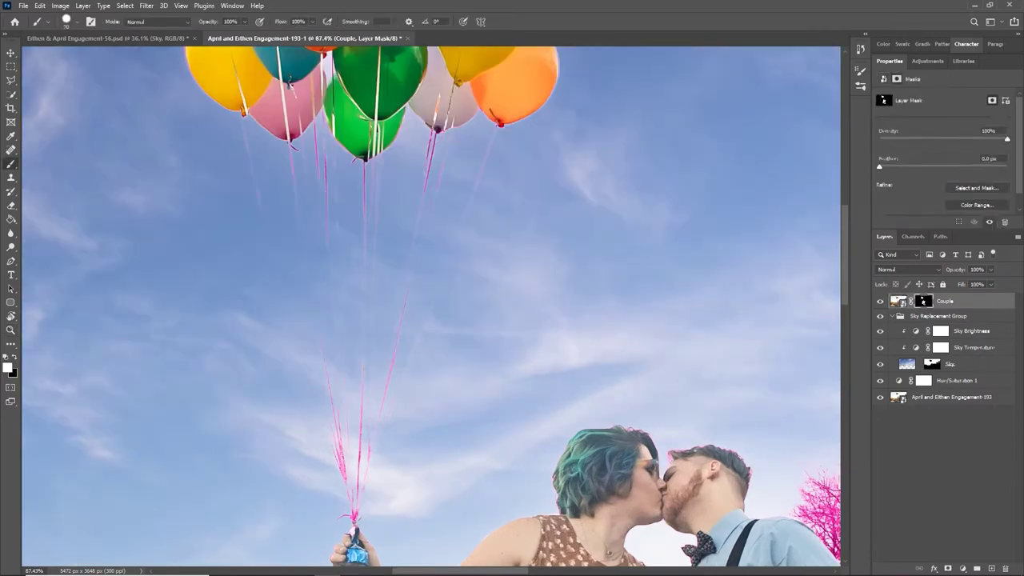
{"action": "key", "text": "["}
{"action": "right_click", "coordinate": [434, 155]}
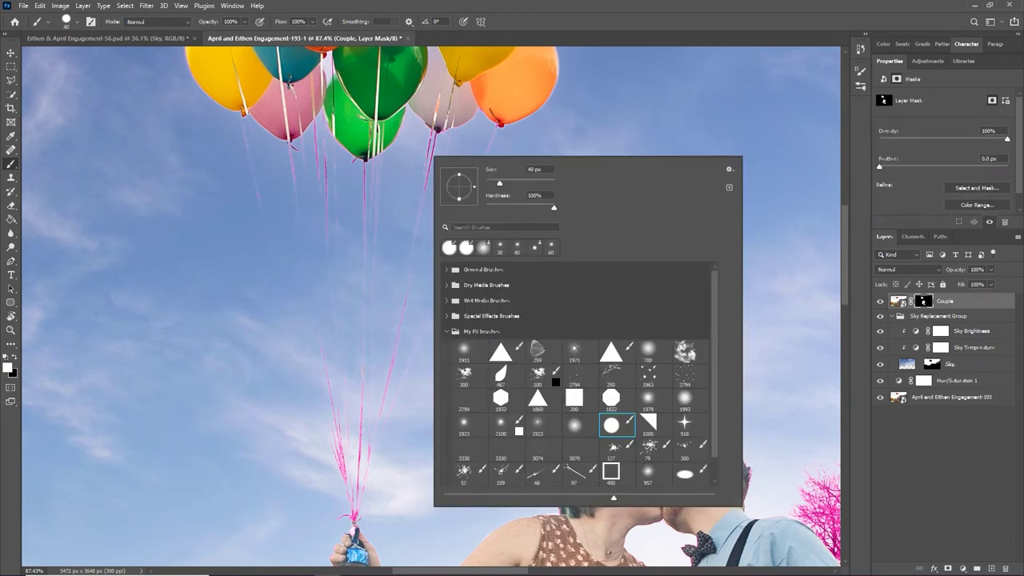
{"action": "key", "text": "Return"}
{"action": "key", "text": "["}
{"action": "key", "text": "["}
{"action": "key", "text": "["}
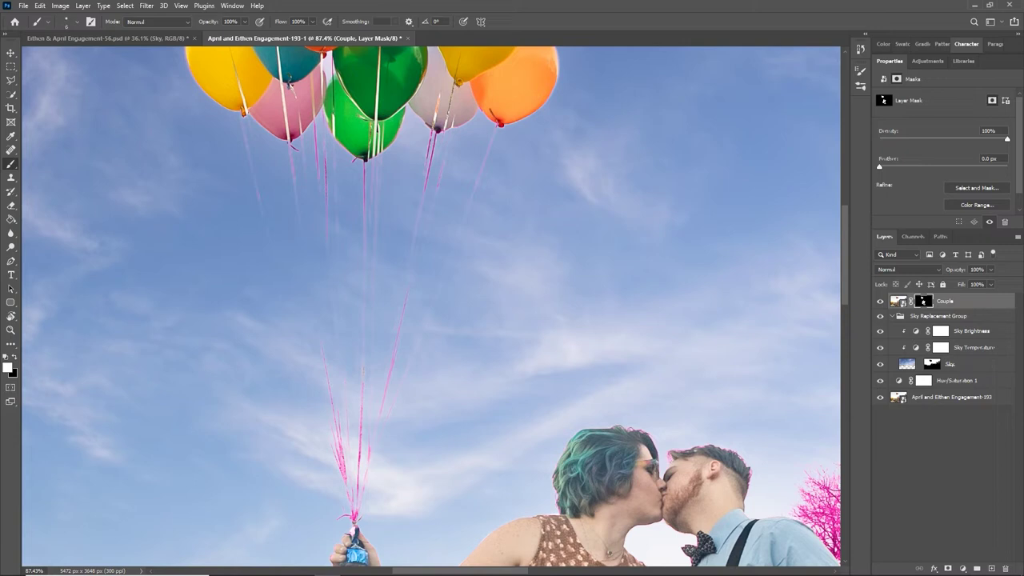
Reveal the strings below the pale gray and light orange balloons with thin straight white strokes on the Couple mask.
{"action": "left_click", "coordinate": [373, 445], "text": "shift"}
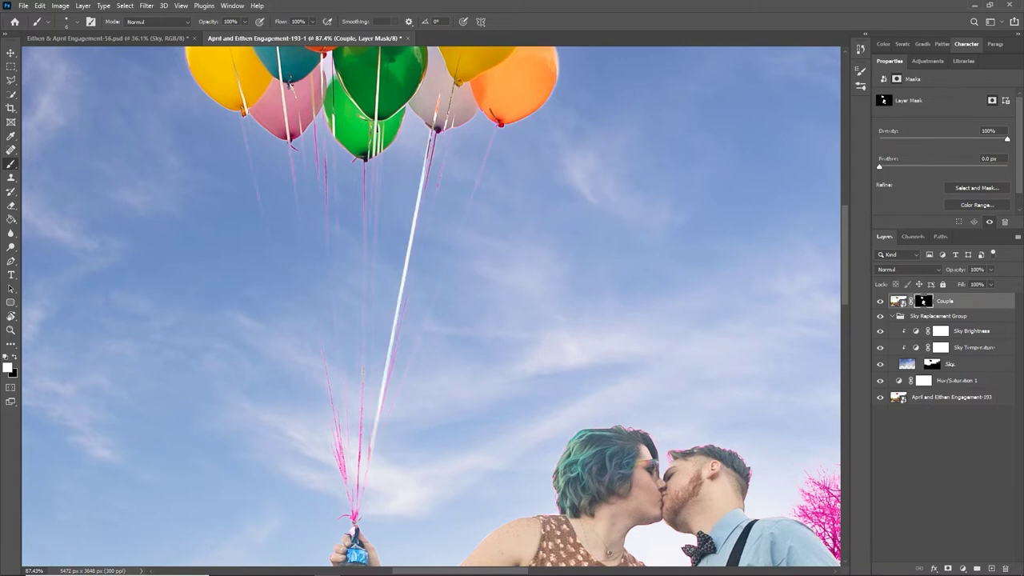
{"action": "key", "text": "ctrl+z"}
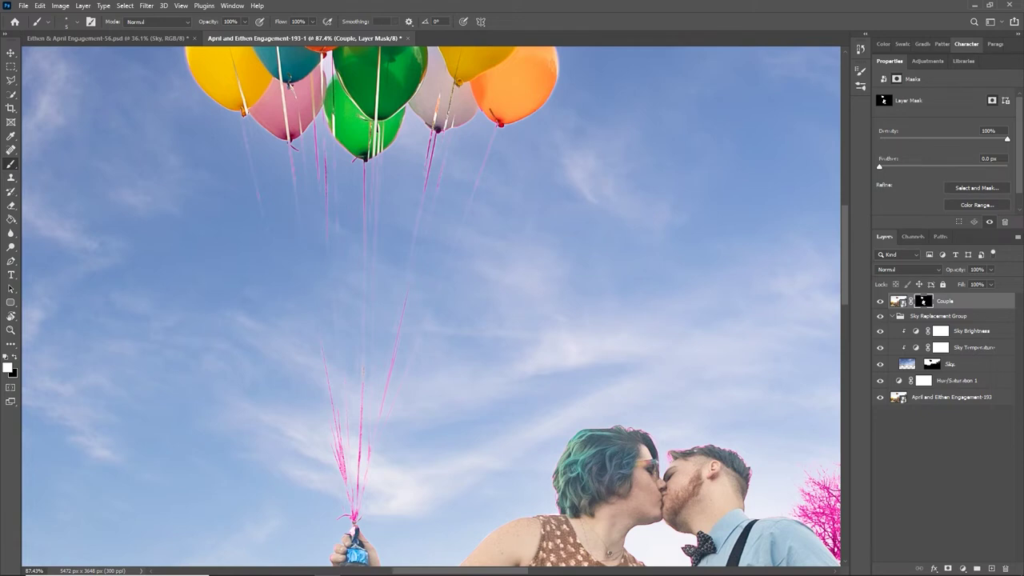
{"action": "left_click", "coordinate": [385, 404], "text": "shift"}
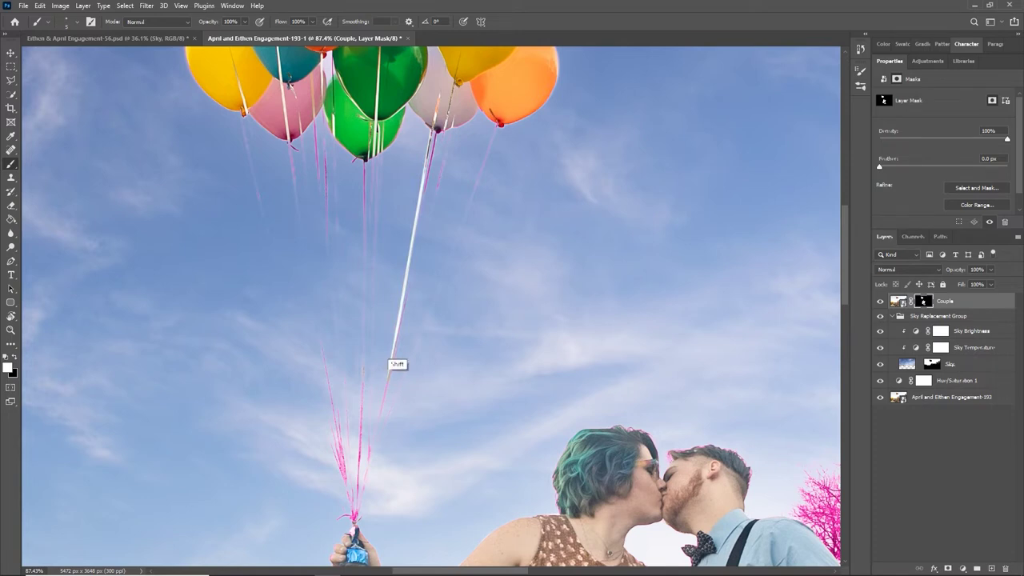
{"action": "left_click", "coordinate": [397, 350], "text": "shift"}
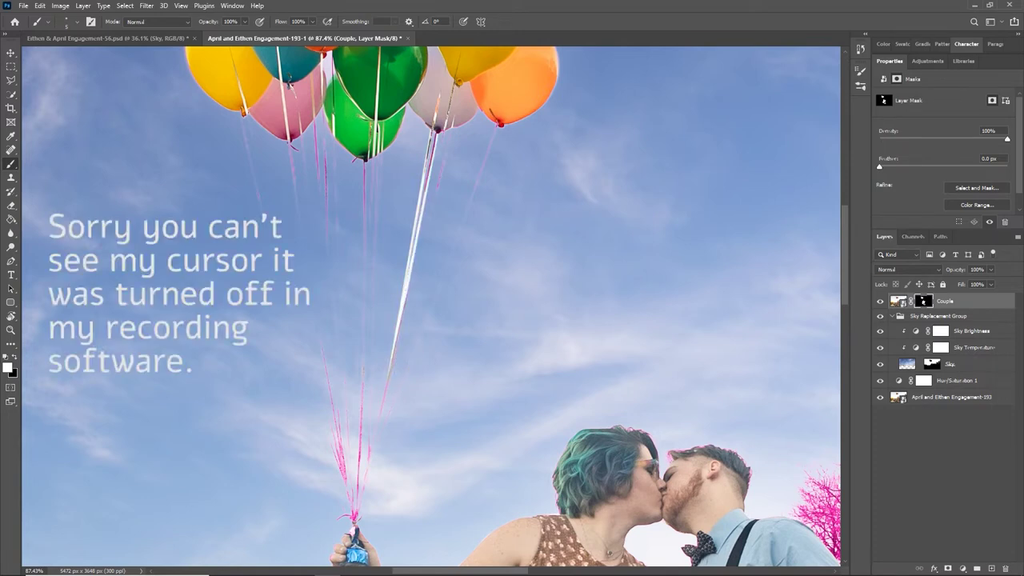
{"action": "left_click", "coordinate": [388, 414], "text": "shift"}
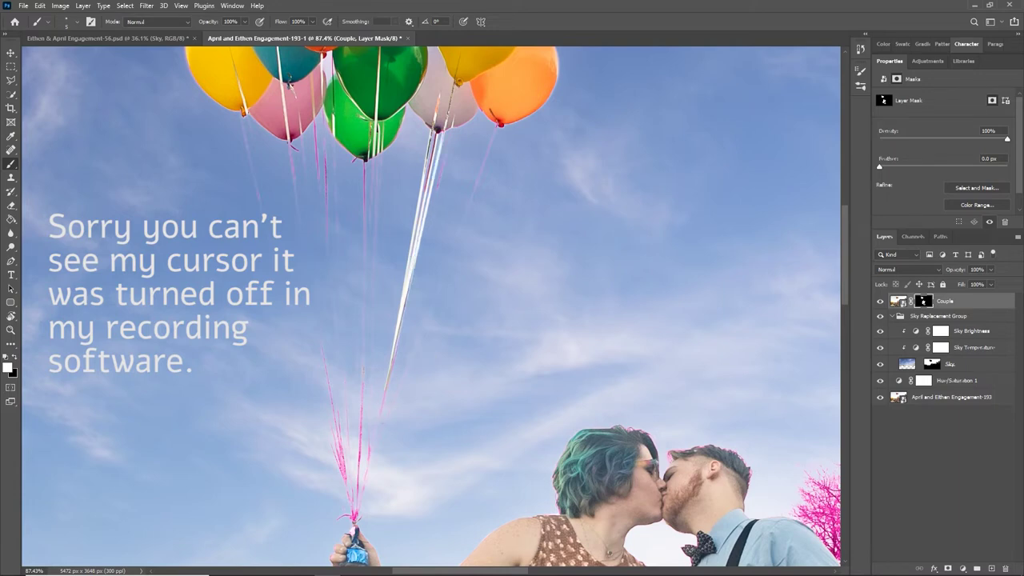
{"action": "left_click", "coordinate": [373, 448], "text": "shift"}
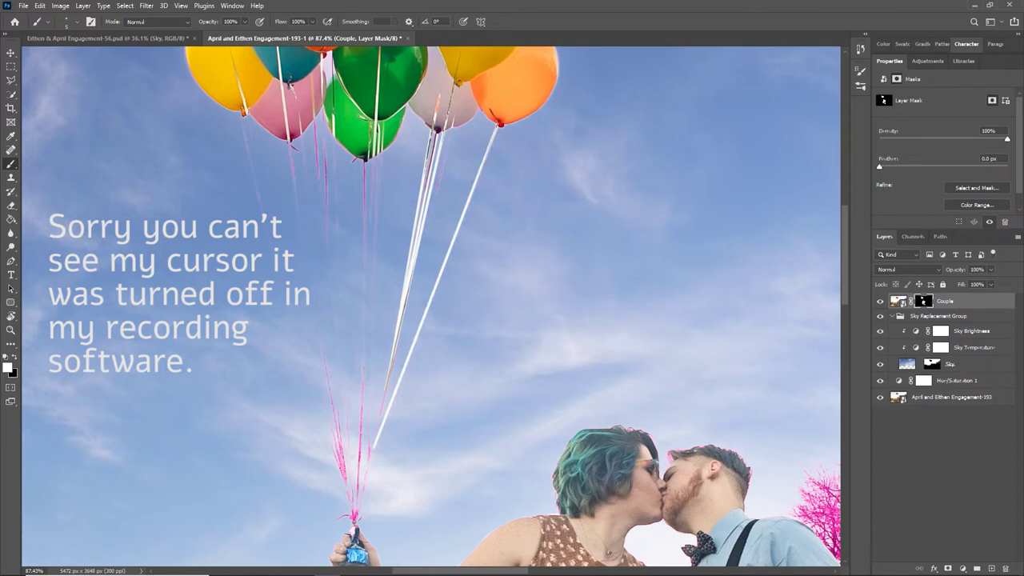
Paint straight white strokes on the mask along the strings running from the green balloons towards the hand.
{"action": "left_click", "coordinate": [361, 400], "text": "shift"}
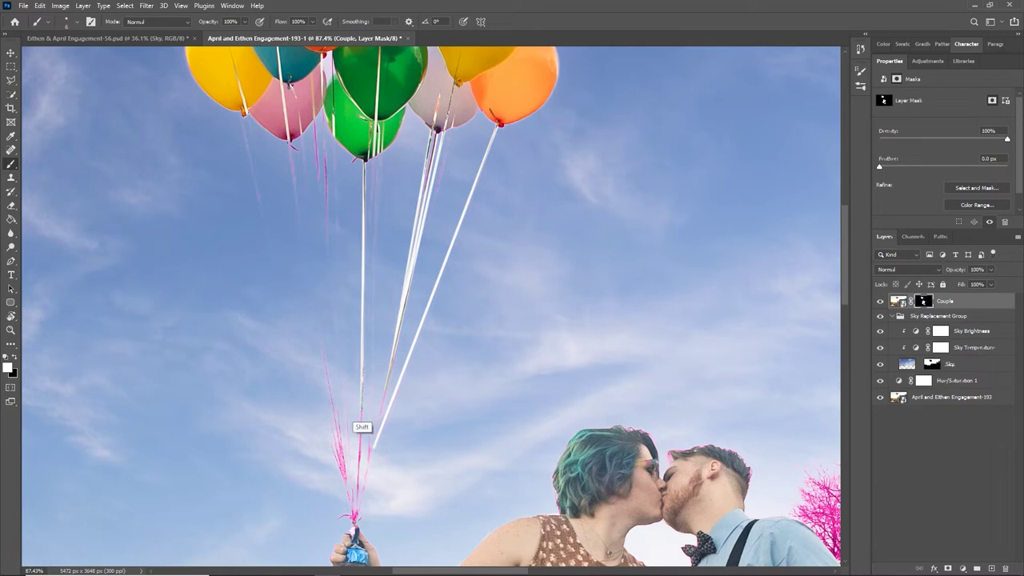
{"action": "left_click", "coordinate": [363, 427], "text": "shift"}
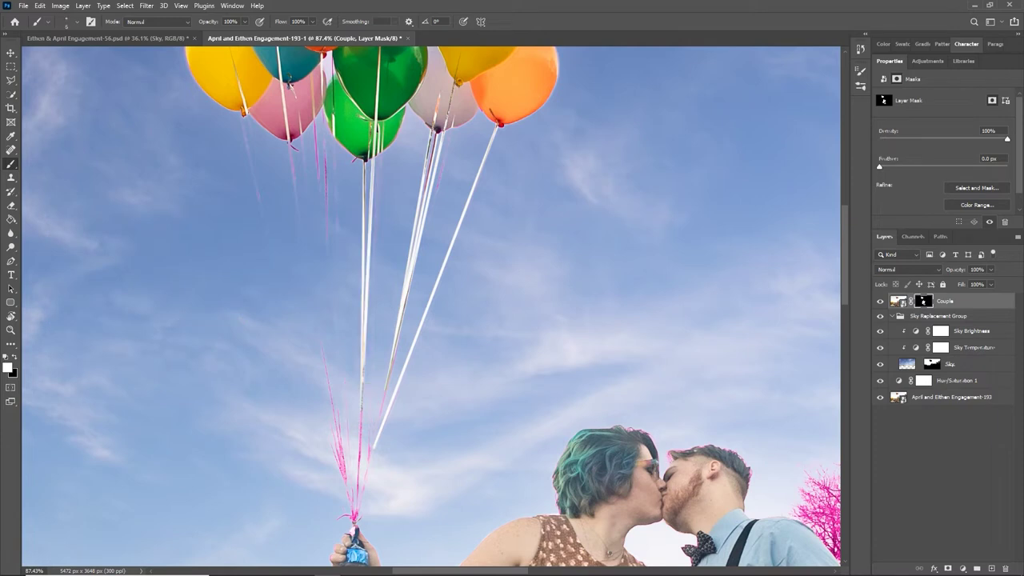
{"action": "left_click", "coordinate": [367, 369], "text": "shift"}
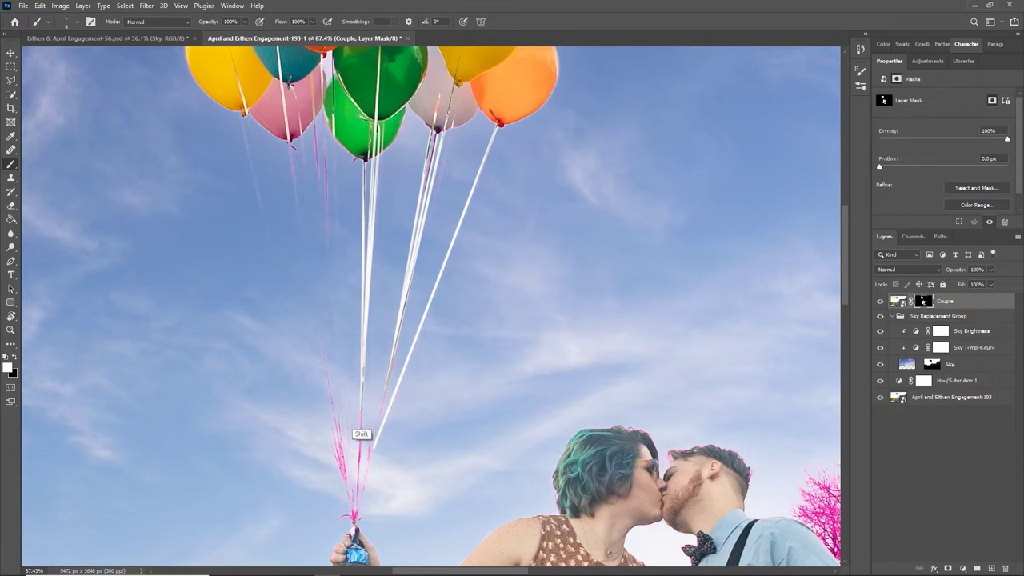
{"action": "left_click", "coordinate": [364, 435], "text": "shift"}
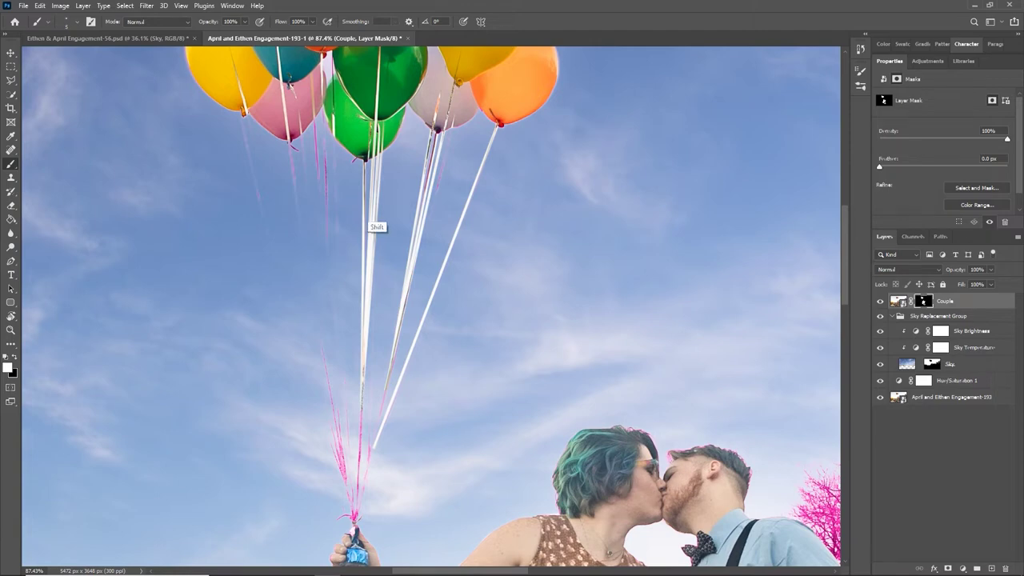
{"action": "left_click", "coordinate": [373, 445], "text": "shift"}
{"action": "key", "text": "ctrl+z"}
{"action": "left_click", "coordinate": [369, 453], "text": "shift"}
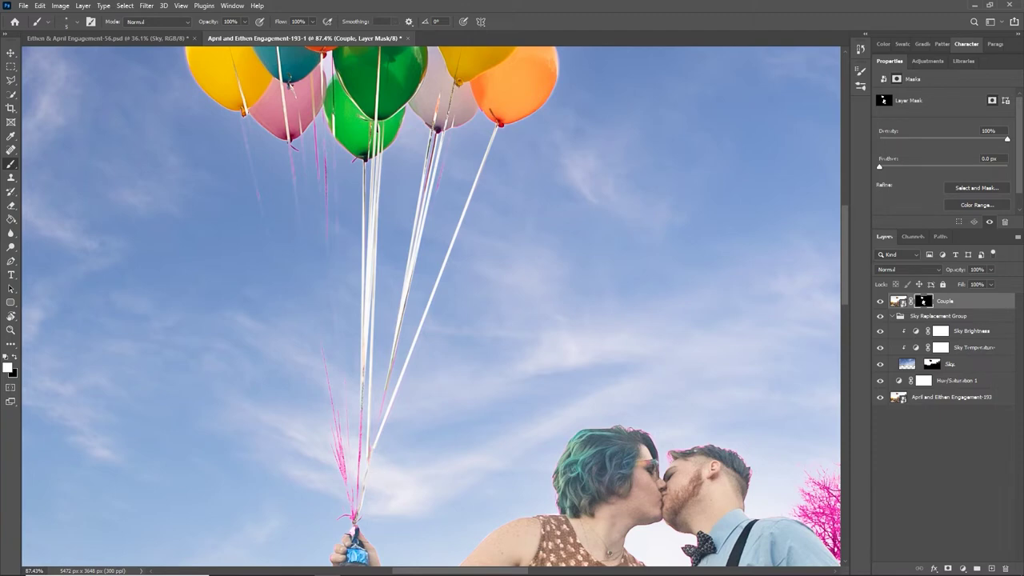
Restore the strings of the lower yellow, pink and orange balloons down to the hand with straight white mask strokes.
{"action": "left_click", "coordinate": [266, 228], "text": "shift"}
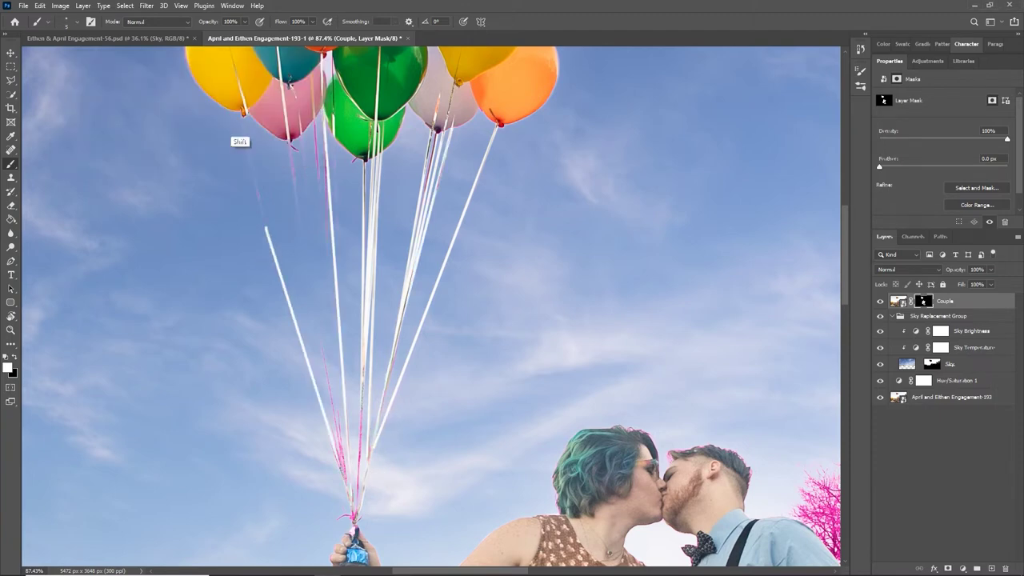
{"action": "scroll", "coordinate": [356, 516], "scroll_direction": "up", "scroll_amount": 5}
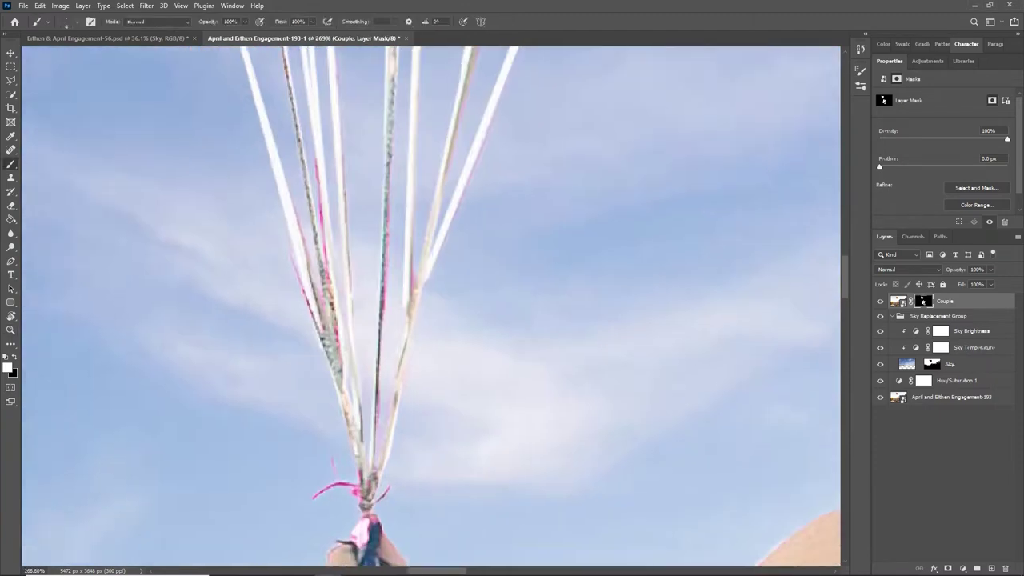
{"action": "scroll", "coordinate": [320, 479], "scroll_direction": "down", "scroll_amount": 5}
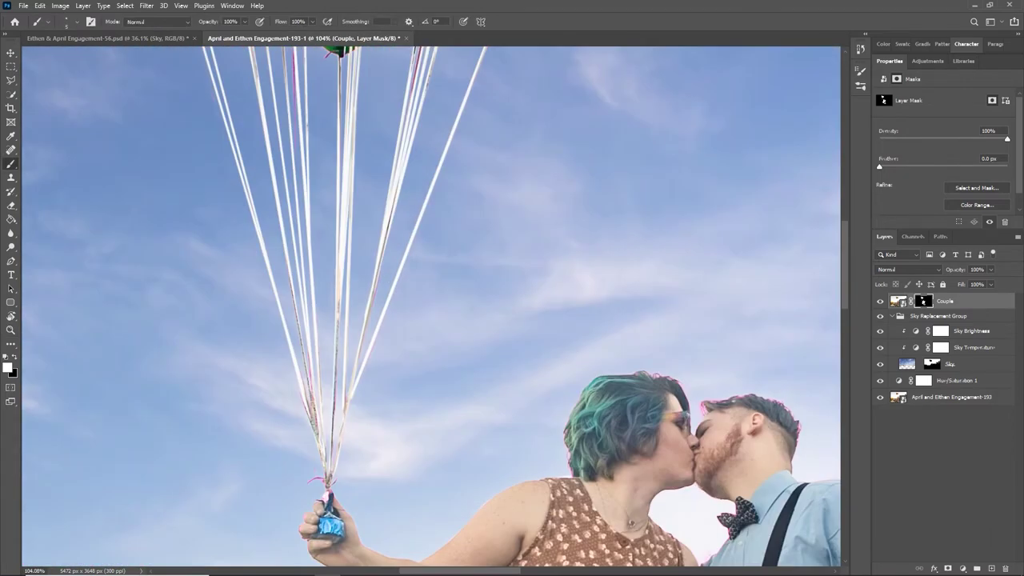
{"action": "scroll", "coordinate": [430, 307], "scroll_direction": "up", "scroll_amount": 5}
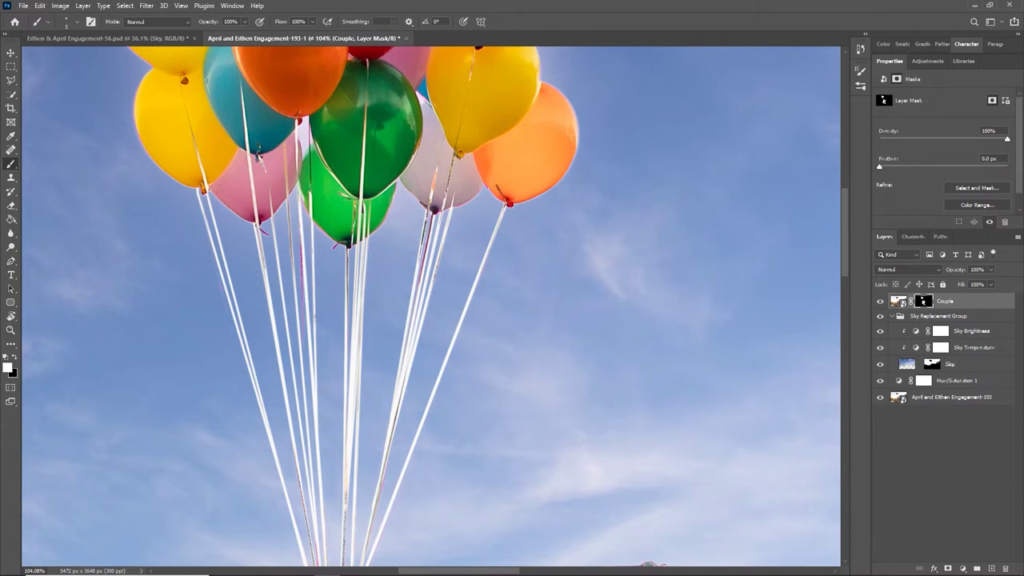
{"action": "left_click", "coordinate": [177, 287]}
{"action": "left_click", "coordinate": [675, 263], "text": "shift"}
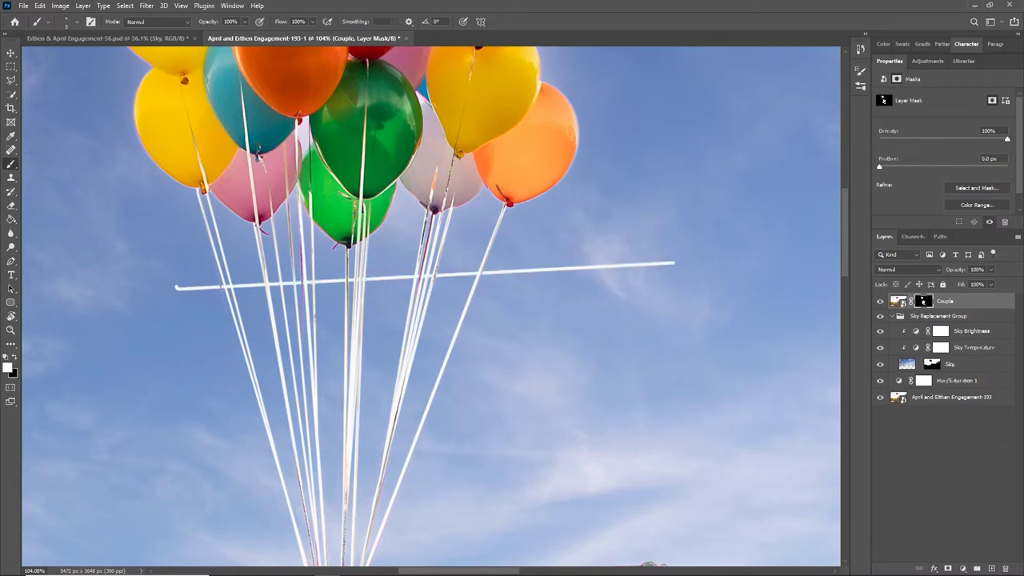
{"action": "key", "text": "ctrl+z"}
{"action": "key", "text": "ctrl+z"}
Delete the magenta Hue/Saturation 1 adjustment layer.
{"action": "left_click_drag", "start_coordinate": [352, 298], "coordinate": [292, 297]}
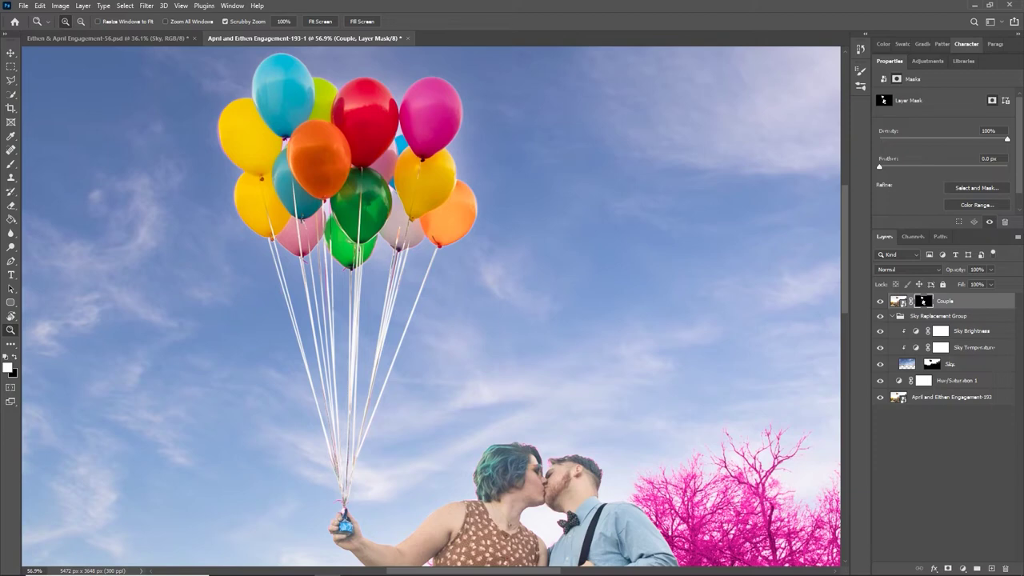
{"action": "scroll", "coordinate": [432, 308], "scroll_direction": "down", "scroll_amount": 3}
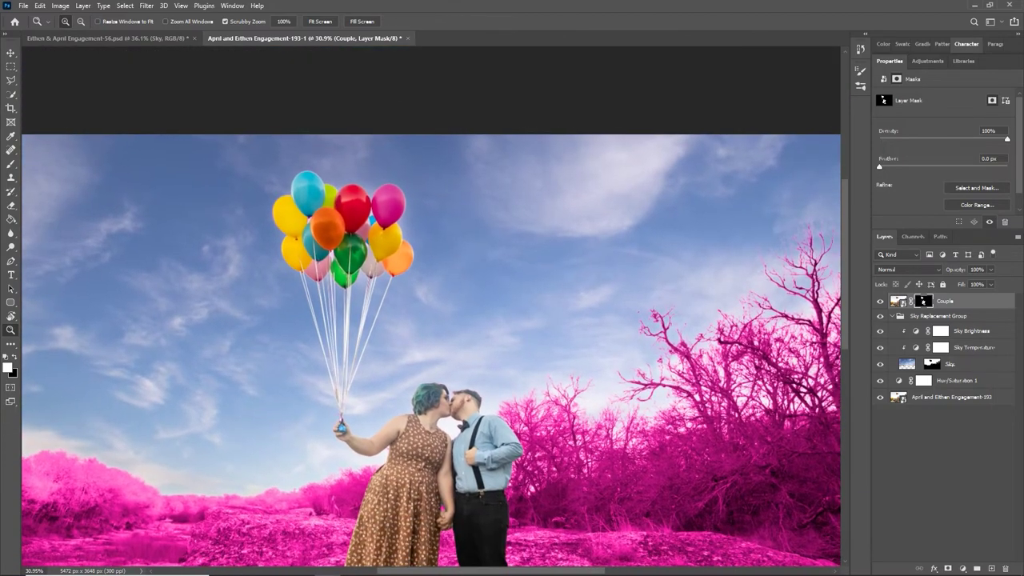
{"action": "left_click", "coordinate": [956, 381]}
{"action": "left_click_drag", "start_coordinate": [471, 312], "coordinate": [446, 312]}
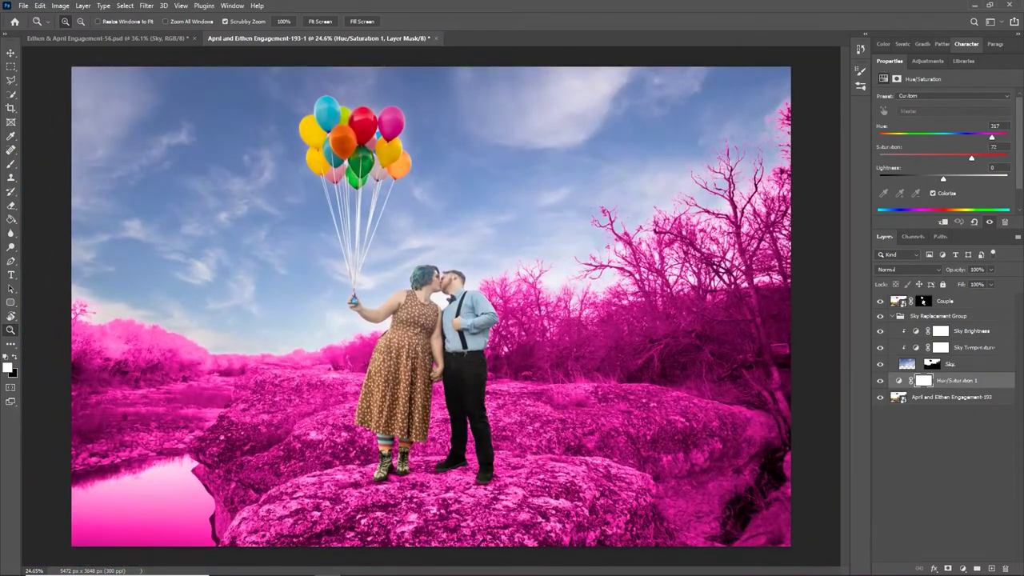
{"action": "left_click", "coordinate": [899, 381]}
{"action": "left_click", "coordinate": [1006, 568]}
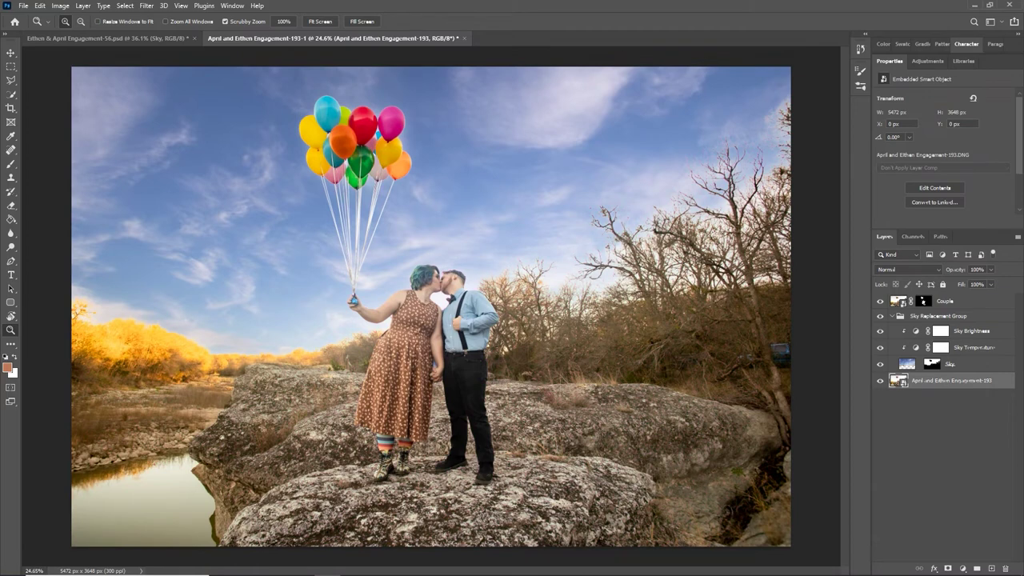
Duplicate the Couple layer with its mask and rename the copy Balloons.
{"action": "left_click", "coordinate": [947, 301]}
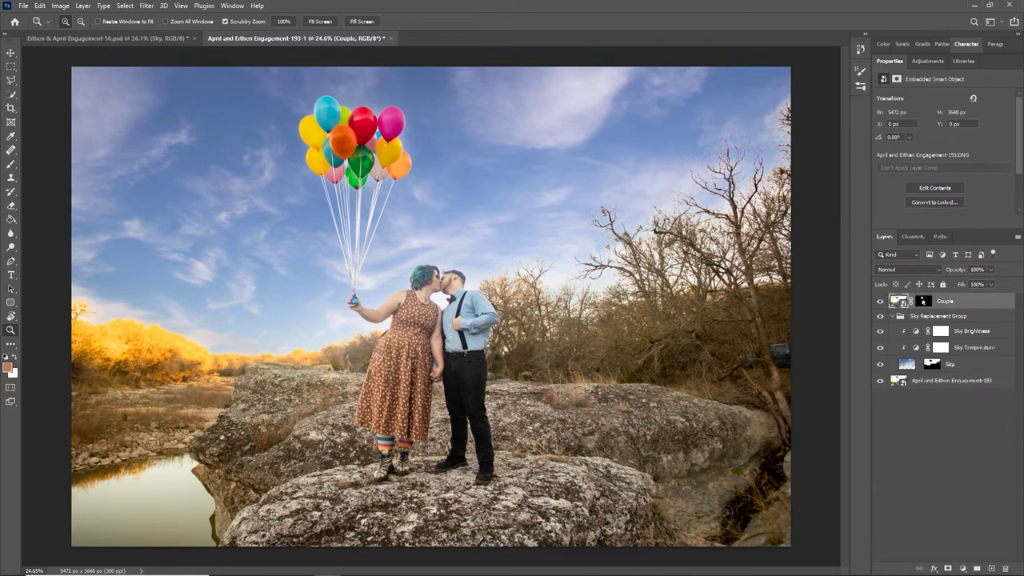
{"action": "right_click", "coordinate": [972, 300]}
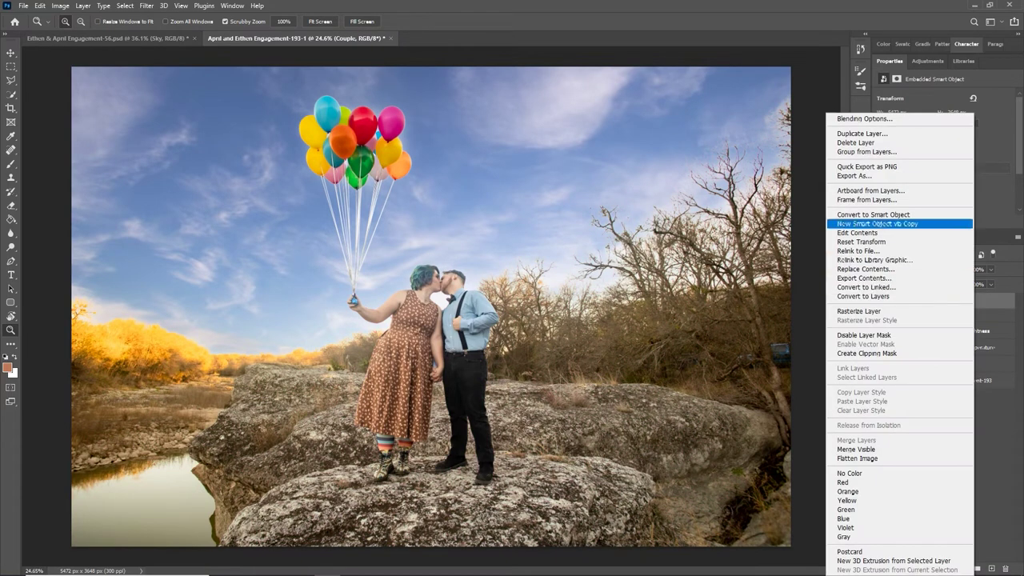
{"action": "left_click", "coordinate": [879, 138]}
{"action": "key", "text": "Return"}
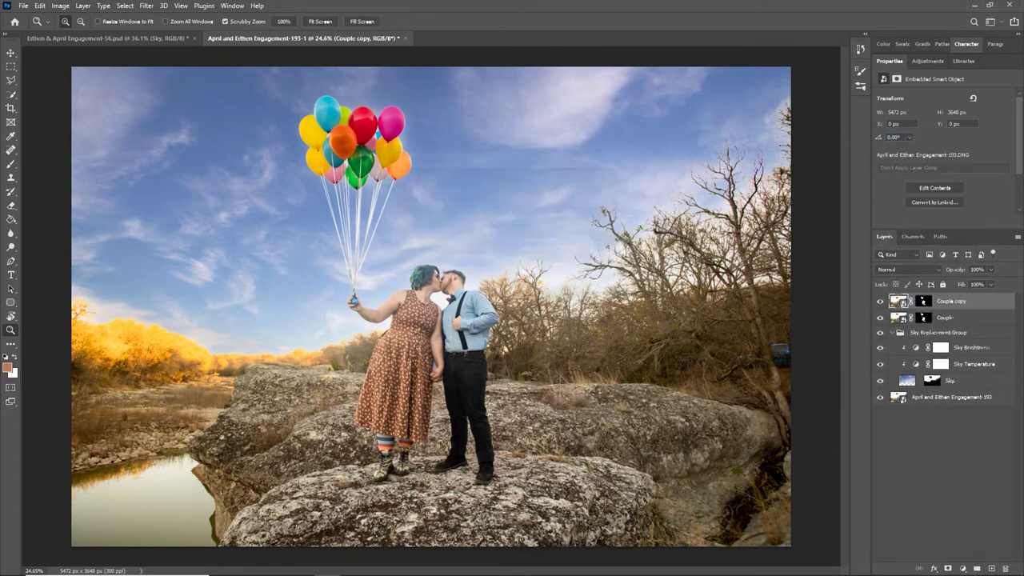
{"action": "double_click", "coordinate": [959, 301]}
{"action": "type", "text": "Balloons"}
{"action": "key", "text": "Return"}
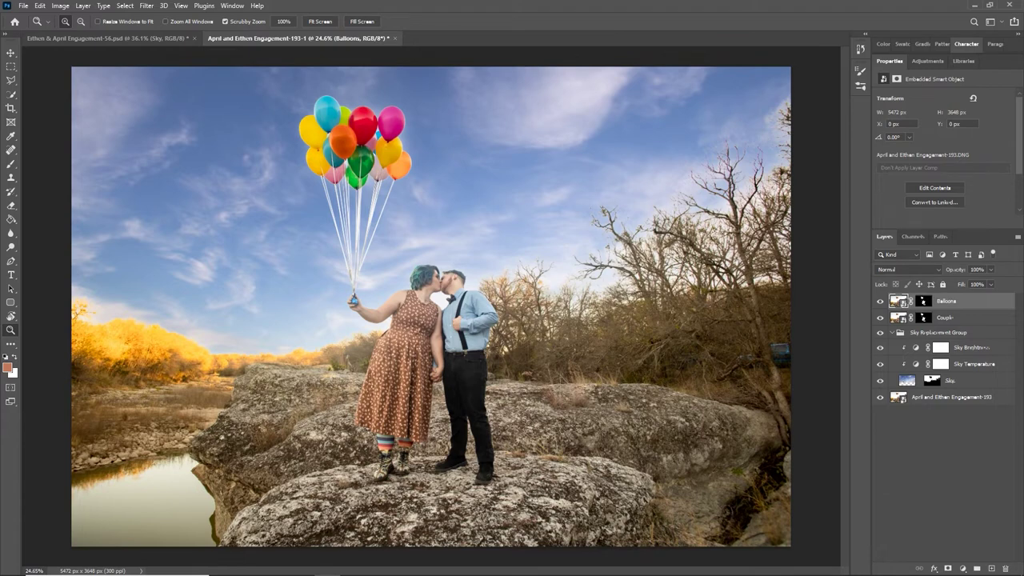
Rasterize the Balloons layer and delete everything outside a rectangular selection around the balloons and strings, then deselect.
{"action": "right_click", "coordinate": [990, 301]}
{"action": "left_click", "coordinate": [960, 312]}
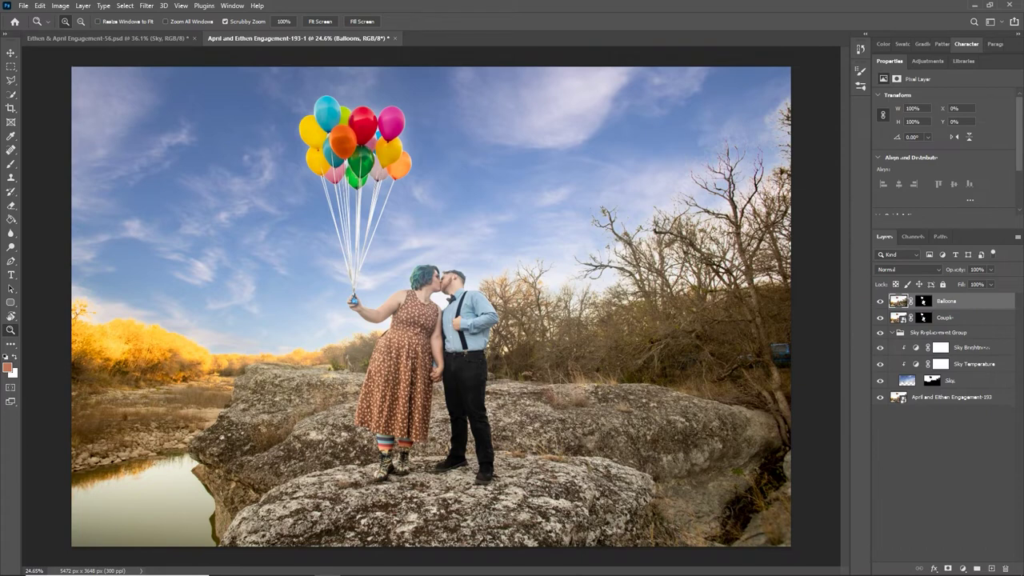
{"action": "key", "text": "m"}
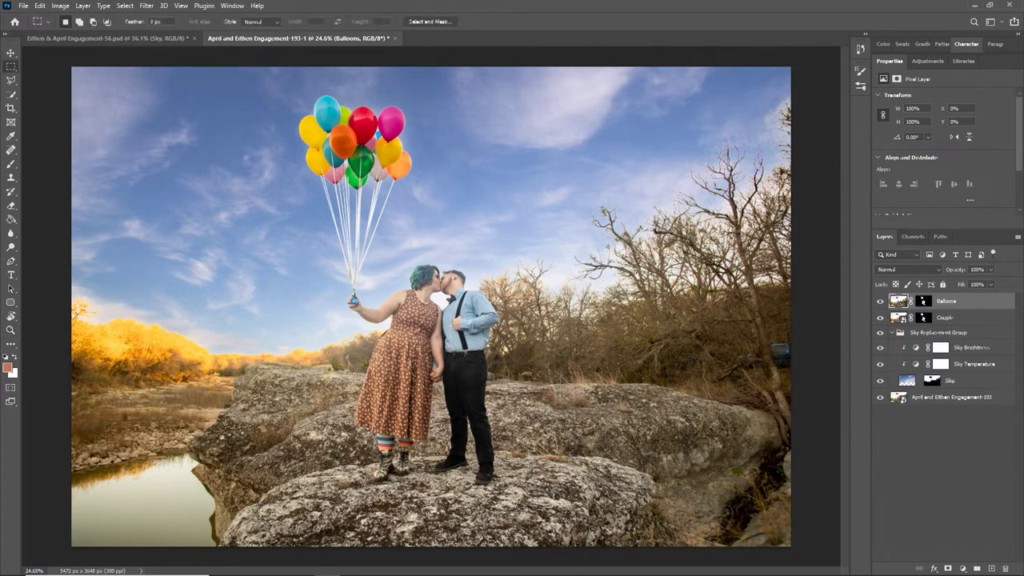
{"action": "left_click_drag", "start_coordinate": [285, 88], "coordinate": [421, 292]}
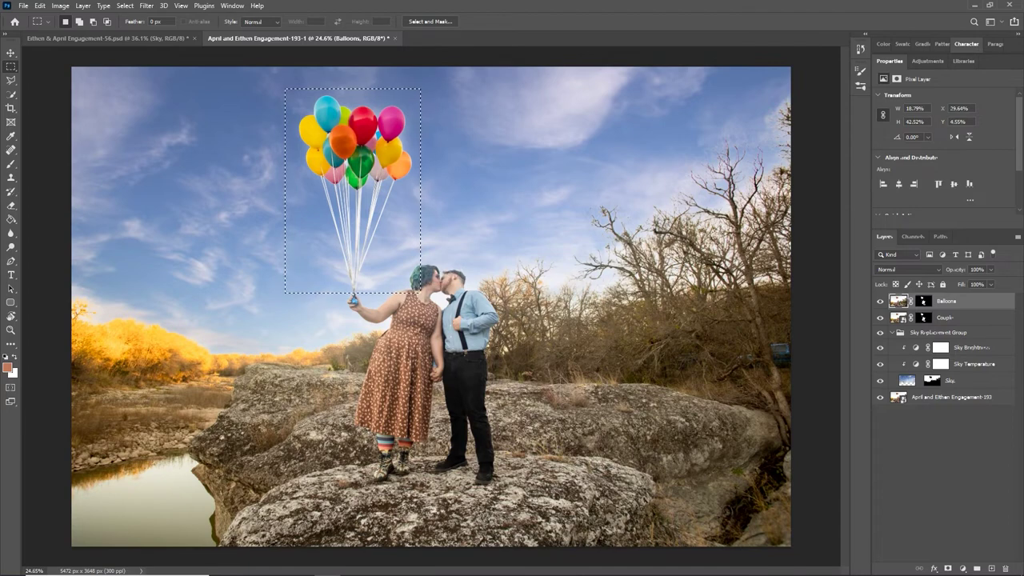
{"action": "left_click", "coordinate": [125, 6]}
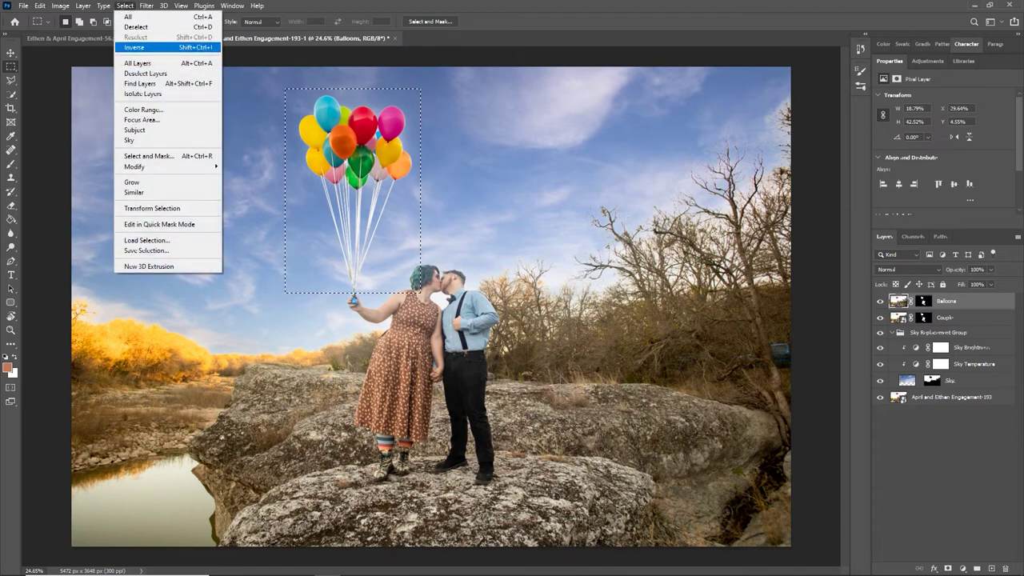
{"action": "left_click", "coordinate": [133, 48]}
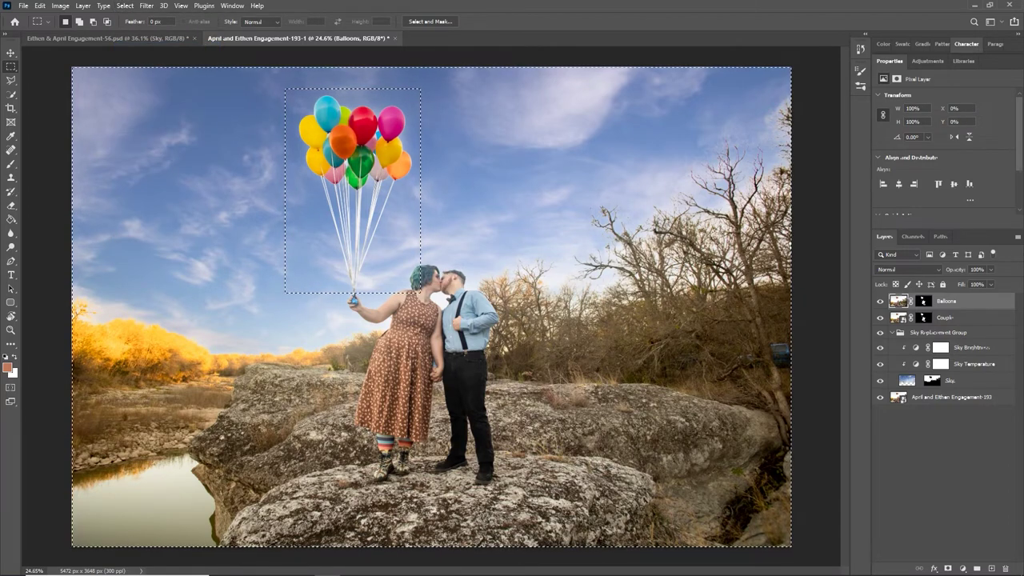
{"action": "key", "text": "Delete"}
{"action": "key", "text": "ctrl+d"}
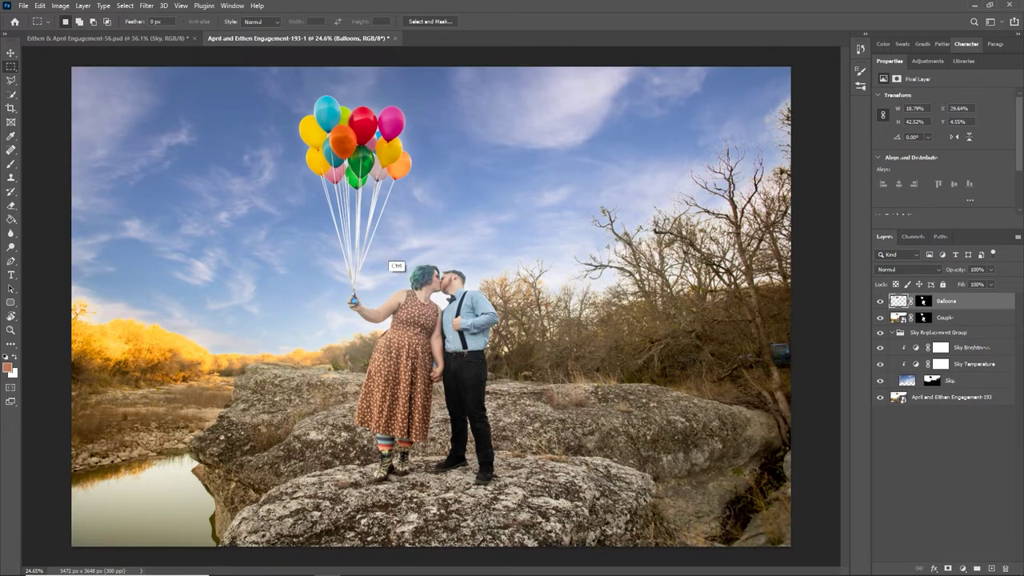
Hide every layer except Balloons, check its mask, and target the layer's image content again.
{"action": "left_click", "coordinate": [880, 317]}
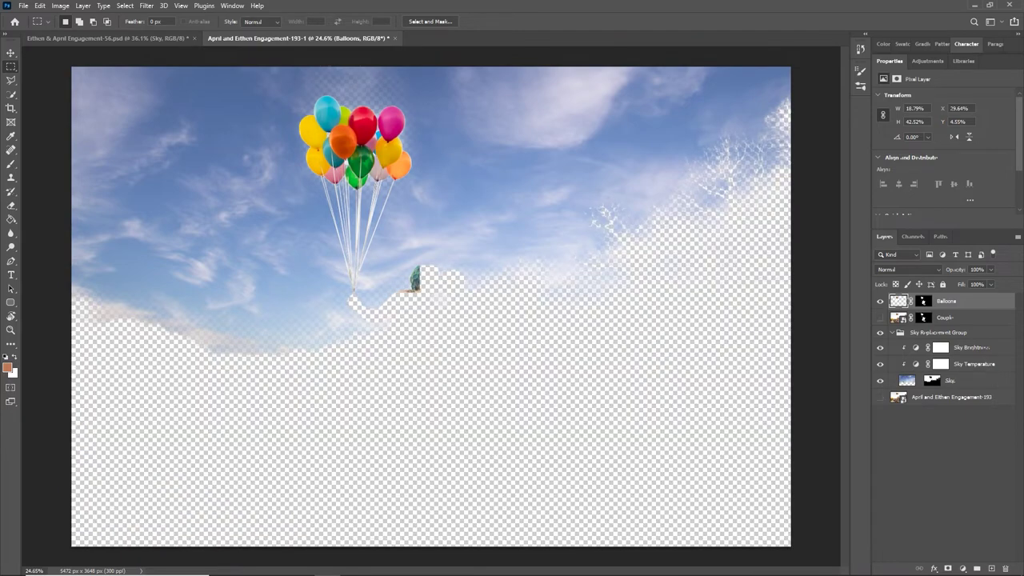
{"action": "left_click", "coordinate": [880, 332]}
{"action": "key", "text": "z"}
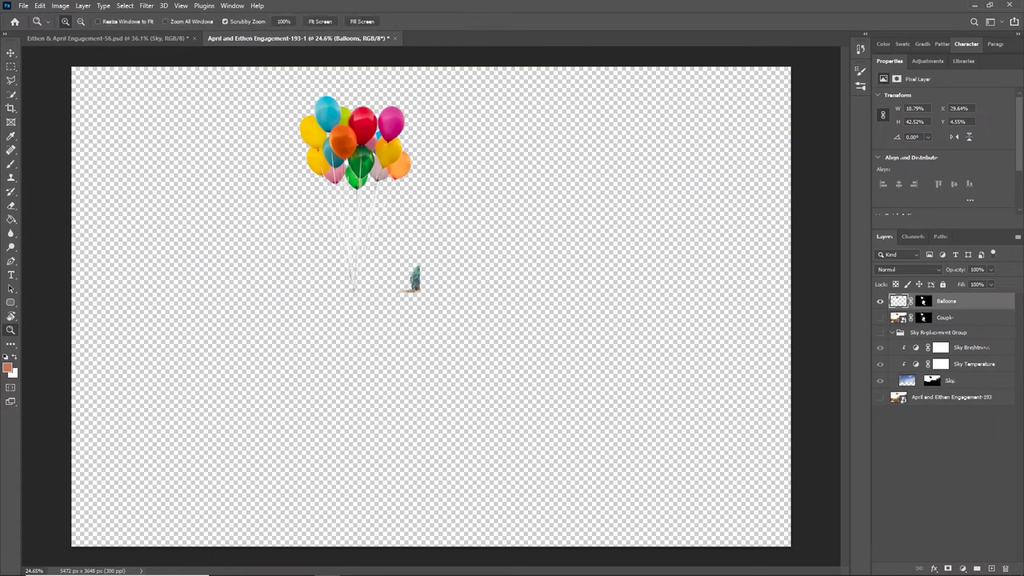
{"action": "left_click_drag", "start_coordinate": [376, 172], "coordinate": [449, 231]}
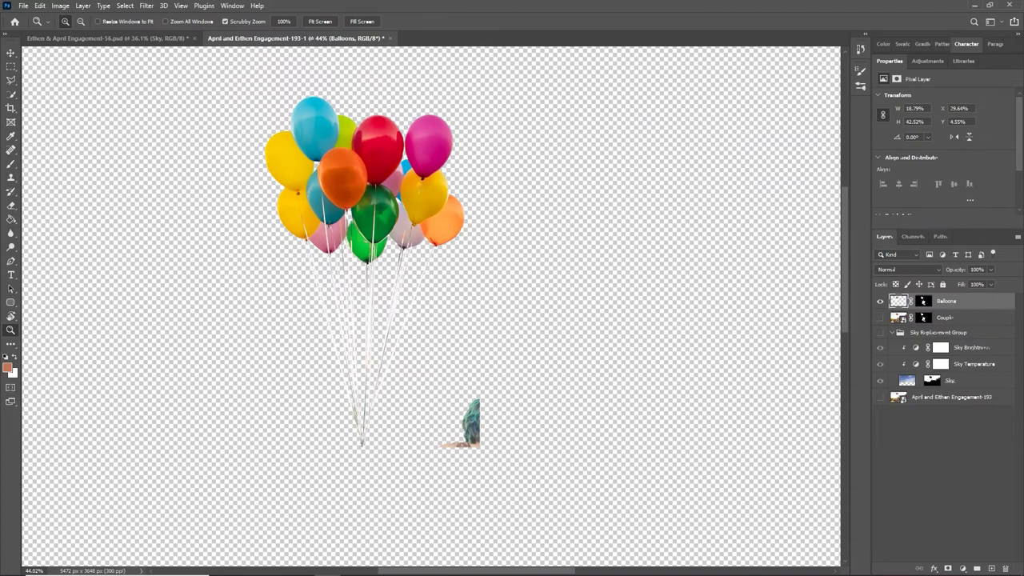
{"action": "left_click", "coordinate": [923, 301]}
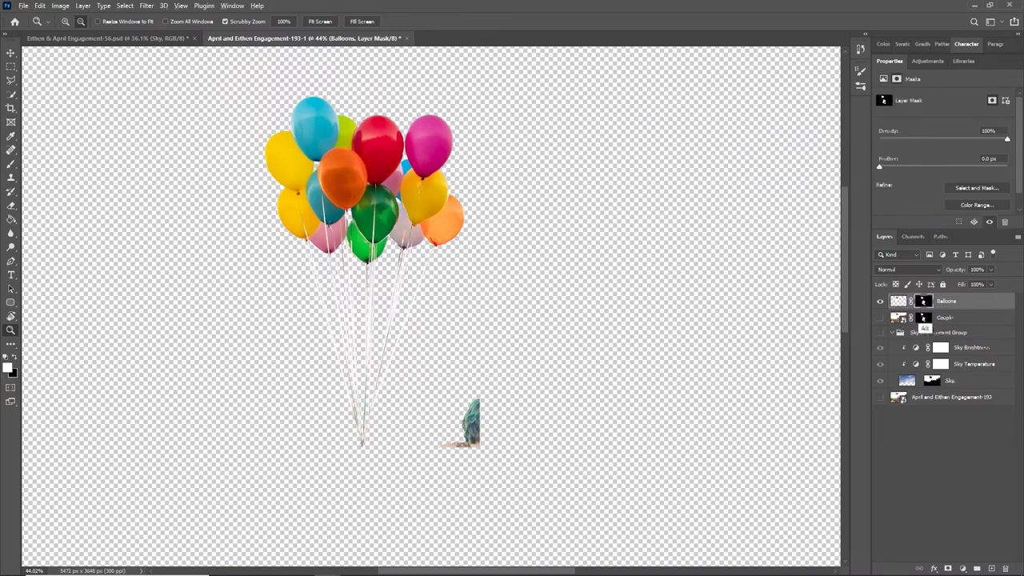
{"action": "left_click", "coordinate": [923, 301], "text": "alt"}
{"action": "left_click", "coordinate": [899, 301], "text": "alt"}
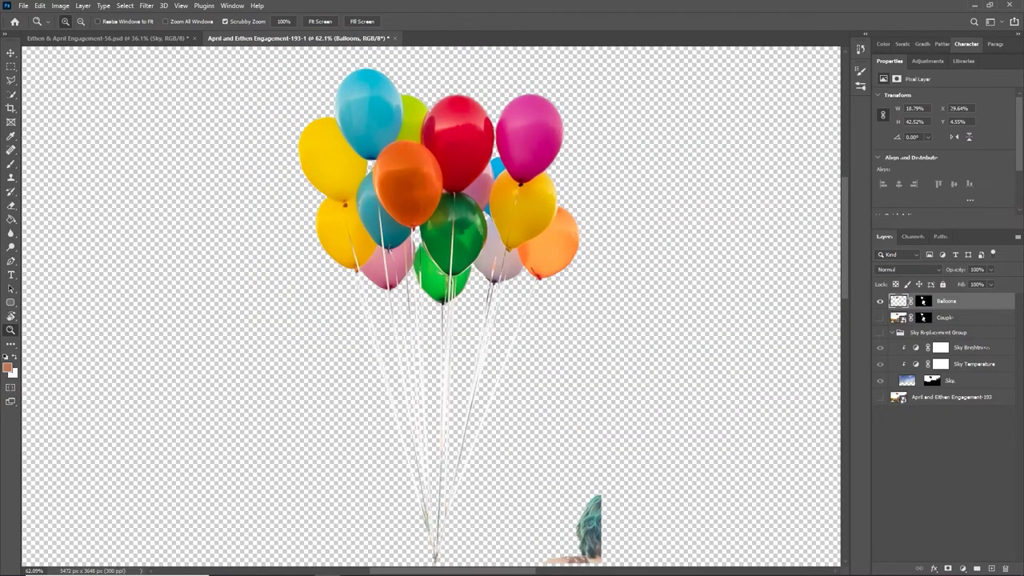
Mask out the leftover hair and shoulder fragment on the Balloons layer by painting black on its mask.
{"action": "left_click_drag", "start_coordinate": [448, 319], "coordinate": [411, 261]}
{"action": "left_click", "coordinate": [923, 301]}
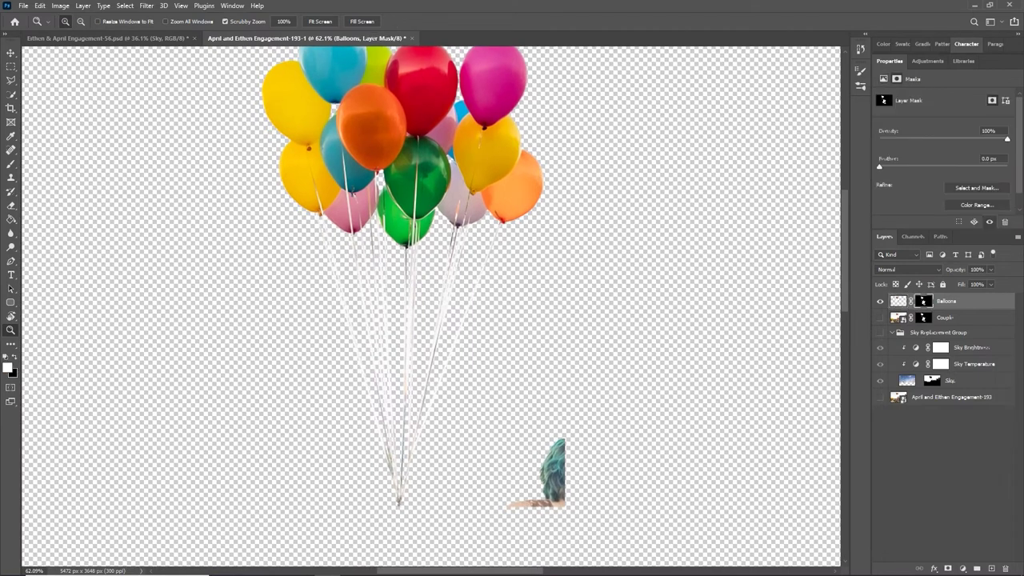
{"action": "key", "text": "b"}
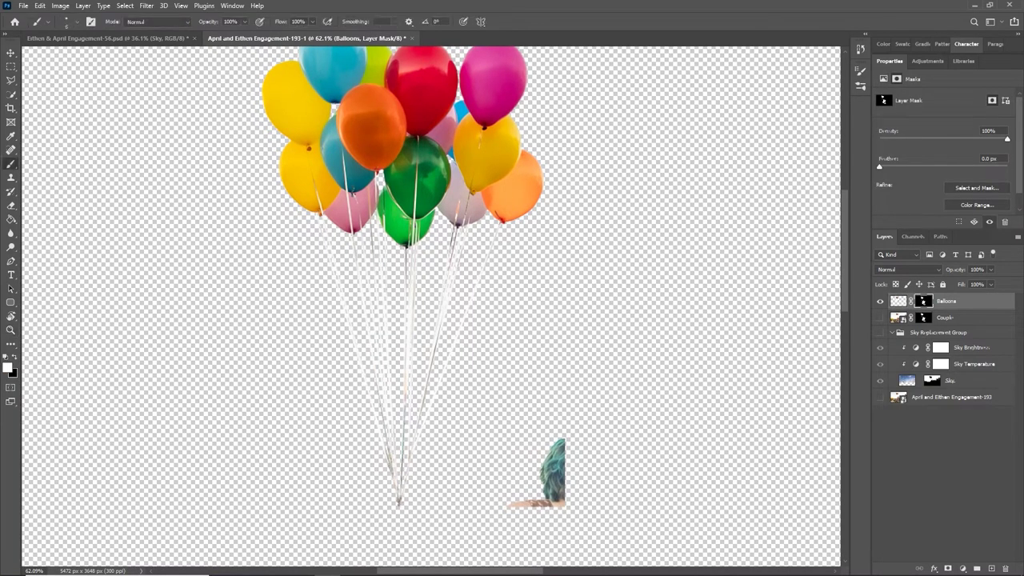
{"action": "key", "text": "x"}
{"action": "mouse_move", "coordinate": [552, 443]}
{"action": "left_mouse_down"}
{"action": "mouse_move", "coordinate": [516, 503]}
{"action": "mouse_move", "coordinate": [560, 496]}
{"action": "mouse_move", "coordinate": [520, 466]}
{"action": "left_mouse_up"}
{"action": "key", "text": "z"}
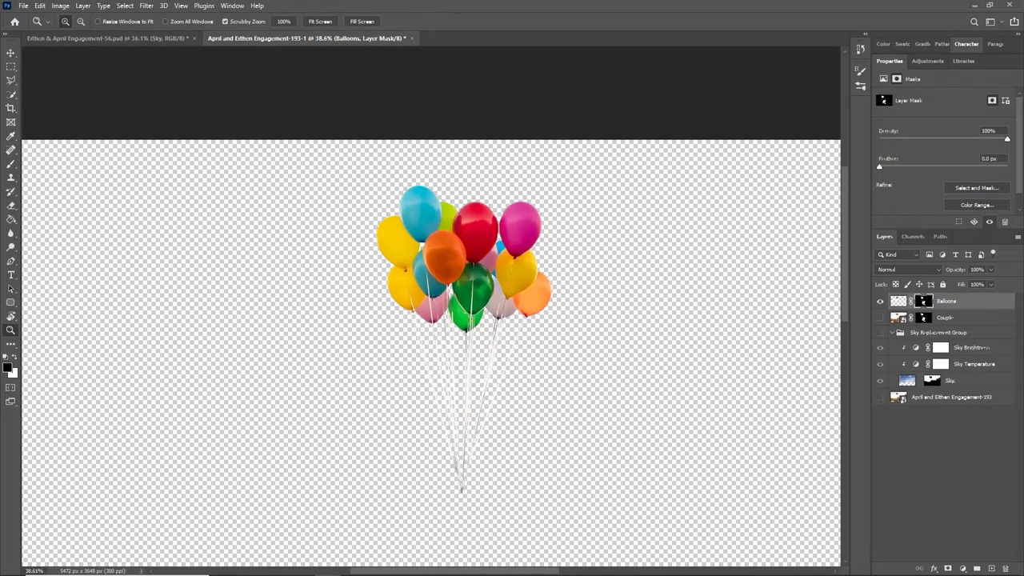
Target the Balloons layer's image content and show the Couple layer, Sky Replacement Group and original photo layer again.
{"action": "left_click", "coordinate": [898, 301]}
{"action": "left_click", "coordinate": [880, 317]}
{"action": "left_click", "coordinate": [880, 333]}
{"action": "left_click", "coordinate": [880, 398]}
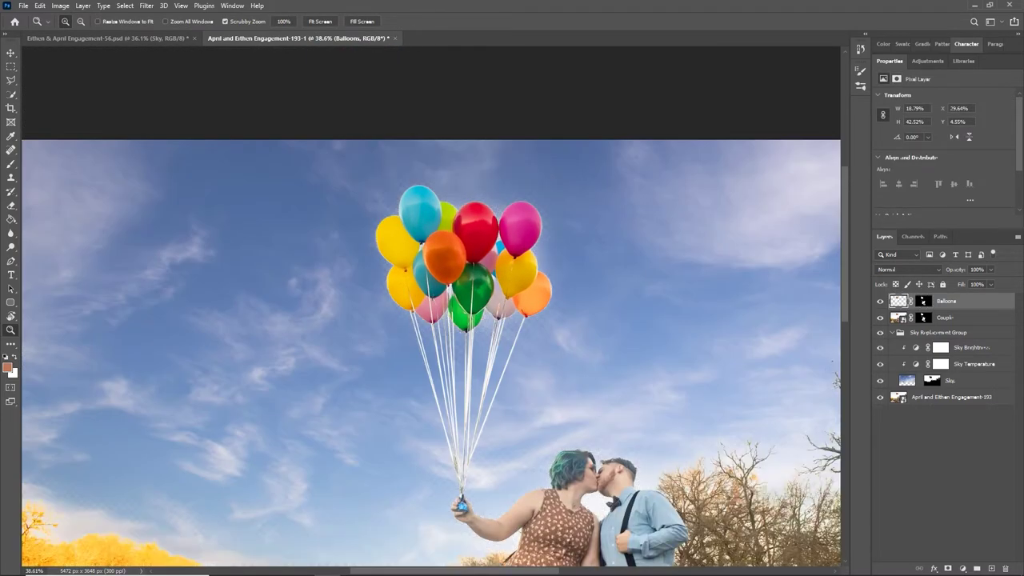
{"action": "key", "text": "v"}
{"action": "left_click_drag", "start_coordinate": [500, 252], "coordinate": [434, 219]}
{"action": "key", "text": "ctrl+z"}
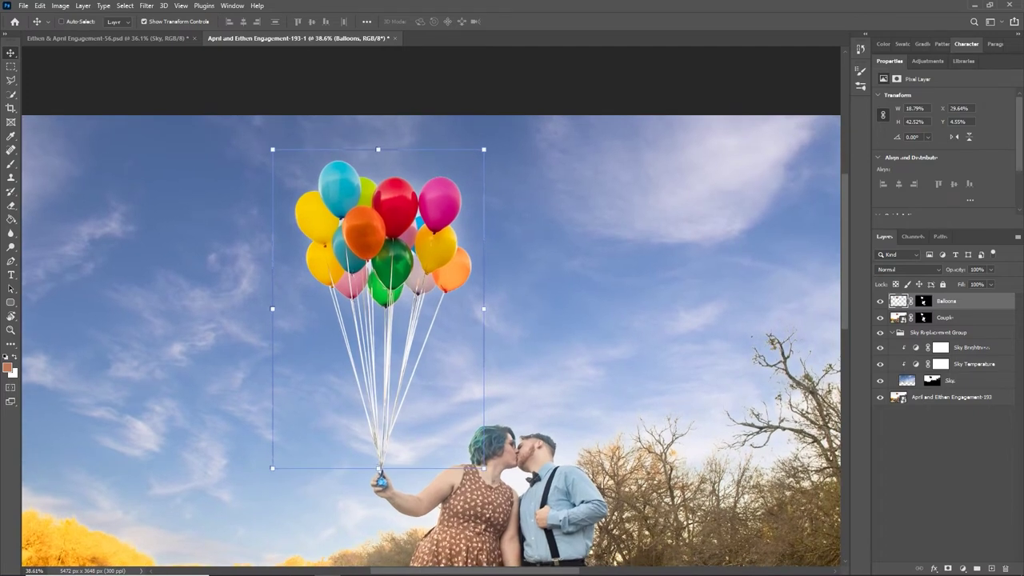
Check the Balloons and Couple layers by toggling their visibility, leaving all layers shown and the Balloons layer selected.
{"action": "left_click", "coordinate": [880, 301]}
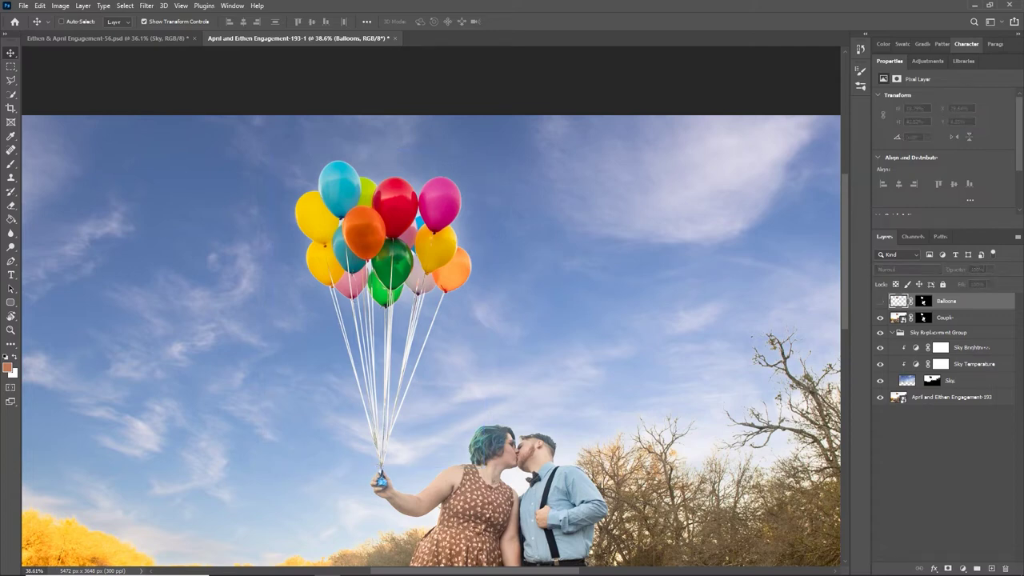
{"action": "left_click", "coordinate": [945, 317]}
{"action": "left_click", "coordinate": [880, 317], "text": "alt"}
{"action": "left_click", "coordinate": [879, 317], "text": "alt"}
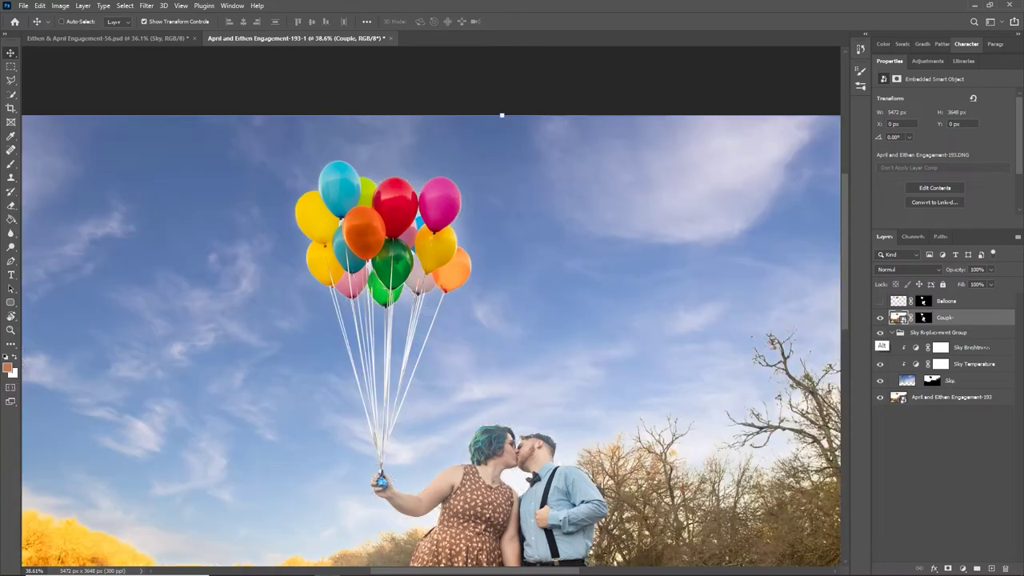
{"action": "left_click", "coordinate": [947, 301]}
{"action": "left_click", "coordinate": [880, 302]}
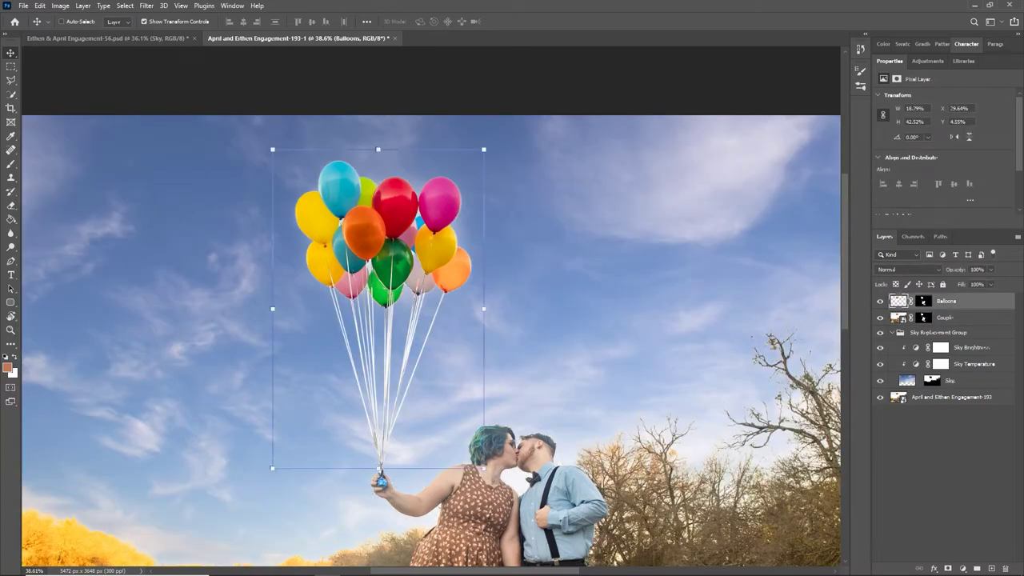
Rotate the Balloons layer about 21 degrees clockwise and move it right of the original bunch, aligning its strings above the hand.
{"action": "left_click_drag", "start_coordinate": [493, 136], "coordinate": [529, 164]}
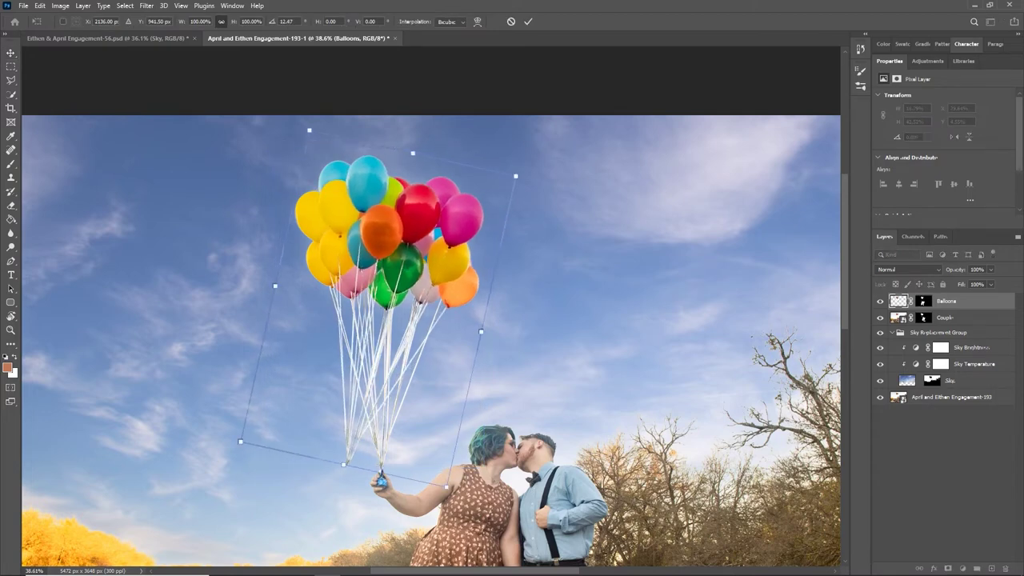
{"action": "left_click_drag", "start_coordinate": [435, 242], "coordinate": [476, 218]}
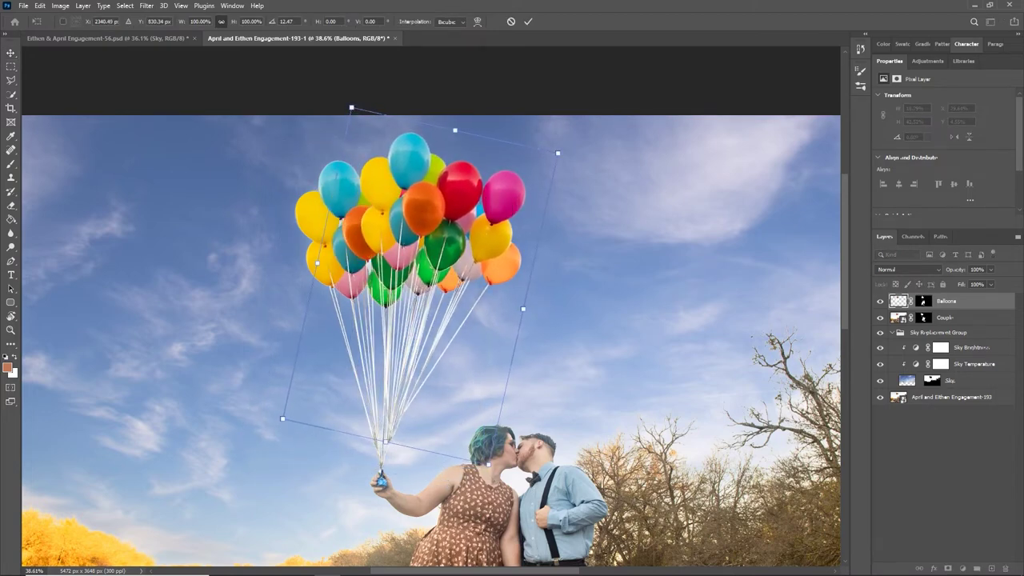
{"action": "left_click_drag", "start_coordinate": [573, 206], "coordinate": [579, 220]}
{"action": "left_click_drag", "start_coordinate": [466, 241], "coordinate": [519, 220]}
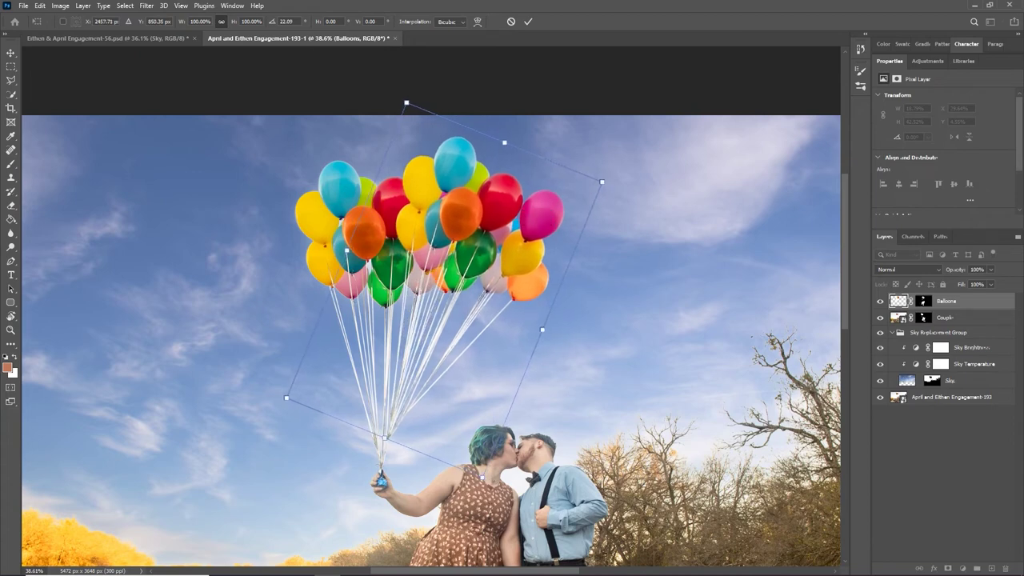
{"action": "left_click_drag", "start_coordinate": [610, 304], "coordinate": [636, 264]}
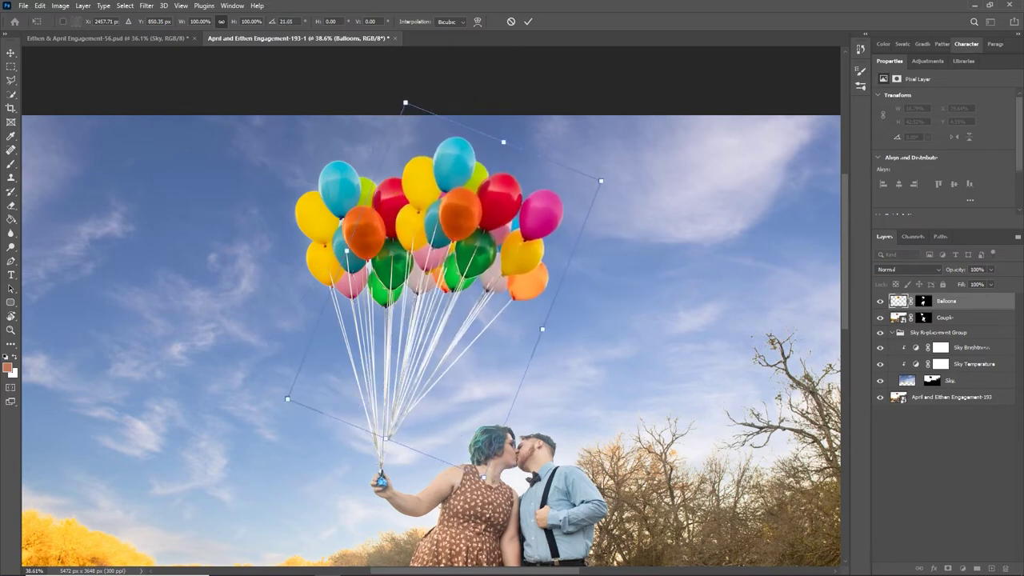
{"action": "key", "text": "Escape"}
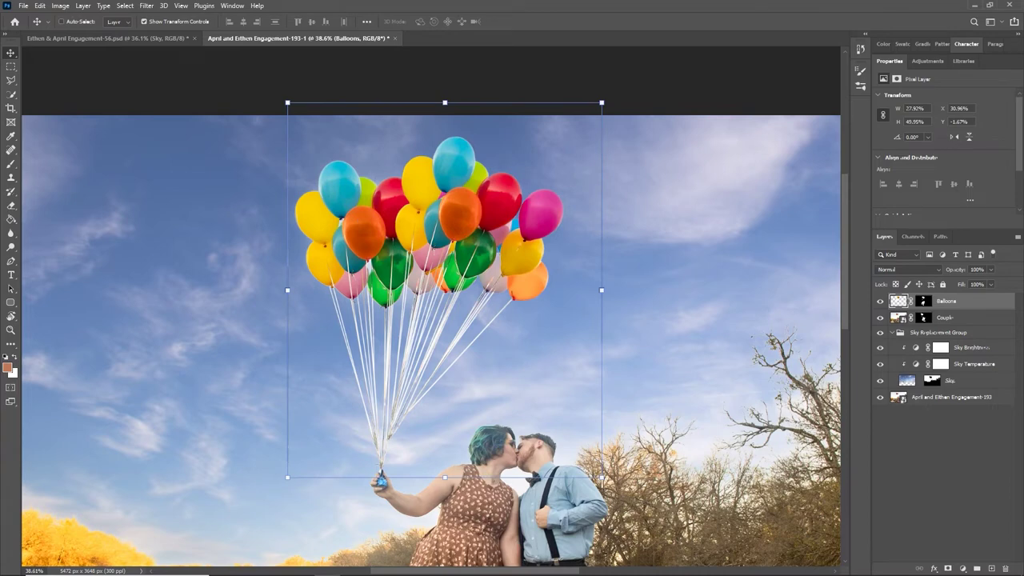
{"action": "left_click_drag", "start_coordinate": [283, 95], "coordinate": [282, 95]}
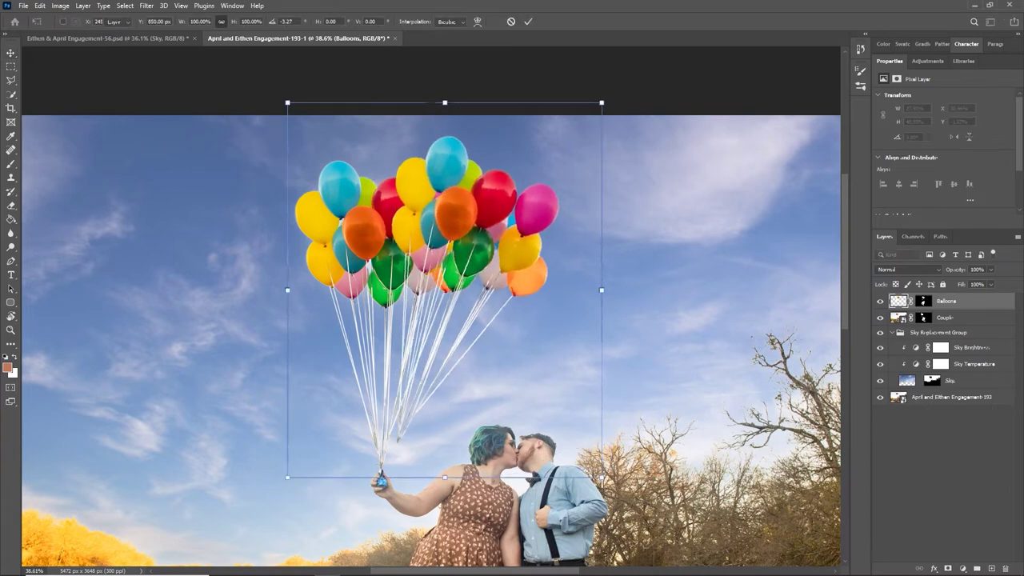
{"action": "key", "text": "Escape"}
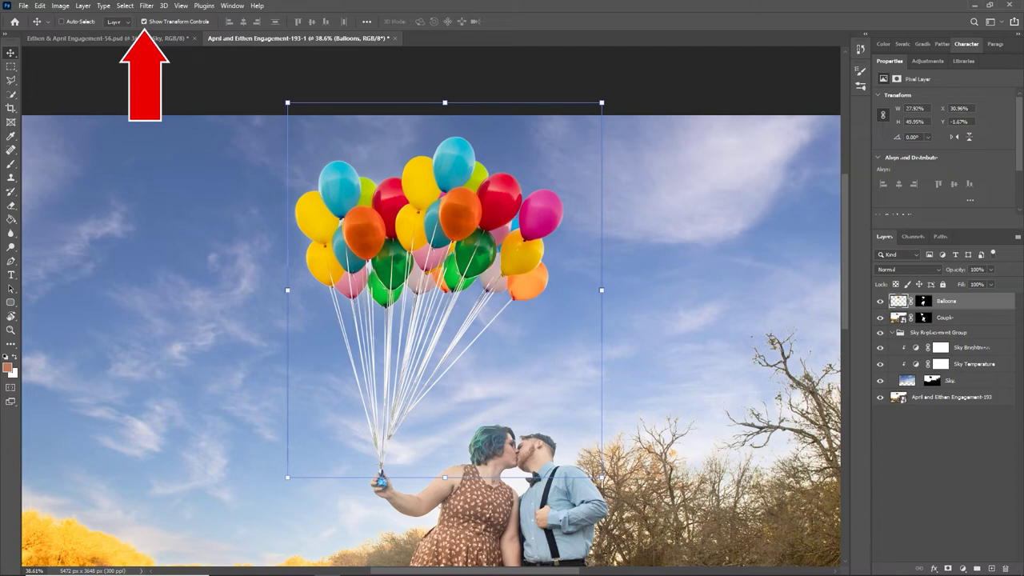
{"action": "right_click", "coordinate": [1000, 302]}
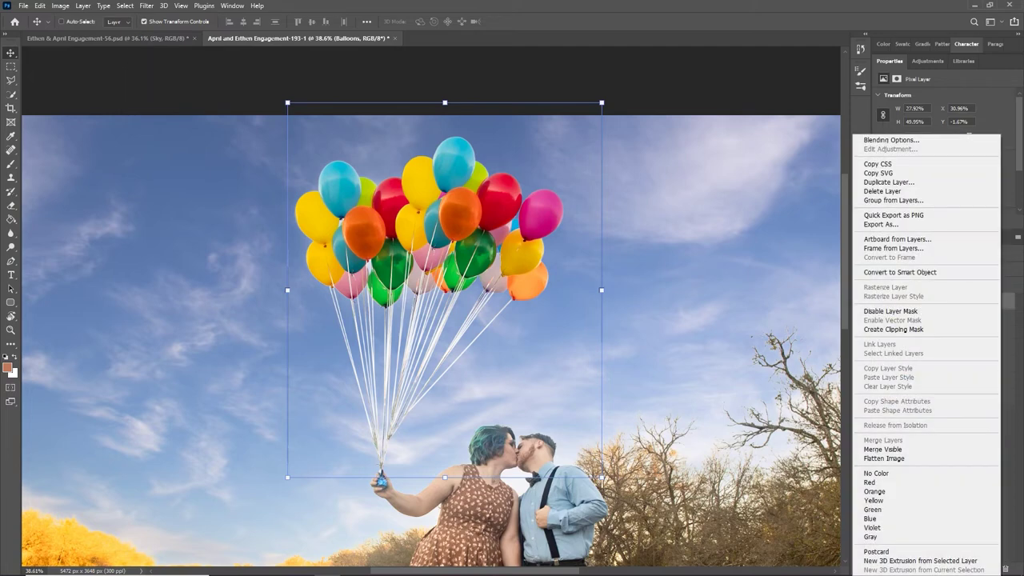
{"action": "key", "text": "Escape"}
Duplicate the Balloons layer, then rotate and move the copy to the left of the bunch with its strings meeting above the hand.
{"action": "key", "text": "ctrl+j"}
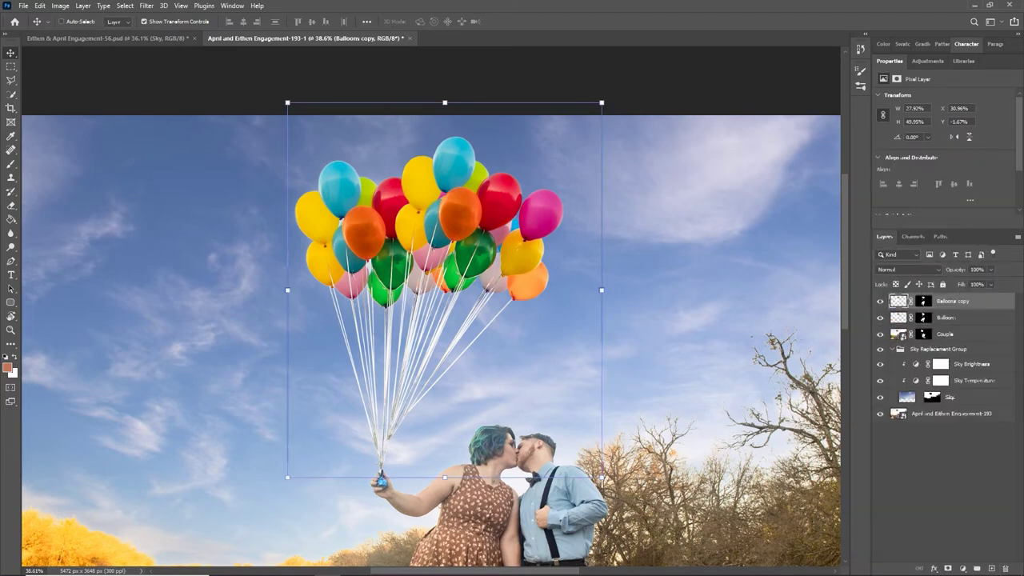
{"action": "left_click_drag", "start_coordinate": [620, 172], "coordinate": [382, 233]}
{"action": "key", "text": "Return"}
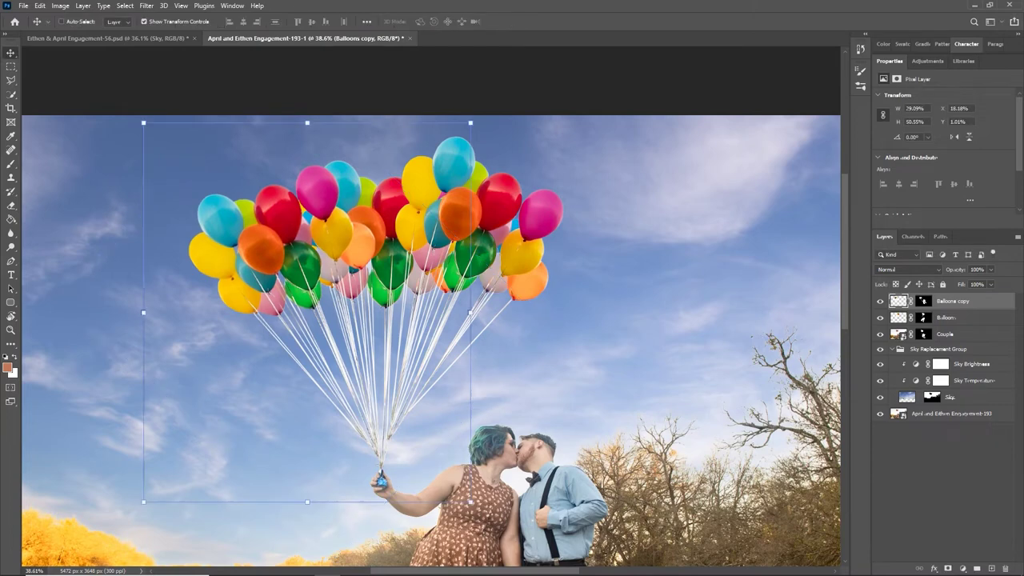
Duplicate the layer as Balloons copy 2, rotate it about 14.7 degrees clockwise and place it above the middle of the bunch.
{"action": "right_click", "coordinate": [952, 300]}
{"action": "left_click", "coordinate": [920, 185]}
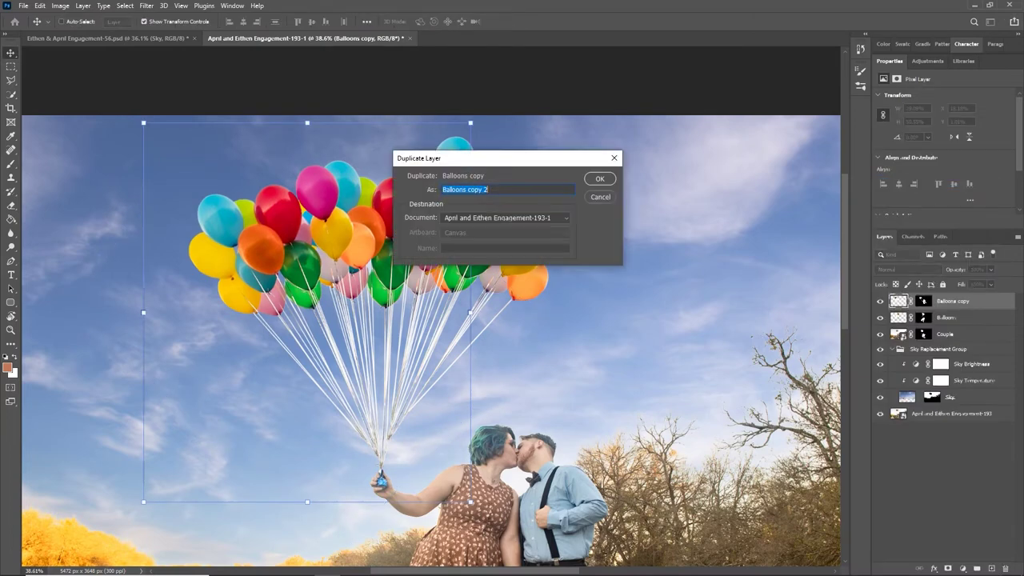
{"action": "left_click", "coordinate": [599, 179]}
{"action": "left_click_drag", "start_coordinate": [425, 230], "coordinate": [462, 192]}
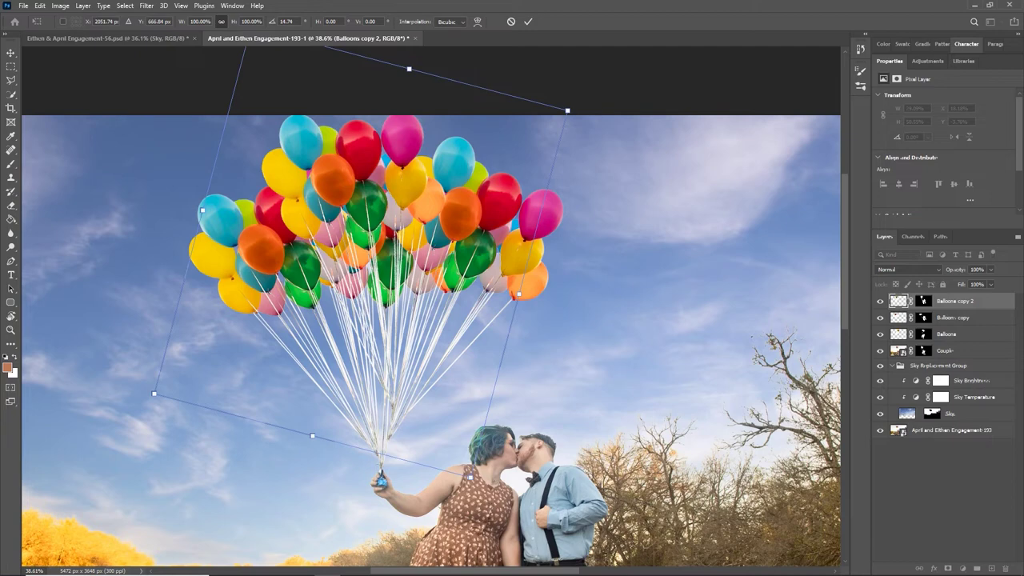
{"action": "left_click_drag", "start_coordinate": [439, 171], "coordinate": [439, 176]}
{"action": "key", "text": "Return"}
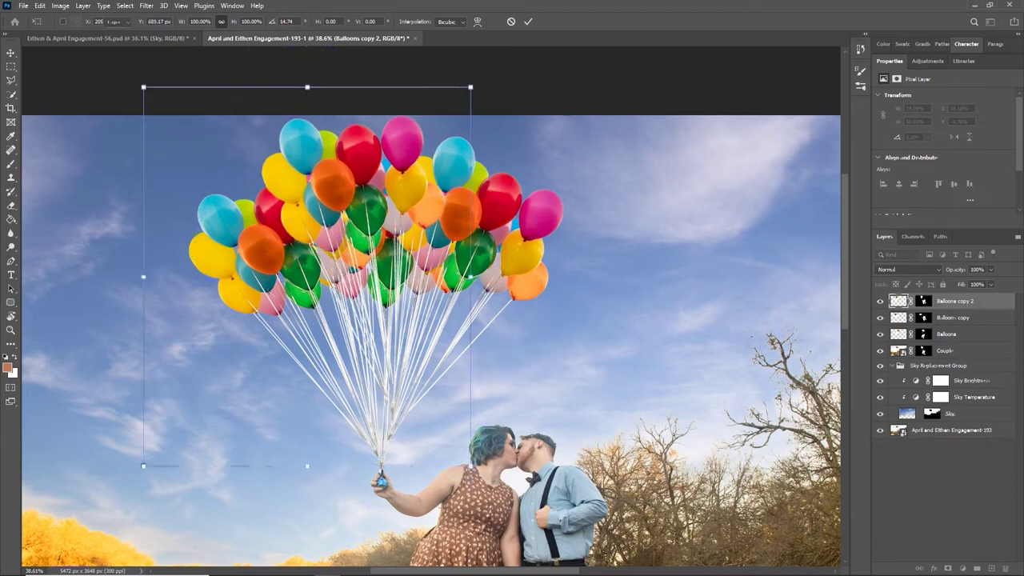
{"action": "key", "text": "Return"}
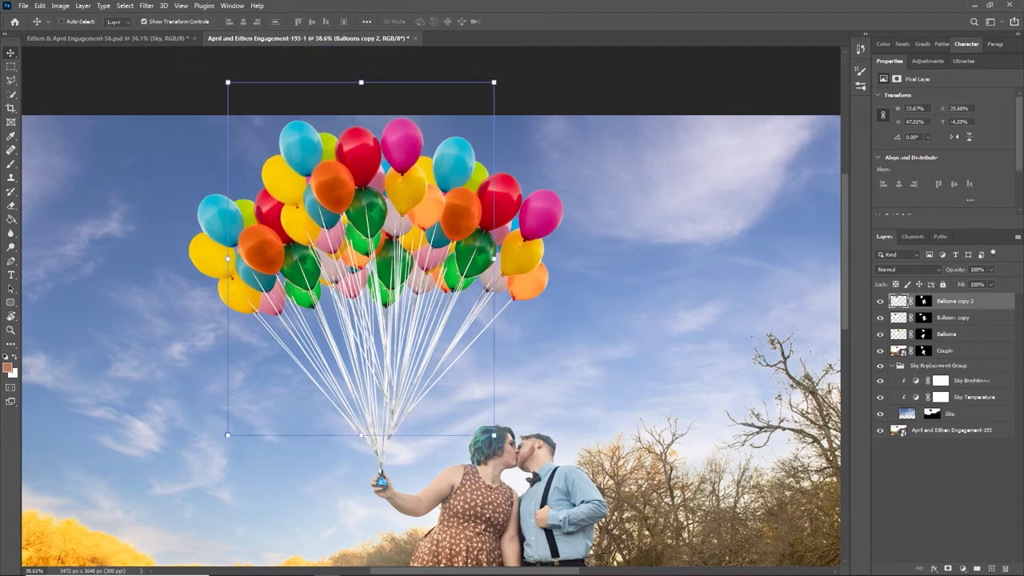
Move Balloons copy 2 beneath the Couple layer in the stack and shift its balloons slightly left.
{"action": "left_click_drag", "start_coordinate": [952, 301], "coordinate": [952, 356]}
{"action": "mouse_move", "coordinate": [385, 137]}
{"action": "left_mouse_down"}
{"action": "mouse_move", "coordinate": [362, 138]}
{"action": "mouse_move", "coordinate": [370, 138]}
{"action": "left_mouse_up"}
Duplicate Balloons copy 2, rotate the duplicate about 21.4 degrees clockwise and place it in the upper right of the bunch.
{"action": "key", "text": "ctrl+j"}
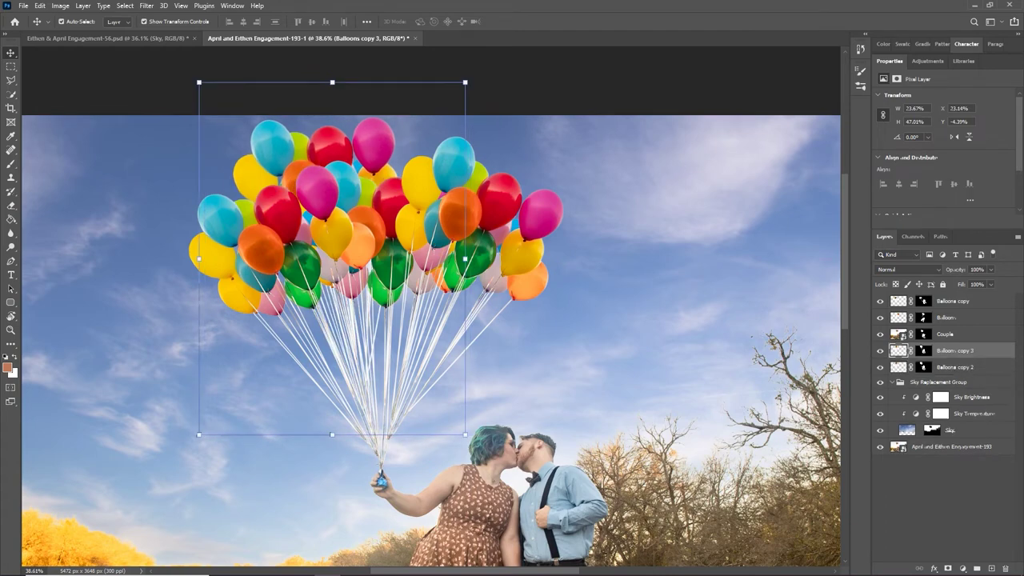
{"action": "left_click_drag", "start_coordinate": [479, 197], "coordinate": [490, 230]}
{"action": "left_click_drag", "start_coordinate": [464, 187], "coordinate": [563, 219]}
{"action": "key", "text": "Return"}
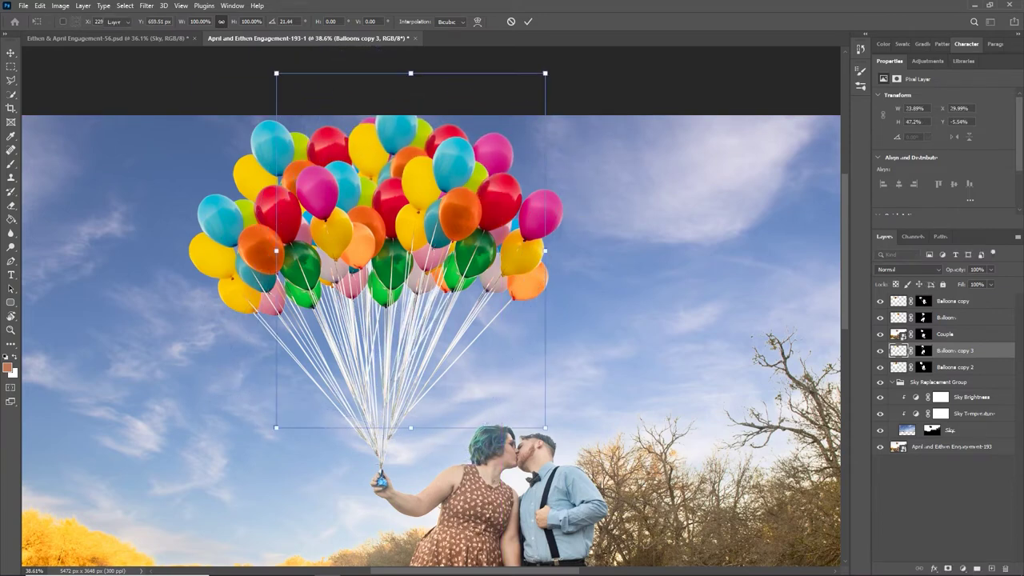
Clean up the string ends and knots above the hand with a black brush on the Balloons copy, Balloons and Balloons copy 3 masks.
{"action": "key", "text": "z"}
{"action": "left_click_drag", "start_coordinate": [372, 454], "coordinate": [472, 447]}
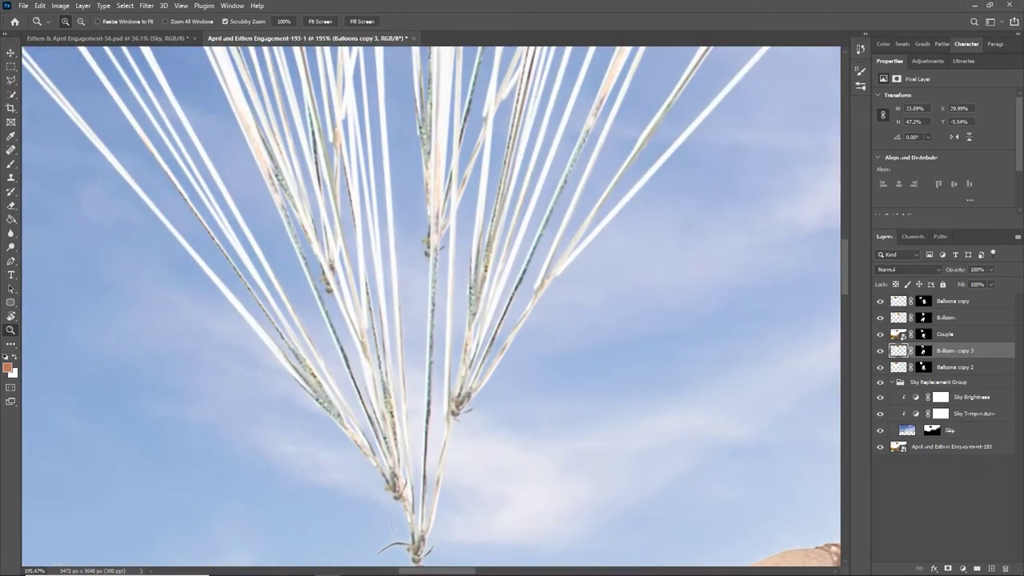
{"action": "left_click", "coordinate": [923, 300]}
{"action": "key", "text": "b"}
{"action": "key", "text": "d"}
{"action": "left_click", "coordinate": [879, 301]}
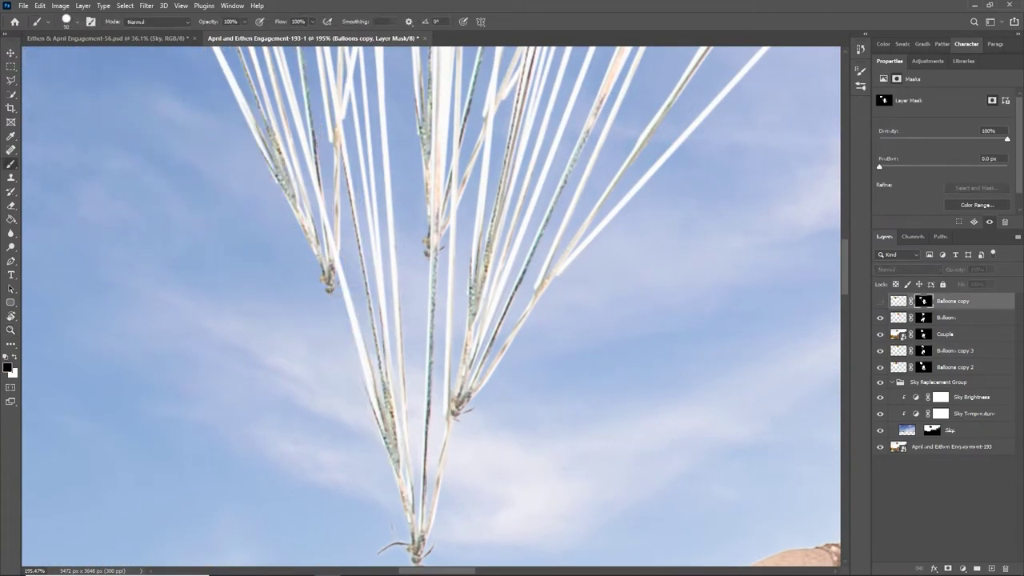
{"action": "left_click", "coordinate": [880, 301]}
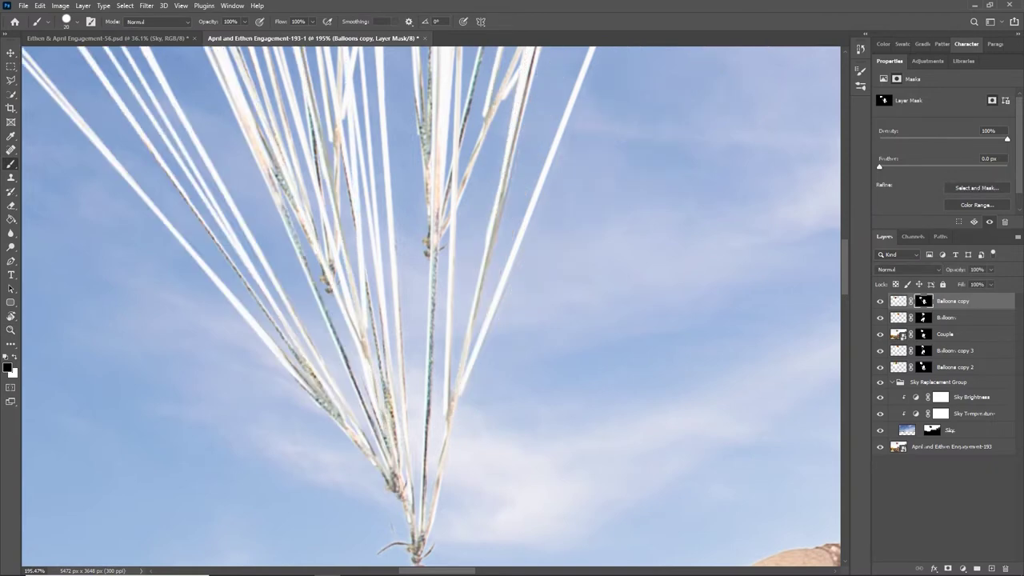
{"action": "left_click", "coordinate": [880, 318]}
{"action": "left_click", "coordinate": [923, 318]}
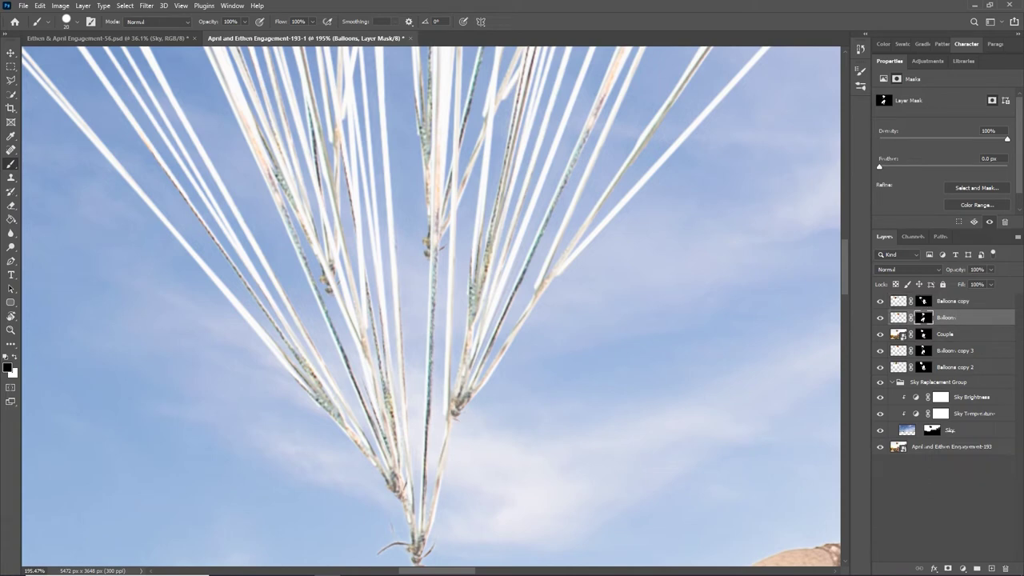
{"action": "left_click", "coordinate": [515, 346], "text": "shift"}
{"action": "left_click", "coordinate": [923, 351]}
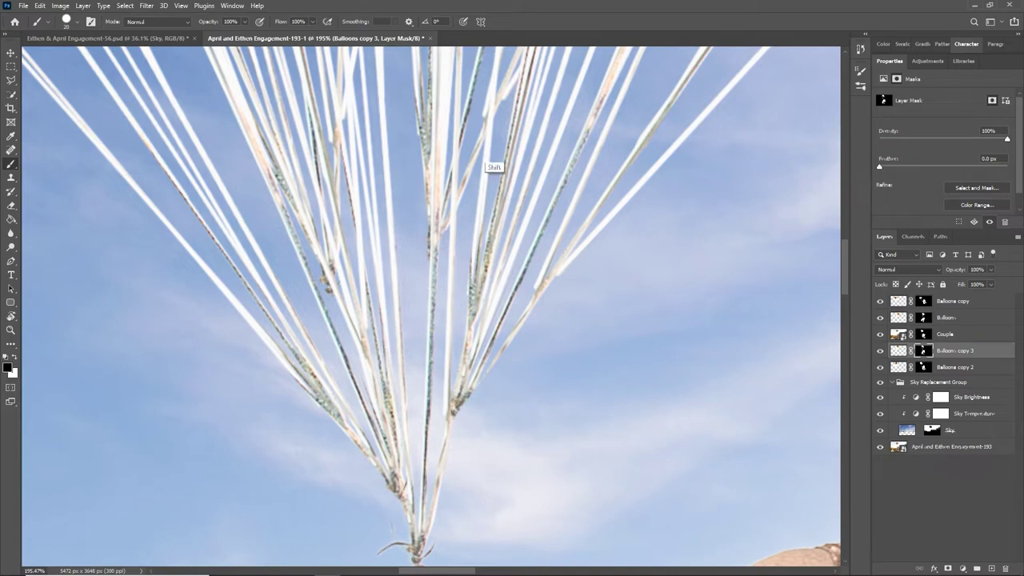
Compare the enlarged balloon bunch with the earlier Engagement-56.psd composite, showing that document's six hidden balloon layers.
{"action": "key", "text": "z"}
{"action": "mouse_move", "coordinate": [485, 287]}
{"action": "left_mouse_down"}
{"action": "mouse_move", "coordinate": [343, 286]}
{"action": "mouse_move", "coordinate": [250, 389]}
{"action": "left_mouse_up"}
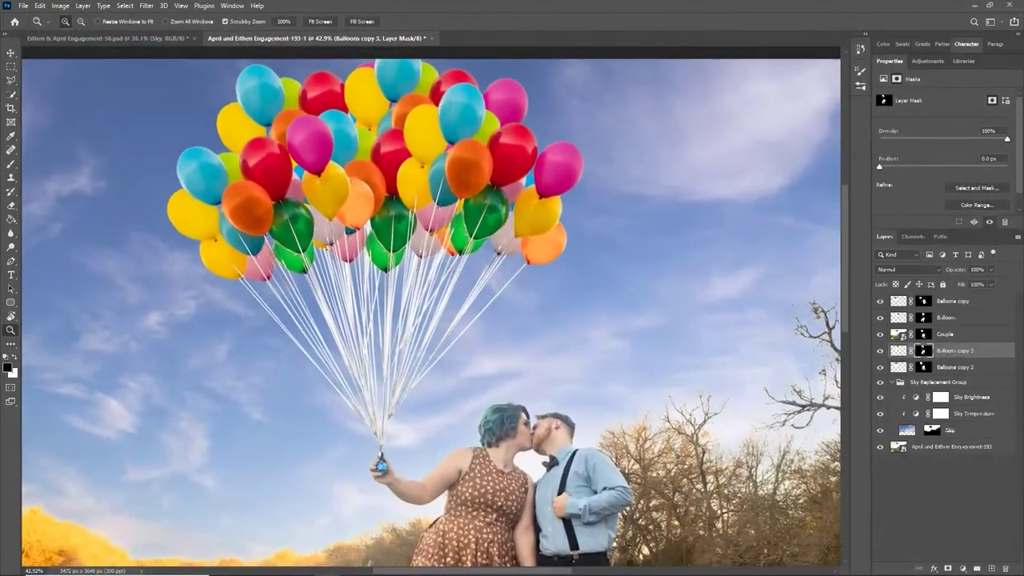
{"action": "left_click_drag", "start_coordinate": [404, 344], "coordinate": [346, 344]}
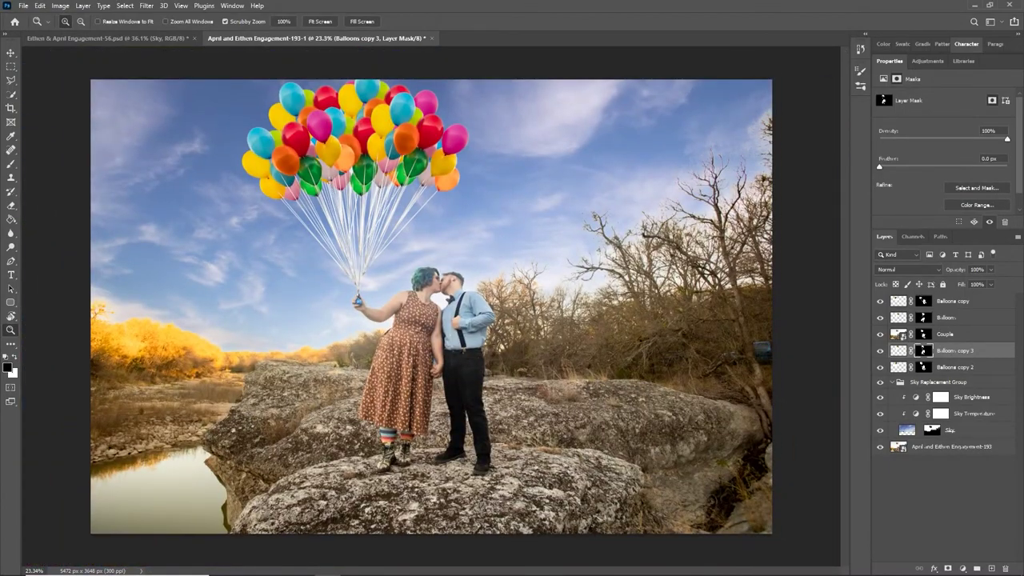
{"action": "left_click_drag", "start_coordinate": [354, 211], "coordinate": [553, 199]}
{"action": "left_click", "coordinate": [109, 38]}
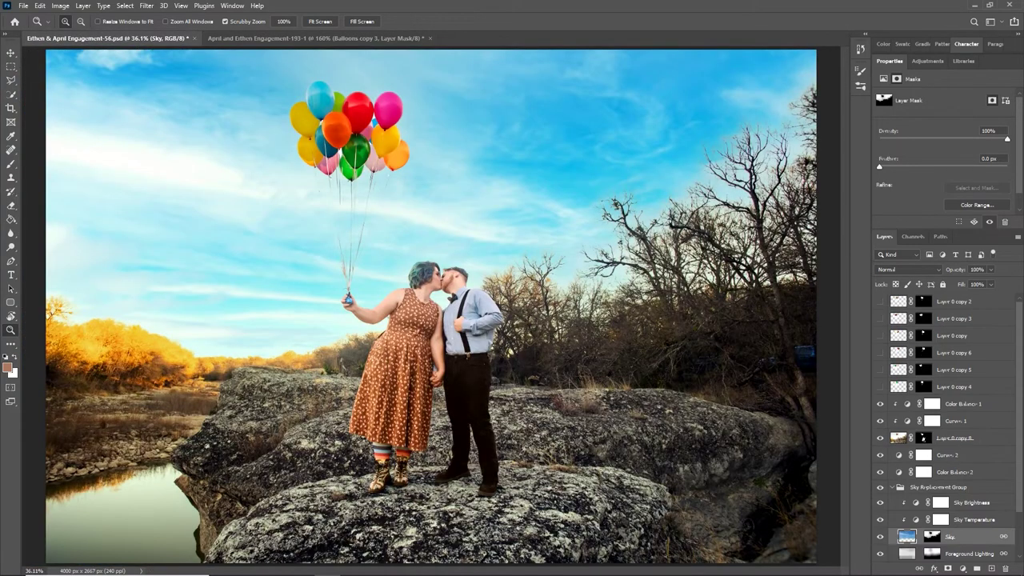
{"action": "left_click_drag", "start_coordinate": [352, 185], "coordinate": [411, 185]}
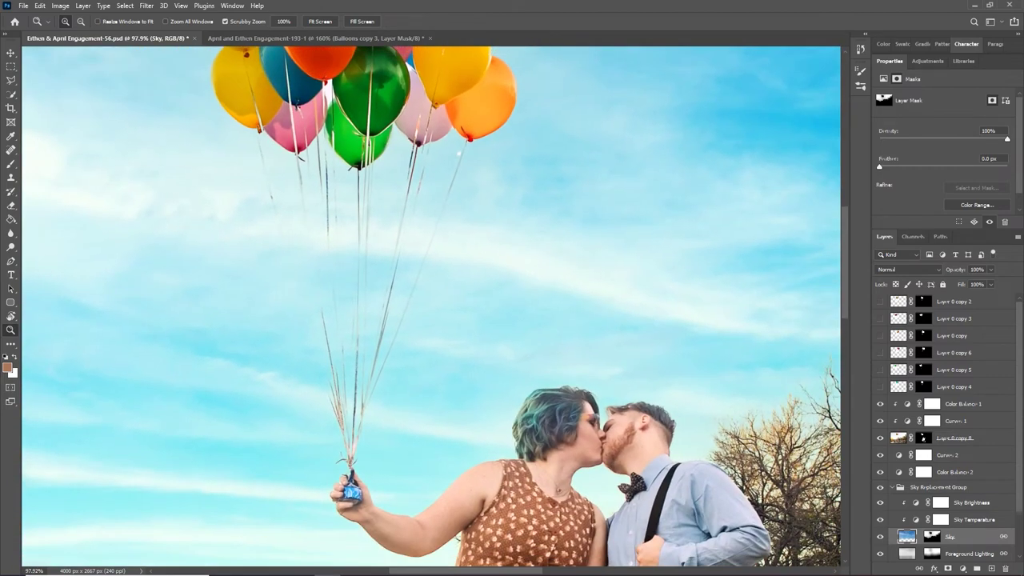
{"action": "left_click_drag", "start_coordinate": [879, 386], "coordinate": [880, 301]}
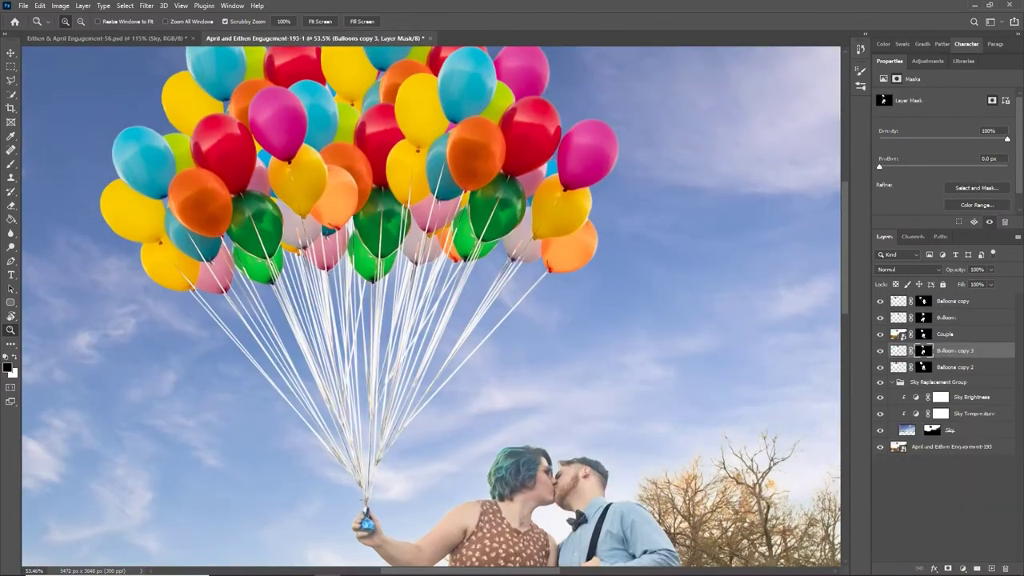
{"action": "left_click_drag", "start_coordinate": [374, 267], "coordinate": [352, 267]}
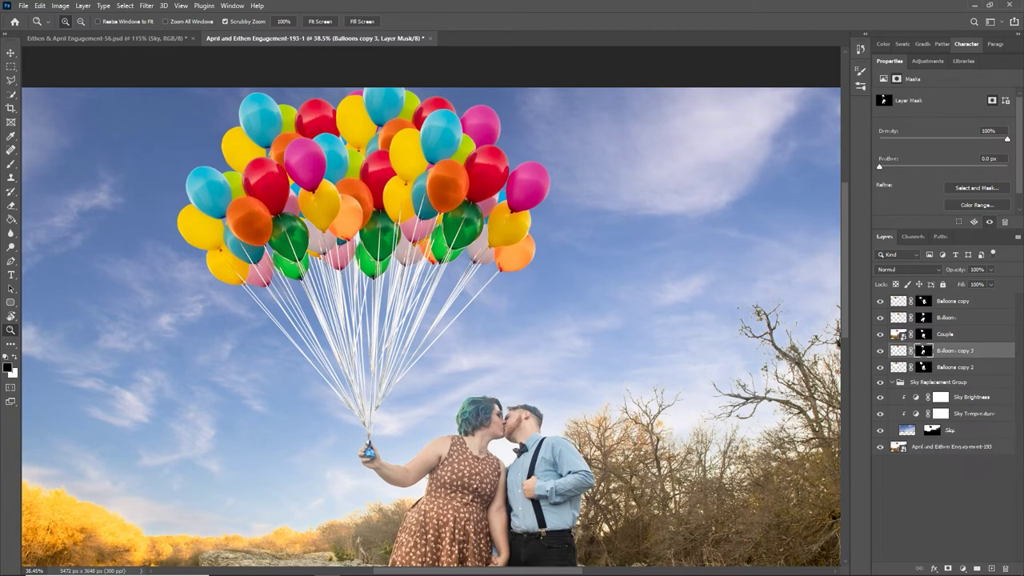
Identify the balloons on Balloons copy 2 and apply Hue/Saturation with a hue of -36 to them.
{"action": "left_click", "coordinate": [955, 367]}
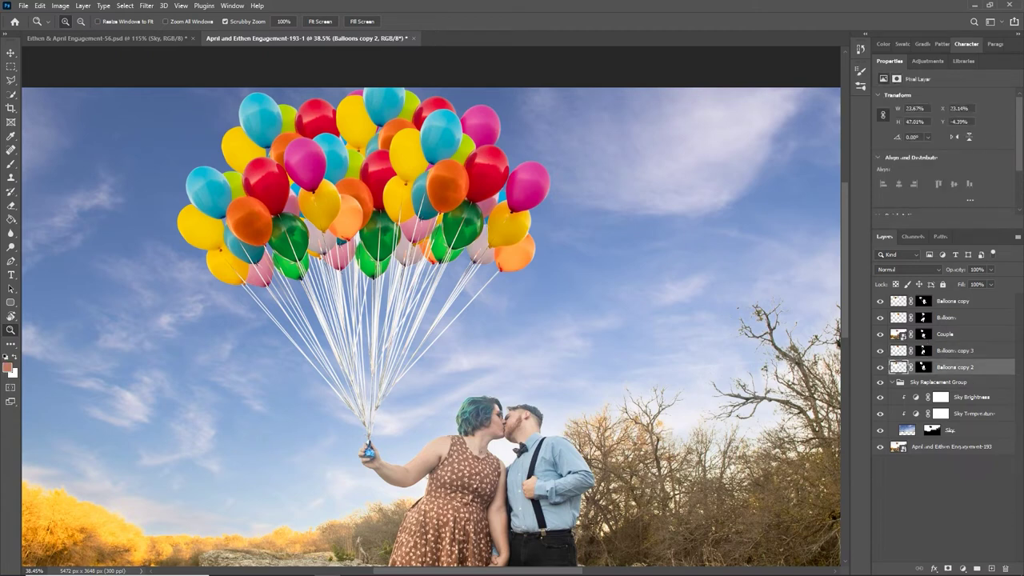
{"action": "left_click", "coordinate": [880, 367]}
{"action": "left_click", "coordinate": [879, 366]}
{"action": "key", "text": "ctrl+u"}
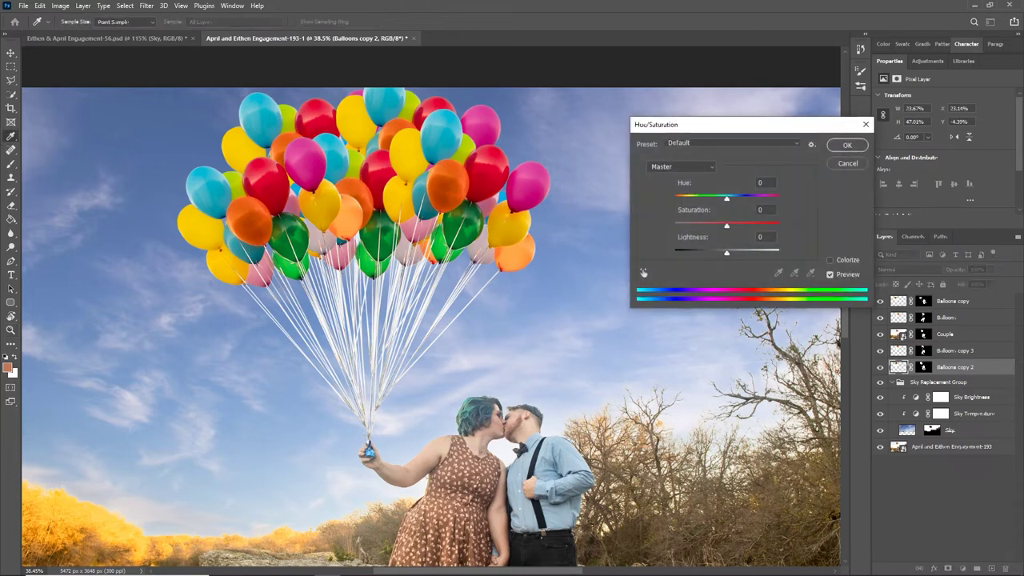
{"action": "left_click_drag", "start_coordinate": [726, 198], "coordinate": [707, 198]}
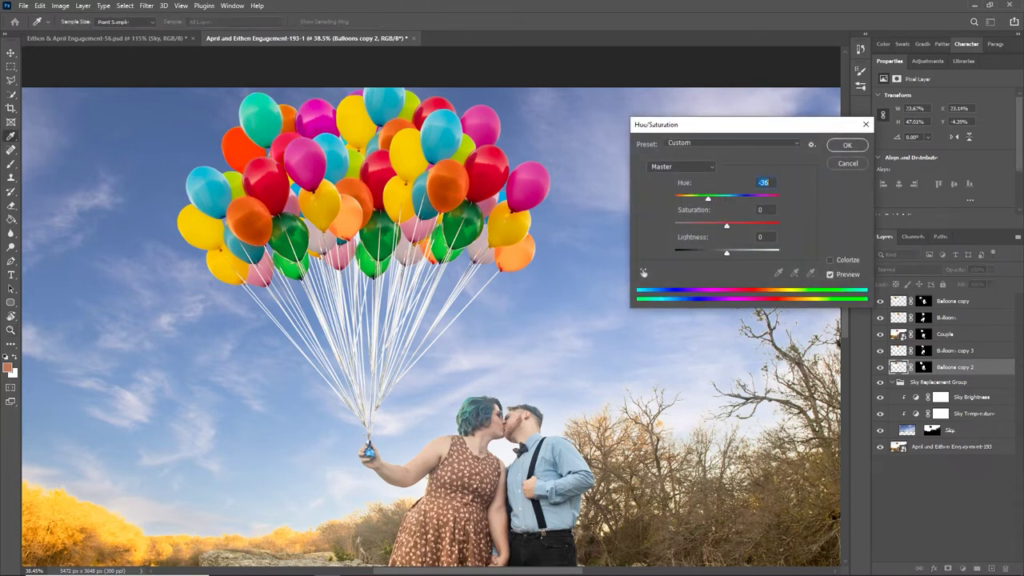
{"action": "key", "text": "Return"}
Recolour the balloons on Balloons copy 3 using Hue/Saturation with a hue of +26.
{"action": "key", "text": "alt+bracketright"}
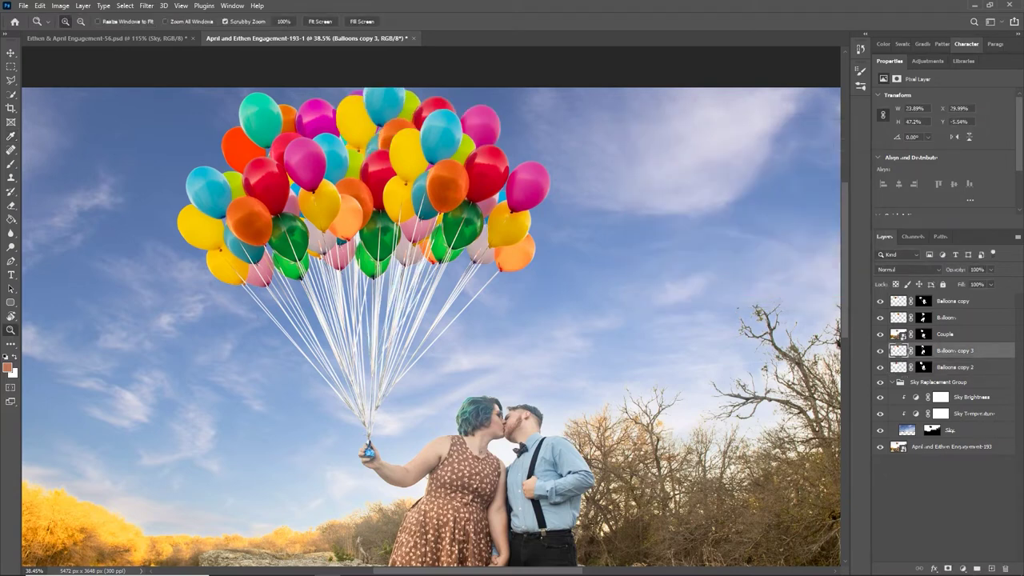
{"action": "key", "text": "ctrl+u"}
{"action": "type", "text": "26"}
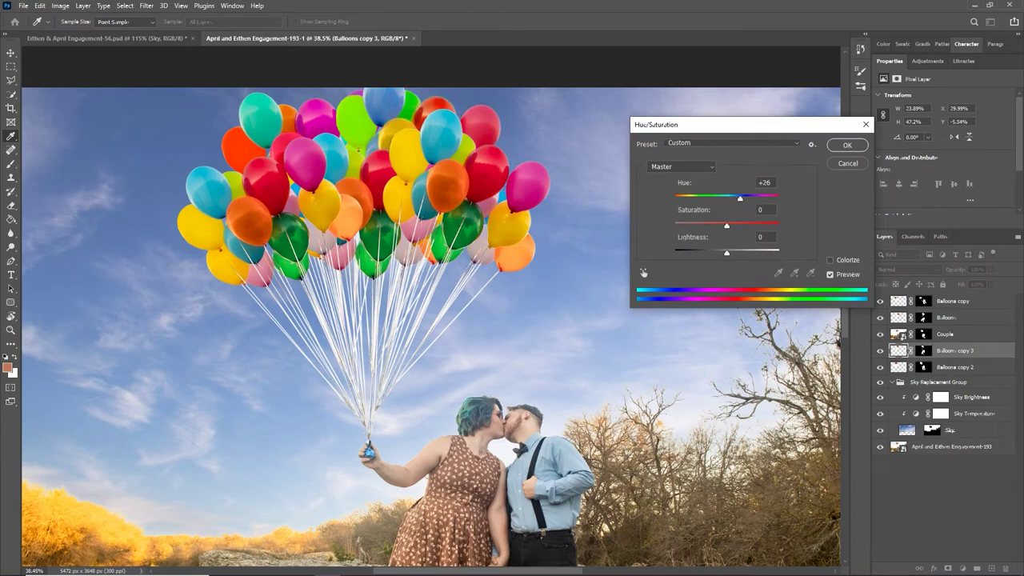
{"action": "key", "text": "Return"}
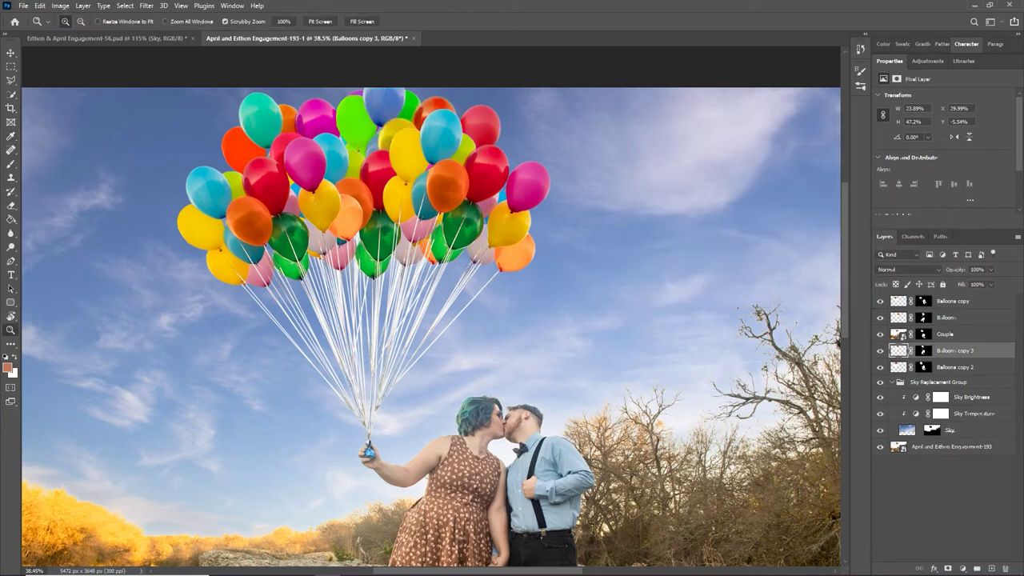
Use Hue/Saturation to set the hue to -120 on the Balloons layer and +41 on Balloons copy.
{"action": "key", "text": "alt+bracketright"}
{"action": "key", "text": "alt+bracketright"}
{"action": "left_click", "coordinate": [879, 317]}
{"action": "left_click", "coordinate": [880, 318]}
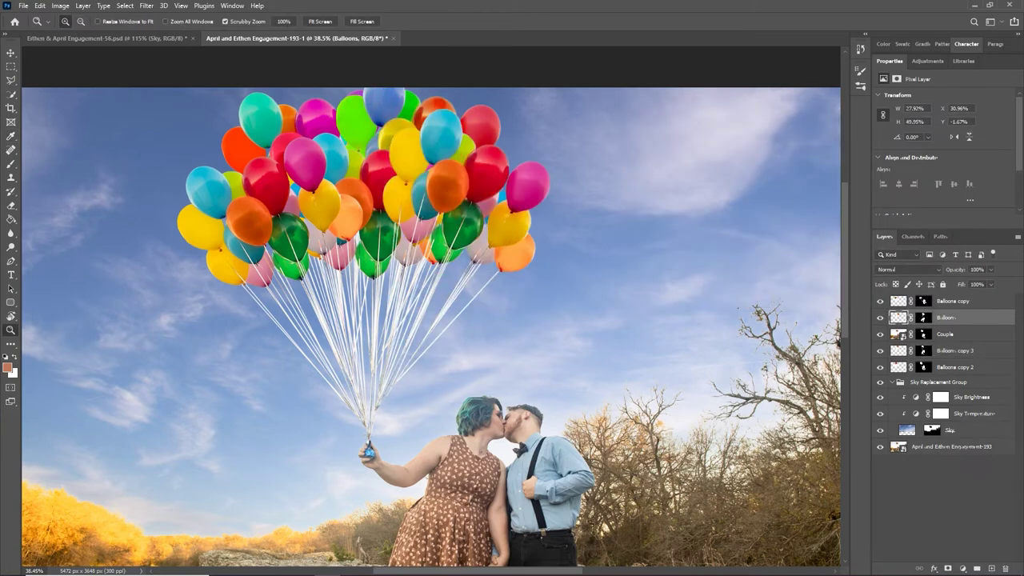
{"action": "key", "text": "ctrl+u"}
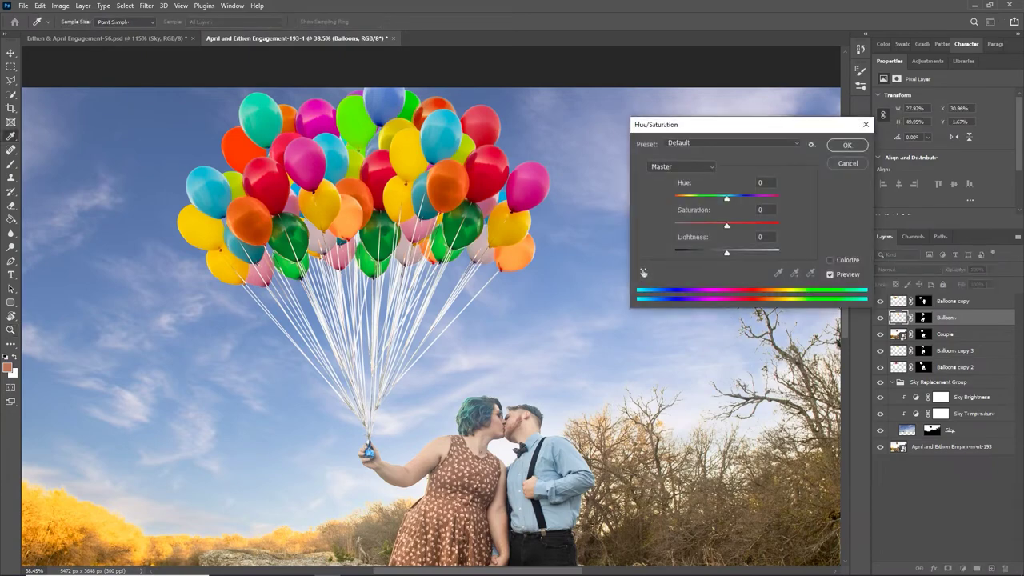
{"action": "type", "text": "-120"}
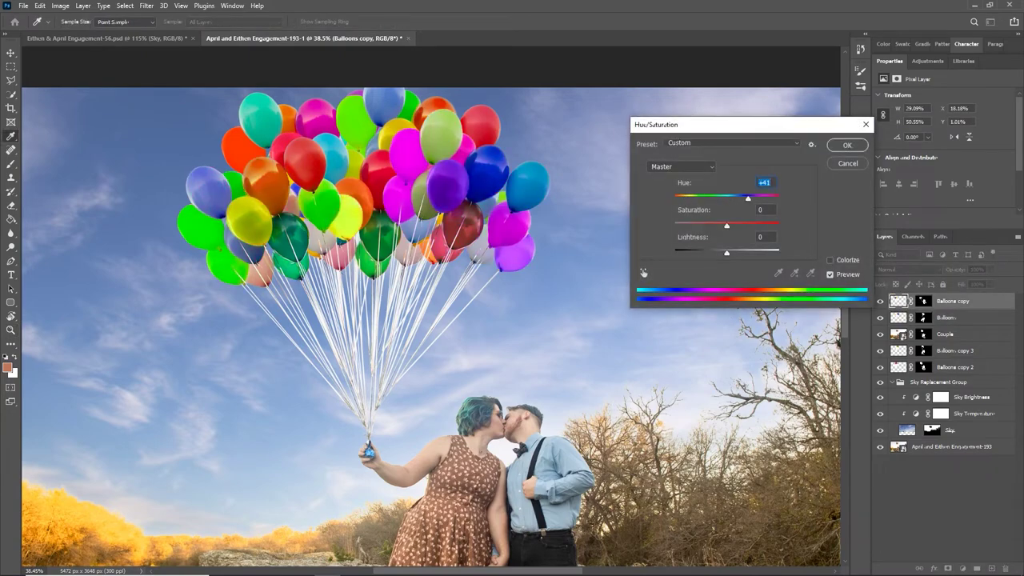
{"action": "key", "text": "Return"}
Check which balloons belong to Balloons copy 3 and move that layer slightly down and to the right within the bunch.
{"action": "key", "text": "ctrl+0"}
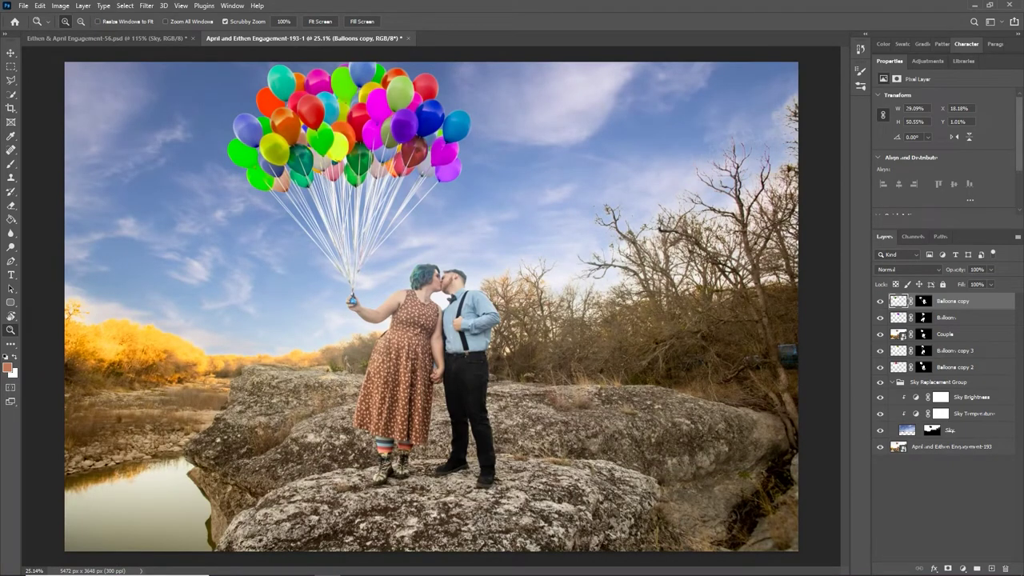
{"action": "key", "text": "v"}
{"action": "left_click", "coordinate": [879, 301]}
{"action": "left_click", "coordinate": [880, 301]}
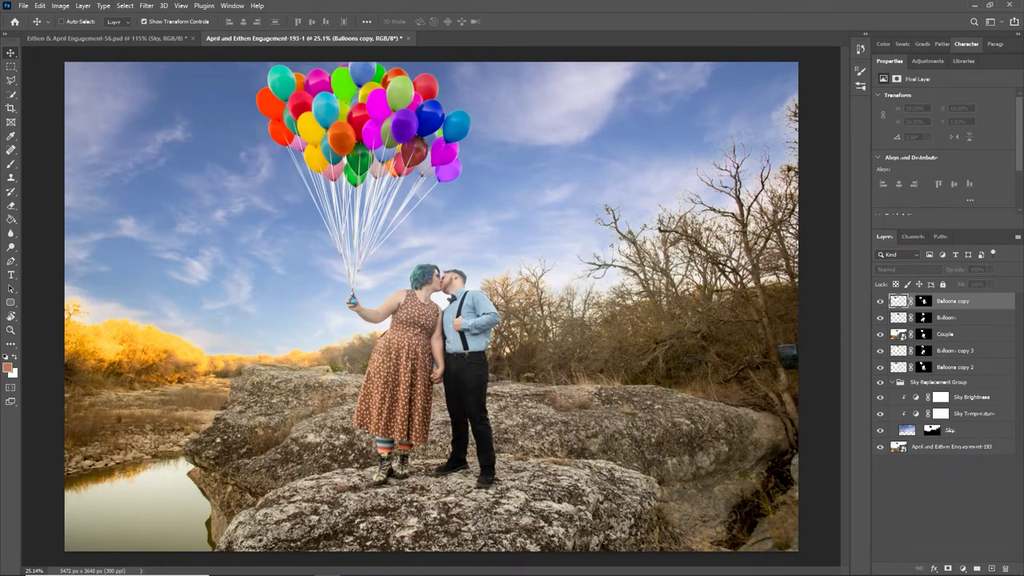
{"action": "left_click", "coordinate": [880, 351]}
{"action": "left_click", "coordinate": [880, 350]}
{"action": "left_click", "coordinate": [955, 351]}
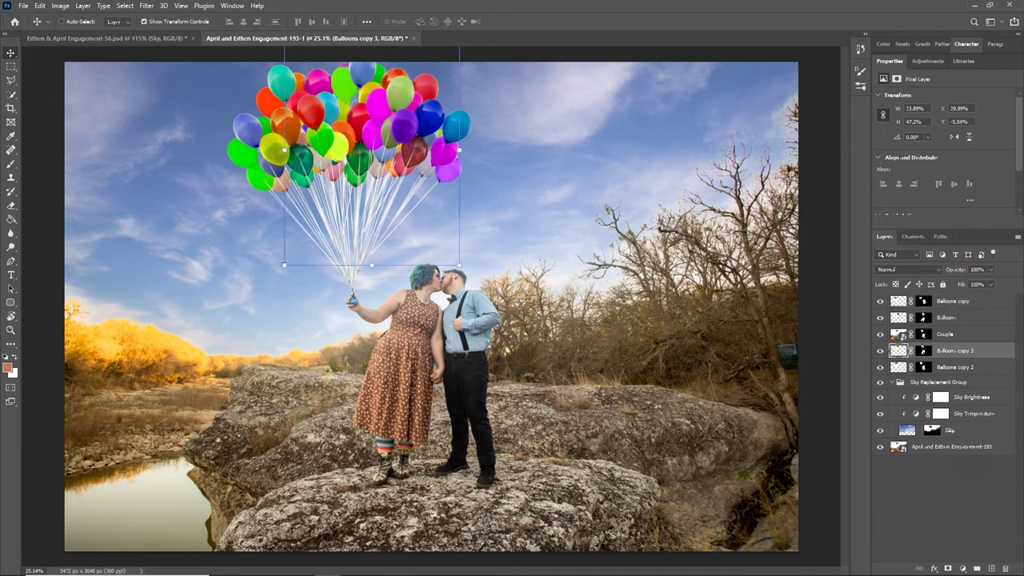
{"action": "left_click_drag", "start_coordinate": [410, 83], "coordinate": [414, 102]}
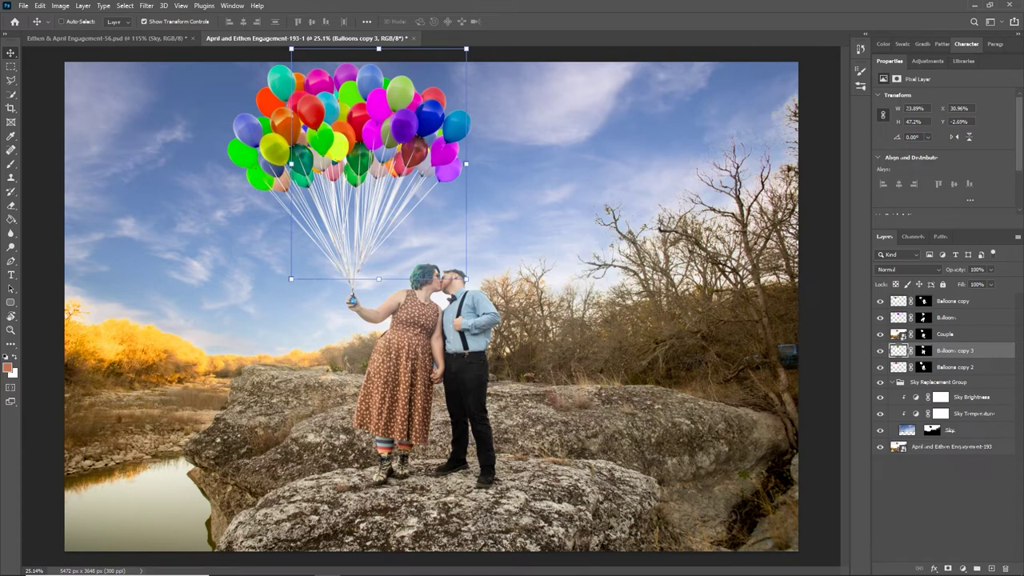
Add a Color Balance adjustment directly above the background photo and set its shadows to cyan-red -17 and yellow-blue +20.
{"action": "key", "text": "z"}
{"action": "left_click_drag", "start_coordinate": [414, 102], "coordinate": [404, 102]}
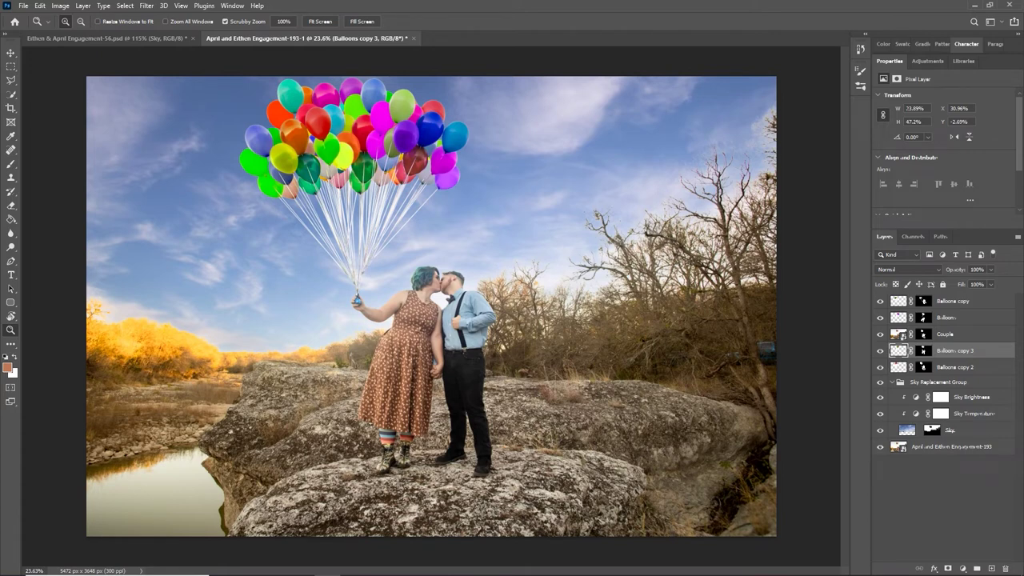
{"action": "left_click", "coordinate": [951, 447]}
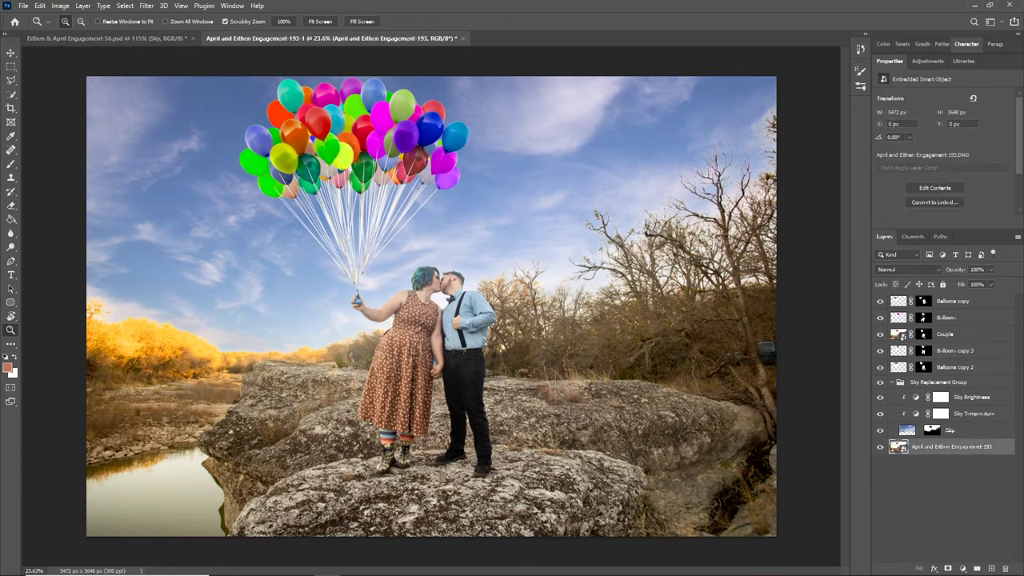
{"action": "left_click", "coordinate": [962, 568]}
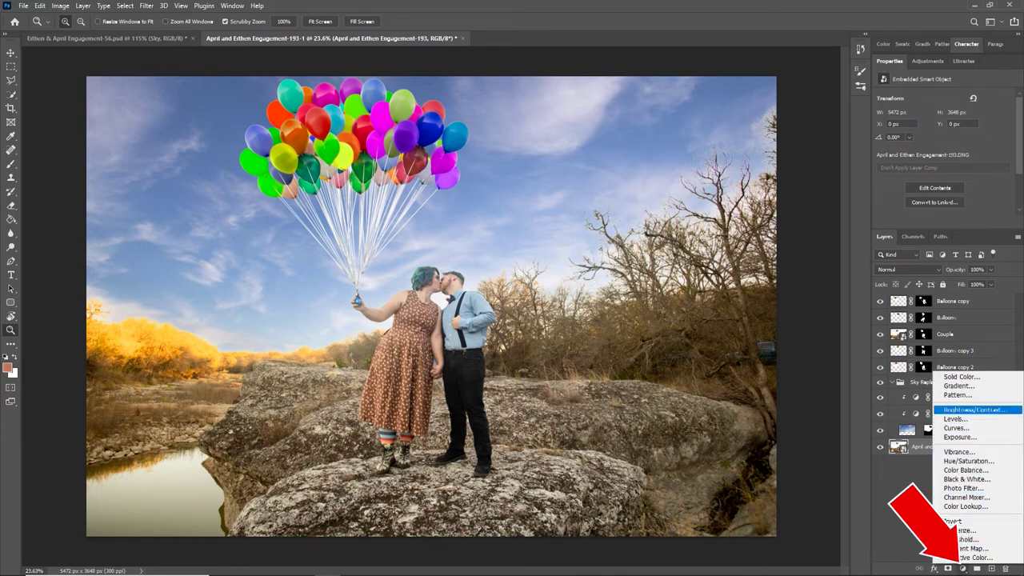
{"action": "left_click", "coordinate": [966, 470]}
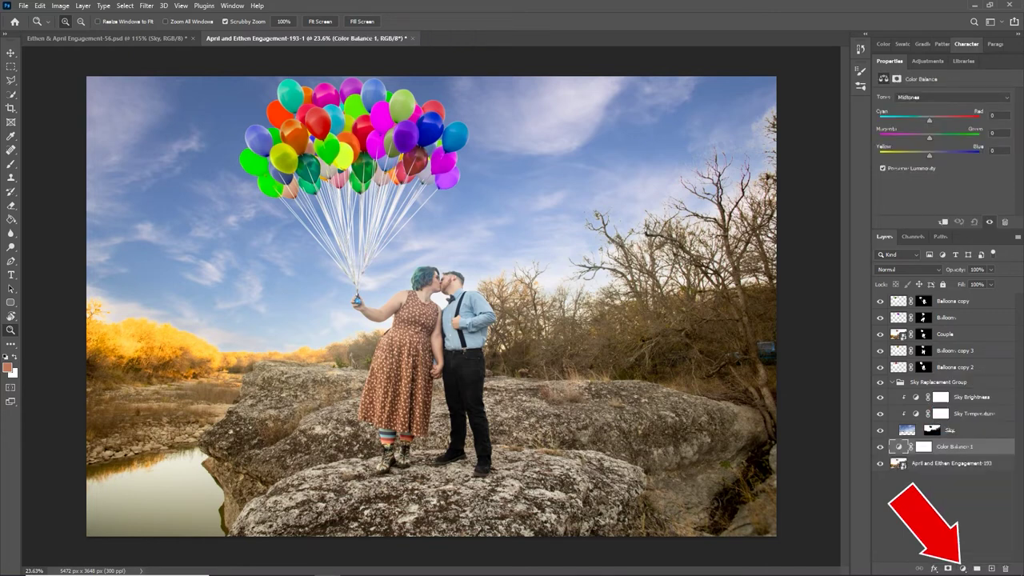
{"action": "left_click", "coordinate": [950, 98]}
{"action": "left_click", "coordinate": [921, 105]}
{"action": "left_click_drag", "start_coordinate": [929, 156], "coordinate": [935, 155]}
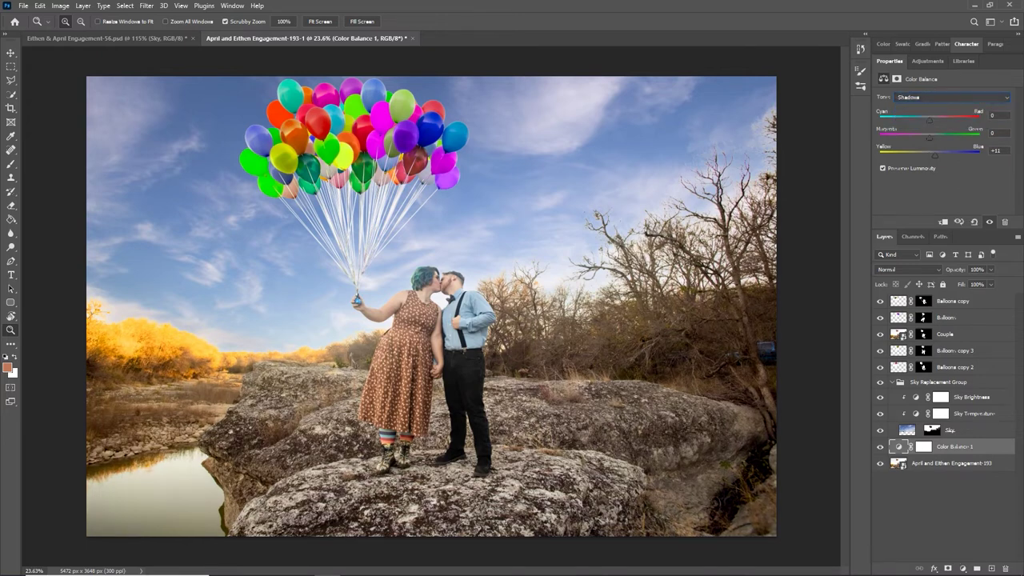
{"action": "left_click", "coordinate": [950, 98]}
{"action": "left_click", "coordinate": [918, 105]}
{"action": "left_click_drag", "start_coordinate": [929, 120], "coordinate": [920, 120]}
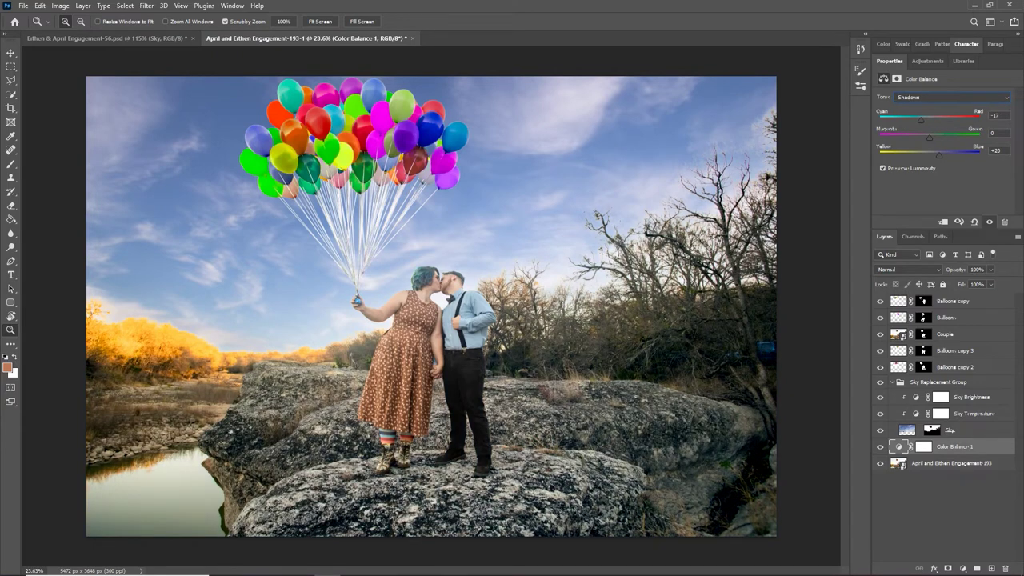
Set the background Color Balance midtones to cyan-red -19, magenta-green -7 and yellow-blue +10, and compare before and after.
{"action": "left_click", "coordinate": [952, 97]}
{"action": "left_click", "coordinate": [912, 112]}
{"action": "left_click_drag", "start_coordinate": [927, 138], "coordinate": [934, 155]}
{"action": "mouse_move", "coordinate": [928, 120]}
{"action": "left_mouse_down"}
{"action": "mouse_move", "coordinate": [908, 120]}
{"action": "mouse_move", "coordinate": [920, 120]}
{"action": "left_mouse_up"}
{"action": "left_click", "coordinate": [989, 222]}
{"action": "left_click", "coordinate": [989, 221]}
Reduce the background Color Balance layer's opacity to 71% and compare the image with and without it.
{"action": "left_click_drag", "start_coordinate": [955, 270], "coordinate": [946, 270]}
{"action": "key", "text": "1"}
{"action": "left_click", "coordinate": [989, 222]}
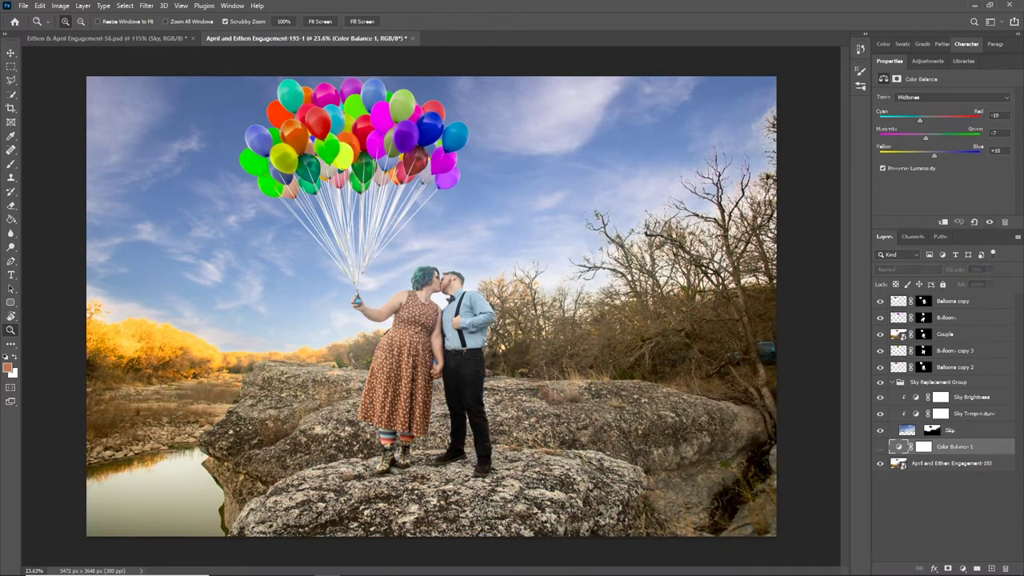
{"action": "left_click", "coordinate": [989, 221]}
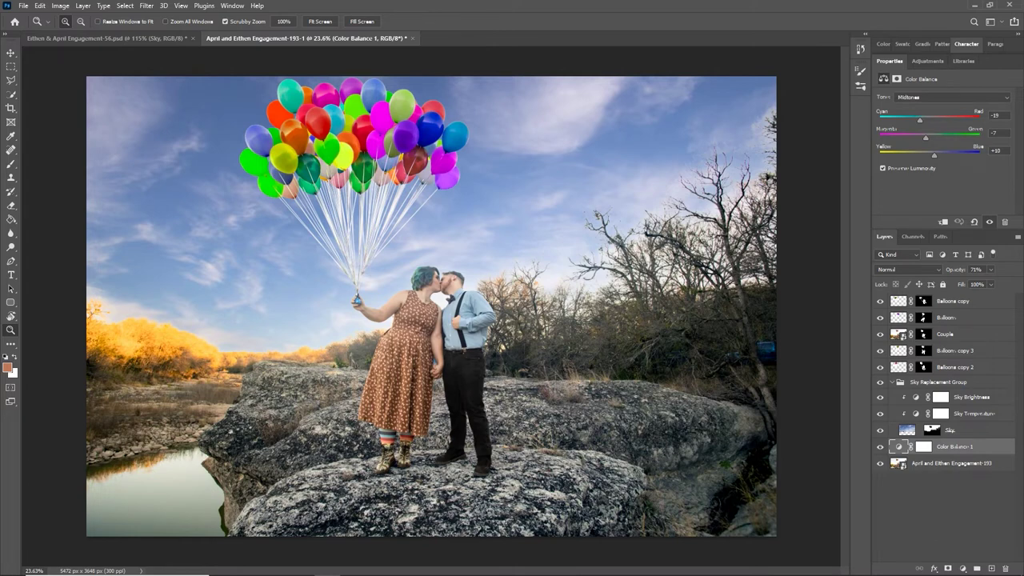
Add a Color Balance adjustment above the Couple layer and clip it to that layer.
{"action": "left_click", "coordinate": [945, 334]}
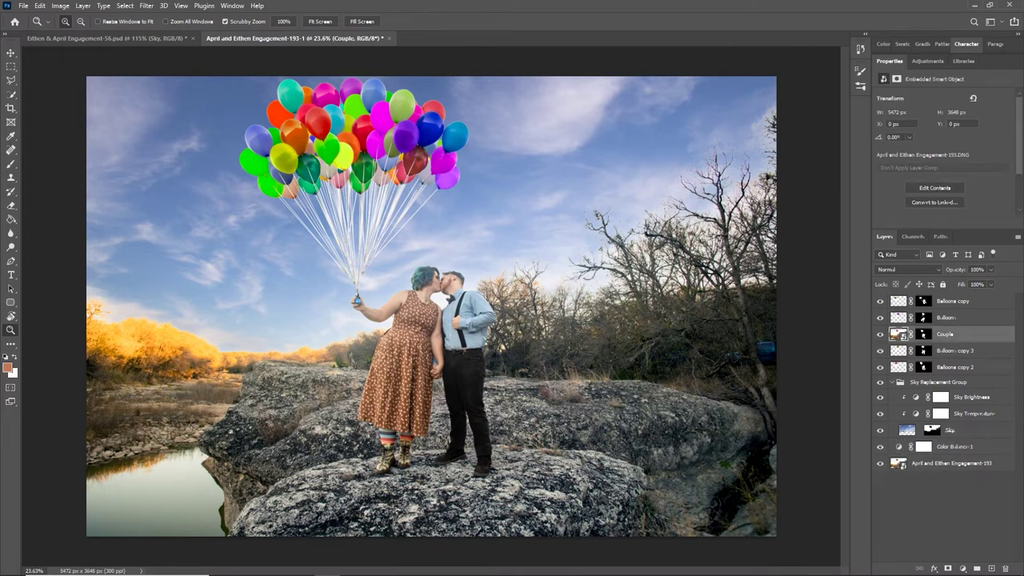
{"action": "left_click", "coordinate": [963, 568]}
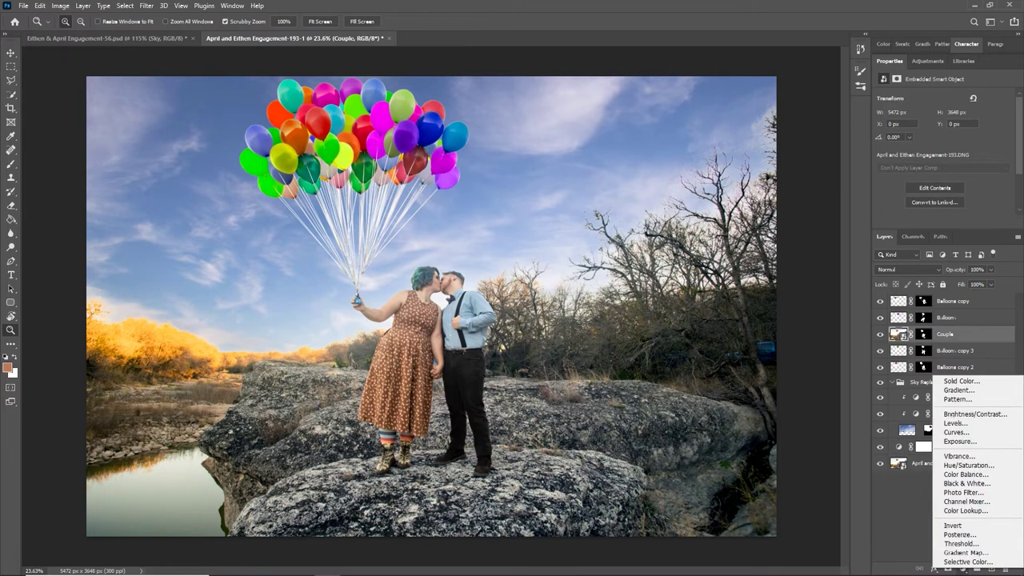
{"action": "left_click", "coordinate": [956, 474]}
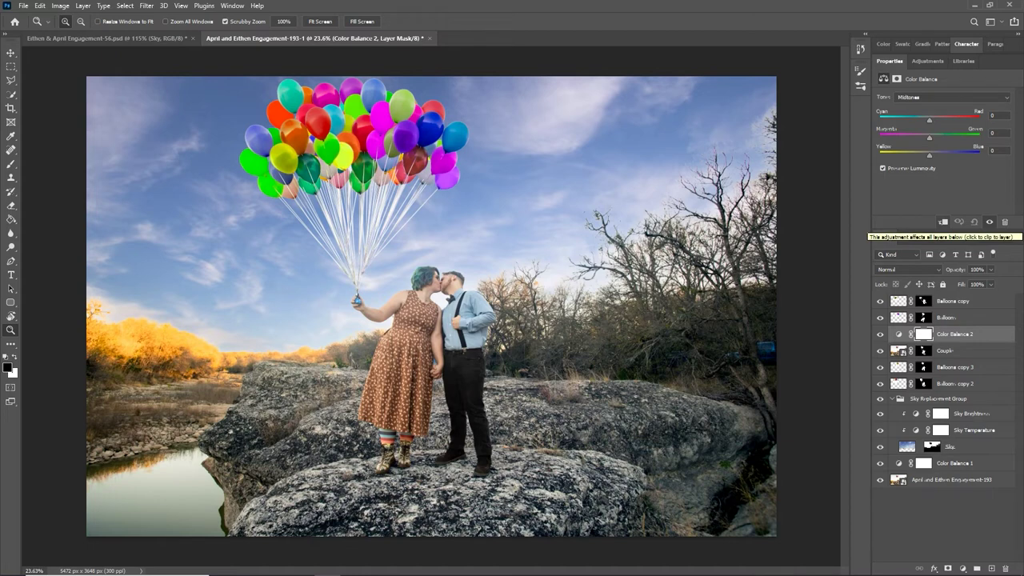
{"action": "left_click", "coordinate": [942, 222]}
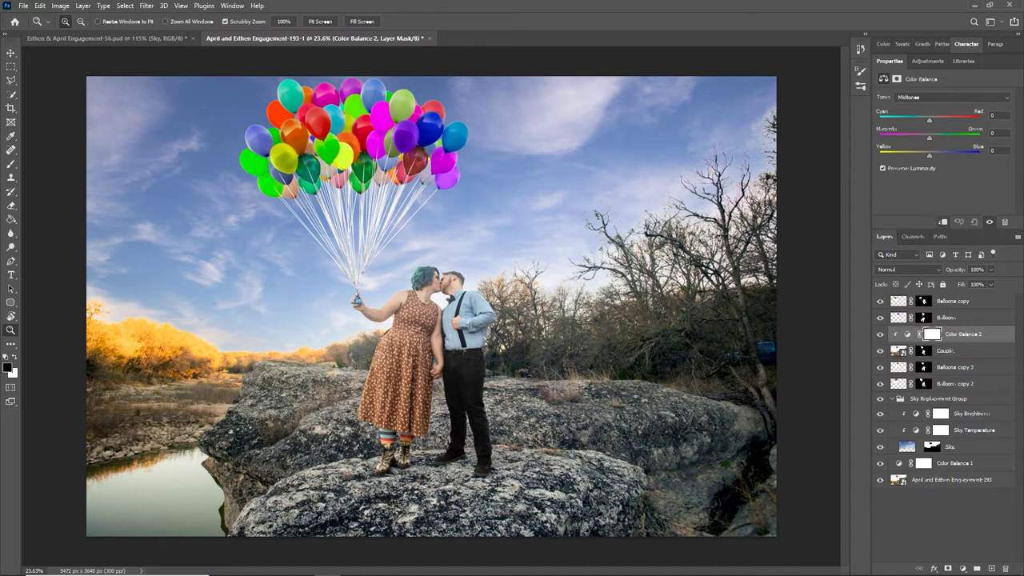
Test the clipped Color Balance with a magenta-green midtone value of -100 and bring it back to near neutral.
{"action": "left_click_drag", "start_coordinate": [930, 138], "coordinate": [879, 137]}
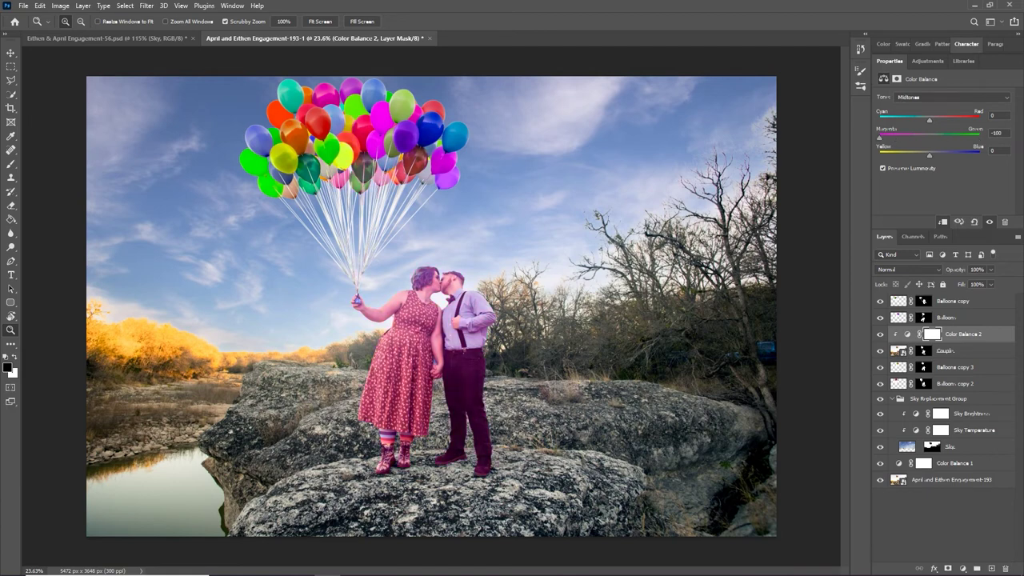
{"action": "left_click", "coordinate": [947, 351]}
{"action": "left_click", "coordinate": [962, 334]}
{"action": "left_click_drag", "start_coordinate": [879, 138], "coordinate": [930, 138]}
Set the couple's Color Balance highlights to red +4 and yellow -3, and its shadows to red +5 and blue +6.
{"action": "left_click", "coordinate": [951, 97]}
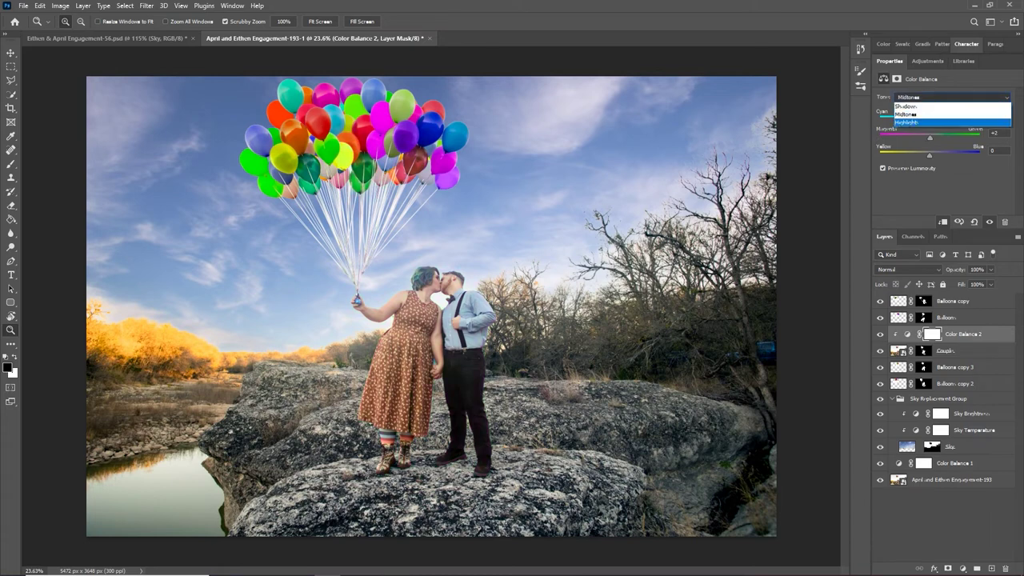
{"action": "left_click", "coordinate": [920, 122]}
{"action": "left_click_drag", "start_coordinate": [929, 120], "coordinate": [930, 120]}
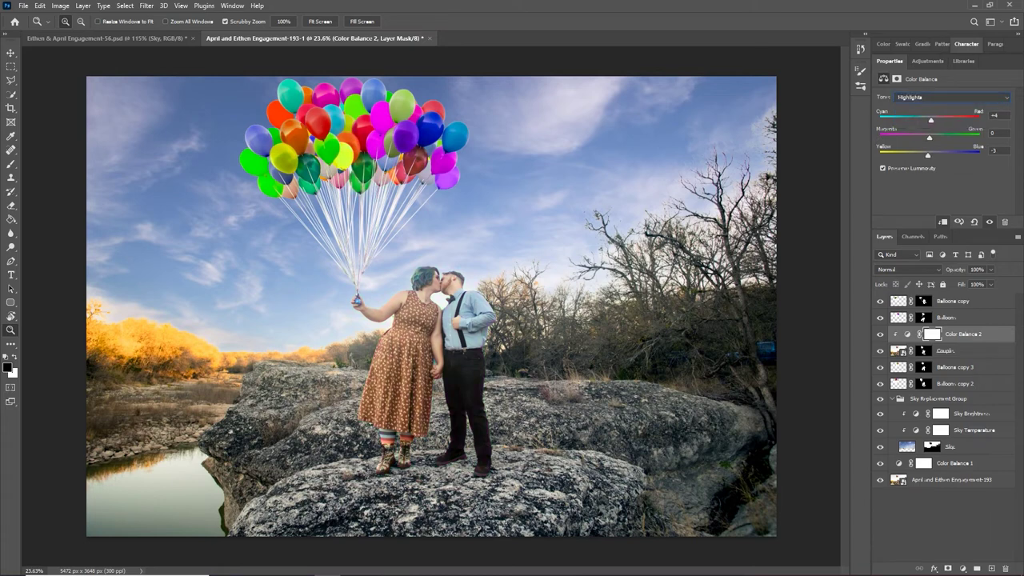
{"action": "left_click", "coordinate": [951, 97]}
{"action": "left_click", "coordinate": [920, 107]}
{"action": "left_click_drag", "start_coordinate": [929, 155], "coordinate": [935, 155]}
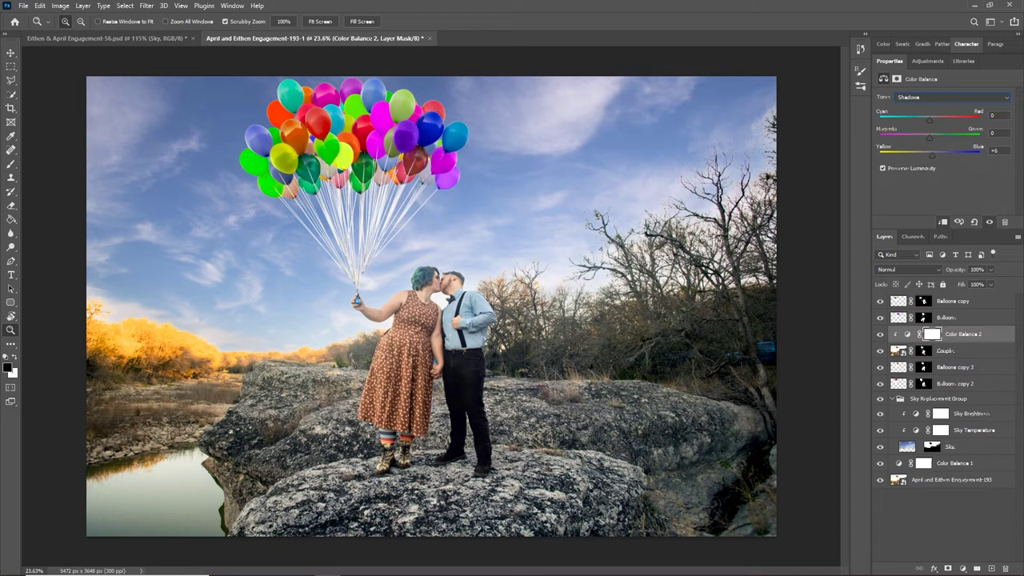
{"action": "left_click_drag", "start_coordinate": [929, 120], "coordinate": [931, 120]}
Set the couple's Color Balance midtones to red +16, green +5 and yellow -4, and compare the couple before and after.
{"action": "left_click", "coordinate": [880, 335]}
{"action": "left_click_drag", "start_coordinate": [411, 341], "coordinate": [486, 358]}
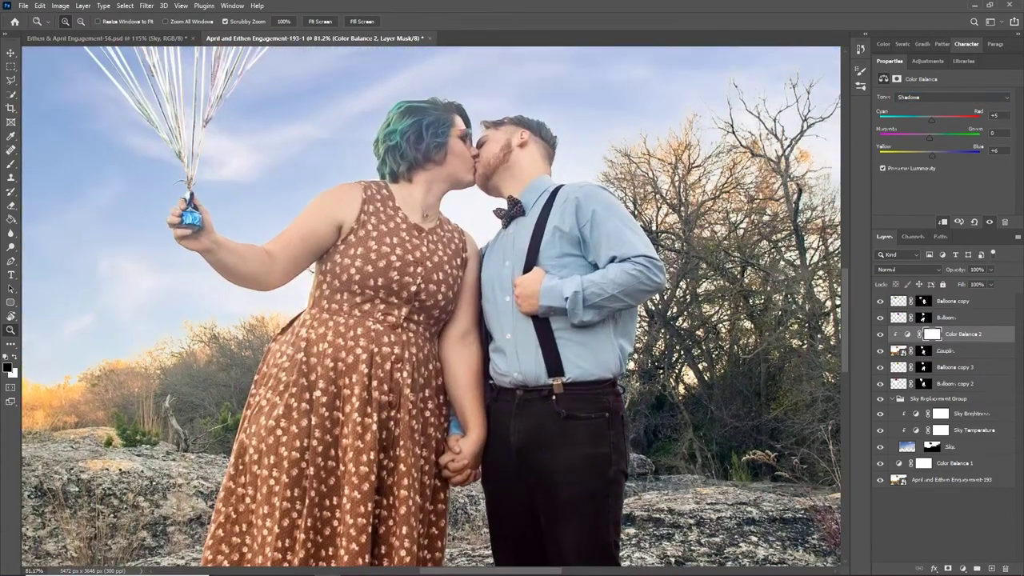
{"action": "key", "text": "Down"}
{"action": "key", "text": "Down"}
{"action": "key", "text": "Down"}
{"action": "key", "text": "Down"}
{"action": "left_click", "coordinate": [879, 335]}
{"action": "left_click", "coordinate": [880, 334]}
{"action": "left_click", "coordinate": [880, 335]}
{"action": "left_click", "coordinate": [989, 222]}
Add a Curves adjustment clipped to the couple, moving the black point inward and lifting the midtones slightly, and compare before and after.
{"action": "left_click", "coordinate": [963, 569]}
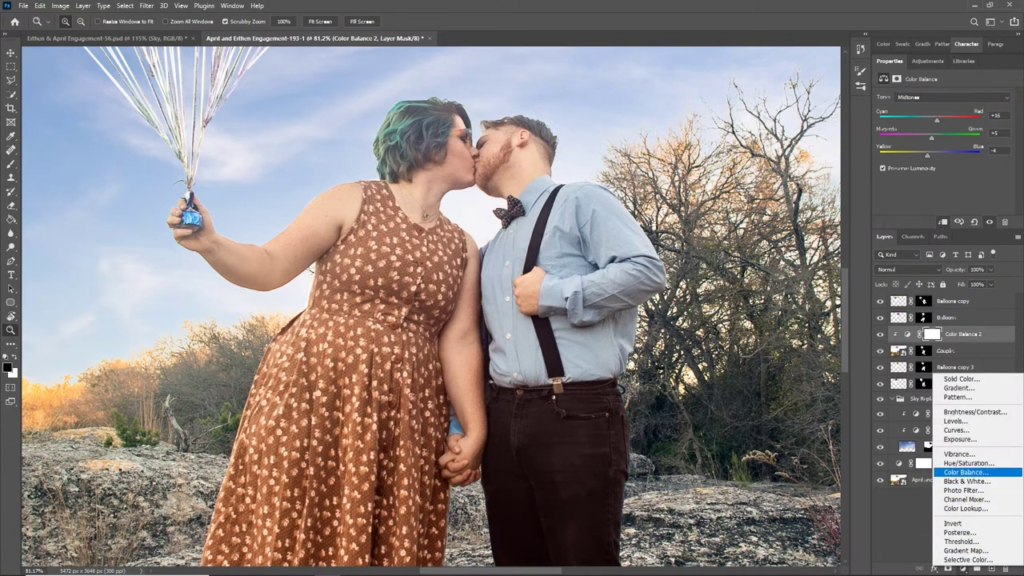
{"action": "left_click", "coordinate": [956, 430]}
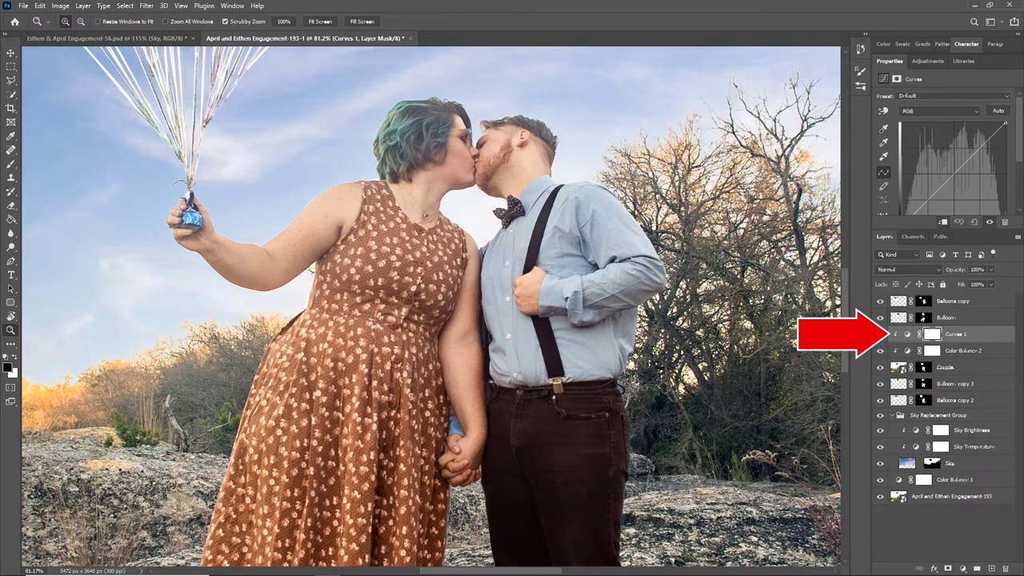
{"action": "left_click_drag", "start_coordinate": [901, 233], "coordinate": [913, 233]}
{"action": "left_click_drag", "start_coordinate": [943, 190], "coordinate": [947, 182]}
{"action": "left_click", "coordinate": [879, 357]}
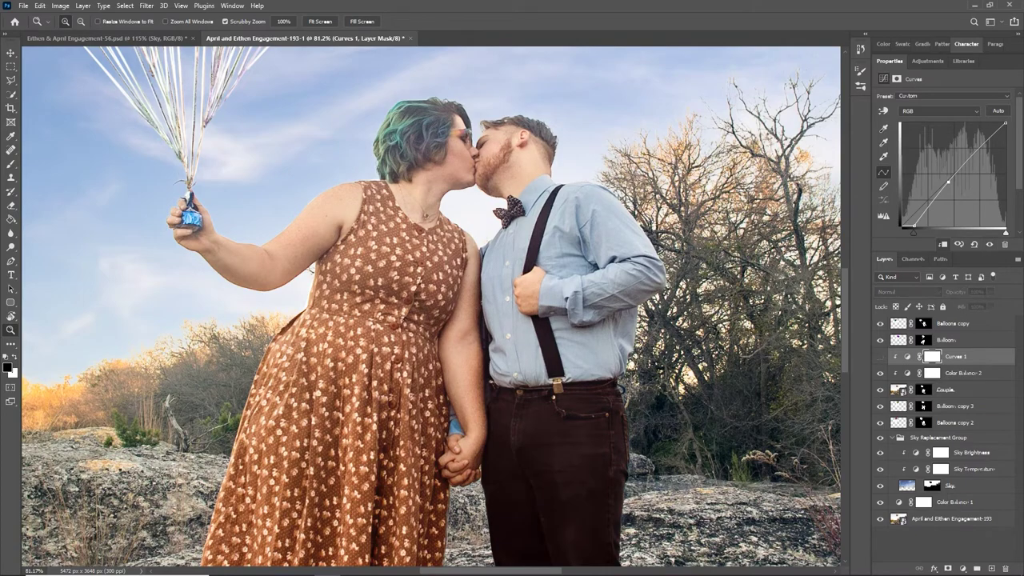
{"action": "left_click", "coordinate": [880, 357]}
{"action": "left_click", "coordinate": [879, 356]}
{"action": "left_click", "coordinate": [880, 356]}
Add a Curves adjustment directly above the background photo, lower its shadows and raise its highlights in an S-curve, and compare before and after.
{"action": "left_click_drag", "start_coordinate": [780, 358], "coordinate": [696, 351]}
{"action": "scroll", "coordinate": [430, 306], "scroll_direction": "up", "scroll_amount": 2}
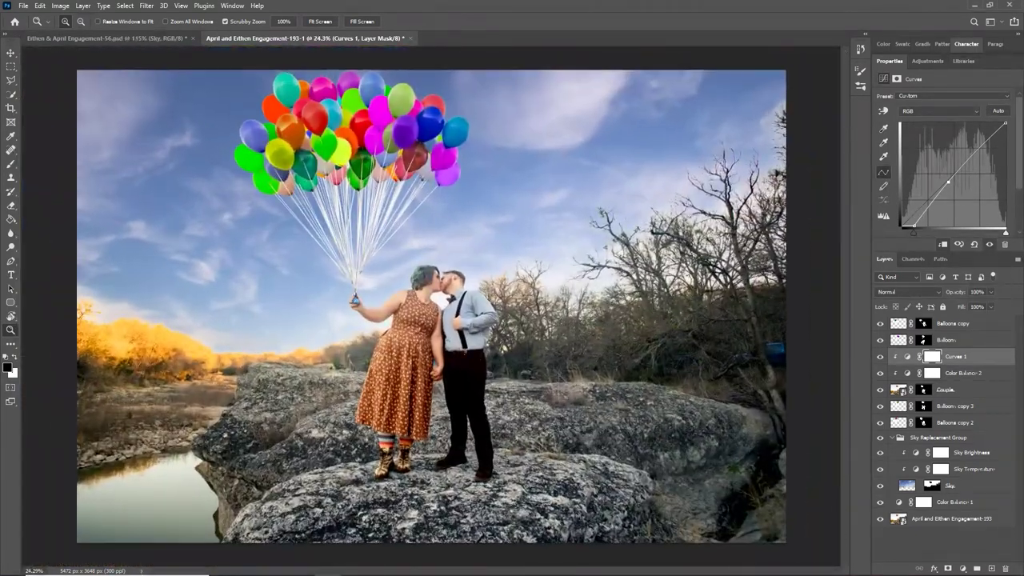
{"action": "left_click", "coordinate": [955, 502]}
{"action": "left_click", "coordinate": [952, 518]}
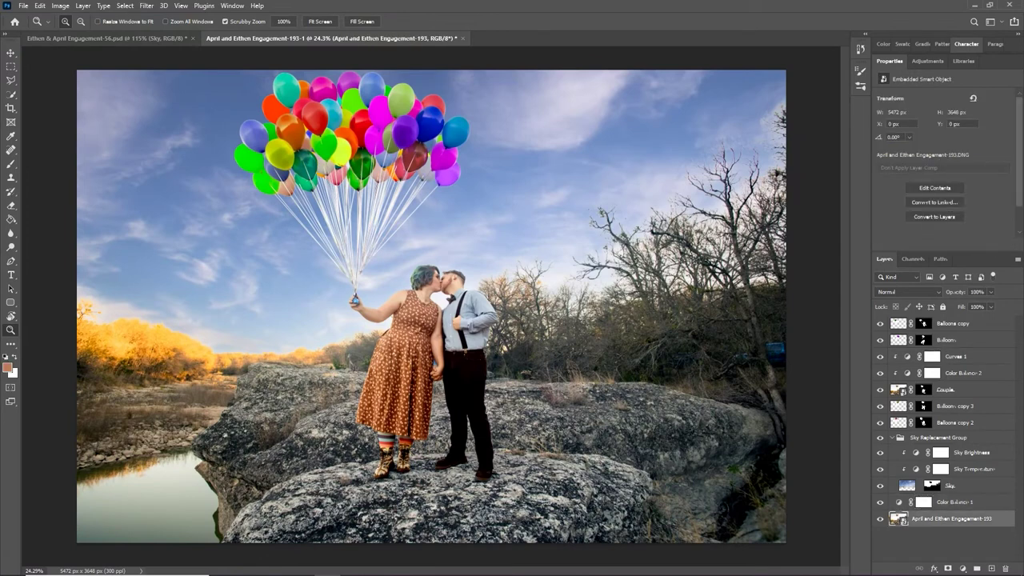
{"action": "left_click", "coordinate": [962, 568]}
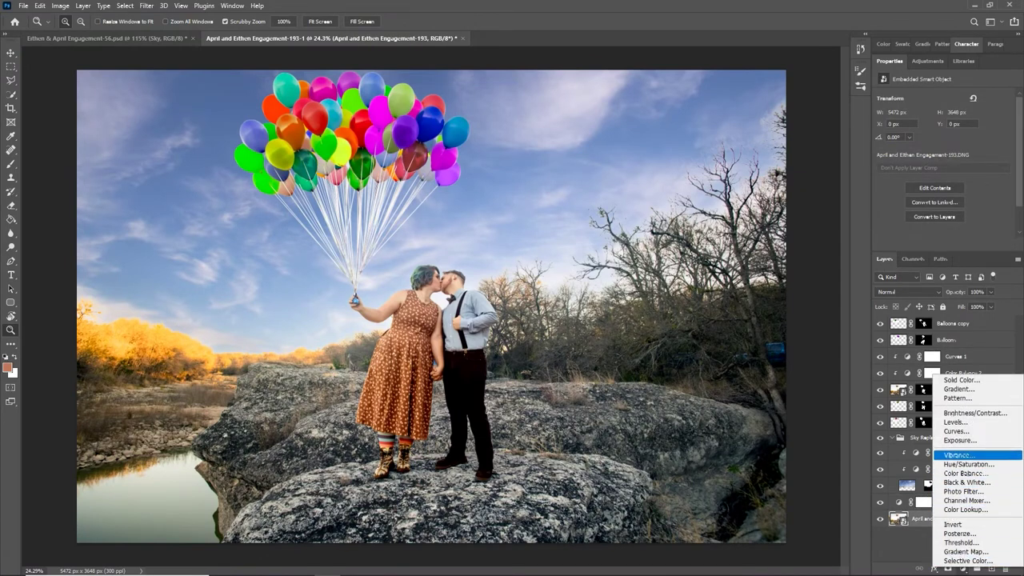
{"action": "left_click", "coordinate": [956, 431]}
{"action": "left_click_drag", "start_coordinate": [924, 204], "coordinate": [926, 208]}
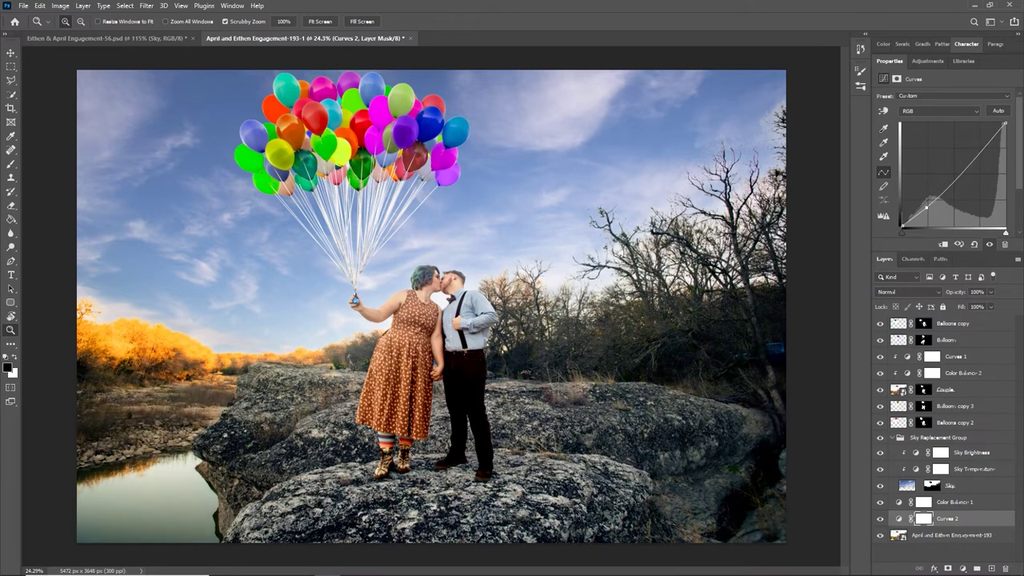
{"action": "left_click_drag", "start_coordinate": [971, 160], "coordinate": [970, 151]}
{"action": "left_click", "coordinate": [880, 520]}
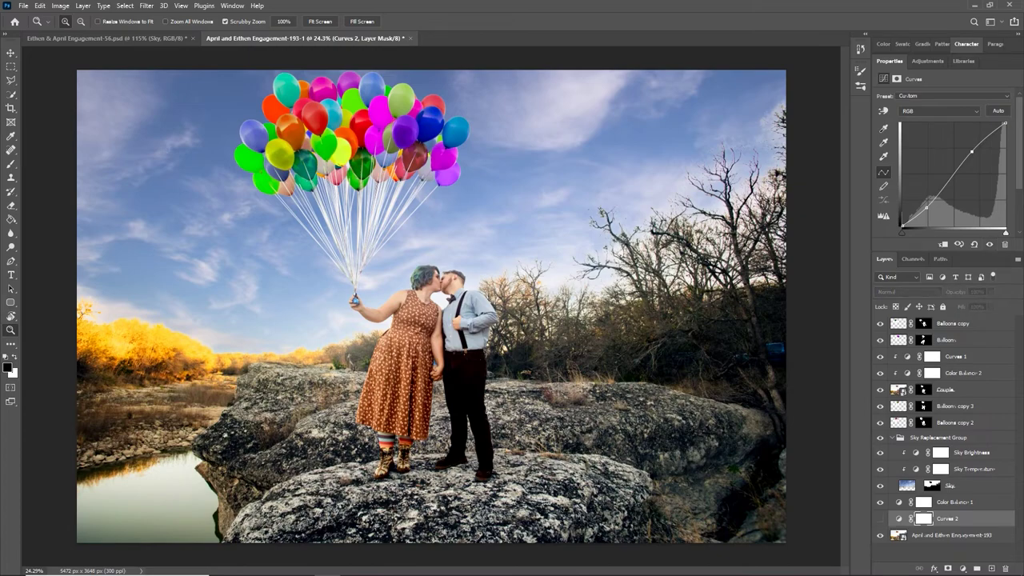
{"action": "left_click", "coordinate": [881, 519]}
{"action": "left_click", "coordinate": [881, 519]}
{"action": "left_click", "coordinate": [881, 519]}
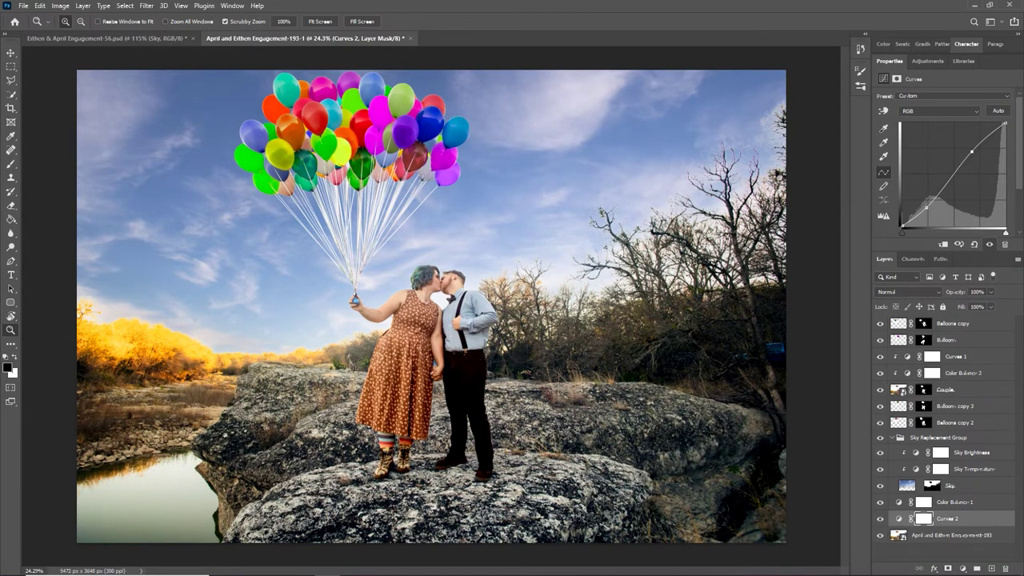
Rasterize the background photo's smart object layer so that the blue vehicle behind the trees can be retouched.
{"action": "left_click_drag", "start_coordinate": [779, 350], "coordinate": [779, 349]}
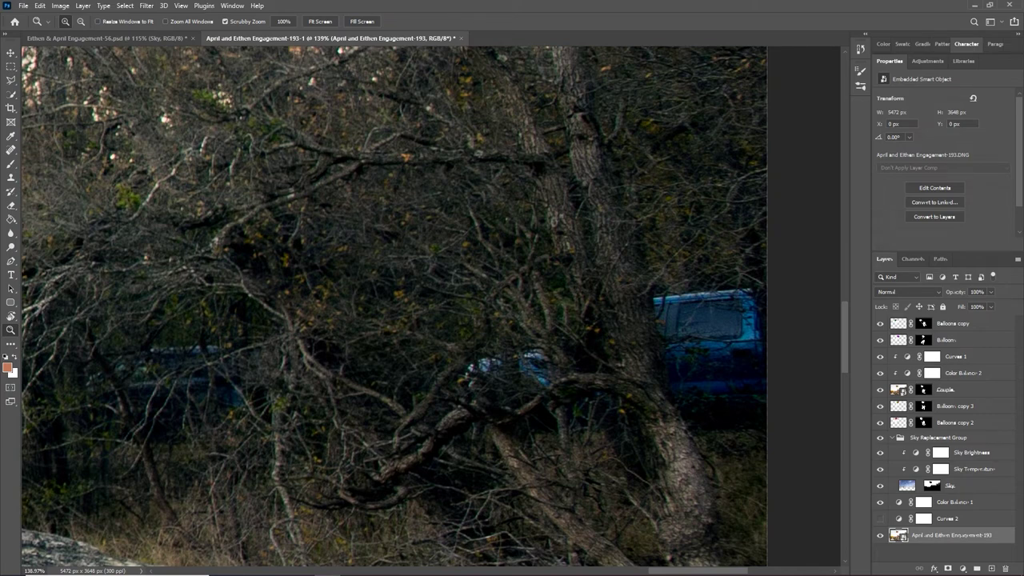
{"action": "right_click", "coordinate": [951, 535]}
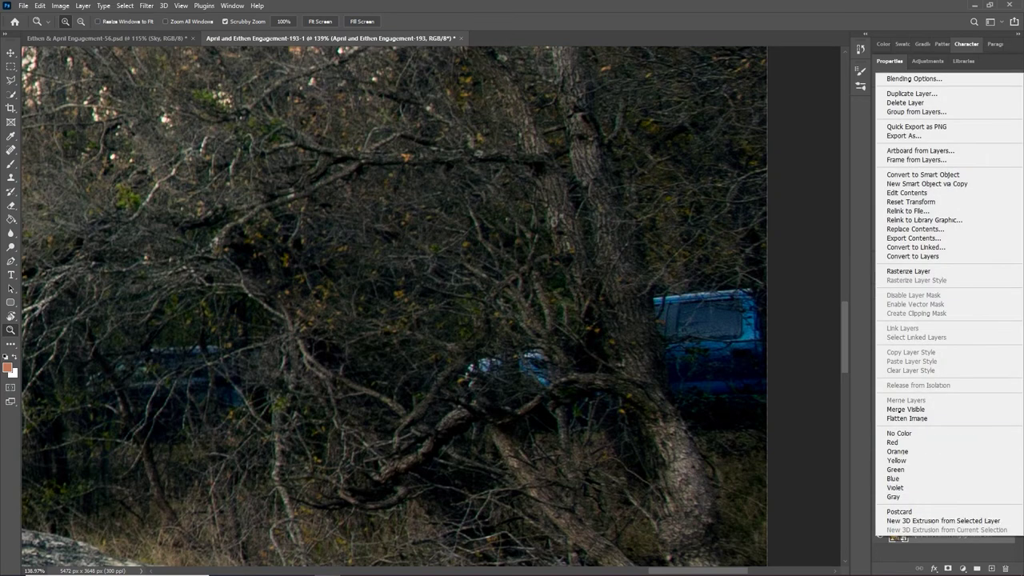
{"action": "left_click", "coordinate": [908, 271]}
Clone dark branches and foliage over the blue vehicle beside the large tree trunk with a soft 50 px Clone Stamp.
{"action": "left_click_drag", "start_coordinate": [496, 320], "coordinate": [472, 335]}
{"action": "key", "text": "s"}
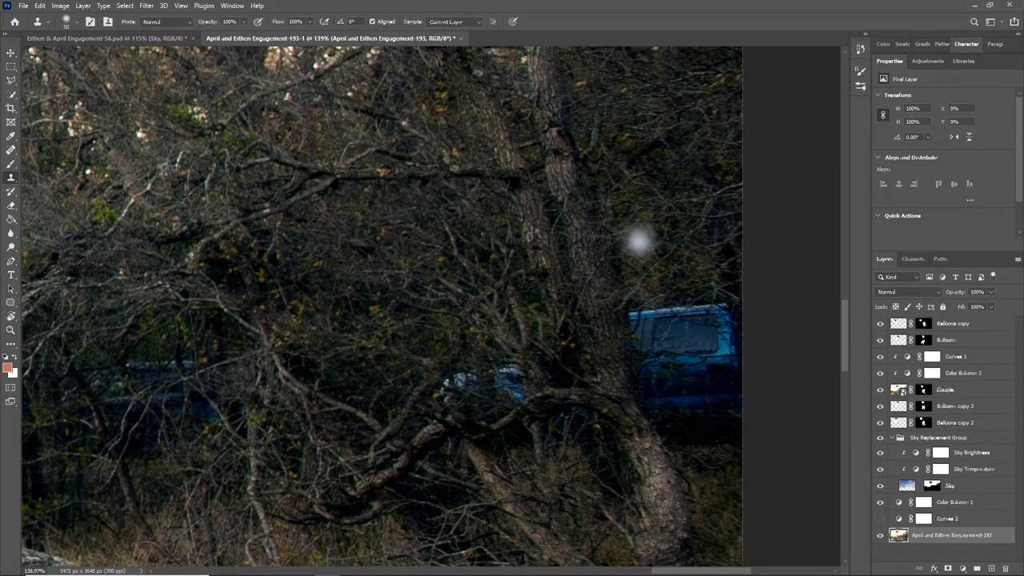
{"action": "right_click", "coordinate": [636, 234]}
{"action": "key", "text": "Return"}
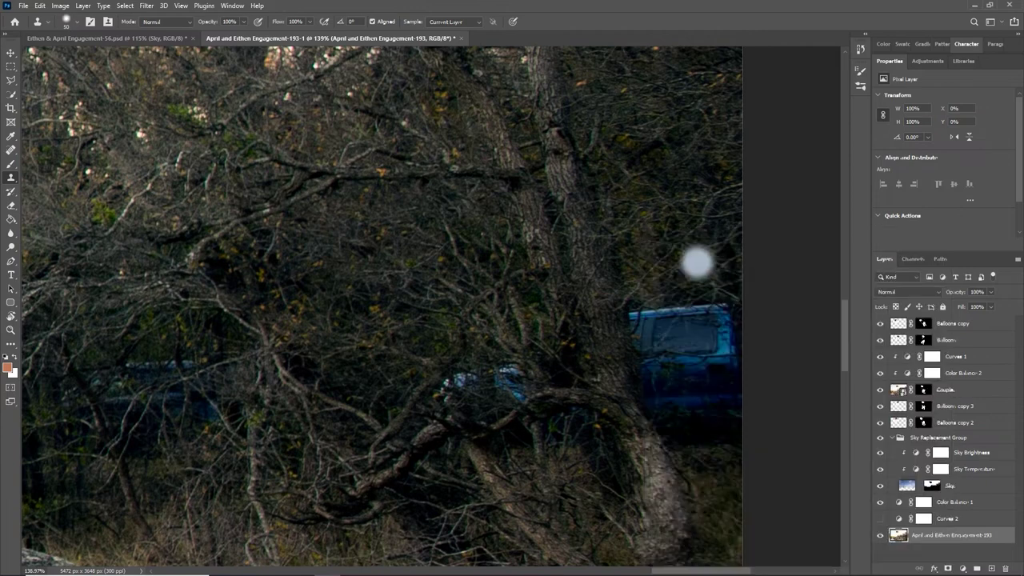
{"action": "right_click", "coordinate": [646, 240]}
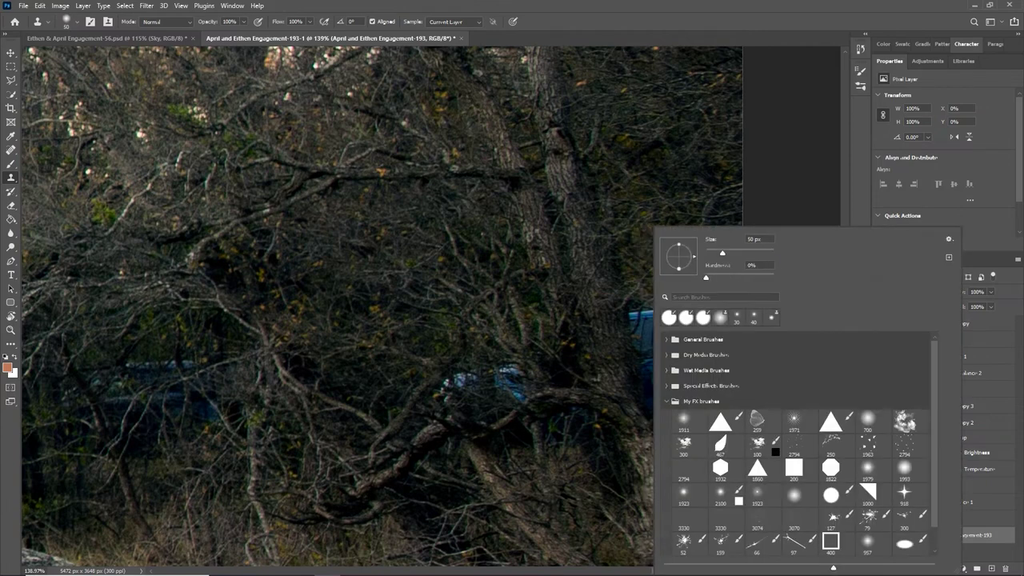
{"action": "key", "text": "Return"}
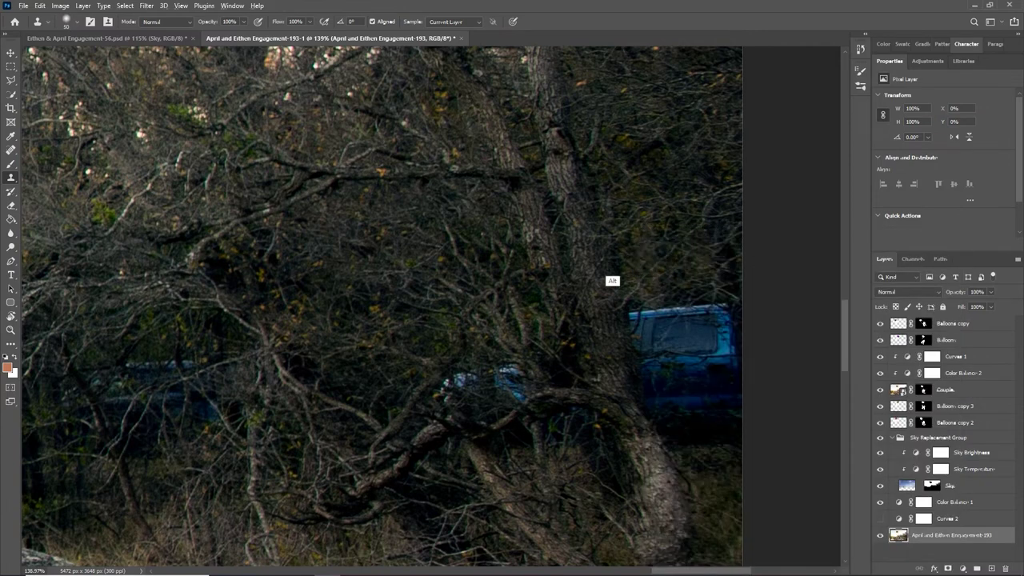
{"action": "left_click", "coordinate": [613, 282], "text": "alt"}
{"action": "left_click_drag", "start_coordinate": [627, 304], "coordinate": [626, 313]}
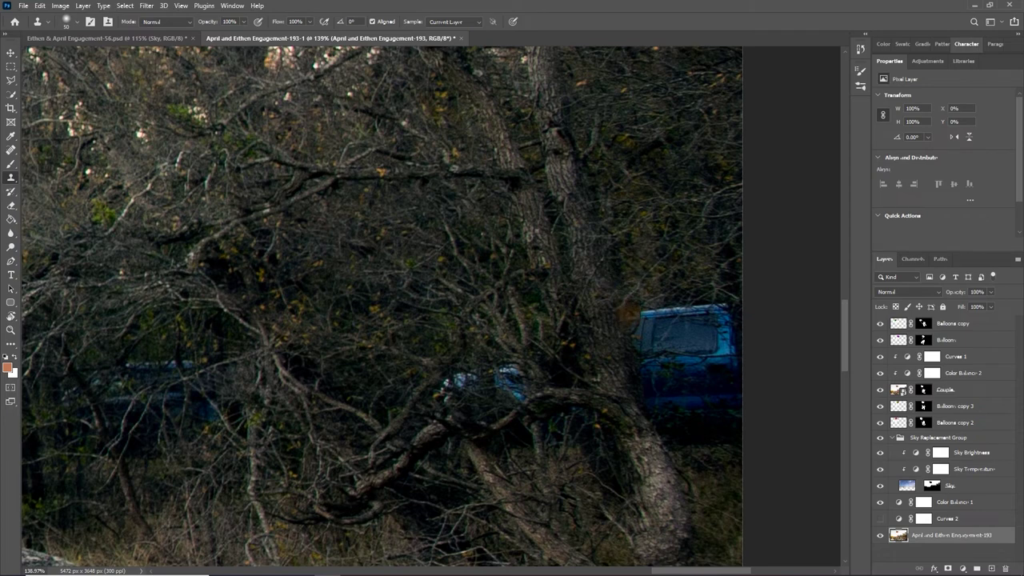
{"action": "left_click", "coordinate": [619, 295], "text": "alt"}
{"action": "mouse_move", "coordinate": [630, 315]}
{"action": "left_mouse_down"}
{"action": "mouse_move", "coordinate": [692, 312]}
{"action": "mouse_move", "coordinate": [704, 336]}
{"action": "mouse_move", "coordinate": [722, 340]}
{"action": "left_mouse_up"}
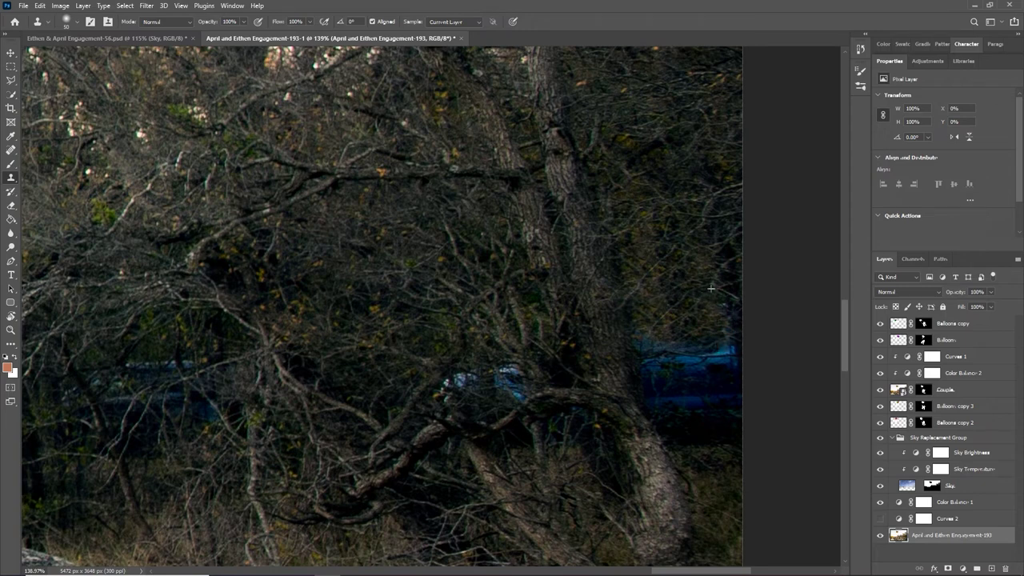
{"action": "mouse_move", "coordinate": [711, 288]}
{"action": "left_mouse_down"}
{"action": "mouse_move", "coordinate": [648, 296]}
{"action": "mouse_move", "coordinate": [687, 310]}
{"action": "mouse_move", "coordinate": [712, 303]}
{"action": "mouse_move", "coordinate": [649, 325]}
{"action": "mouse_move", "coordinate": [646, 347]}
{"action": "mouse_move", "coordinate": [717, 332]}
{"action": "mouse_move", "coordinate": [704, 355]}
{"action": "mouse_move", "coordinate": [640, 326]}
{"action": "left_mouse_up"}
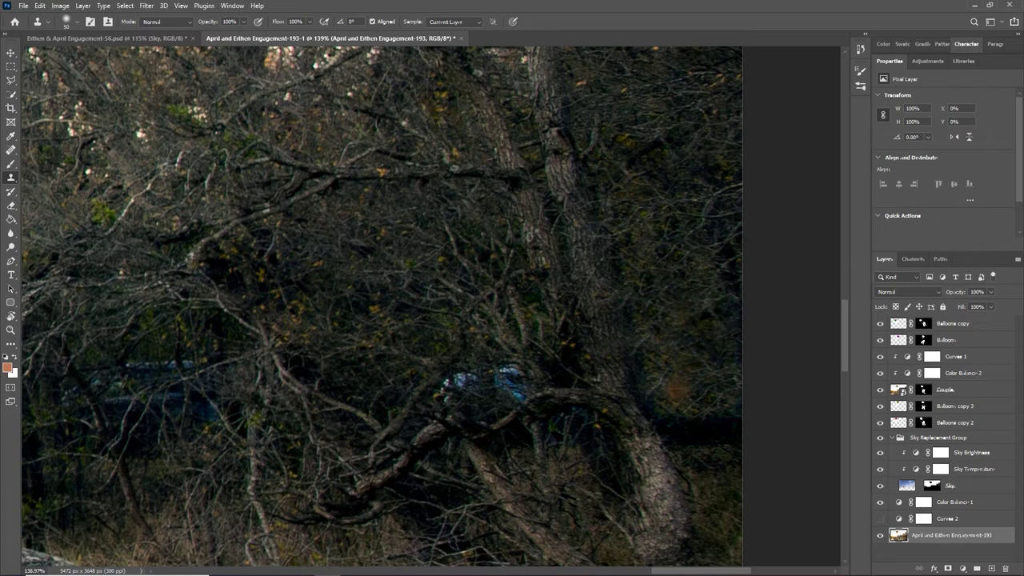
{"action": "left_click", "coordinate": [676, 389]}
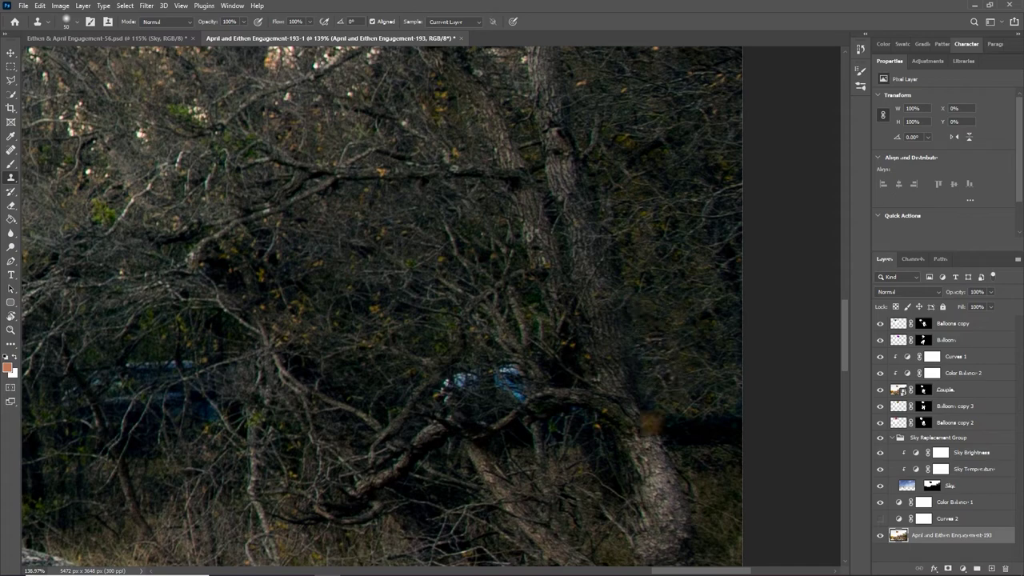
{"action": "left_click_drag", "start_coordinate": [619, 339], "coordinate": [667, 328]}
Clone dark foliage over the small light-blue vehicle patches above the curved branch, using a smaller Clone Stamp brush.
{"action": "key", "text": "z"}
{"action": "left_click_drag", "start_coordinate": [551, 379], "coordinate": [593, 378]}
{"action": "key", "text": "s"}
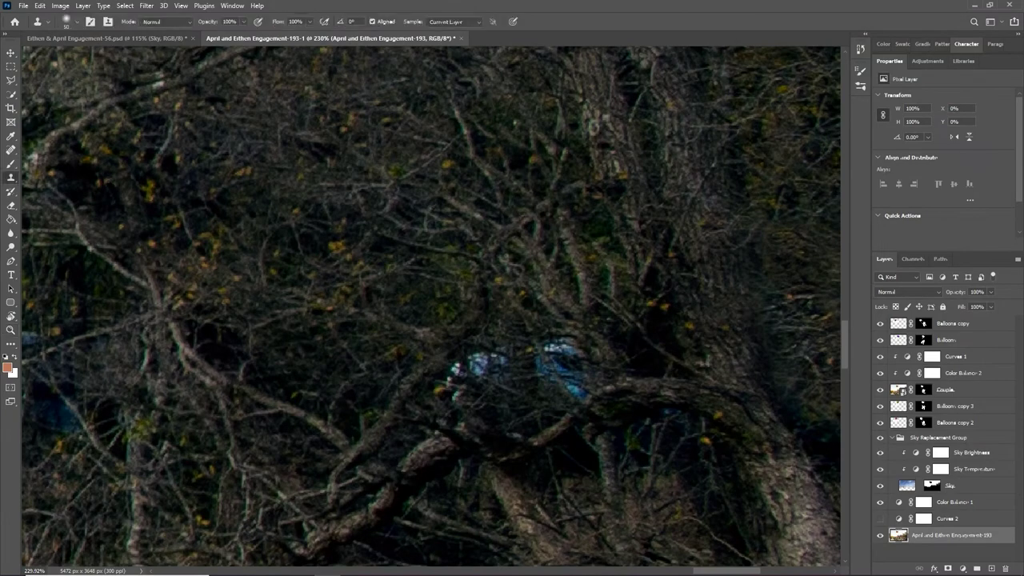
{"action": "left_click", "coordinate": [291, 268], "text": "alt"}
{"action": "mouse_move", "coordinate": [473, 336]}
{"action": "left_mouse_down"}
{"action": "mouse_move", "coordinate": [483, 366]}
{"action": "mouse_move", "coordinate": [458, 368]}
{"action": "mouse_move", "coordinate": [501, 350]}
{"action": "left_mouse_up"}
{"action": "key", "text": "bracketleft"}
{"action": "left_click", "coordinate": [480, 370]}
{"action": "left_click", "coordinate": [471, 371]}
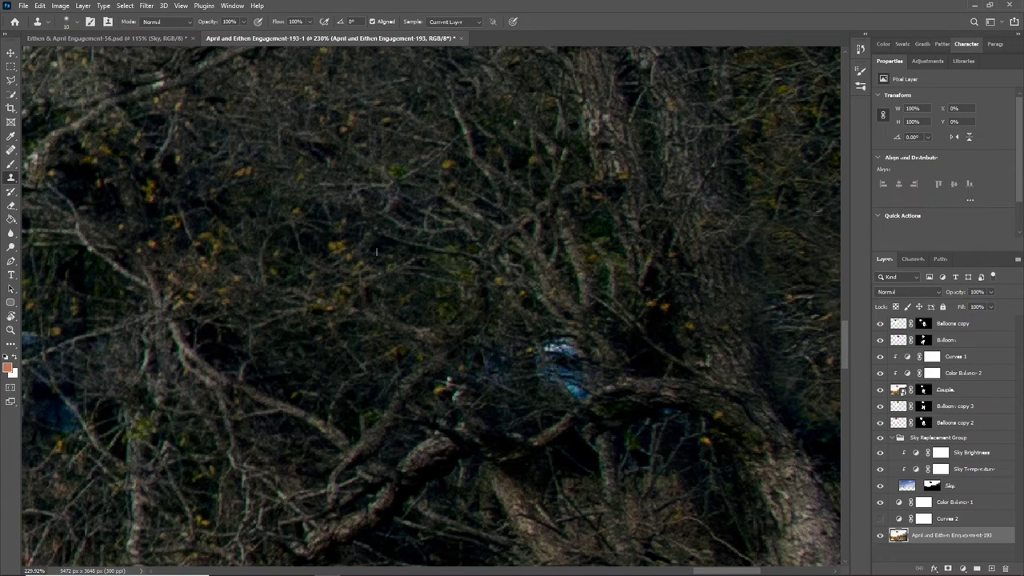
{"action": "mouse_move", "coordinate": [565, 369]}
{"action": "left_mouse_down"}
{"action": "mouse_move", "coordinate": [572, 386]}
{"action": "mouse_move", "coordinate": [553, 348]}
{"action": "mouse_move", "coordinate": [568, 348]}
{"action": "mouse_move", "coordinate": [455, 393]}
{"action": "mouse_move", "coordinate": [443, 379]}
{"action": "mouse_move", "coordinate": [560, 334]}
{"action": "left_mouse_up"}
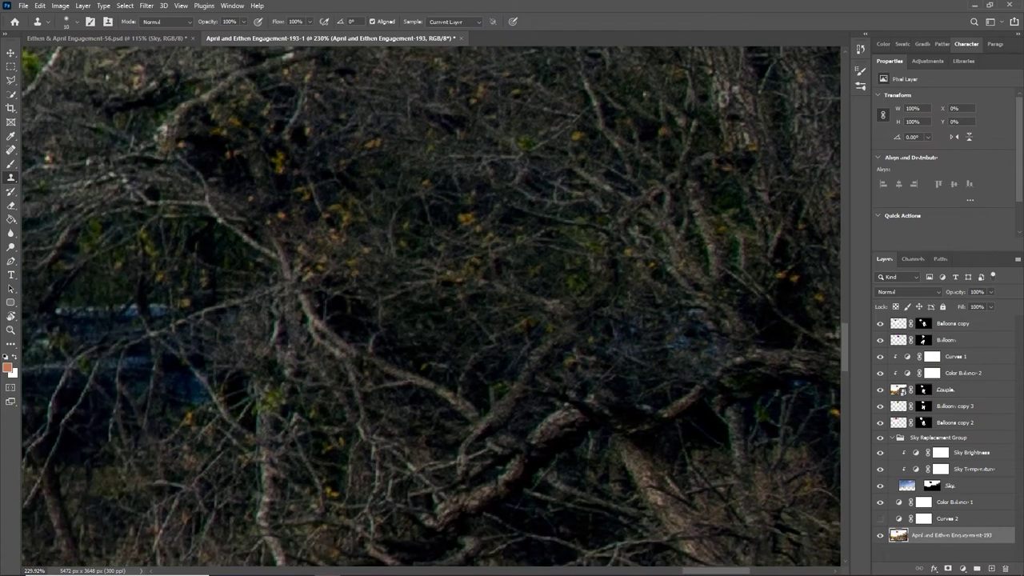
Clone branches over the remaining blue vehicle in the woods further left and touch up the foliage beside the large trunk.
{"action": "left_click_drag", "start_coordinate": [432, 360], "coordinate": [565, 329]}
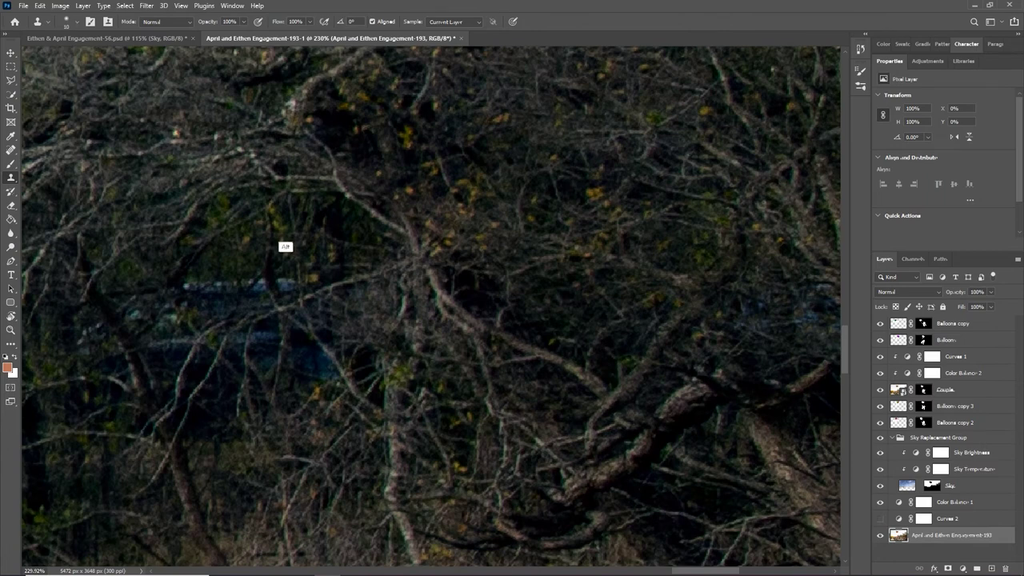
{"action": "mouse_move", "coordinate": [252, 285]}
{"action": "left_mouse_down"}
{"action": "mouse_move", "coordinate": [188, 286]}
{"action": "mouse_move", "coordinate": [250, 286]}
{"action": "mouse_move", "coordinate": [266, 355]}
{"action": "mouse_move", "coordinate": [301, 348]}
{"action": "mouse_move", "coordinate": [320, 360]}
{"action": "mouse_move", "coordinate": [136, 314]}
{"action": "mouse_move", "coordinate": [180, 303]}
{"action": "mouse_move", "coordinate": [92, 331]}
{"action": "left_mouse_up"}
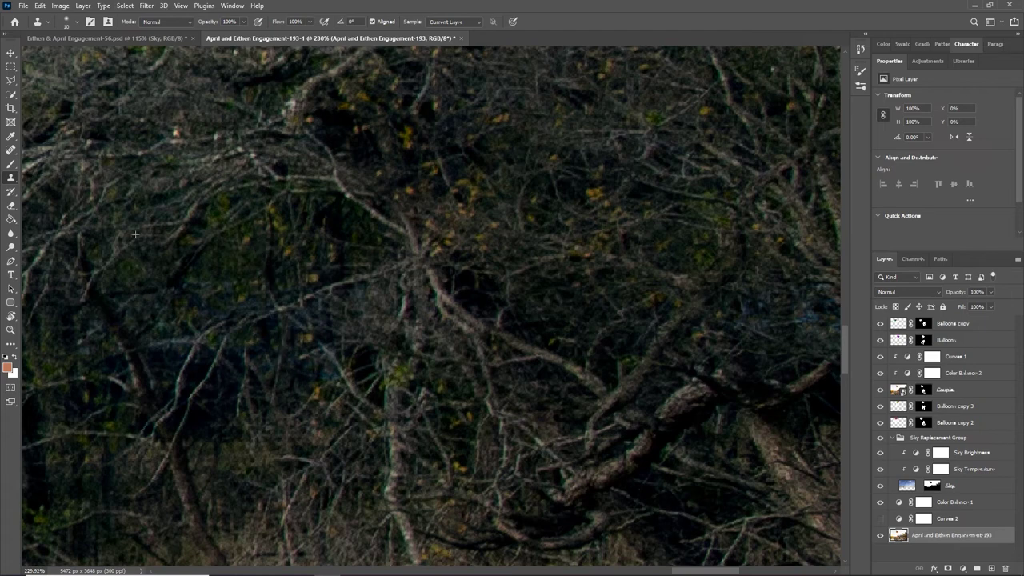
{"action": "key", "text": "z"}
{"action": "left_click_drag", "start_coordinate": [330, 347], "coordinate": [166, 347]}
{"action": "left_click_drag", "start_coordinate": [493, 349], "coordinate": [593, 349]}
{"action": "key", "text": "s"}
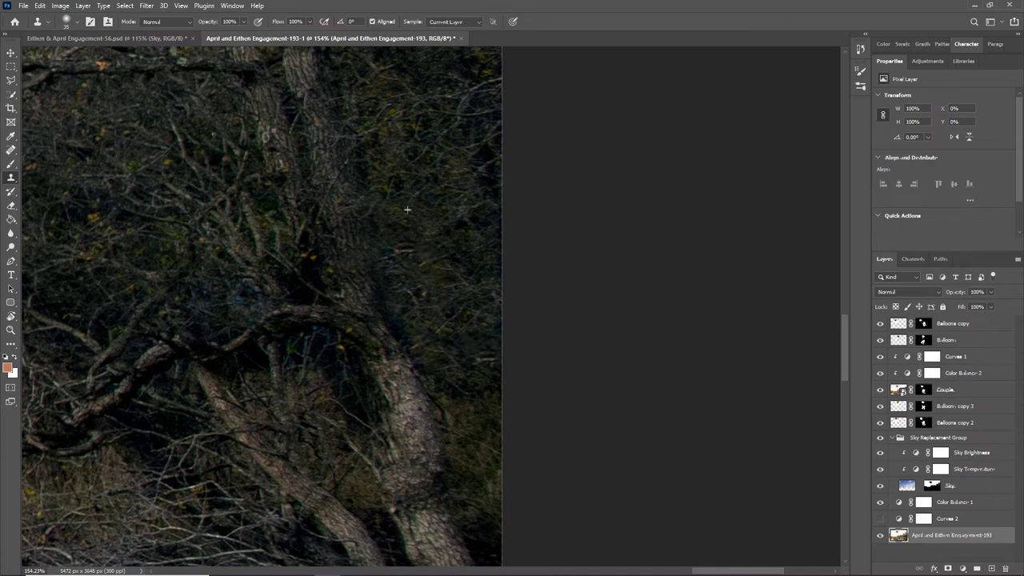
{"action": "left_click_drag", "start_coordinate": [409, 263], "coordinate": [403, 245]}
{"action": "key", "text": "z"}
{"action": "mouse_move", "coordinate": [222, 297]}
{"action": "left_mouse_down"}
{"action": "mouse_move", "coordinate": [130, 298]}
{"action": "mouse_move", "coordinate": [421, 264]}
{"action": "mouse_move", "coordinate": [459, 282]}
{"action": "left_mouse_up"}
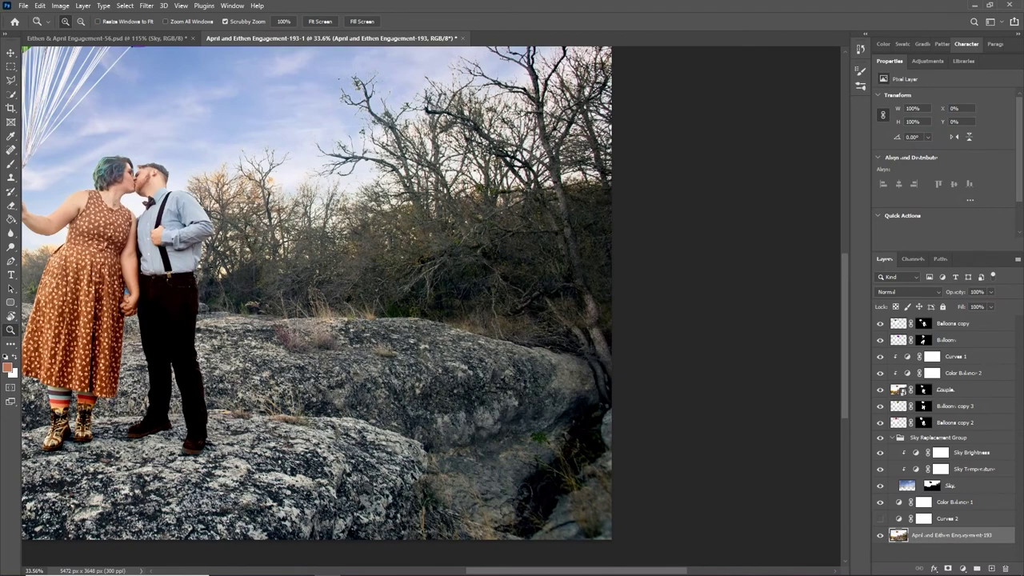
{"action": "key", "text": "ctrl+0"}
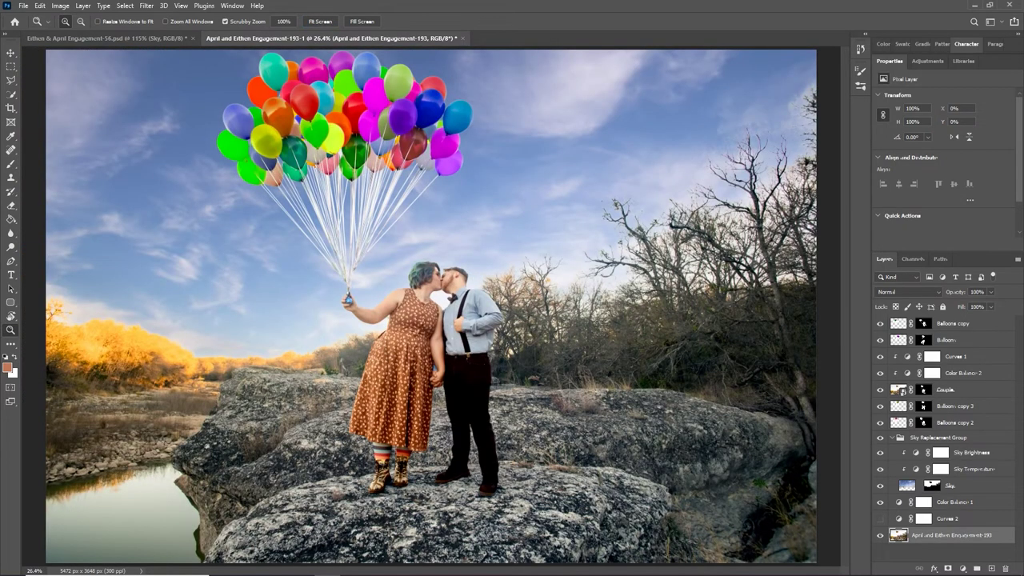
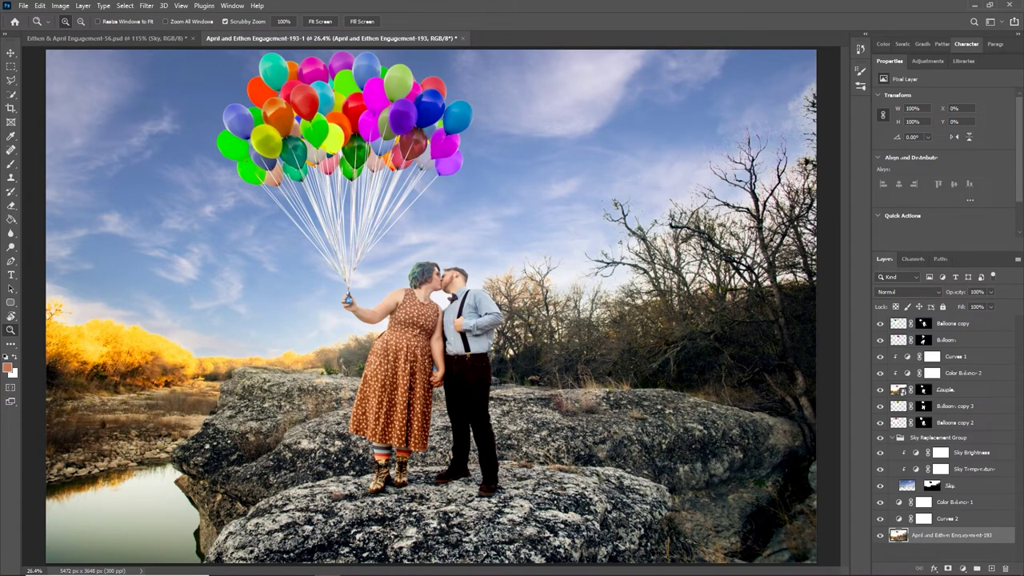
Duplicate the Sky layer, place the copy above the Sky Replacement Group and delete the copy's layer mask.
{"action": "left_click", "coordinate": [950, 485]}
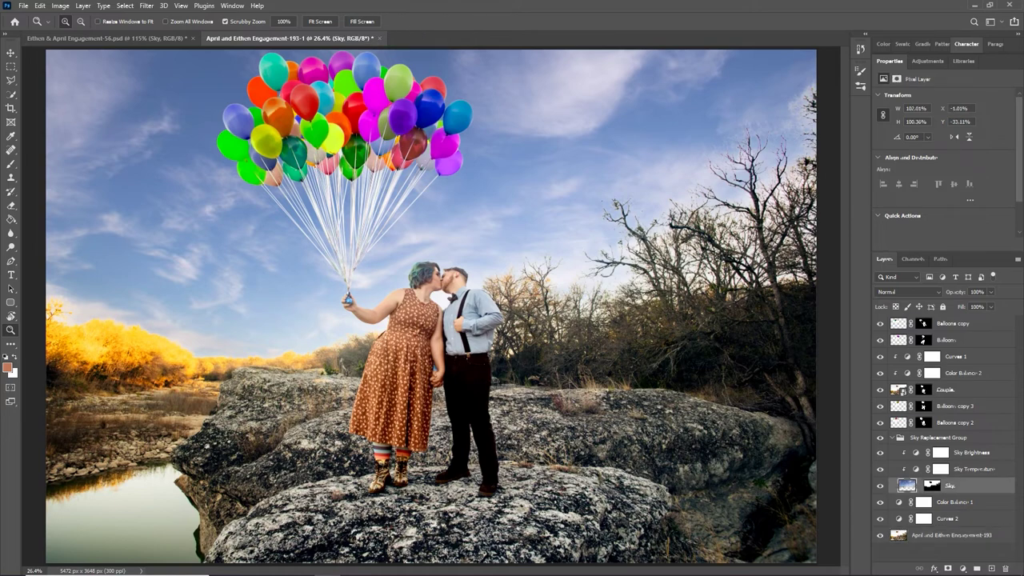
{"action": "right_click", "coordinate": [960, 485]}
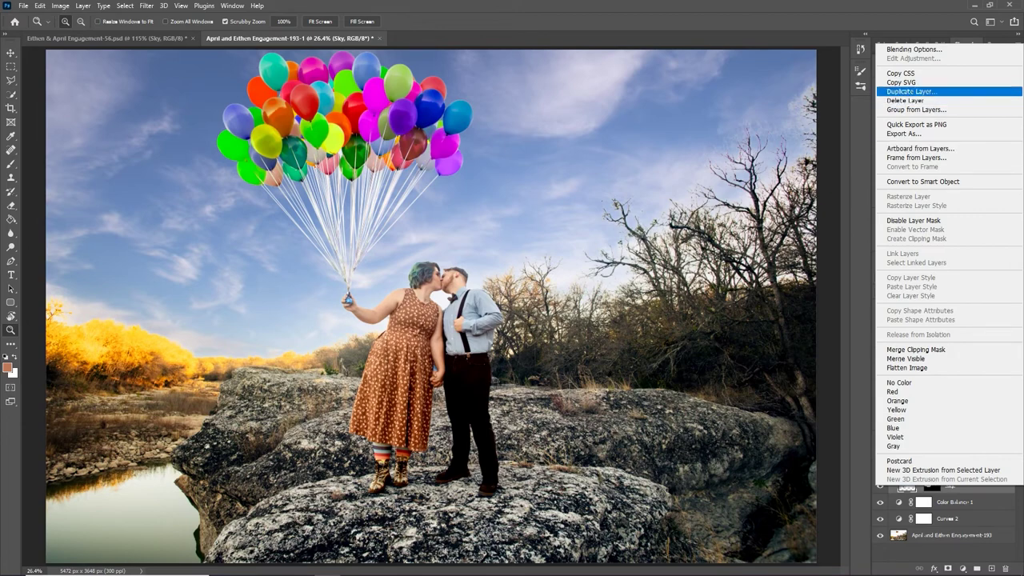
{"action": "left_click", "coordinate": [907, 91]}
{"action": "key", "text": "Return"}
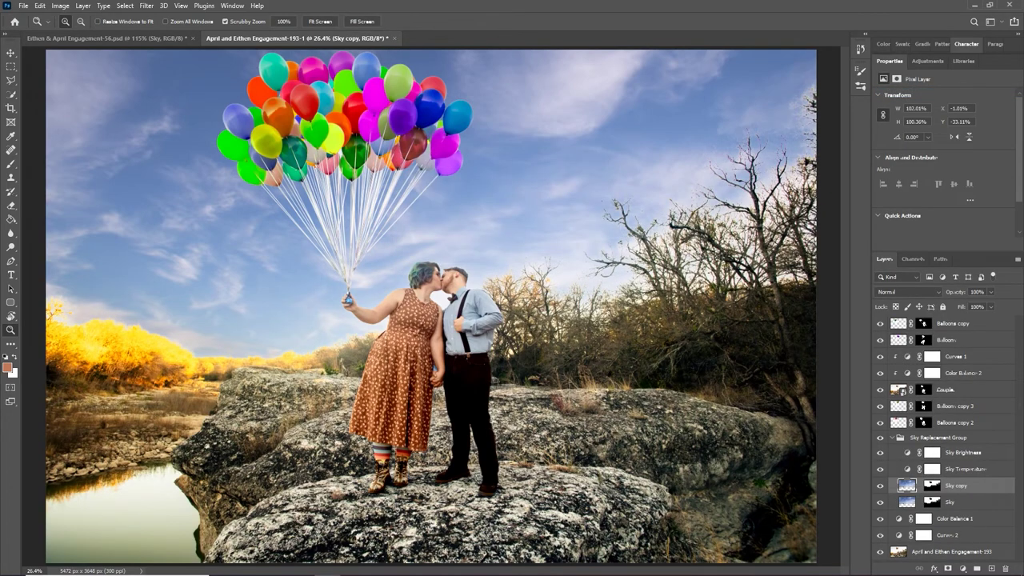
{"action": "left_click_drag", "start_coordinate": [957, 486], "coordinate": [926, 437]}
{"action": "left_click", "coordinate": [892, 454]}
{"action": "left_click", "coordinate": [938, 454]}
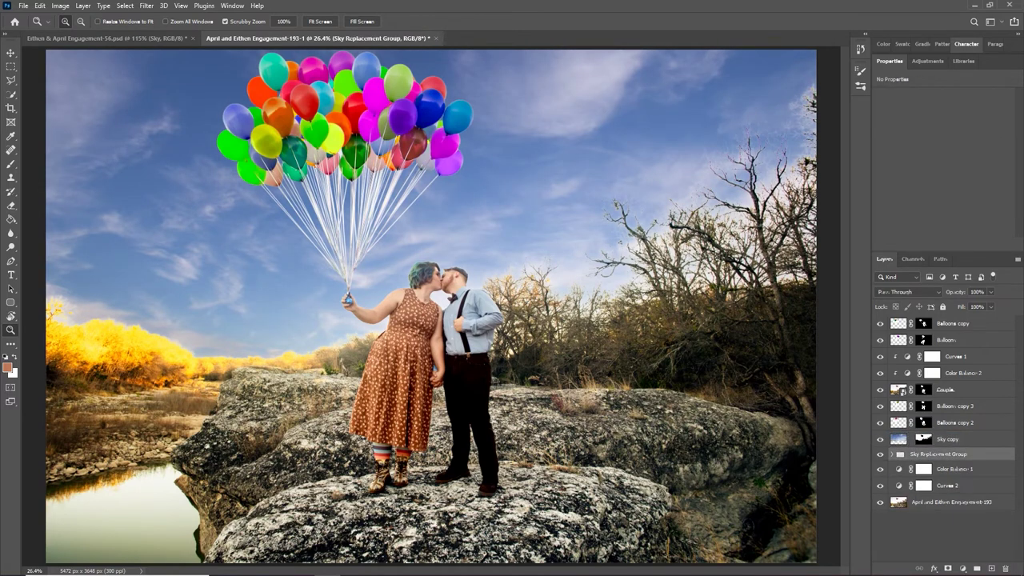
{"action": "left_click", "coordinate": [947, 439]}
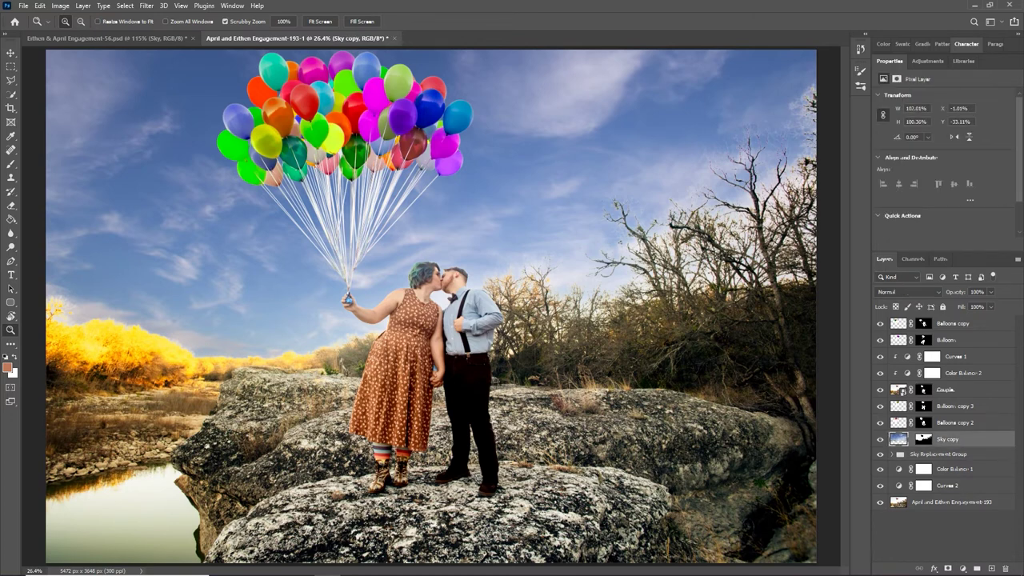
{"action": "right_click", "coordinate": [924, 438]}
{"action": "left_click", "coordinate": [942, 456]}
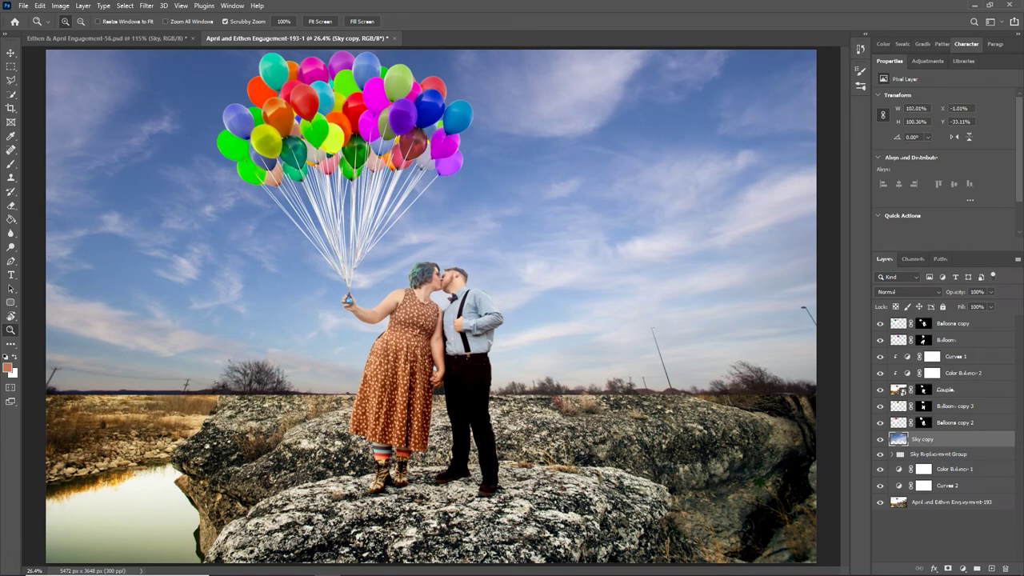
Flip the Sky copy vertically and move it down over the water in the lower-left part of the photo.
{"action": "key", "text": "v"}
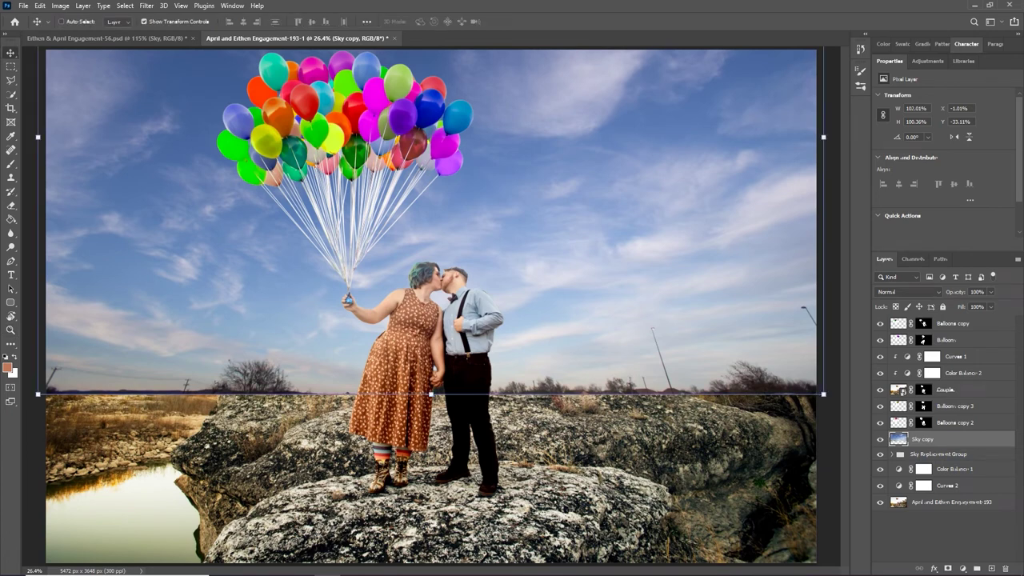
{"action": "left_click", "coordinate": [39, 6]}
{"action": "mouse_move", "coordinate": [72, 249]}
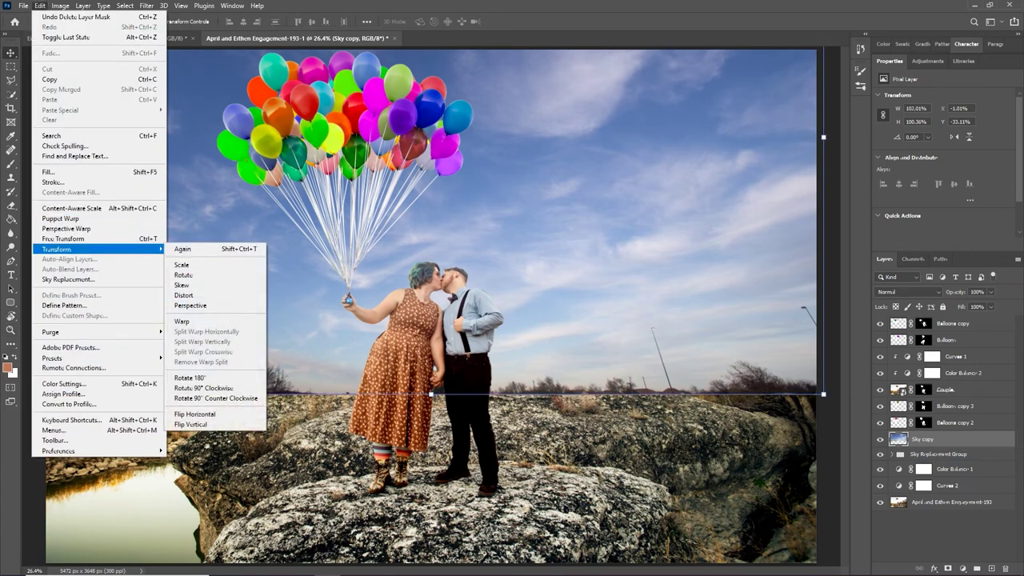
{"action": "left_click", "coordinate": [192, 424]}
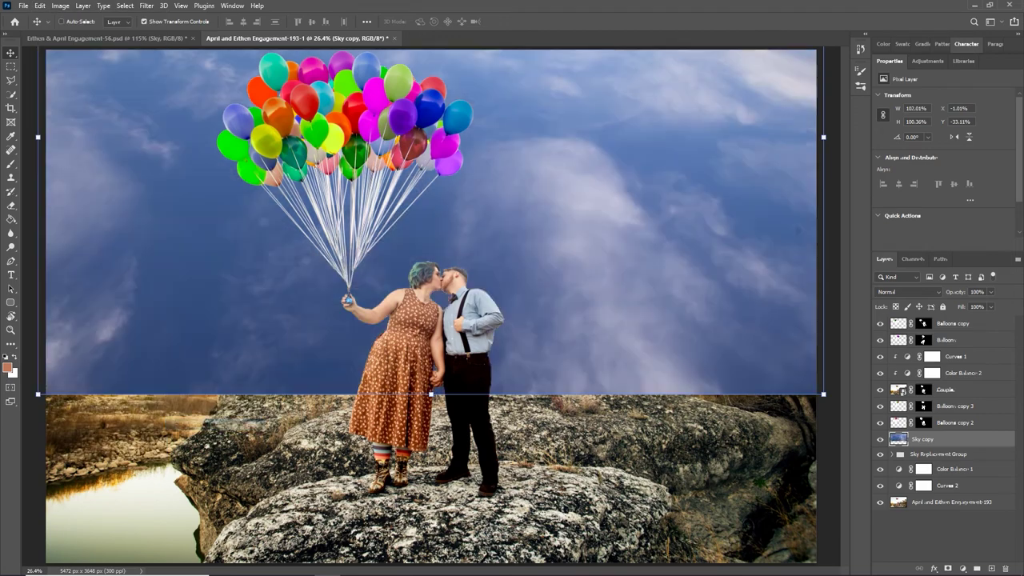
{"action": "left_click_drag", "start_coordinate": [436, 300], "coordinate": [247, 407]}
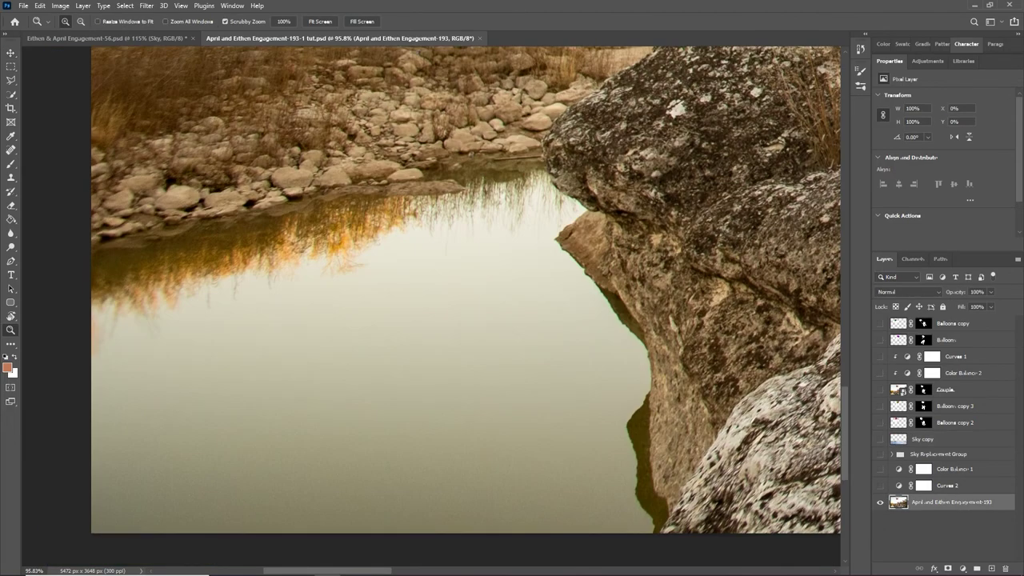
Select the water with the Quick Selection tool on the original photo layer, including the shoreline reflections and the dark strip beside the rock.
{"action": "key", "text": "w"}
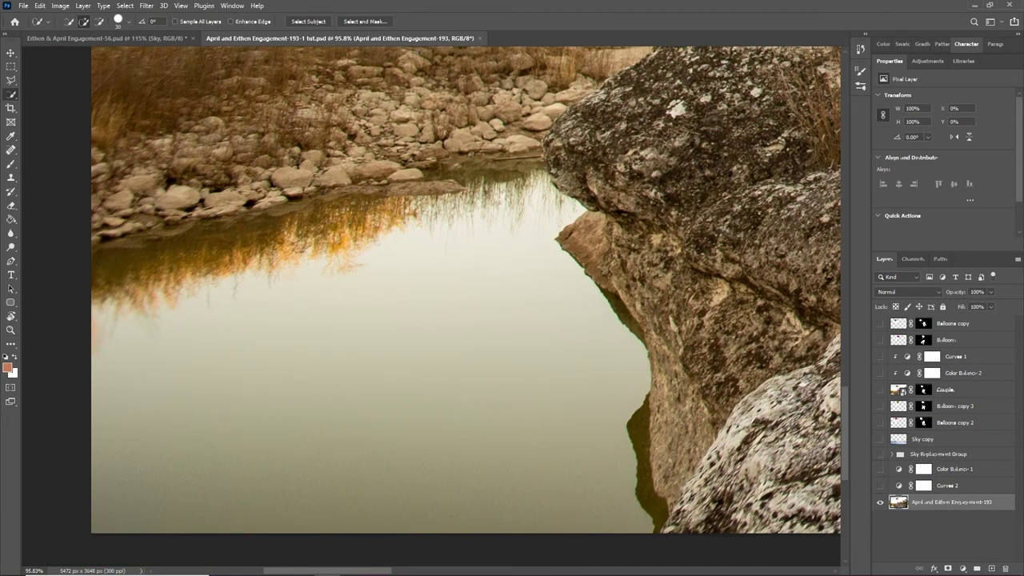
{"action": "right_click", "coordinate": [11, 95]}
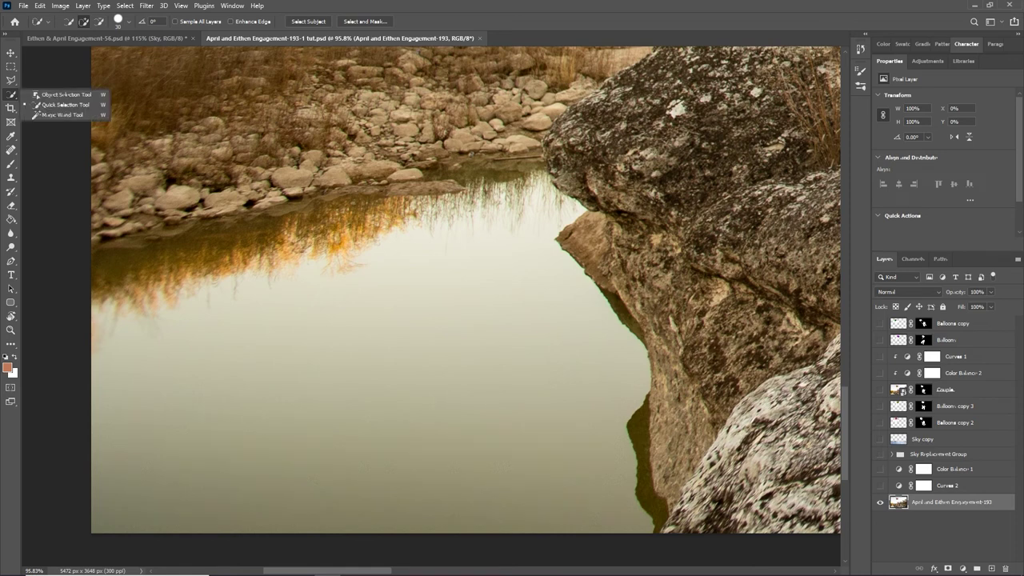
{"action": "left_click", "coordinate": [36, 105]}
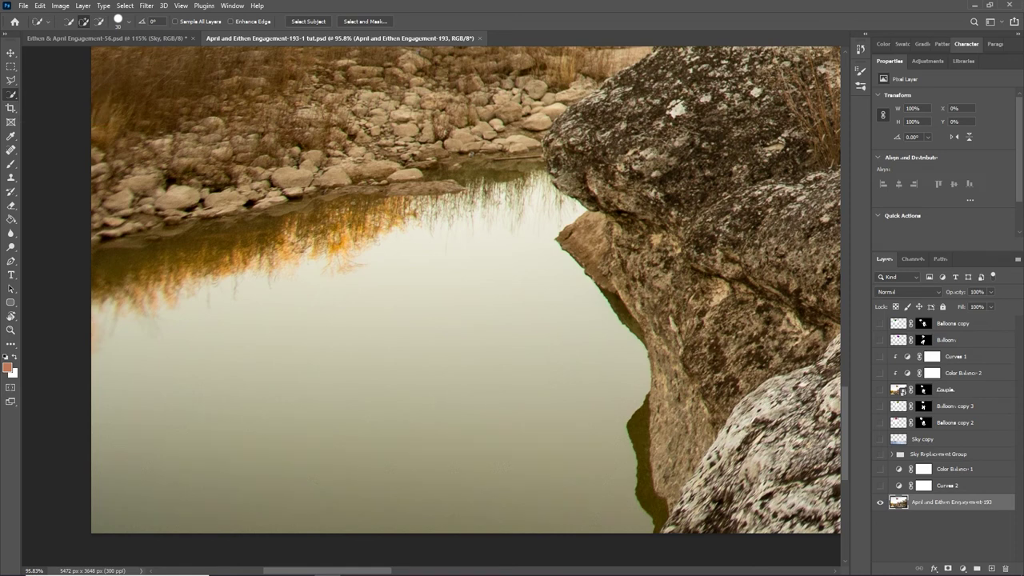
{"action": "left_click_drag", "start_coordinate": [200, 400], "coordinate": [544, 320]}
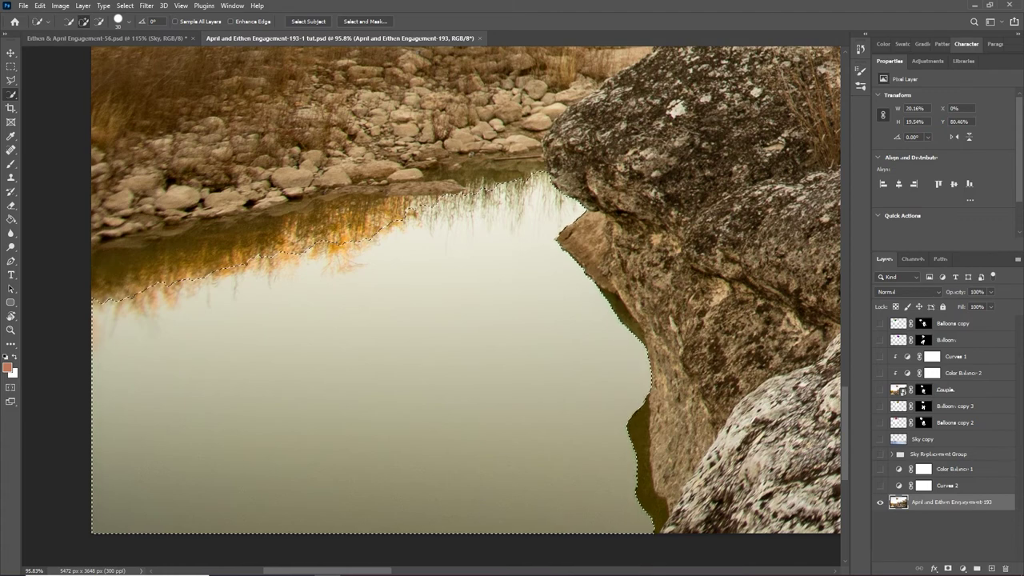
{"action": "mouse_move", "coordinate": [515, 170]}
{"action": "left_mouse_down"}
{"action": "mouse_move", "coordinate": [448, 173]}
{"action": "mouse_move", "coordinate": [136, 268]}
{"action": "left_mouse_up"}
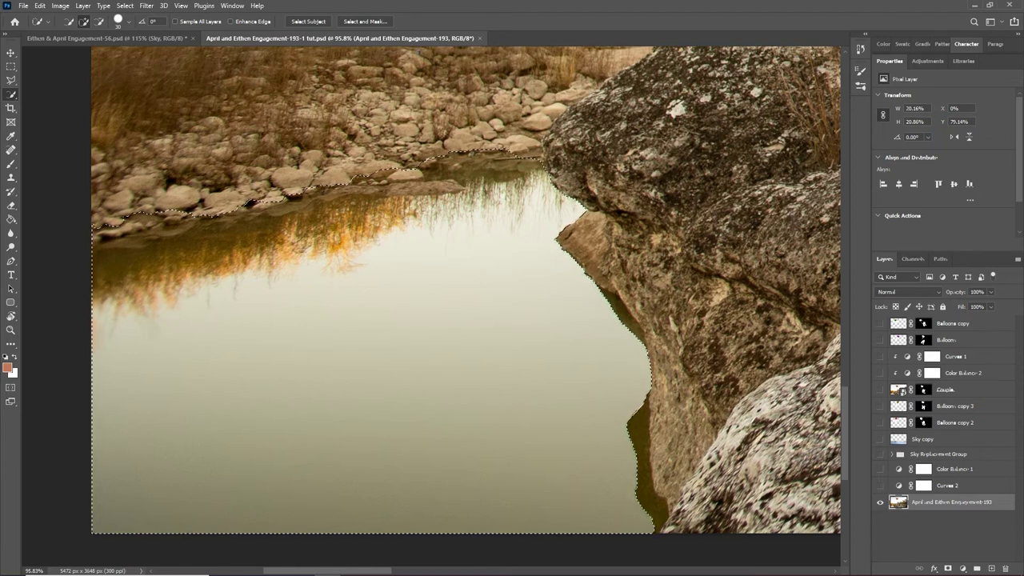
{"action": "left_click_drag", "start_coordinate": [642, 416], "coordinate": [656, 512]}
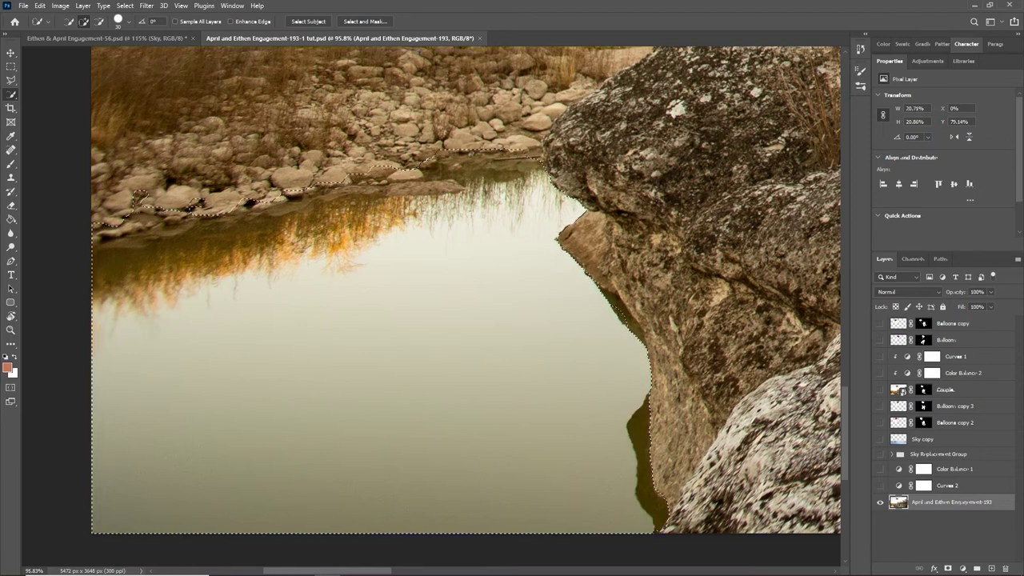
{"action": "key", "text": "ctrl+z"}
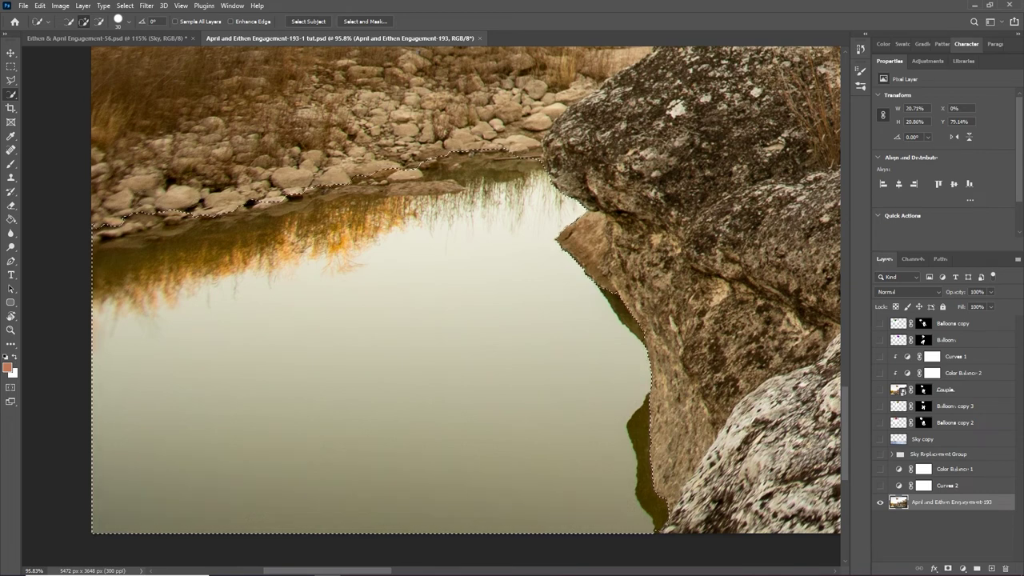
In Quick Mask mode, paint the stony shoreline out of the water selection with a softened 125 px black brush.
{"action": "key", "text": "q"}
{"action": "left_click_drag", "start_coordinate": [496, 320], "coordinate": [514, 344]}
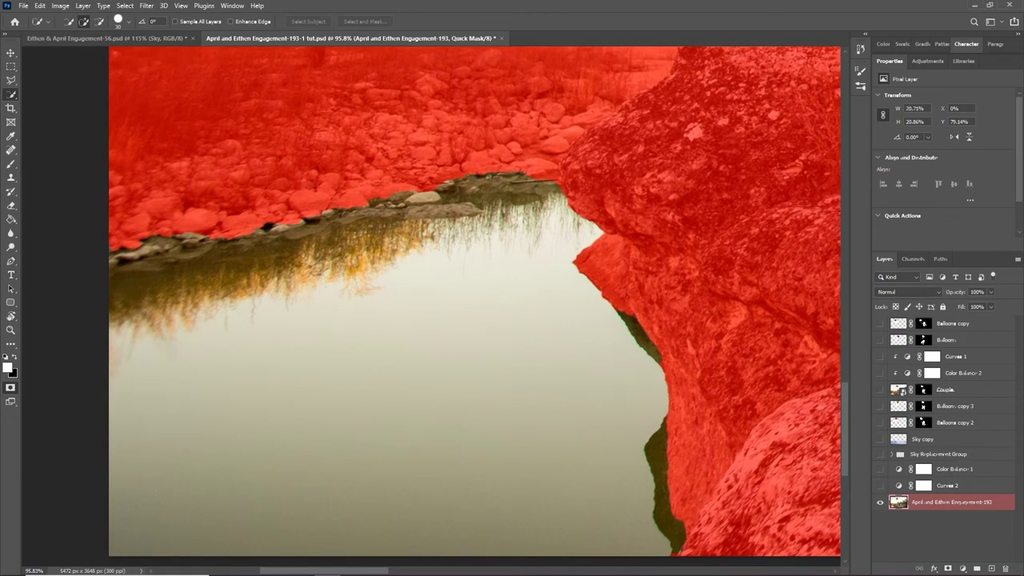
{"action": "key", "text": "b"}
{"action": "mouse_move", "coordinate": [238, 197]}
{"action": "left_mouse_down"}
{"action": "mouse_move", "coordinate": [230, 202]}
{"action": "mouse_move", "coordinate": [243, 188]}
{"action": "mouse_move", "coordinate": [246, 199]}
{"action": "left_mouse_up"}
{"action": "key", "text": "x"}
{"action": "right_click", "coordinate": [256, 198]}
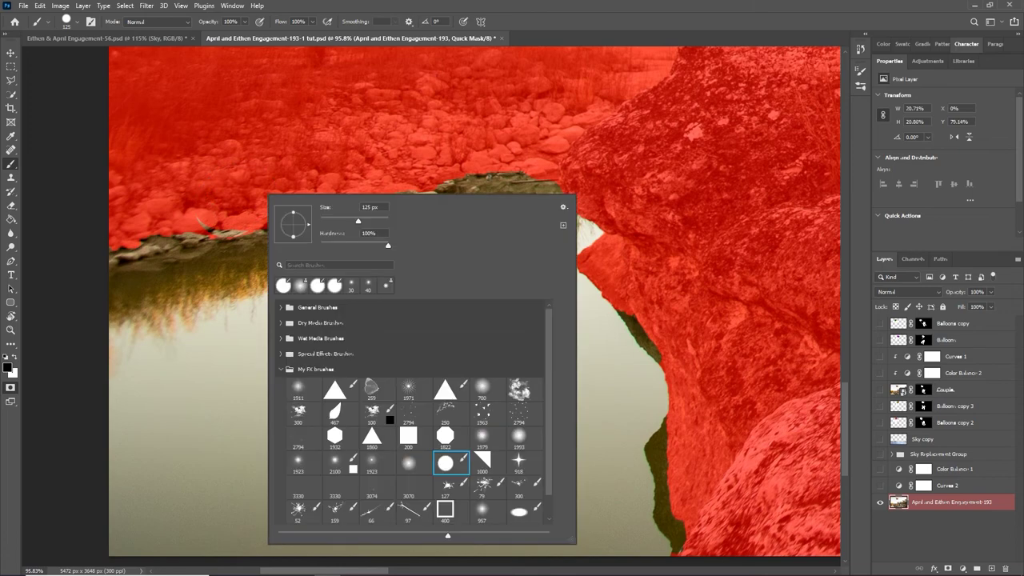
{"action": "left_click_drag", "start_coordinate": [389, 245], "coordinate": [358, 245]}
{"action": "key", "text": "Return"}
{"action": "mouse_move", "coordinate": [234, 231]}
{"action": "left_mouse_down"}
{"action": "mouse_move", "coordinate": [278, 224]}
{"action": "mouse_move", "coordinate": [173, 240]}
{"action": "mouse_move", "coordinate": [116, 265]}
{"action": "left_mouse_up"}
{"action": "left_click_drag", "start_coordinate": [299, 222], "coordinate": [348, 210]}
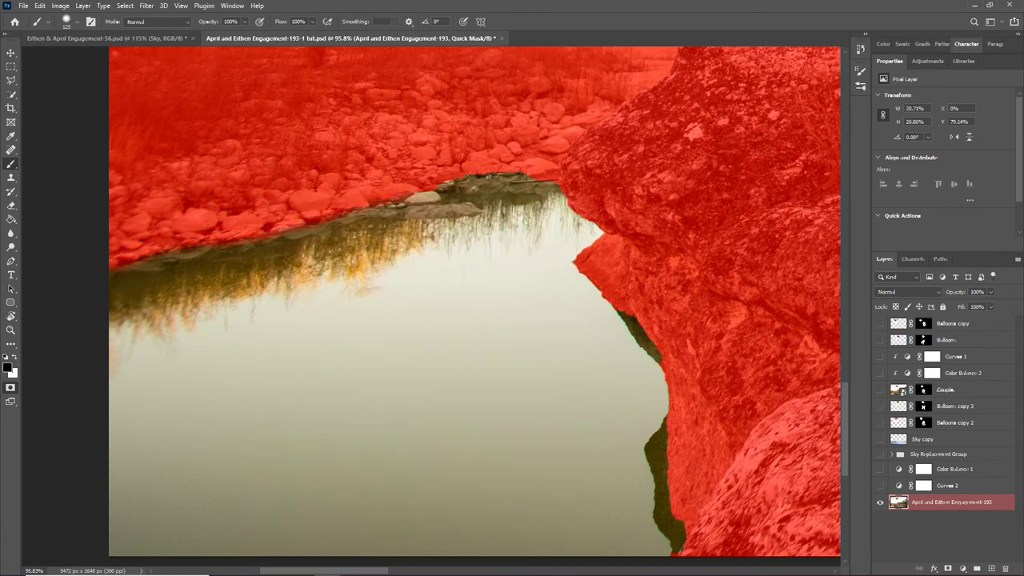
Mask out the far bank, the rock's lower edge and the flat stone, using 50% brush opacity for blending, and exit Quick Mask.
{"action": "left_click_drag", "start_coordinate": [477, 176], "coordinate": [520, 183]}
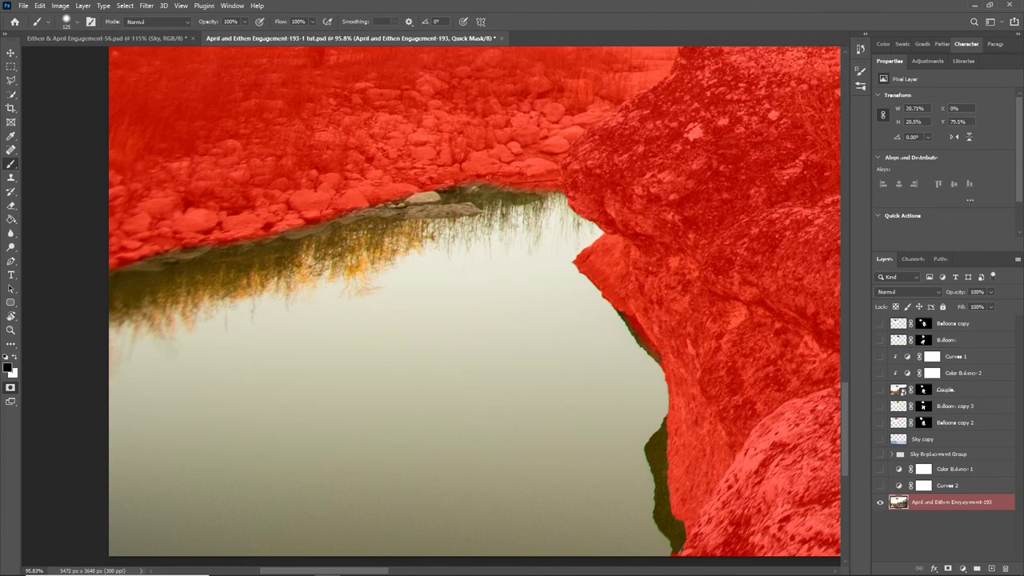
{"action": "left_click_drag", "start_coordinate": [694, 509], "coordinate": [704, 531]}
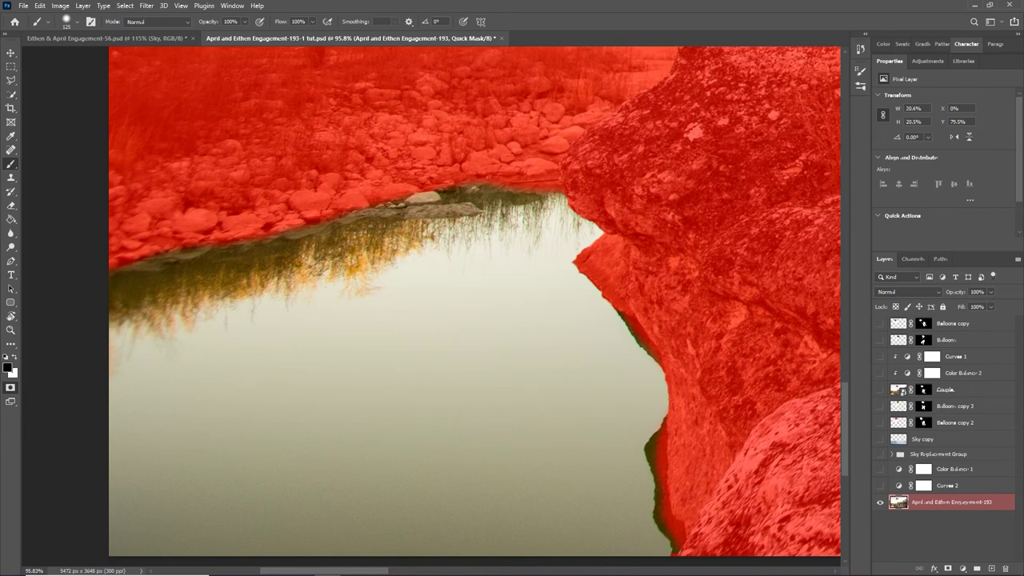
{"action": "left_click_drag", "start_coordinate": [408, 199], "coordinate": [436, 200]}
{"action": "key", "text": "5"}
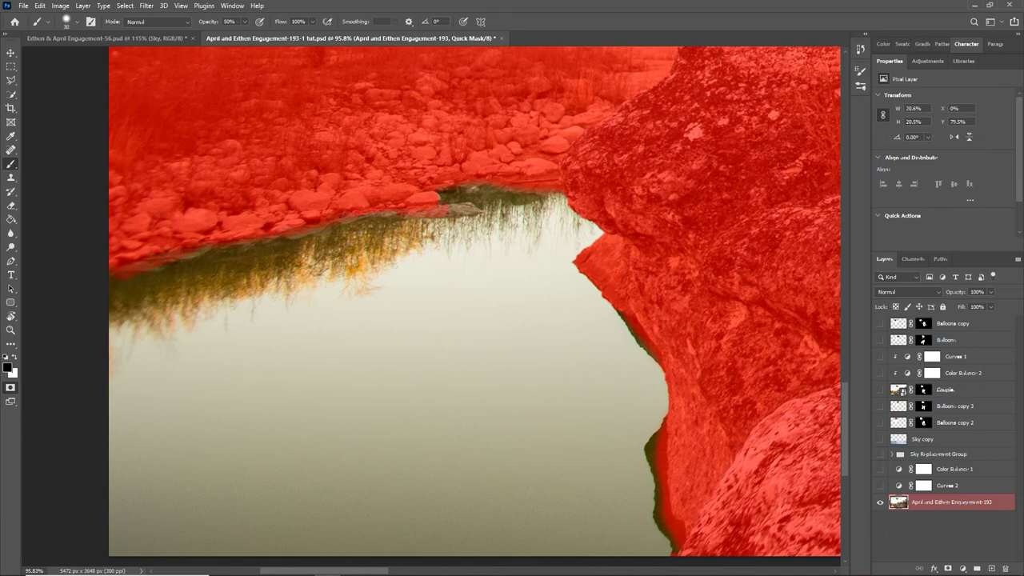
{"action": "mouse_move", "coordinate": [445, 211]}
{"action": "left_mouse_down"}
{"action": "mouse_move", "coordinate": [467, 209]}
{"action": "mouse_move", "coordinate": [416, 234]}
{"action": "mouse_move", "coordinate": [371, 234]}
{"action": "mouse_move", "coordinate": [347, 269]}
{"action": "left_mouse_up"}
{"action": "key", "text": "z"}
{"action": "key", "text": "q"}
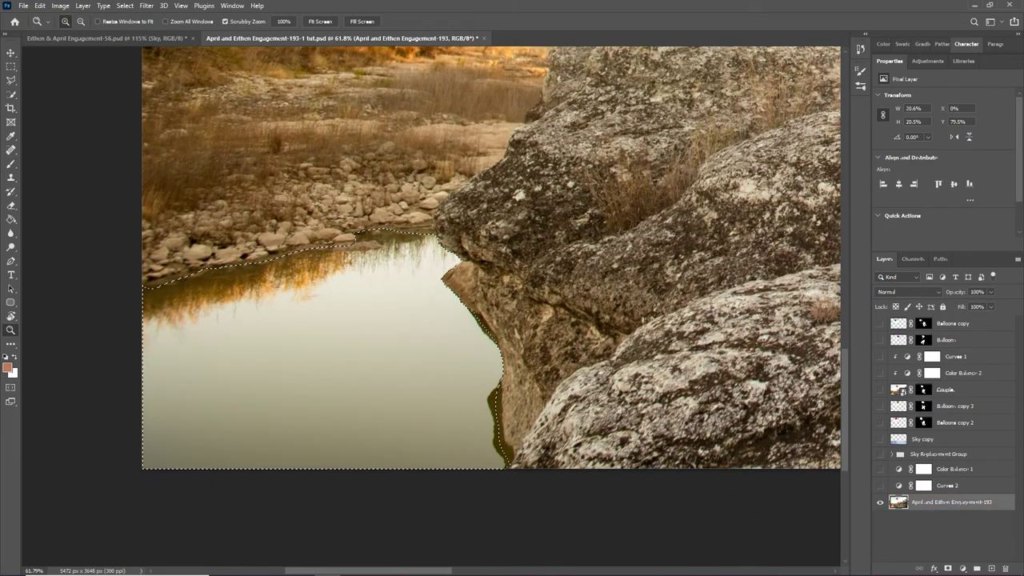
Show the Sky copy layer, add a layer mask from the water selection and turn all the hidden layers back on.
{"action": "left_click", "coordinate": [880, 439]}
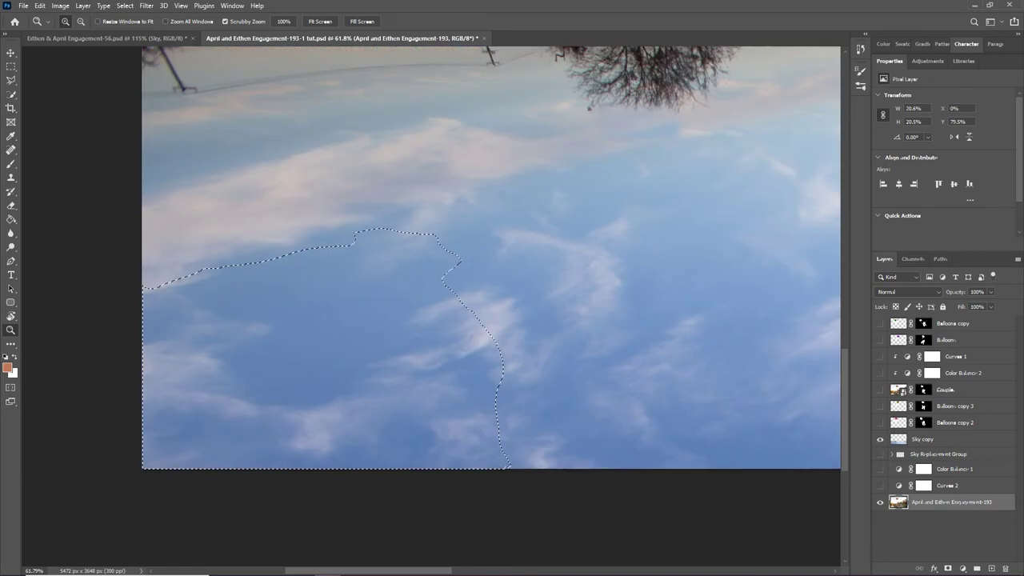
{"action": "left_click", "coordinate": [923, 439]}
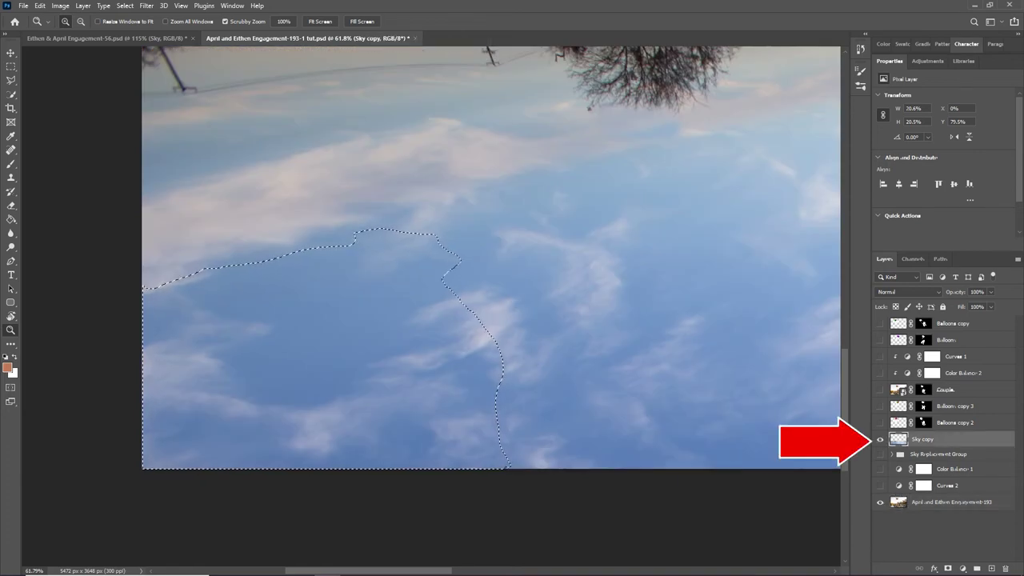
{"action": "left_click_drag", "start_coordinate": [352, 320], "coordinate": [384, 320]}
{"action": "left_click_drag", "start_coordinate": [544, 193], "coordinate": [552, 193]}
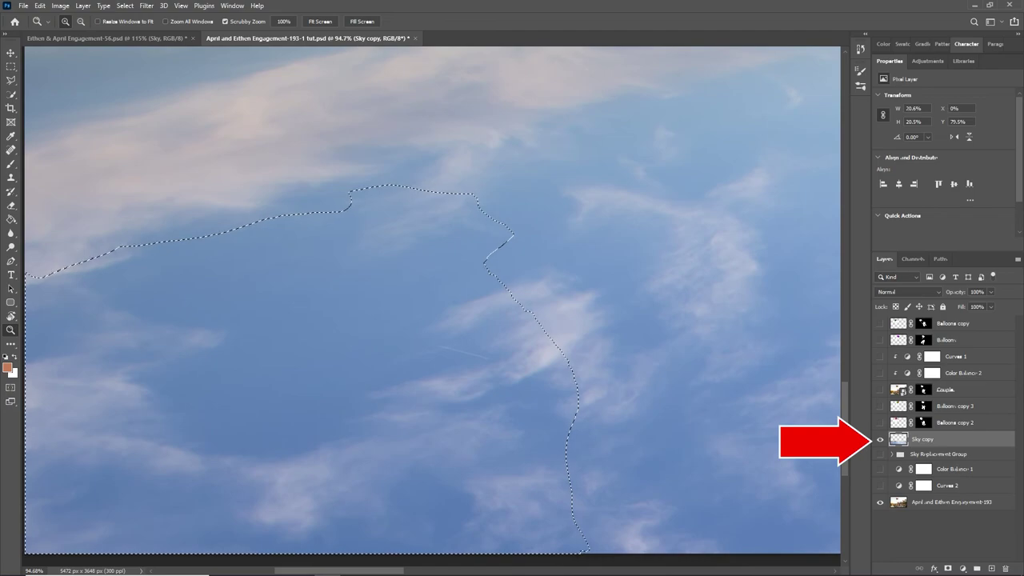
{"action": "left_click", "coordinate": [948, 569]}
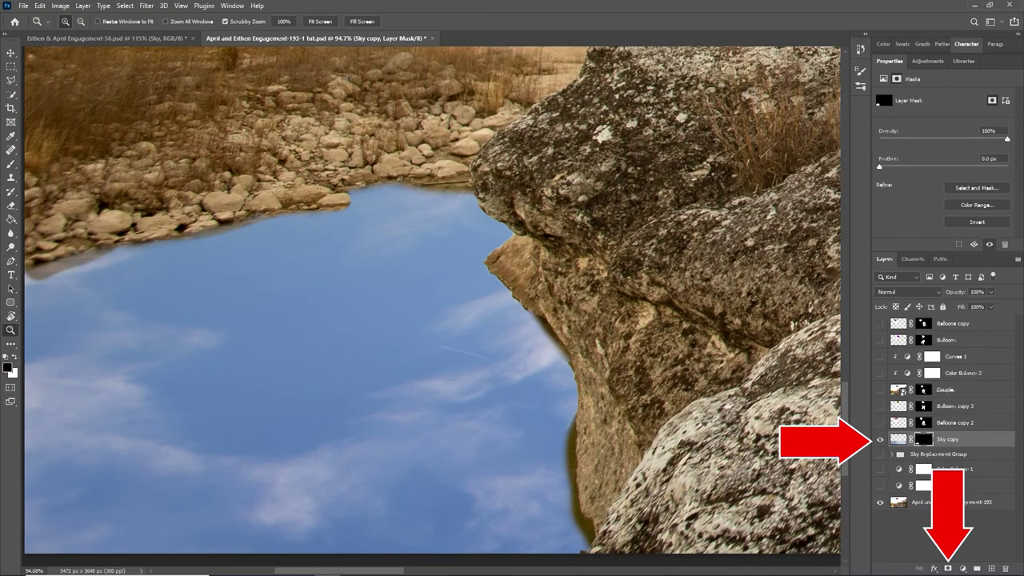
{"action": "left_click_drag", "start_coordinate": [392, 219], "coordinate": [276, 219]}
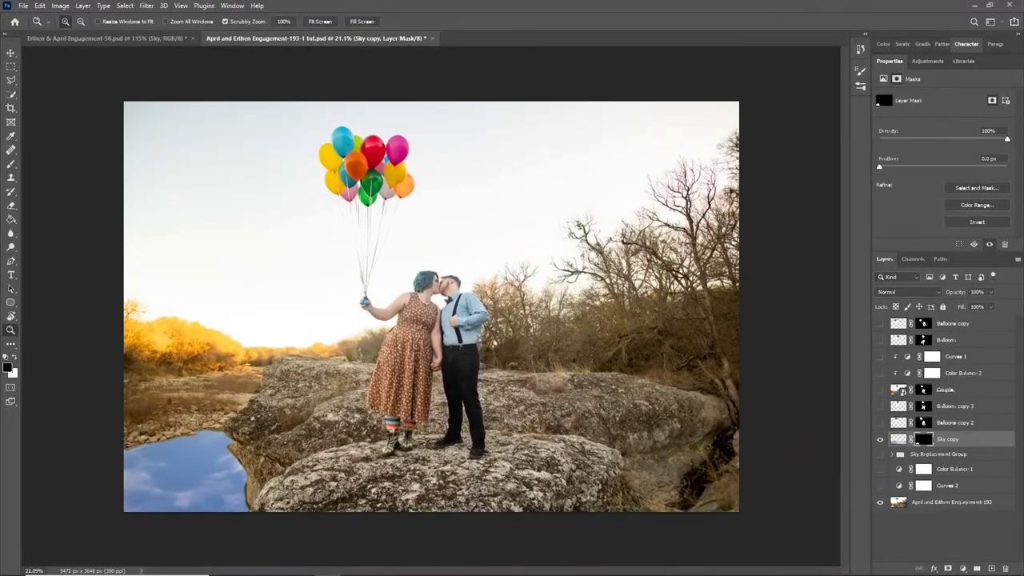
{"action": "left_click_drag", "start_coordinate": [879, 485], "coordinate": [880, 323]}
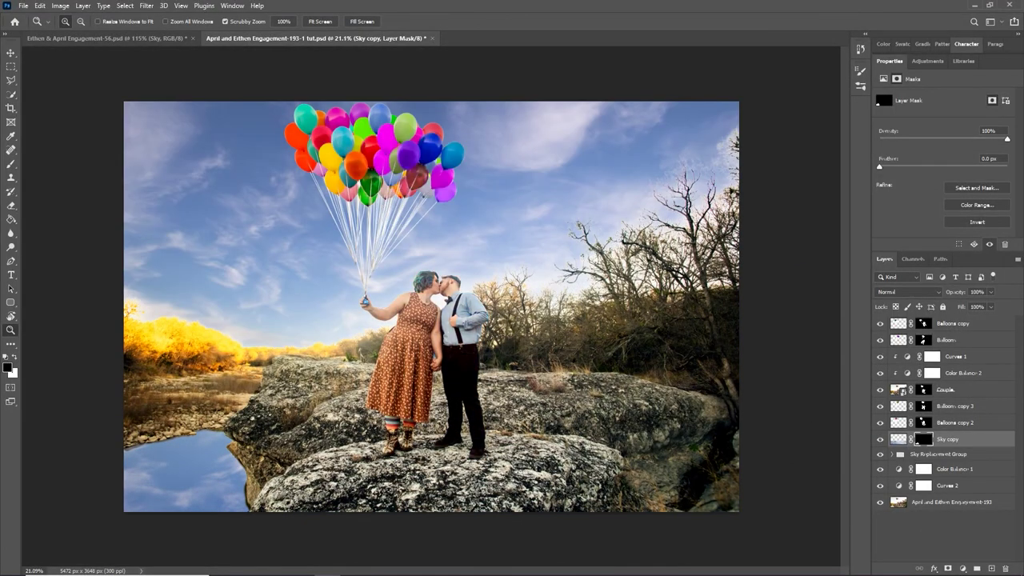
Lower the Sky copy layer's opacity to 55% so the sky blends into the water.
{"action": "left_click_drag", "start_coordinate": [173, 498], "coordinate": [208, 498]}
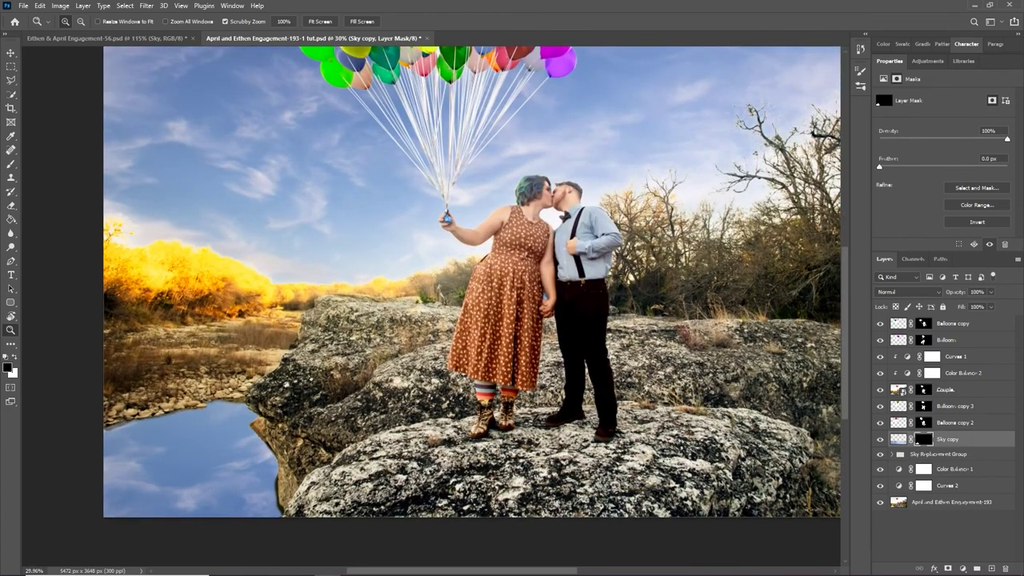
{"action": "left_click", "coordinate": [898, 439]}
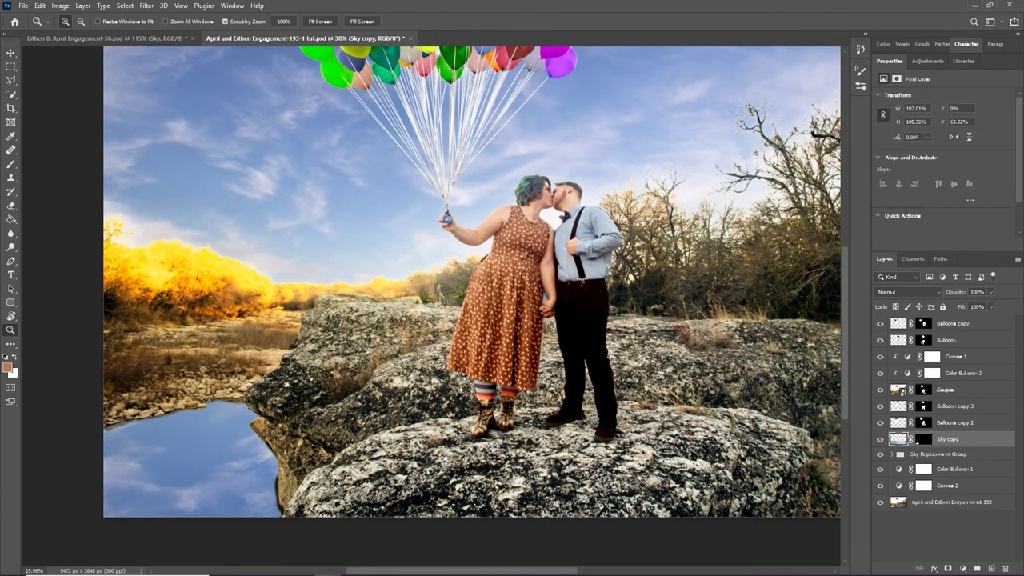
{"action": "key", "text": "v"}
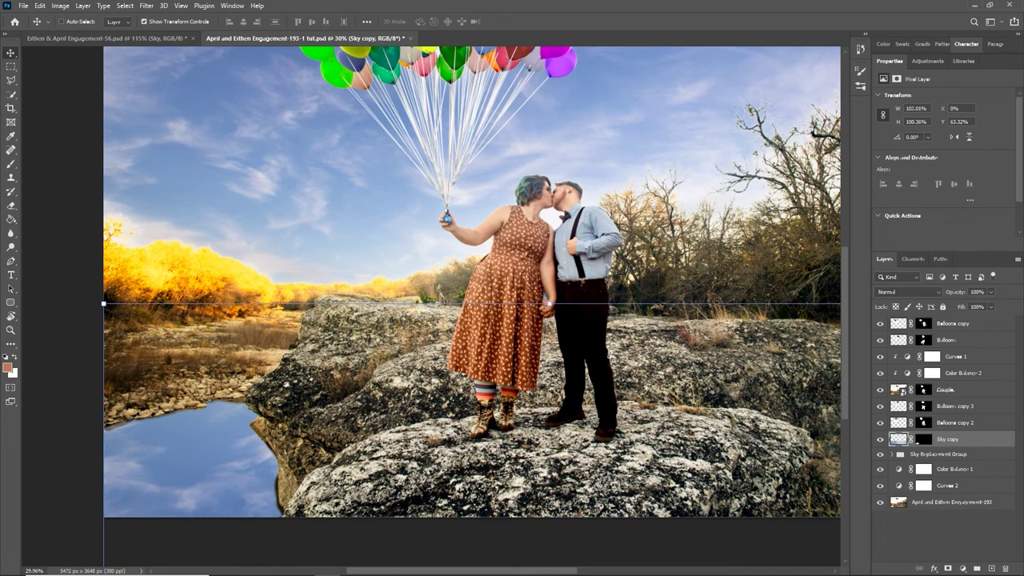
{"action": "key", "text": "5"}
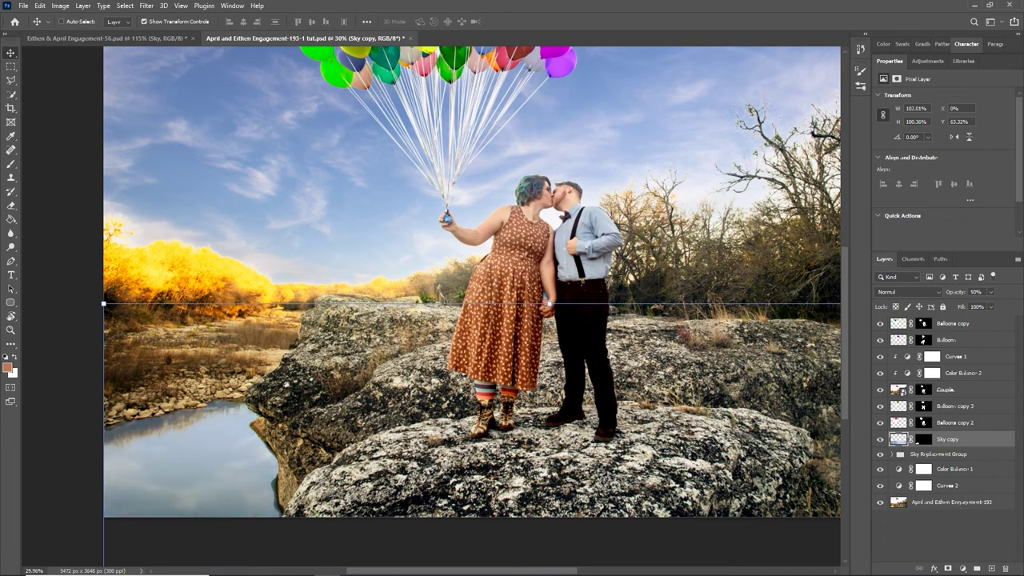
{"action": "key", "text": "8"}
{"action": "key", "text": "9"}
{"action": "key", "text": "4"}
{"action": "key", "text": "6"}
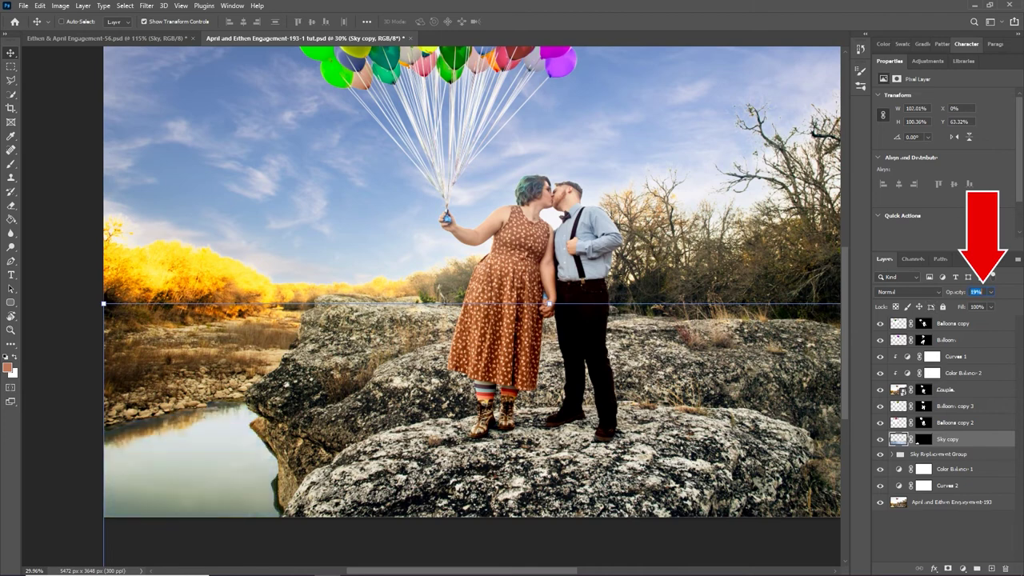
{"action": "key", "text": "4"}
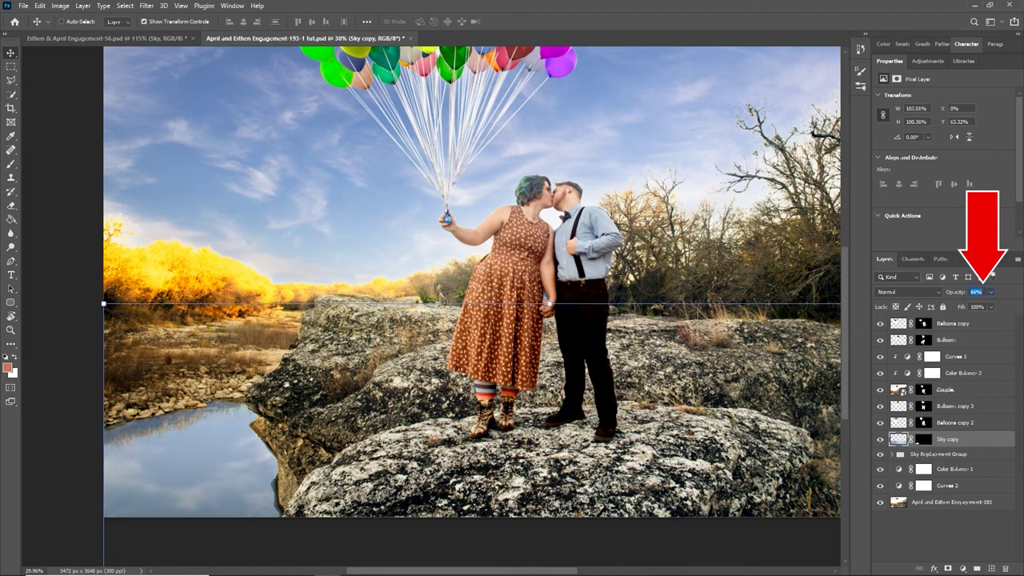
{"action": "key", "text": "5"}
{"action": "key", "text": "5"}
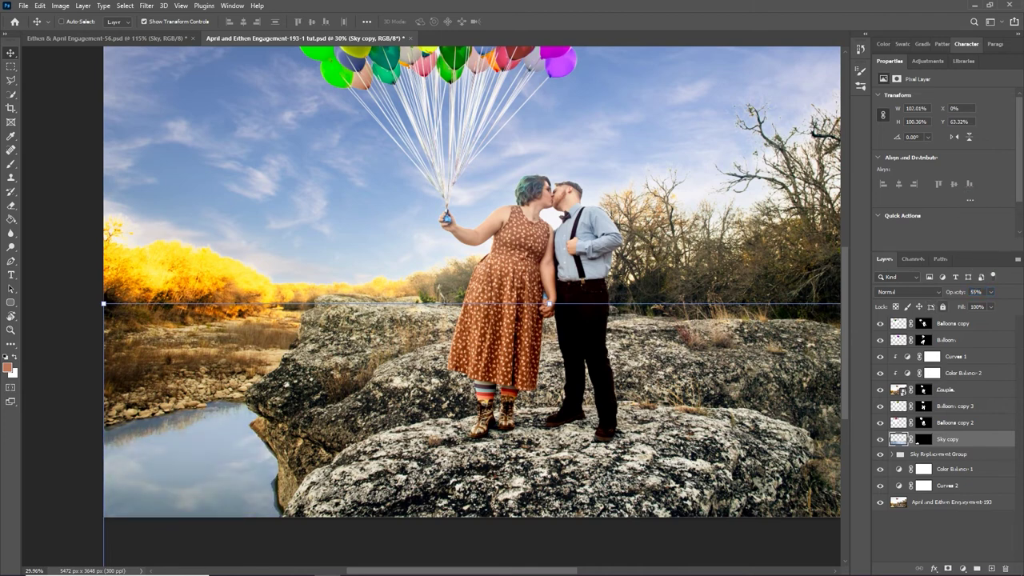
Fade the sky reflection along the stony shoreline by painting black on the Sky copy mask with a soft 125 px brush.
{"action": "key", "text": "z"}
{"action": "left_click_drag", "start_coordinate": [112, 436], "coordinate": [214, 436]}
{"action": "left_click", "coordinate": [923, 439]}
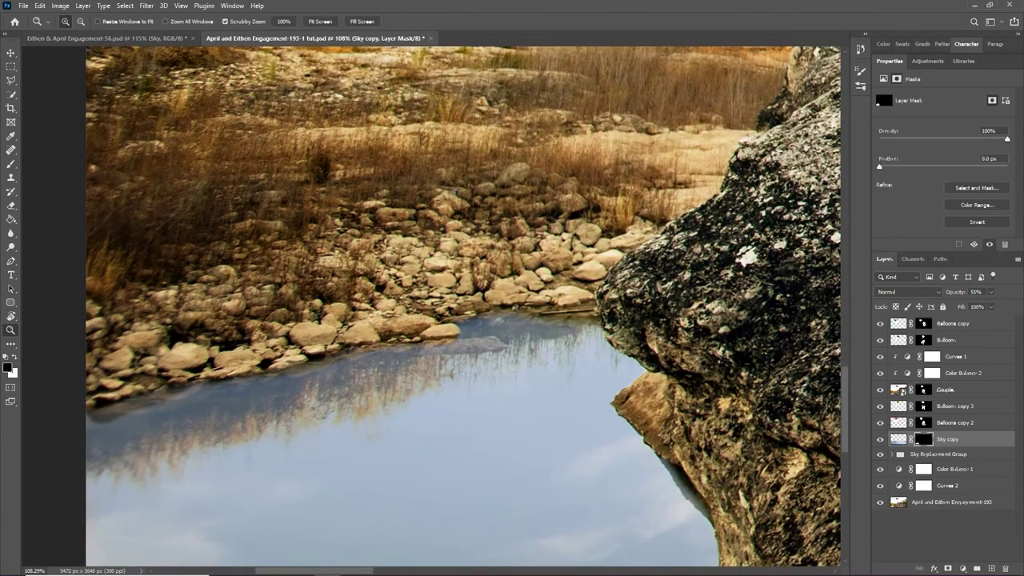
{"action": "key", "text": "b"}
{"action": "key", "text": "d"}
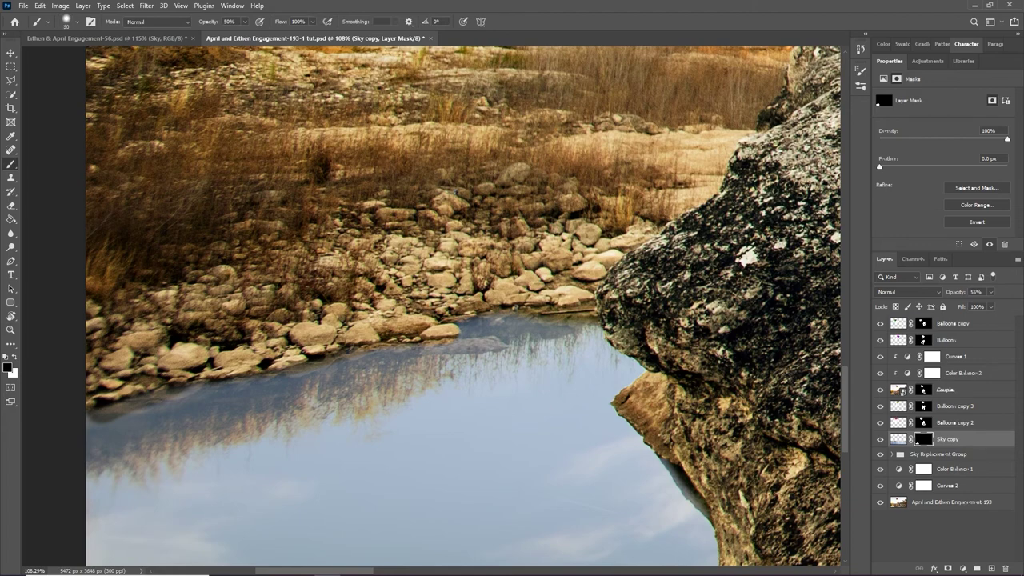
{"action": "key", "text": "bracketright"}
{"action": "key", "text": "bracketright"}
{"action": "key", "text": "bracketright"}
{"action": "mouse_move", "coordinate": [97, 409]}
{"action": "left_mouse_down"}
{"action": "mouse_move", "coordinate": [237, 384]}
{"action": "mouse_move", "coordinate": [182, 399]}
{"action": "left_mouse_up"}
{"action": "mouse_move", "coordinate": [90, 427]}
{"action": "left_mouse_down"}
{"action": "mouse_move", "coordinate": [480, 328]}
{"action": "mouse_move", "coordinate": [544, 325]}
{"action": "left_mouse_up"}
{"action": "mouse_move", "coordinate": [478, 329]}
{"action": "left_mouse_down"}
{"action": "mouse_move", "coordinate": [552, 326]}
{"action": "mouse_move", "coordinate": [397, 358]}
{"action": "mouse_move", "coordinate": [90, 445]}
{"action": "left_mouse_up"}
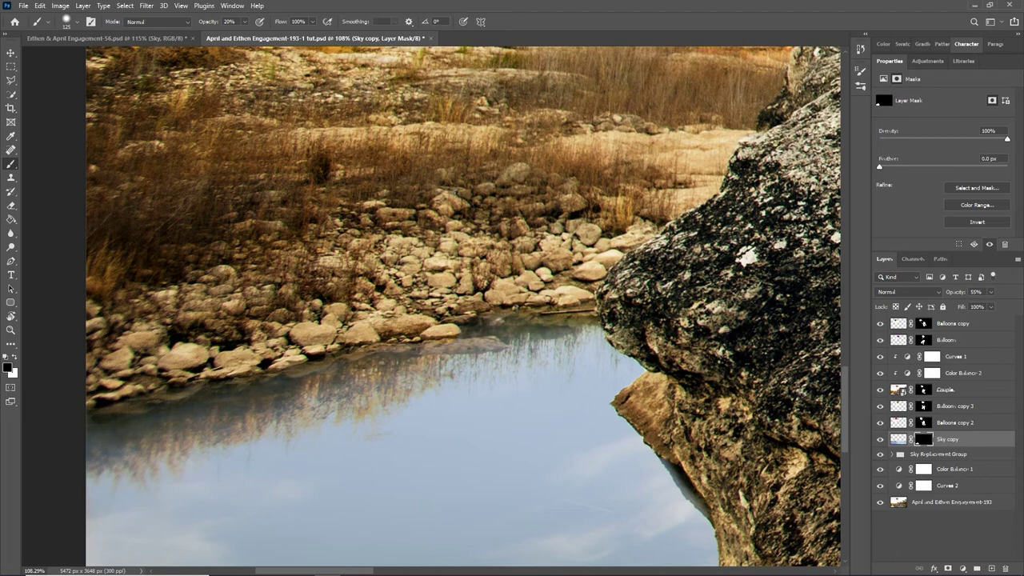
Paint the sky reflection off the dark strip beside the rock on the Sky copy mask, using a 70 px brush at 20% opacity.
{"action": "left_click_drag", "start_coordinate": [575, 329], "coordinate": [321, 177]}
{"action": "key", "text": "bracketleft"}
{"action": "key", "text": "bracketleft"}
{"action": "key", "text": "bracketleft"}
{"action": "key", "text": "bracketleft"}
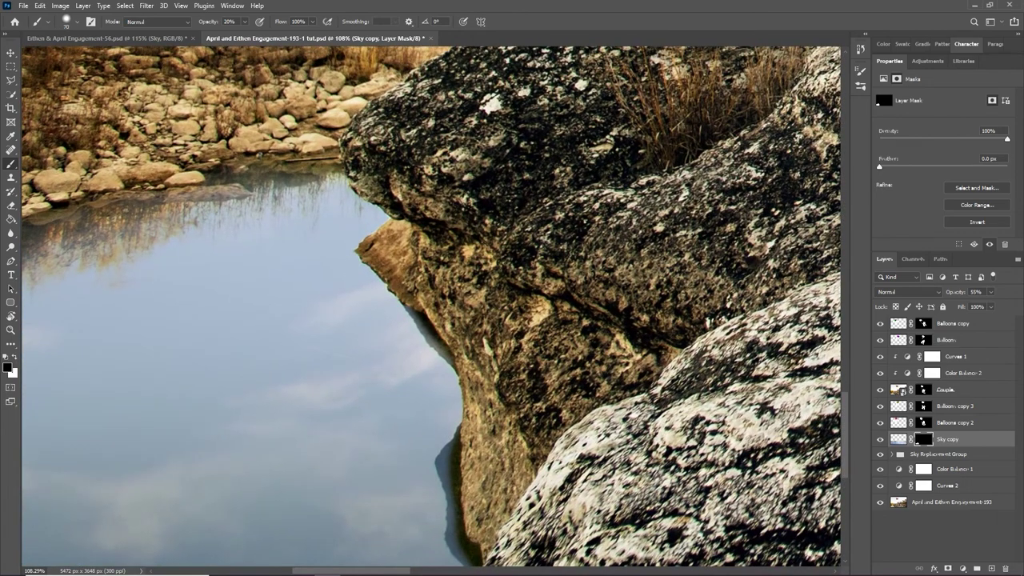
{"action": "scroll", "coordinate": [431, 309], "scroll_direction": "down", "scroll_amount": 3}
{"action": "scroll", "coordinate": [430, 309], "scroll_direction": "right", "scroll_amount": 2}
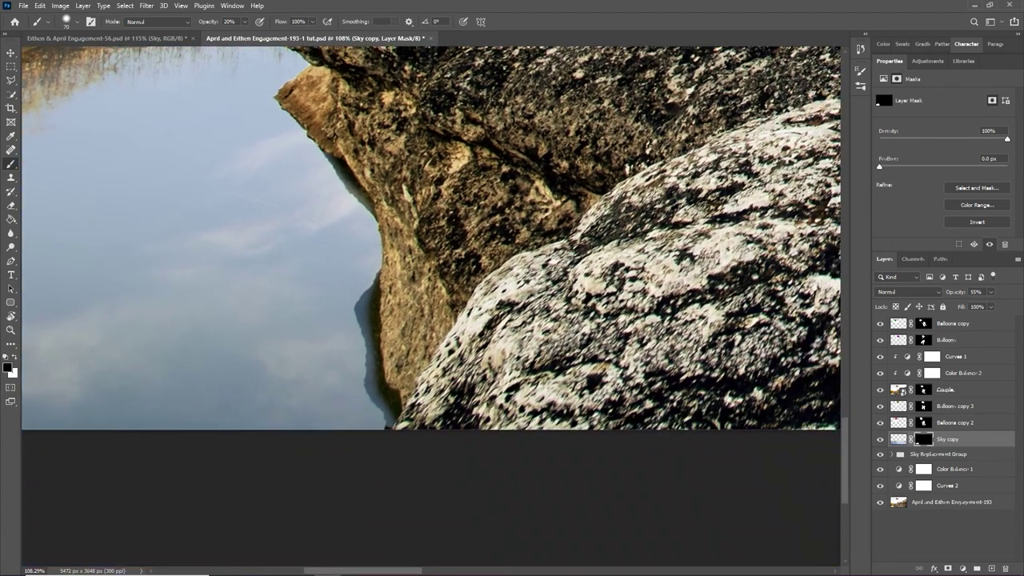
{"action": "mouse_move", "coordinate": [369, 319]}
{"action": "left_mouse_down"}
{"action": "mouse_move", "coordinate": [384, 406]}
{"action": "mouse_move", "coordinate": [368, 290]}
{"action": "left_mouse_up"}
{"action": "left_click_drag", "start_coordinate": [288, 283], "coordinate": [263, 309]}
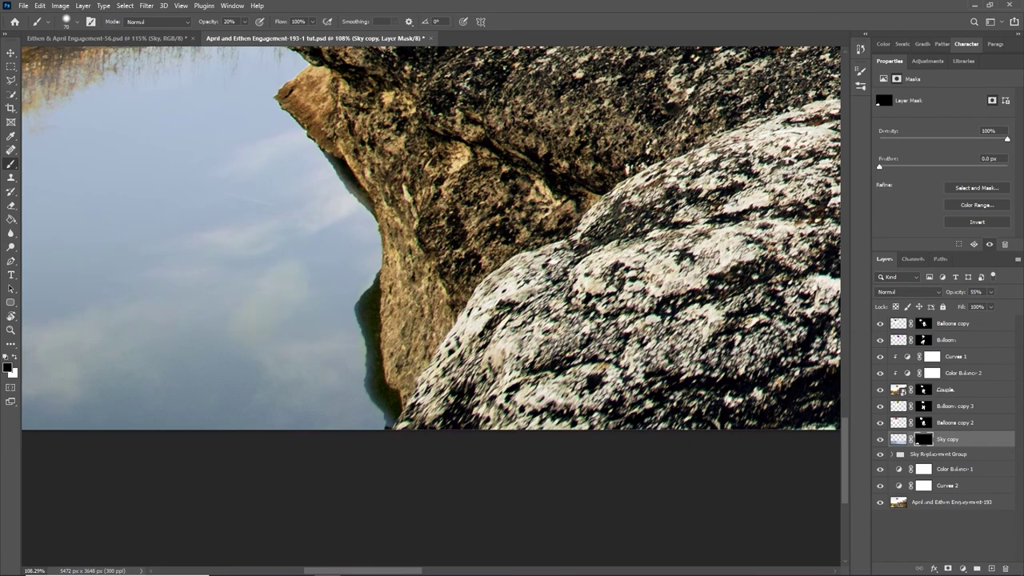
Fit the whole image in view and add a Color Lookup adjustment layer above the Balloons copy layer.
{"action": "key", "text": "z"}
{"action": "key", "text": "ctrl+0"}
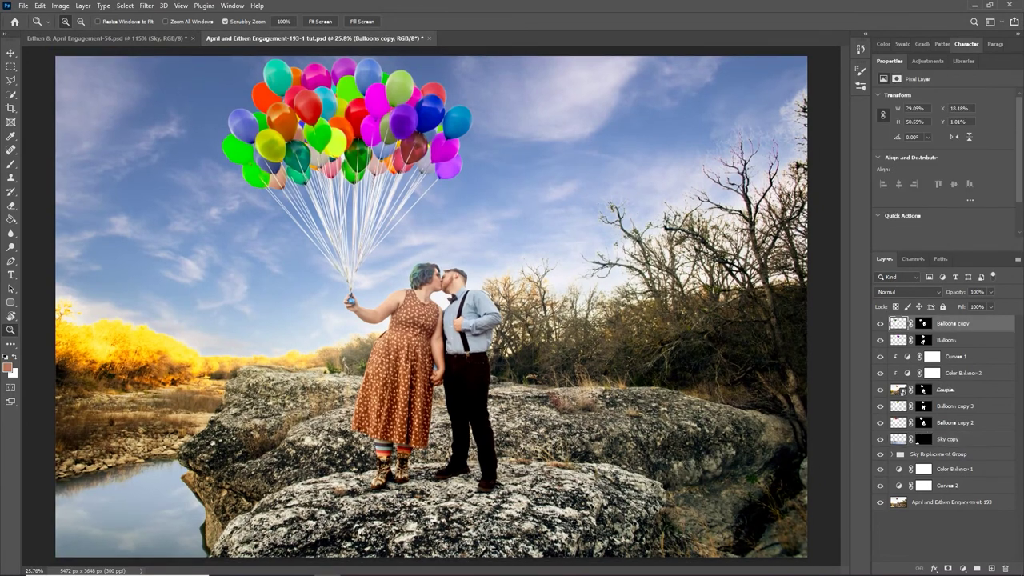
{"action": "left_click", "coordinate": [961, 569]}
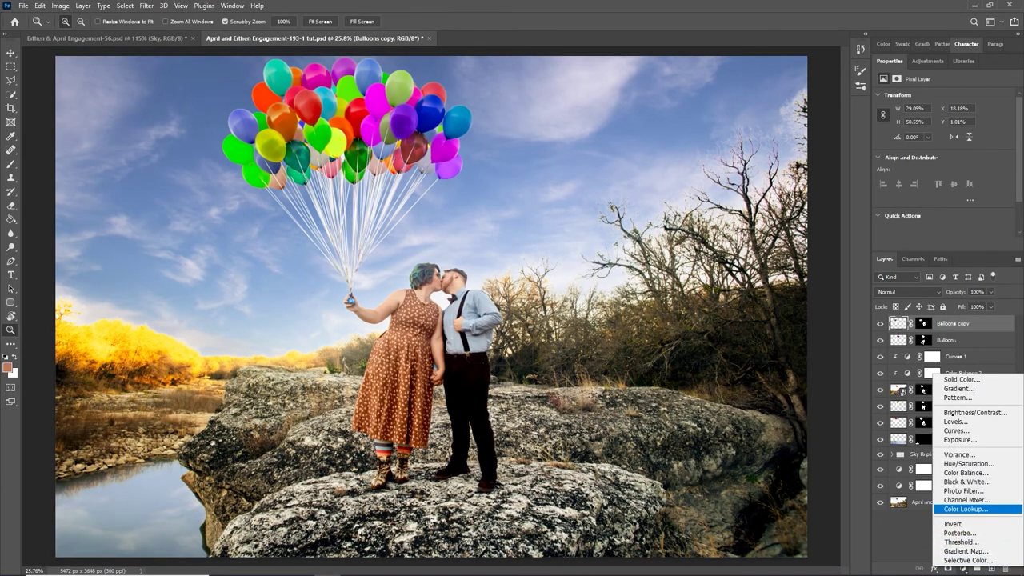
{"action": "left_click", "coordinate": [963, 432]}
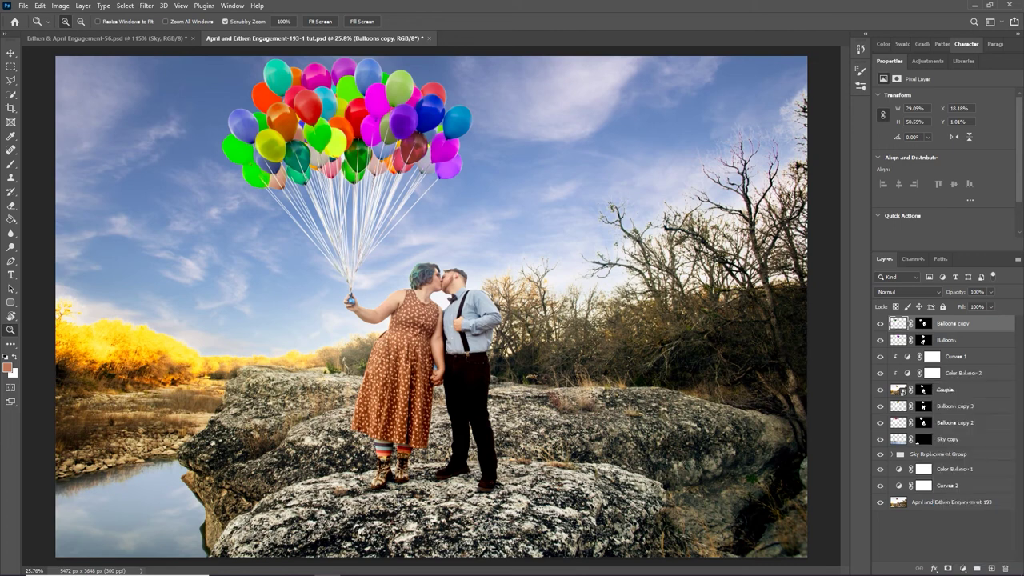
{"action": "left_click", "coordinate": [963, 568]}
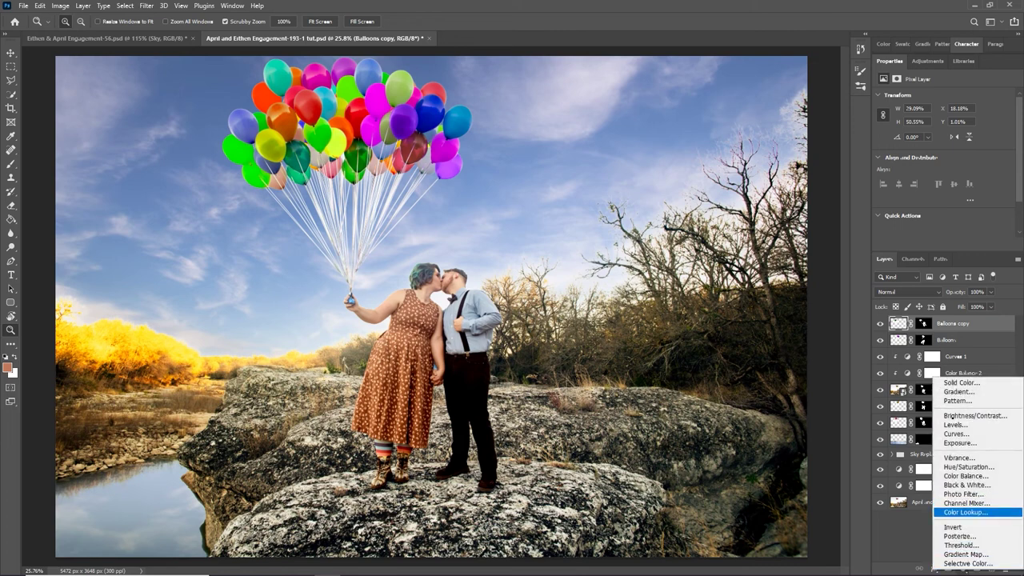
{"action": "left_click", "coordinate": [965, 512]}
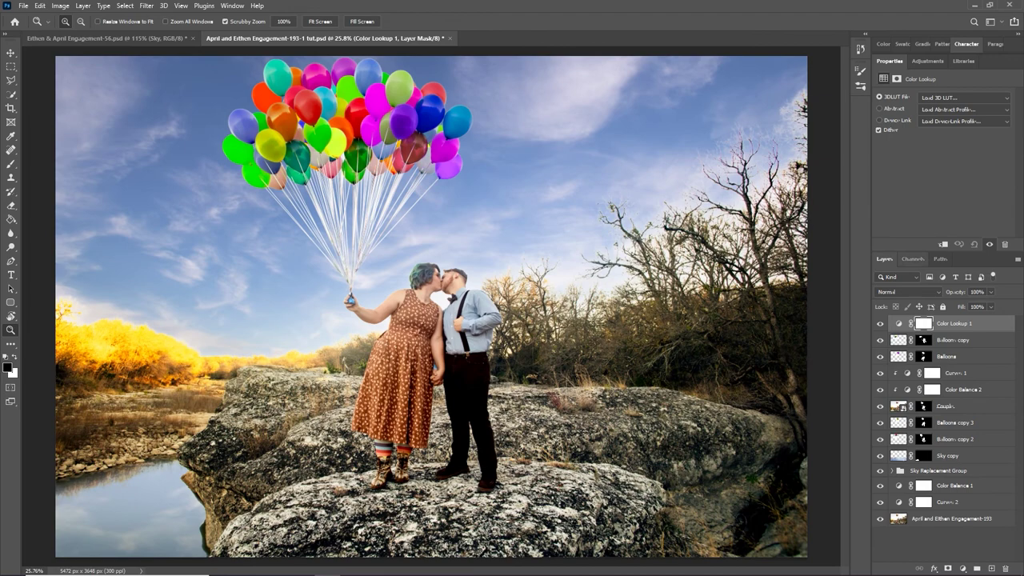
Preview the 3D LUT presets one after another and apply Fuji REALA 500D Kodak 2393 (by Adobe).cube to the Color Lookup layer.
{"action": "left_click", "coordinate": [967, 98]}
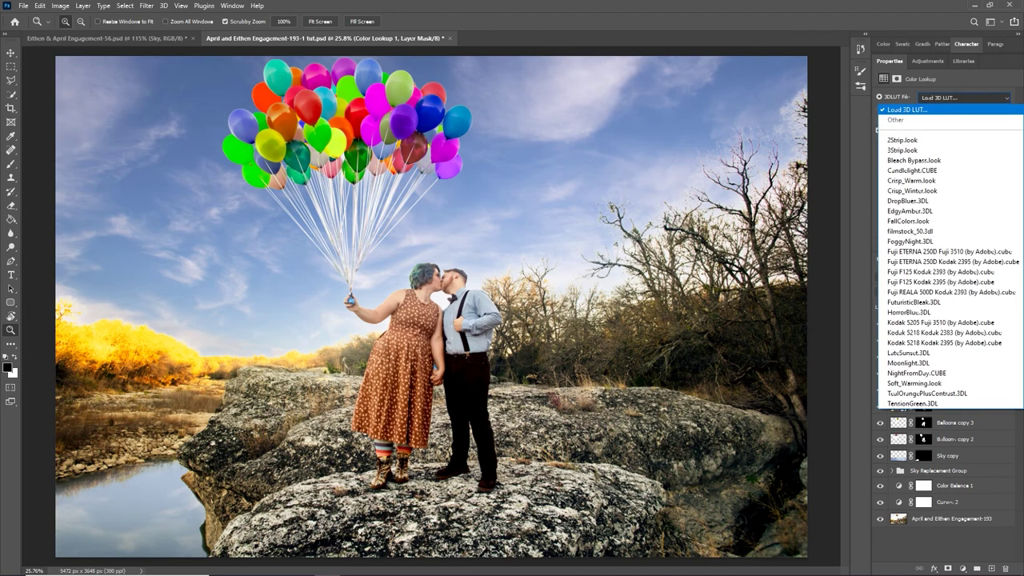
{"action": "left_click", "coordinate": [902, 140]}
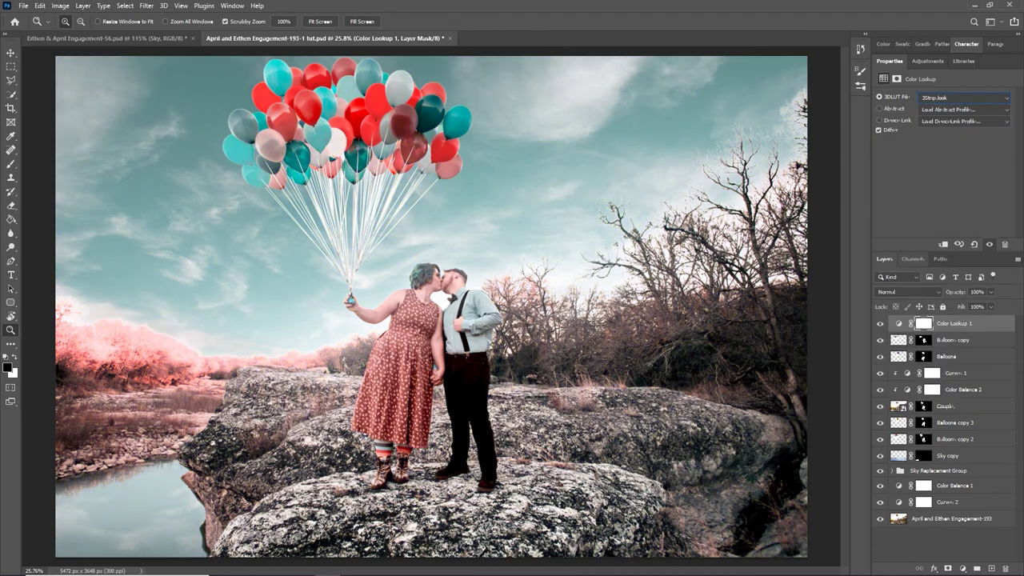
{"action": "key", "text": "Down"}
{"action": "key", "text": "Down"}
{"action": "key", "text": "Down"}
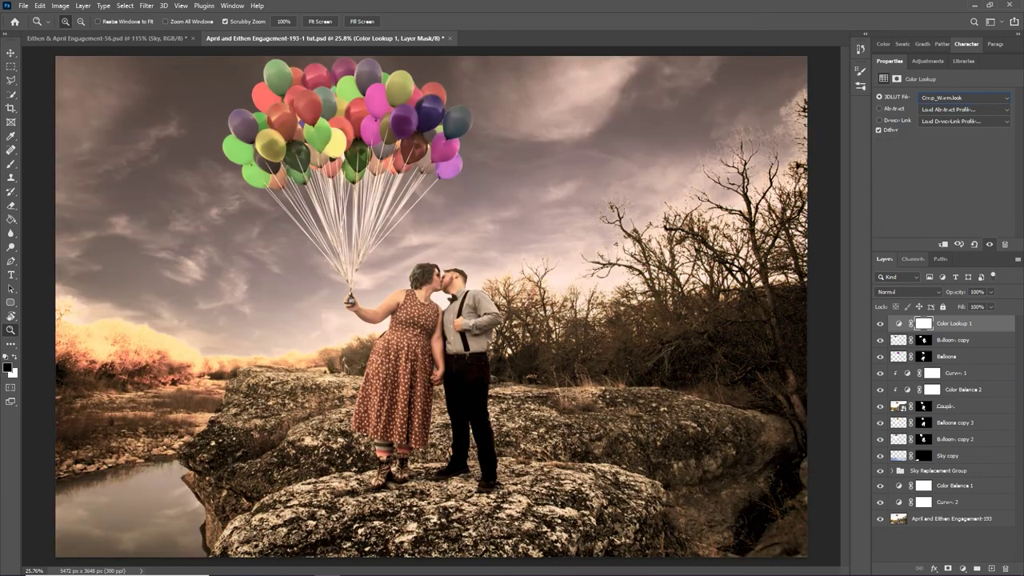
{"action": "key", "text": "Down"}
{"action": "key", "text": "Down"}
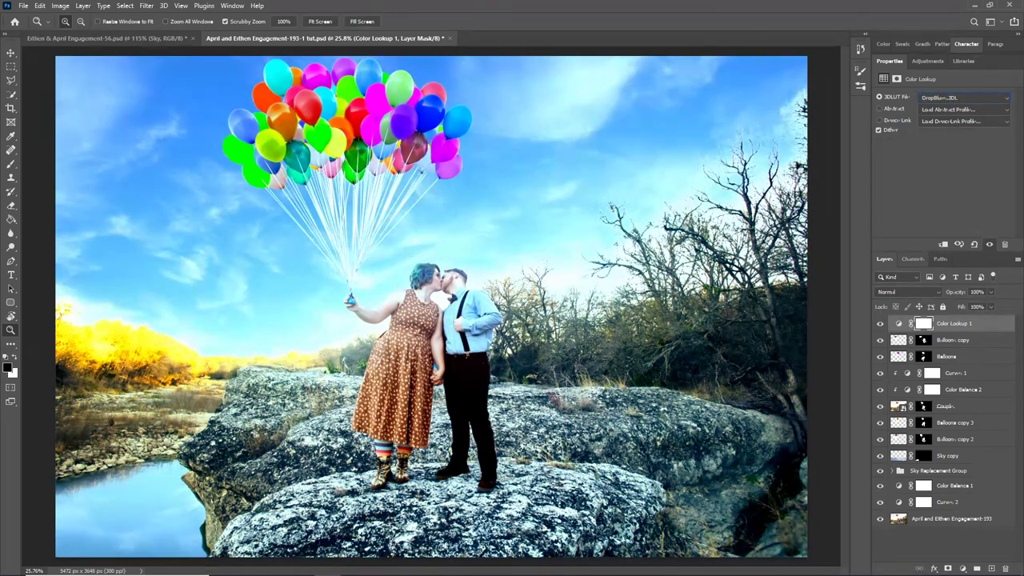
{"action": "key", "text": "Down"}
{"action": "key", "text": "Down"}
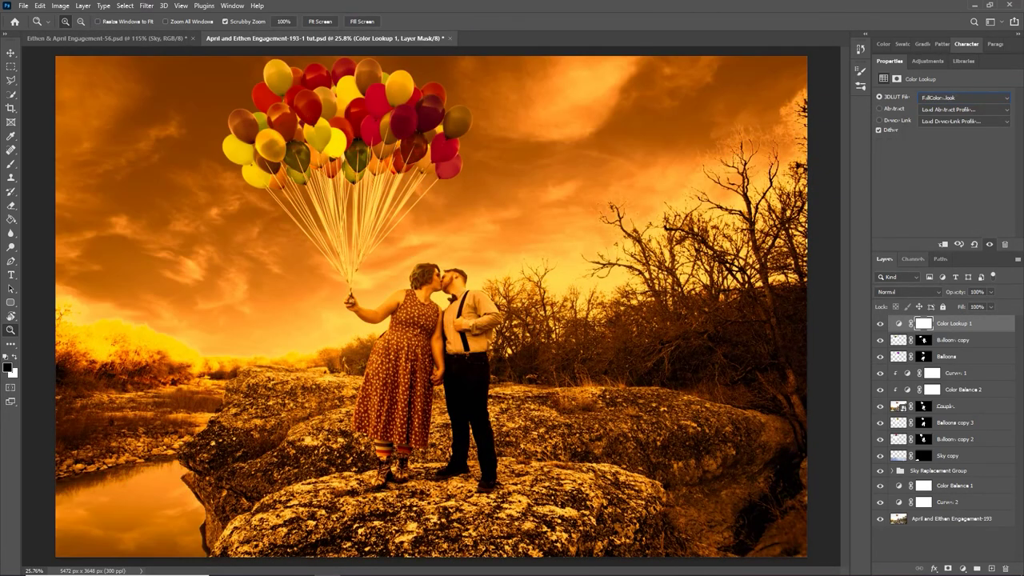
{"action": "key", "text": "Down"}
{"action": "key", "text": "Down"}
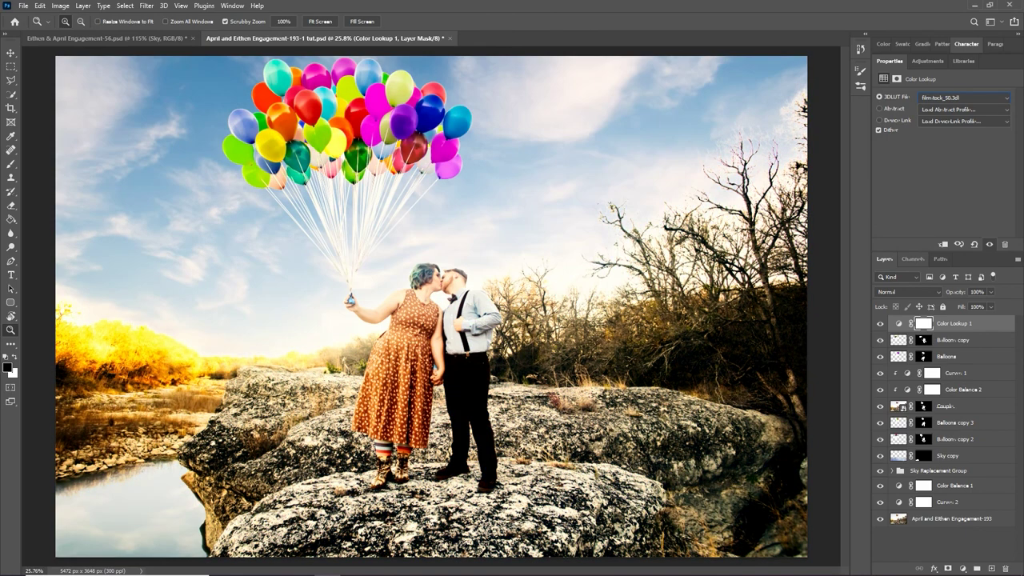
{"action": "key", "text": "Down"}
{"action": "key", "text": "Down"}
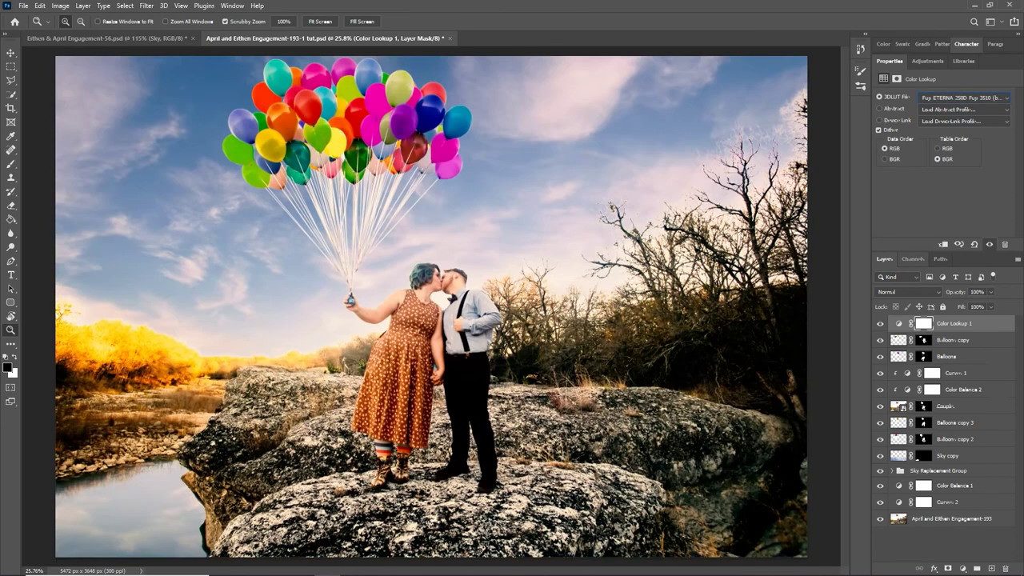
{"action": "key", "text": "Down"}
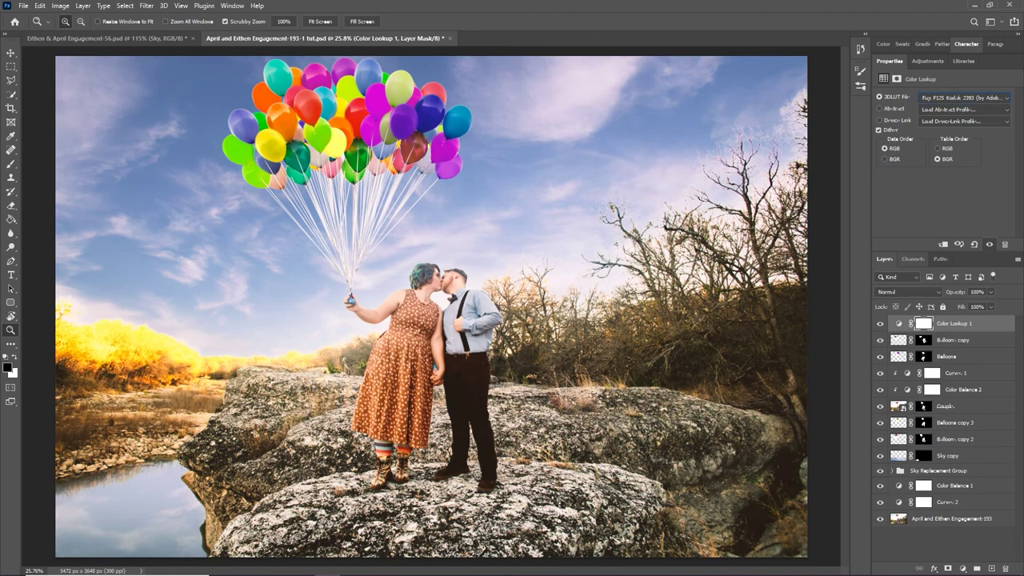
{"action": "key", "text": "Down"}
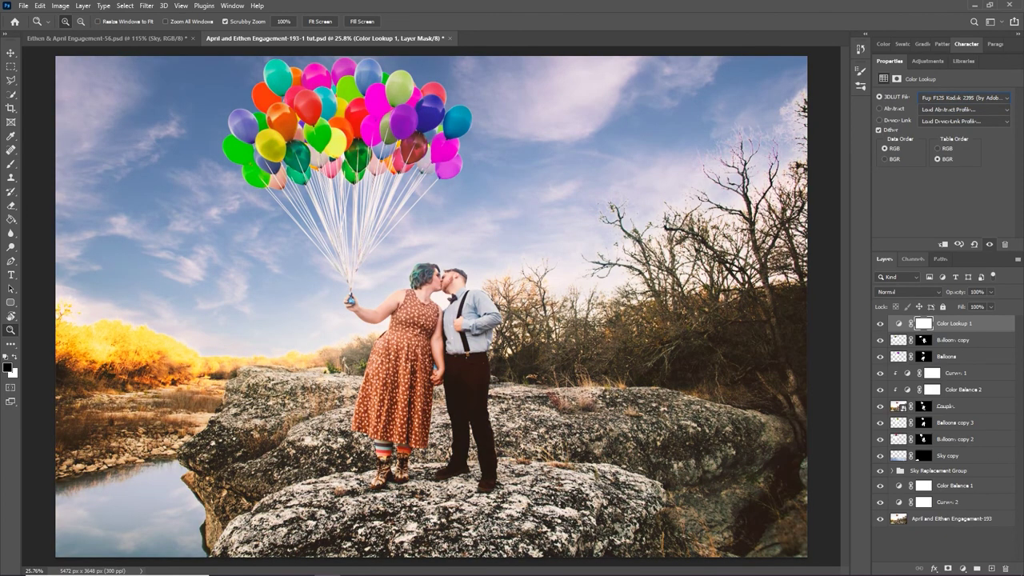
{"action": "key", "text": "Down"}
{"action": "key", "text": "Down"}
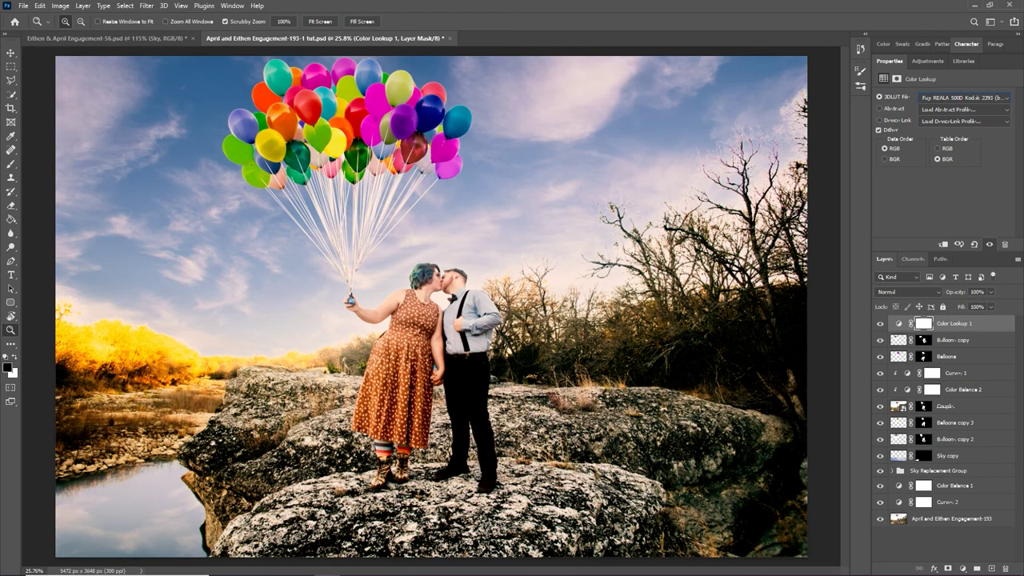
Set the Color Lookup layer's opacity to 57% and compare the image with the layer hidden and shown.
{"action": "left_click", "coordinate": [899, 323]}
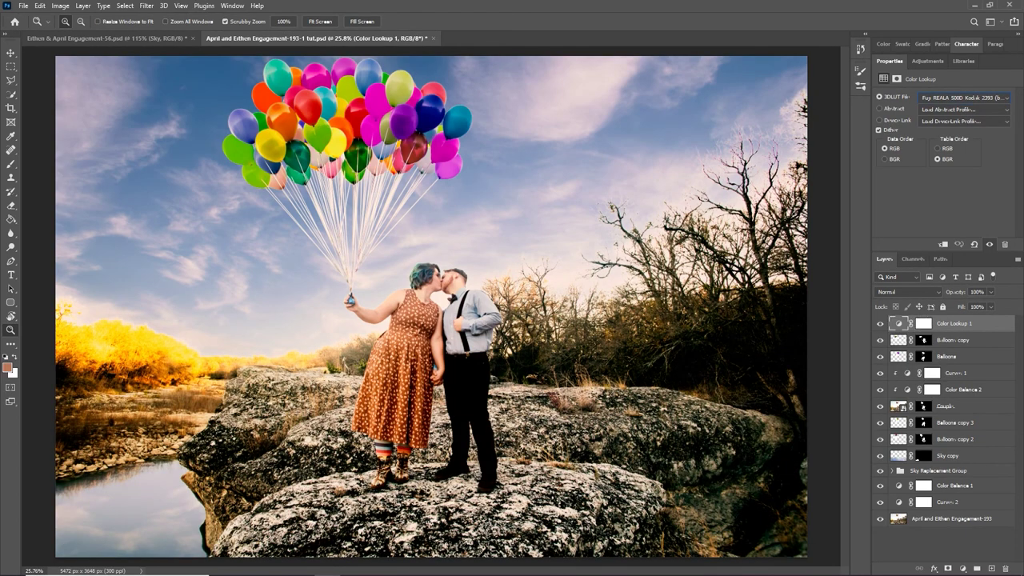
{"action": "left_click", "coordinate": [976, 292]}
{"action": "type", "text": "35"}
{"action": "key", "text": "Return"}
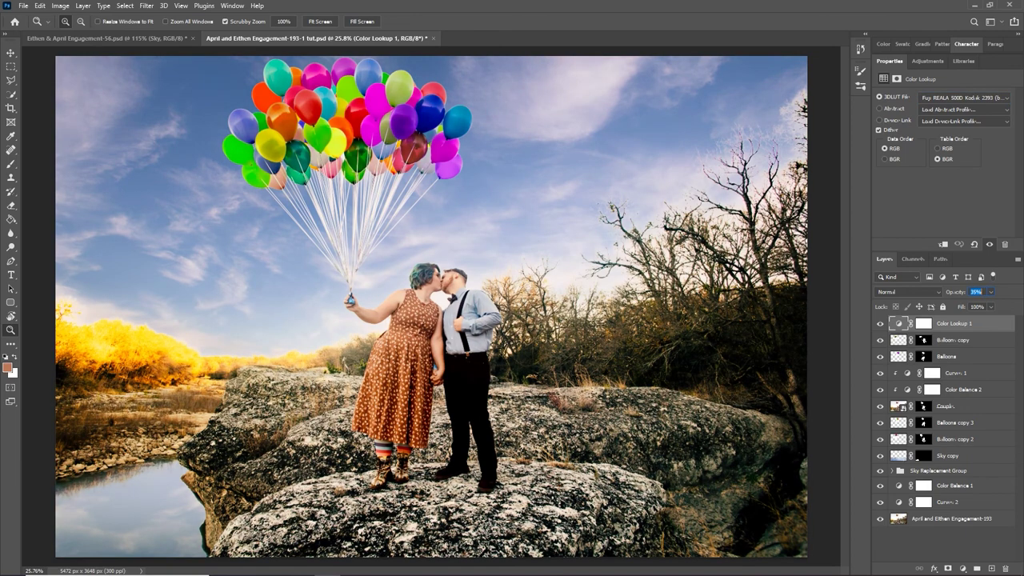
{"action": "left_click_drag", "start_coordinate": [955, 292], "coordinate": [956, 292]}
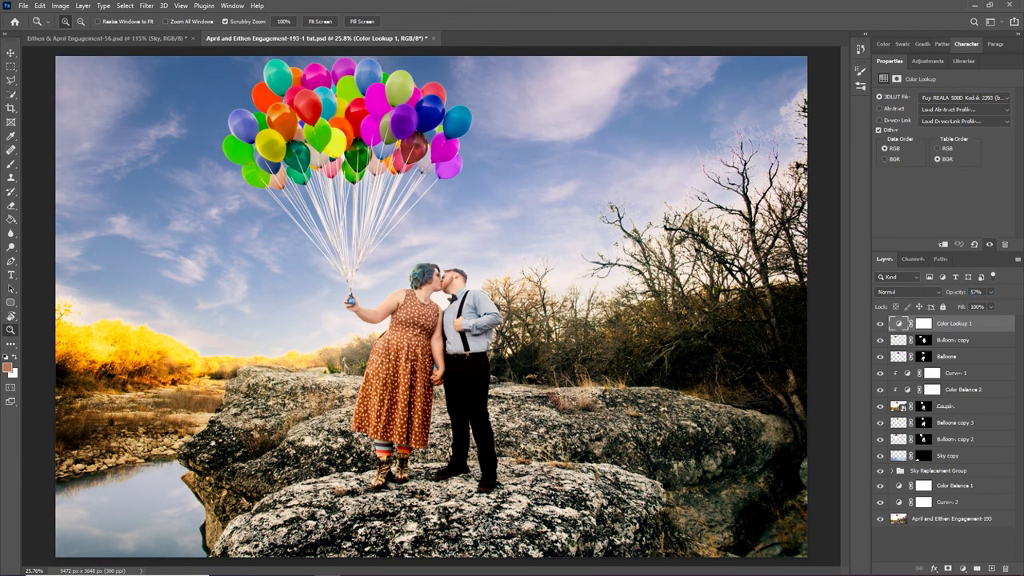
{"action": "left_click", "coordinate": [879, 324]}
{"action": "left_click", "coordinate": [880, 324]}
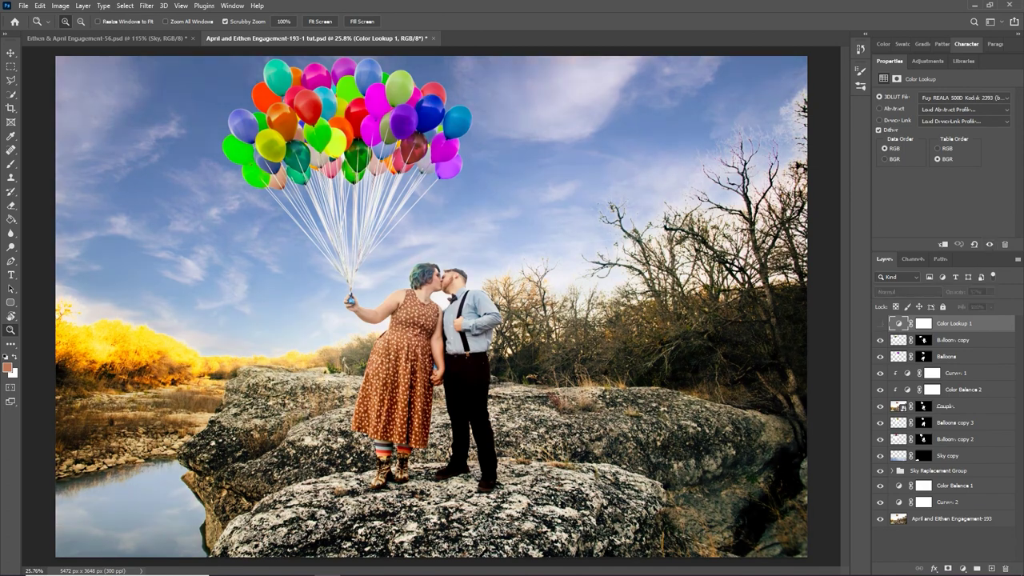
{"action": "left_click", "coordinate": [880, 324]}
{"action": "left_click", "coordinate": [880, 323]}
{"action": "left_click", "coordinate": [880, 323]}
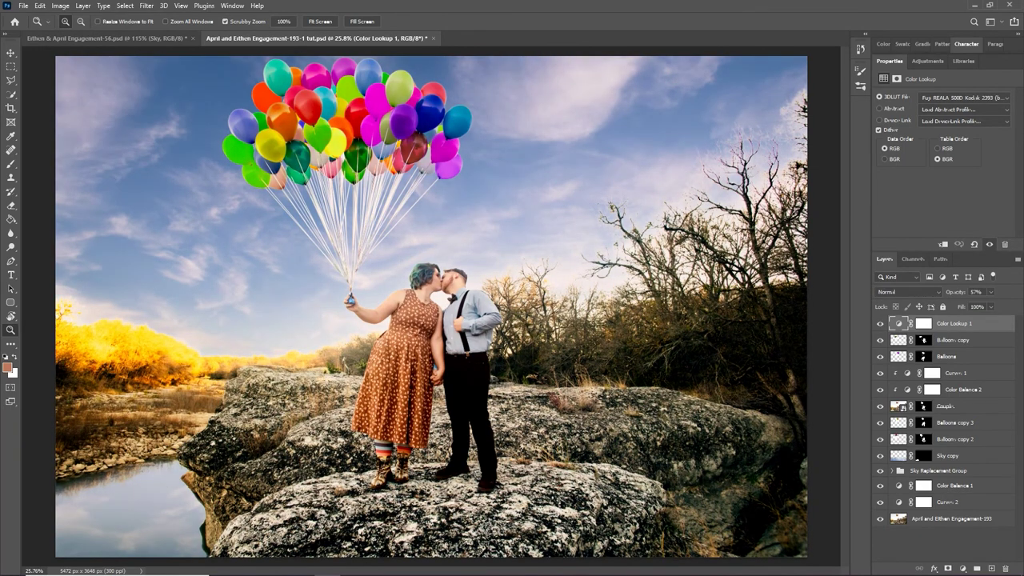
{"action": "key", "text": "ctrl+0"}
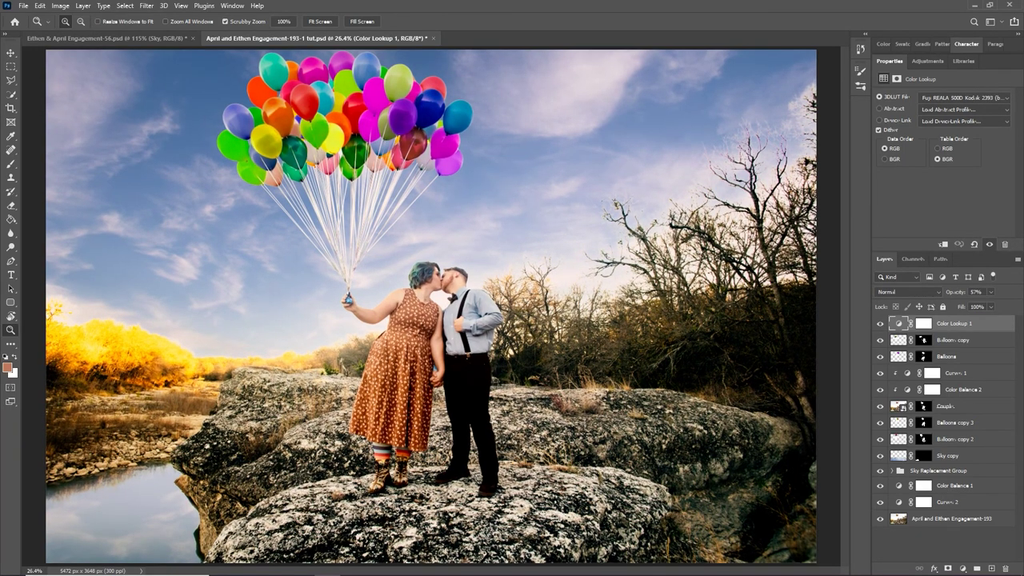